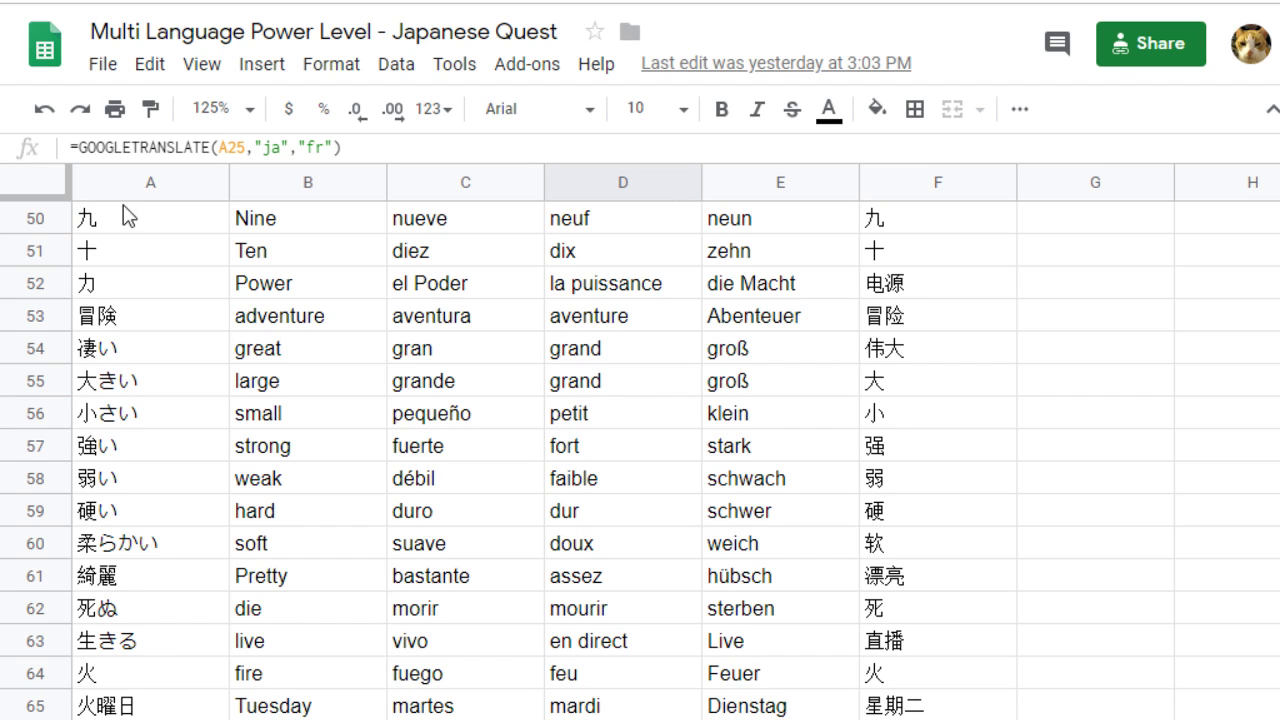
- Examine the word and its translation formulas across columns A to F in row 50
{"action": "left_click", "coordinate": [134, 212]}
{"action": "left_click", "coordinate": [281, 233]}
{"action": "left_click", "coordinate": [428, 224]}
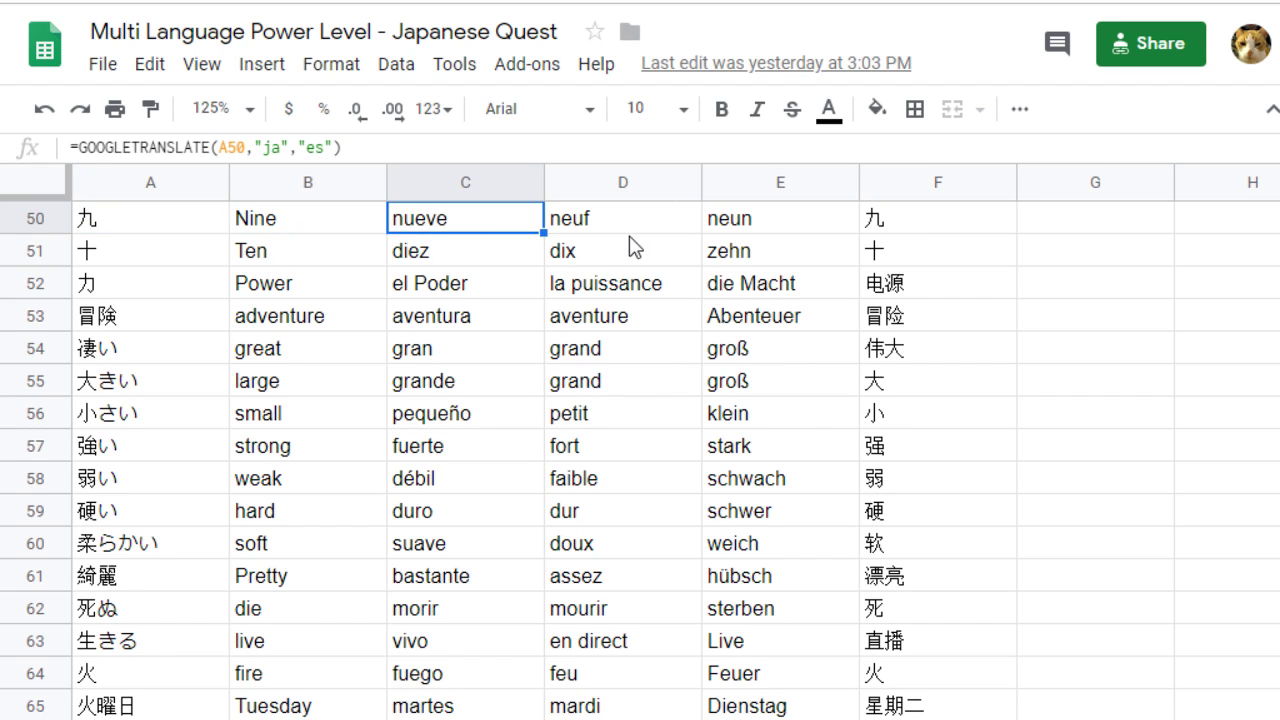
{"action": "left_click", "coordinate": [630, 230]}
{"action": "left_click", "coordinate": [824, 228]}
{"action": "left_click", "coordinate": [882, 230]}
{"action": "left_click", "coordinate": [638, 228]}
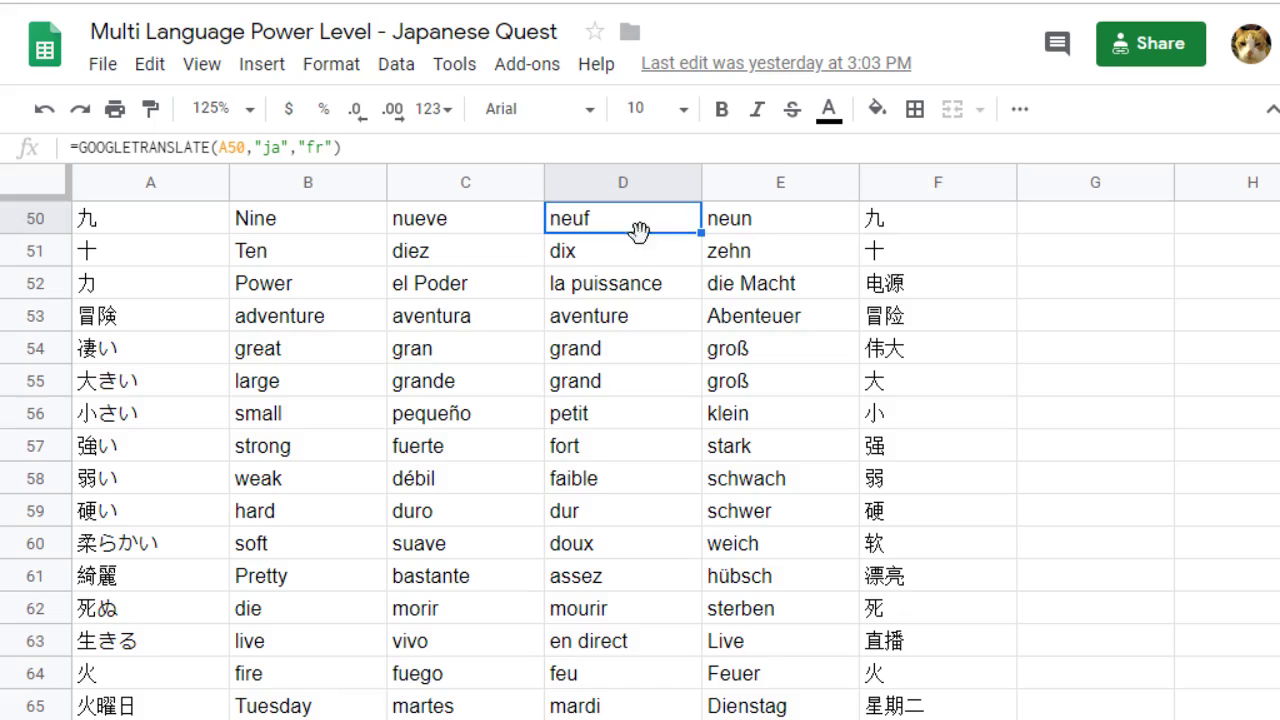
- Look through the whole vocabulary list down to its last filled row and check the entries in A201 and B201
{"action": "scroll", "coordinate": [360, 400], "scroll_direction": "up", "scroll_amount": 13}
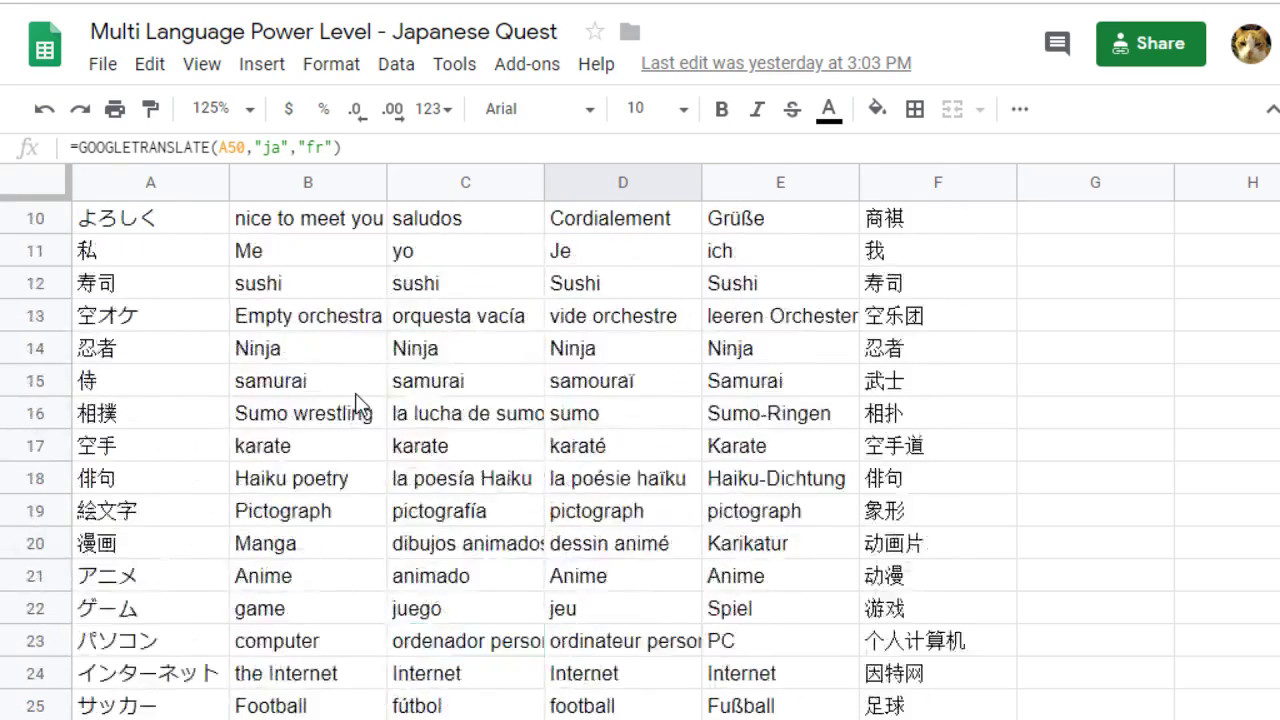
{"action": "scroll", "coordinate": [357, 405], "scroll_direction": "up", "scroll_amount": 3}
{"action": "scroll", "coordinate": [357, 320], "scroll_direction": "down", "scroll_amount": 20}
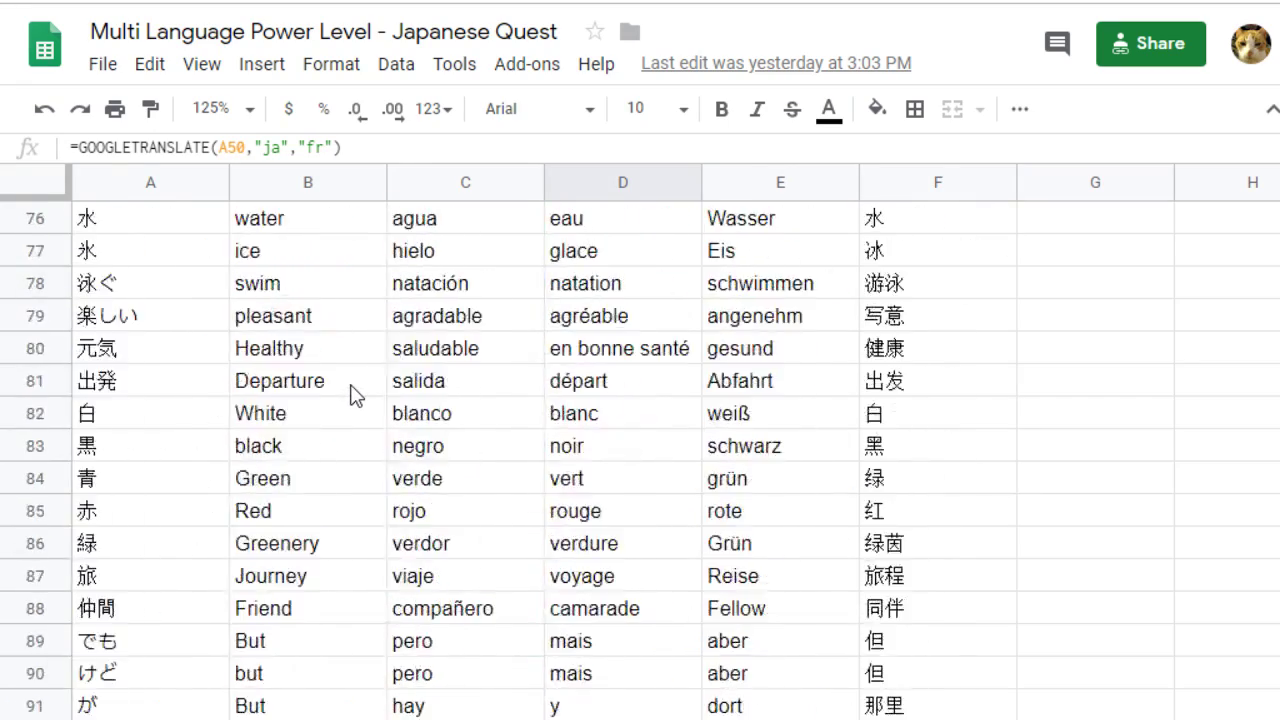
{"action": "scroll", "coordinate": [357, 395], "scroll_direction": "down", "scroll_amount": 20}
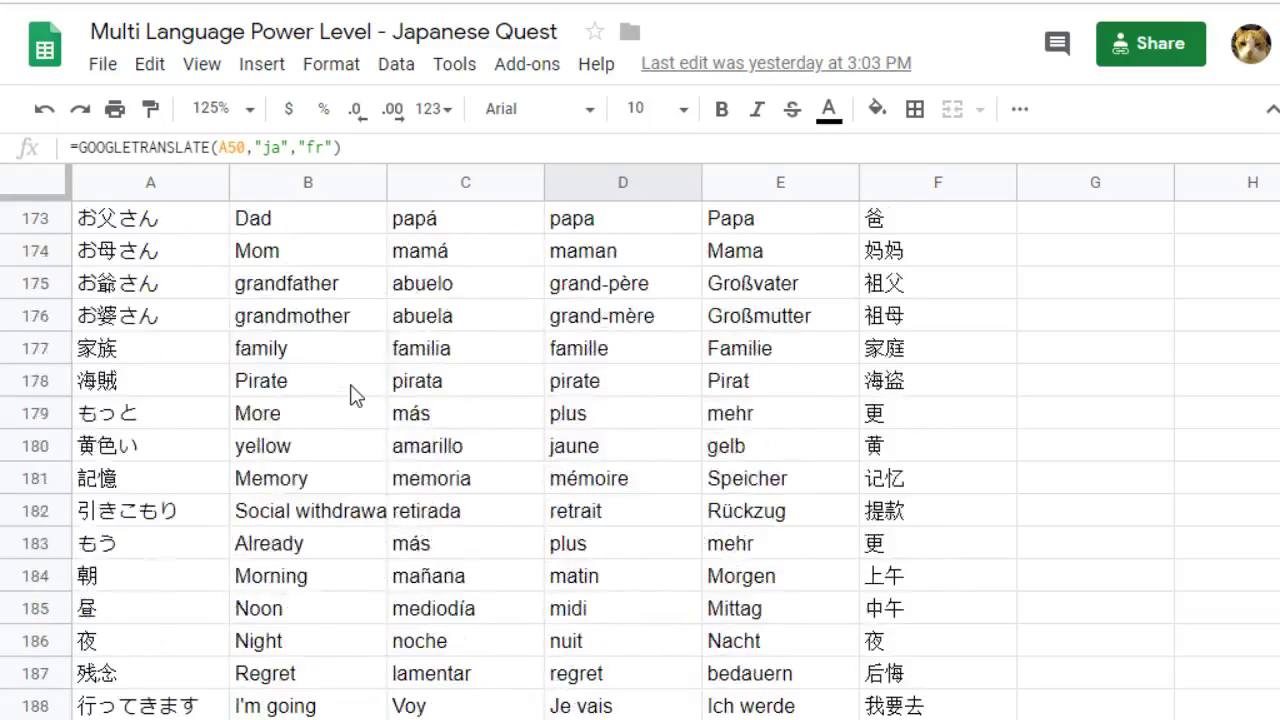
{"action": "scroll", "coordinate": [357, 395], "scroll_direction": "down", "scroll_amount": 6}
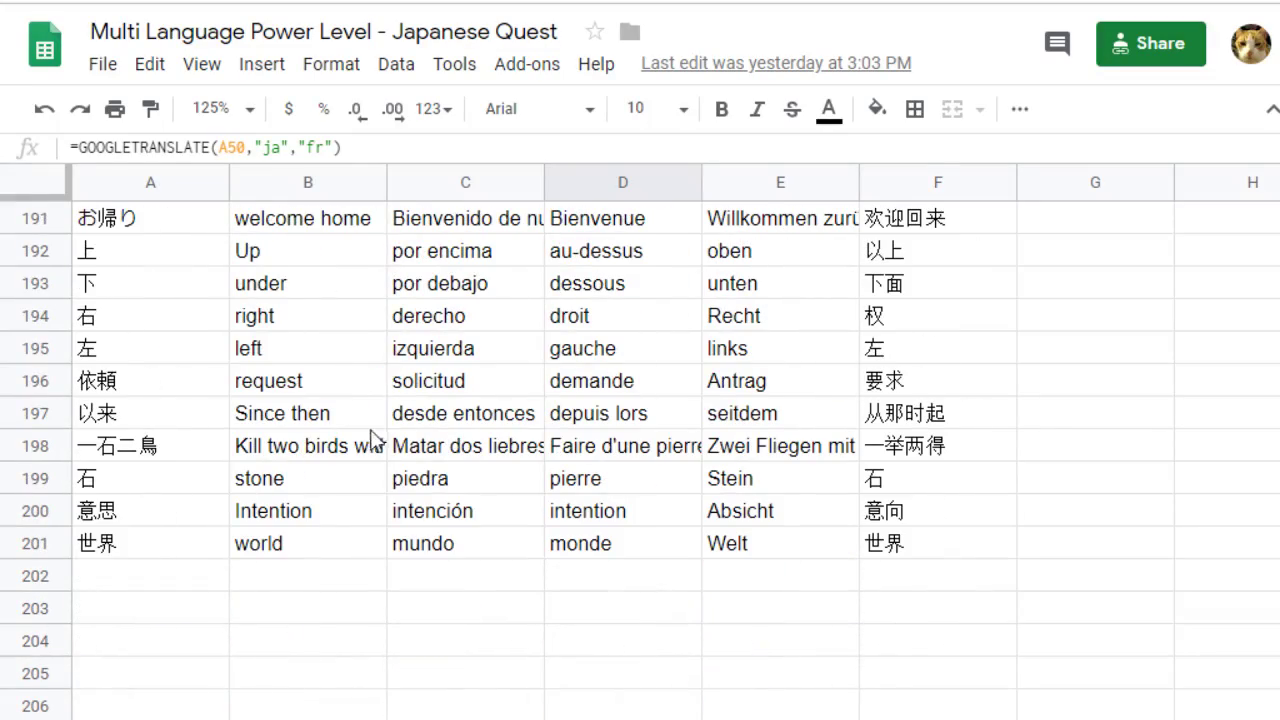
{"action": "scroll", "coordinate": [360, 445], "scroll_direction": "down", "scroll_amount": 3}
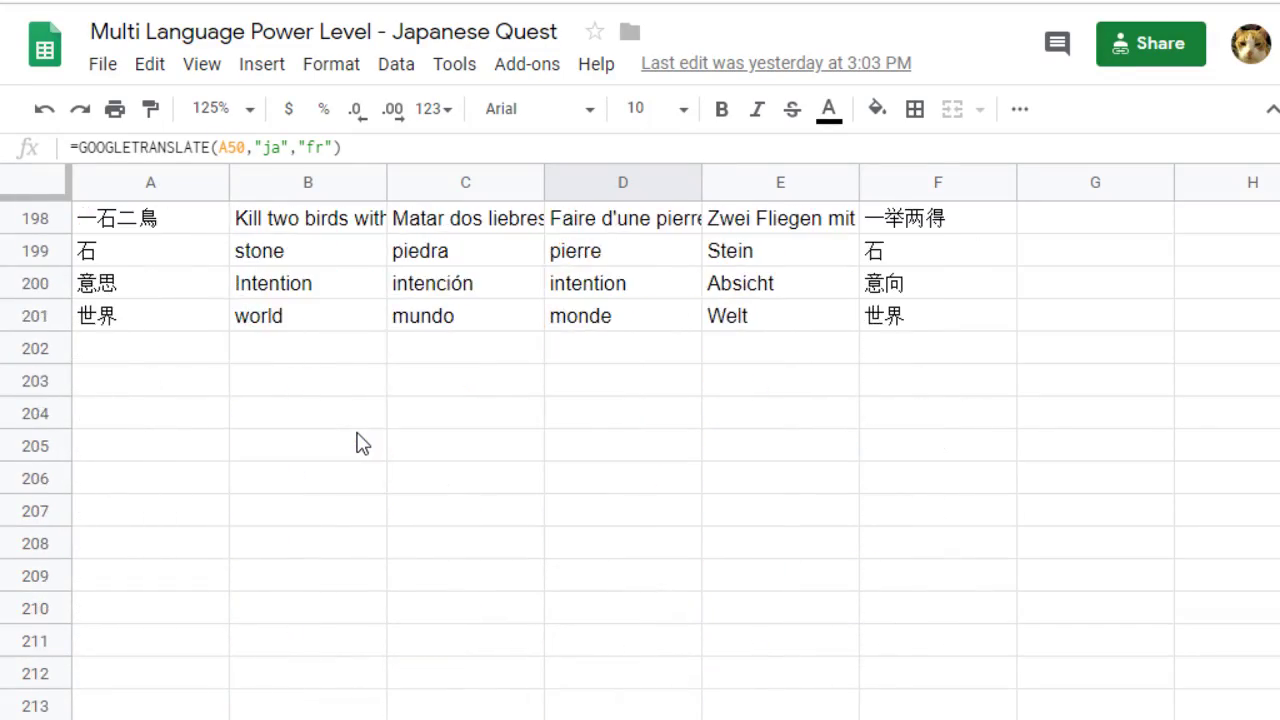
{"action": "left_click", "coordinate": [121, 325]}
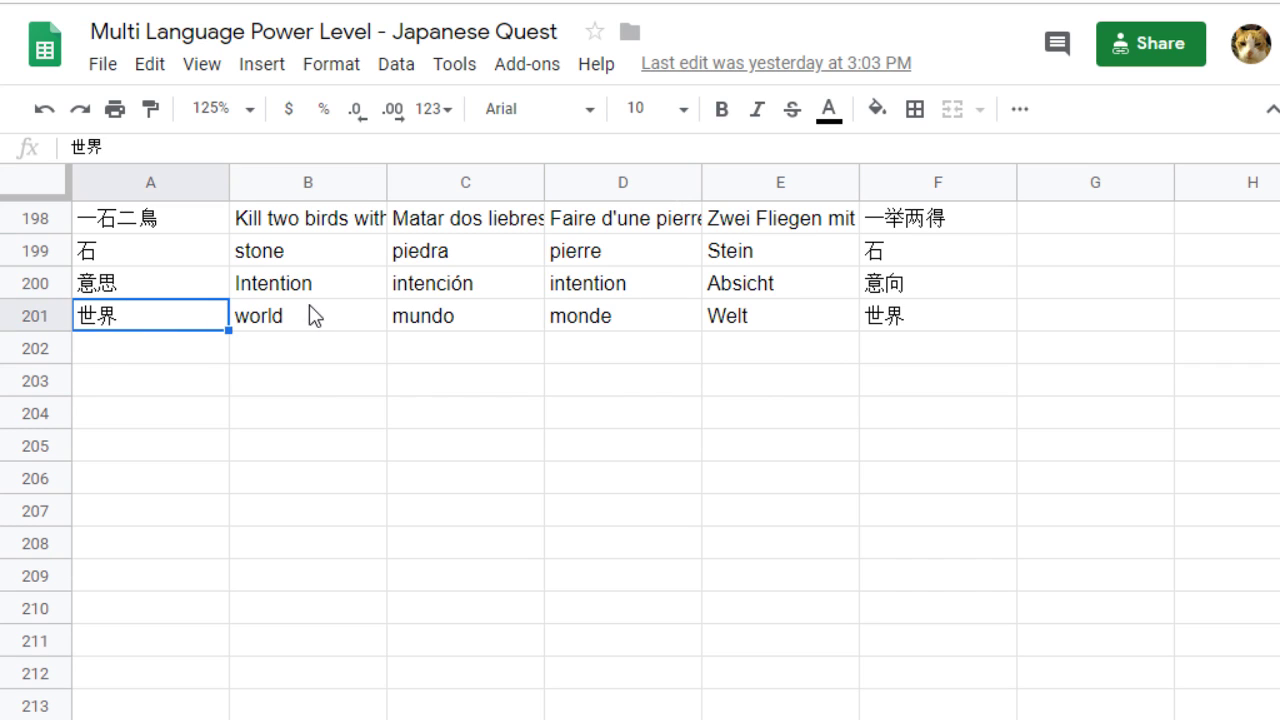
{"action": "left_click", "coordinate": [309, 314]}
{"action": "left_click", "coordinate": [134, 331]}
{"action": "left_click", "coordinate": [268, 330]}
{"action": "left_click", "coordinate": [155, 330]}
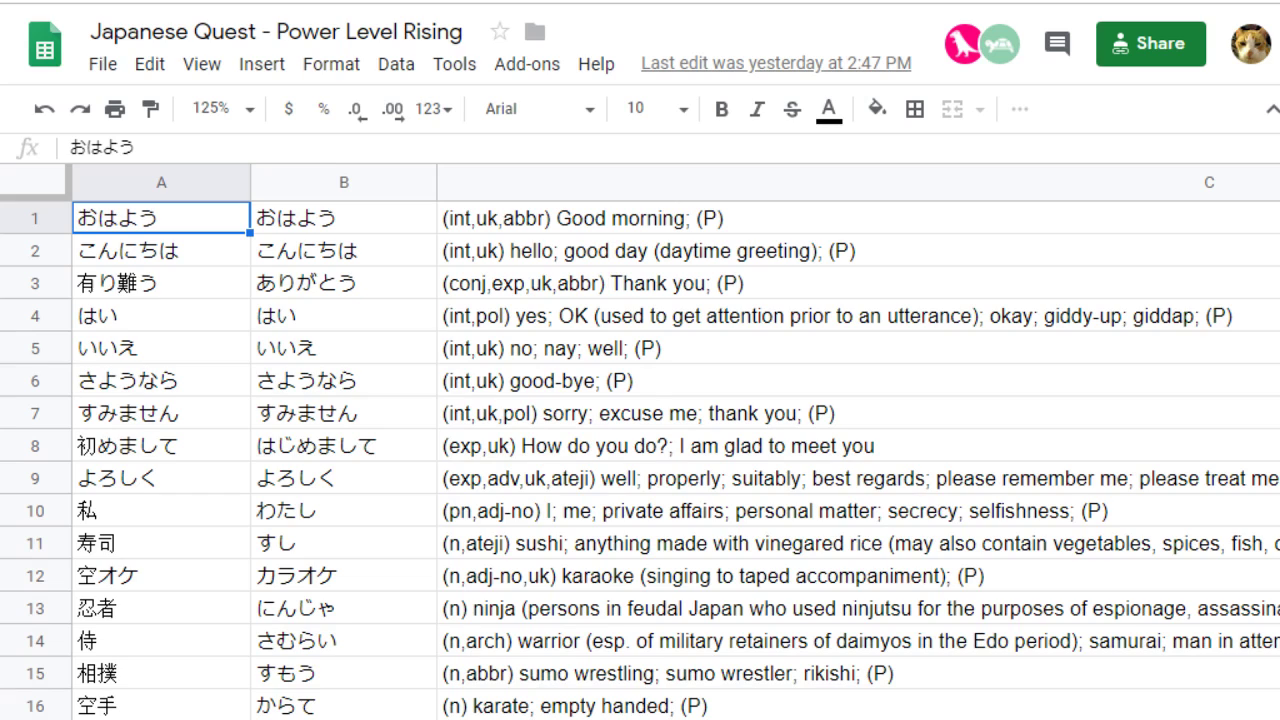
- In the Japanese Quest - Power Level Rising spreadsheet, copy the Japanese words in A201:A300, starting from the word after 世界
{"action": "scroll", "coordinate": [335, 418], "scroll_direction": "down", "scroll_amount": 5}
{"action": "scroll", "coordinate": [335, 418], "scroll_direction": "down", "scroll_amount": 20}
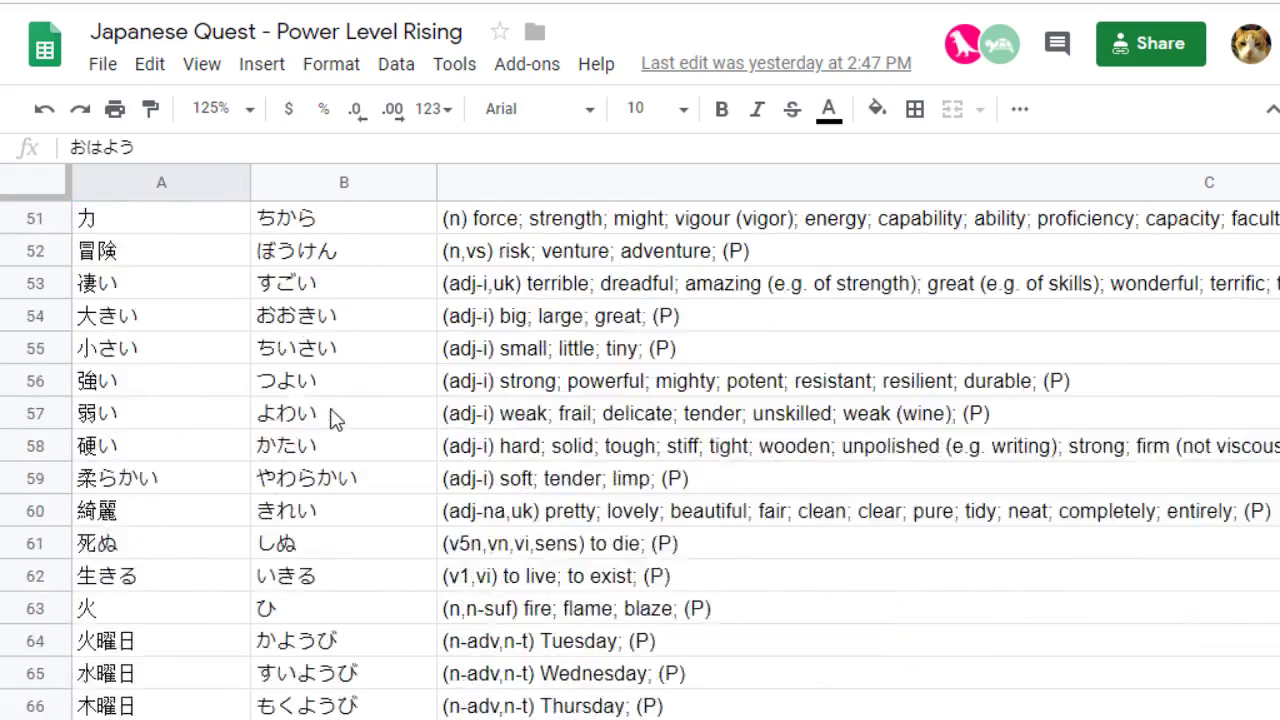
{"action": "scroll", "coordinate": [335, 418], "scroll_direction": "down", "scroll_amount": 17}
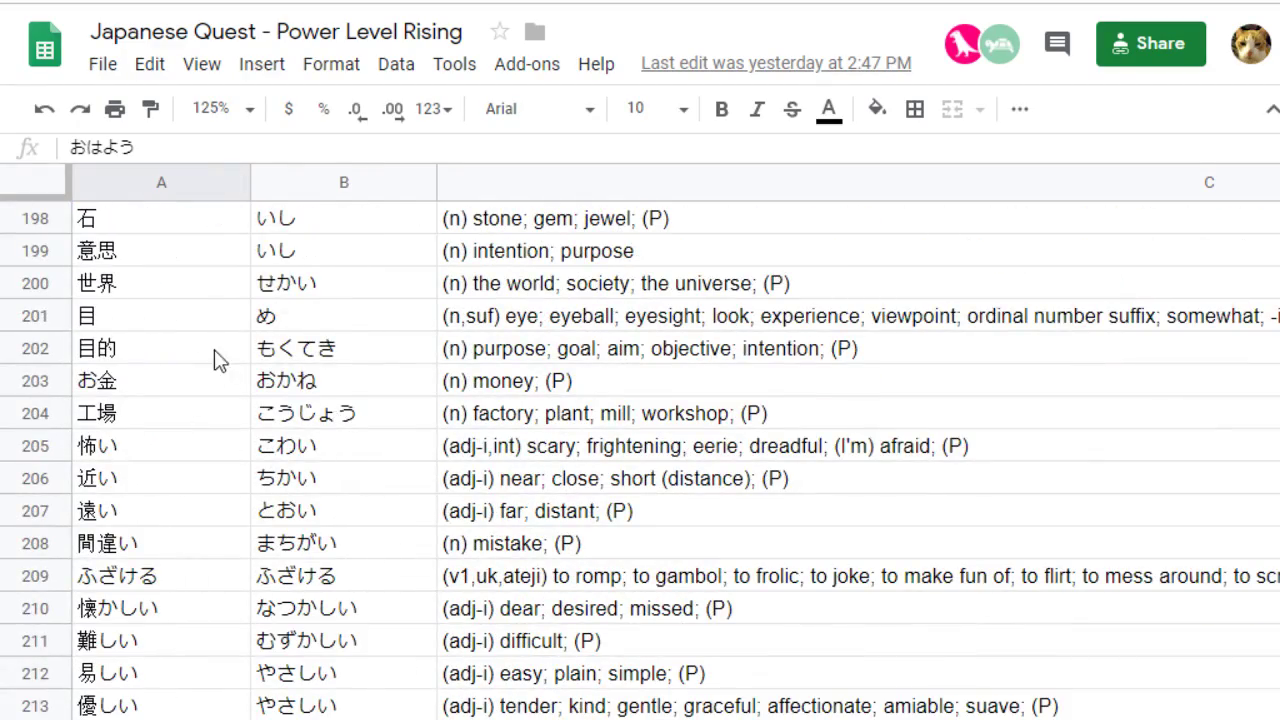
{"action": "left_click", "coordinate": [129, 305]}
{"action": "left_click", "coordinate": [129, 287]}
{"action": "left_click", "coordinate": [136, 318]}
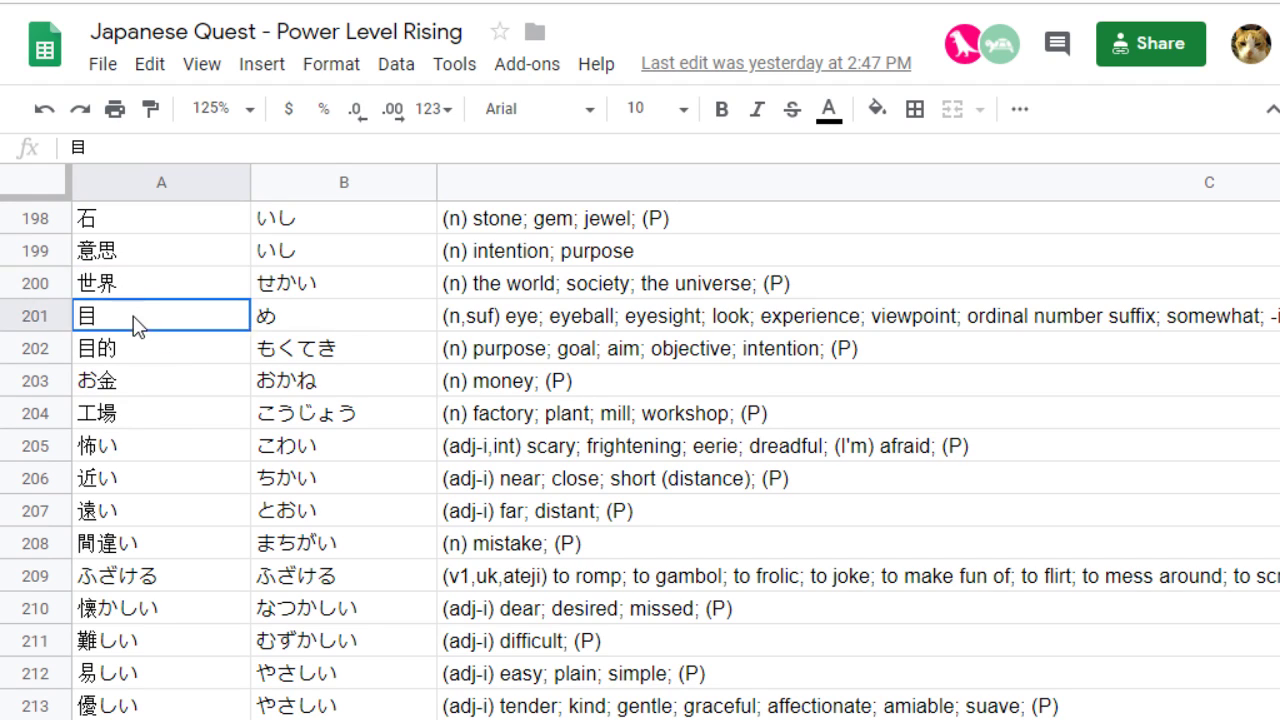
{"action": "left_click", "coordinate": [138, 292]}
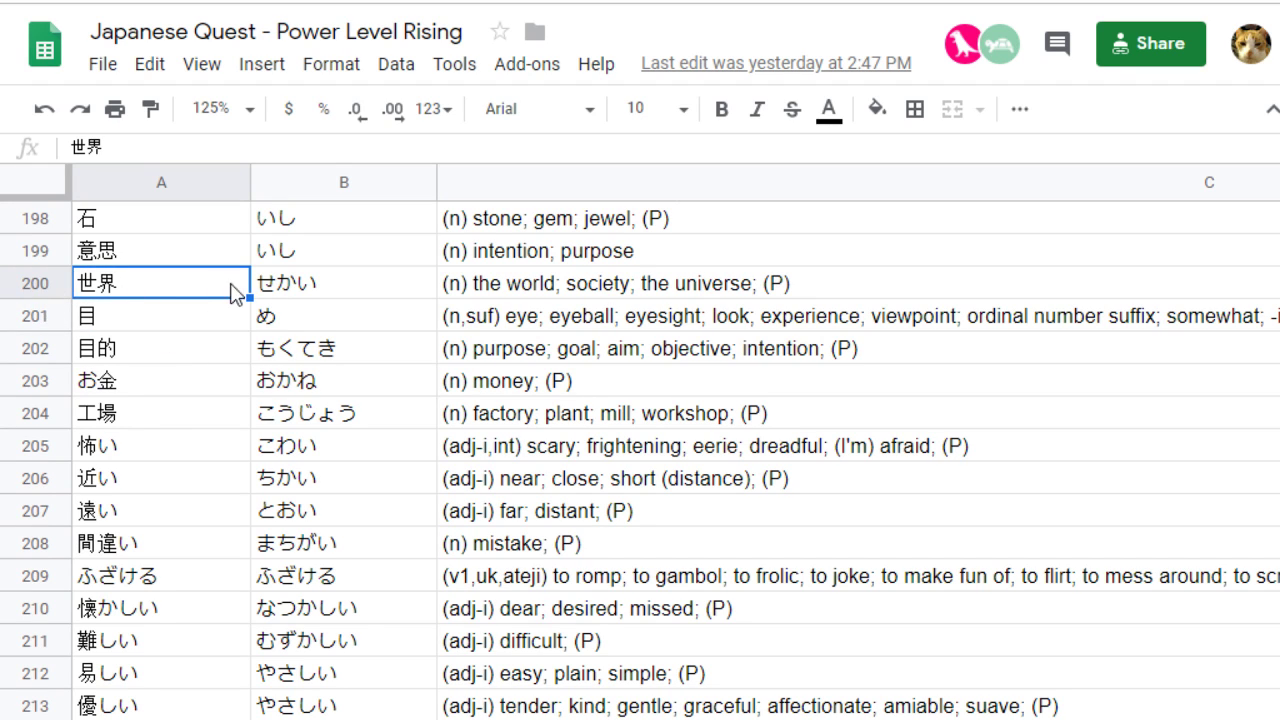
{"action": "left_click", "coordinate": [167, 318]}
{"action": "left_click", "coordinate": [151, 294]}
{"action": "left_click", "coordinate": [157, 320]}
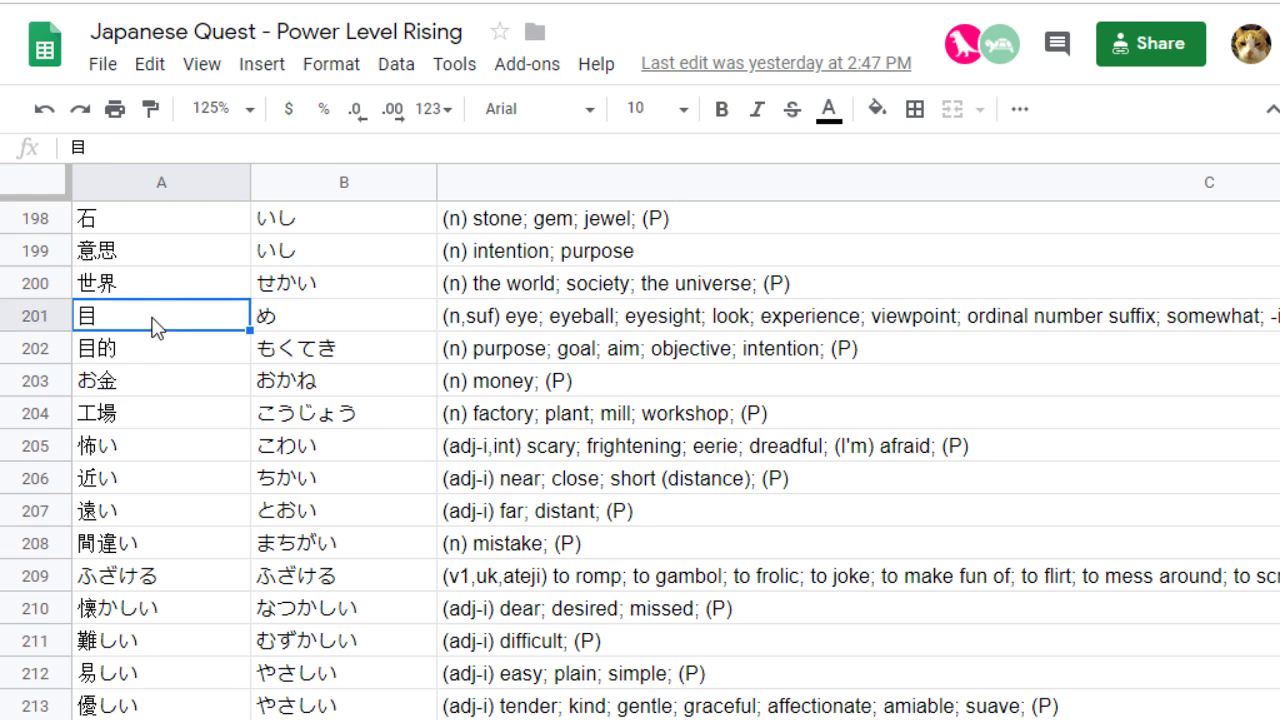
{"action": "left_click_drag", "start_coordinate": [87, 316], "coordinate": [208, 608]}
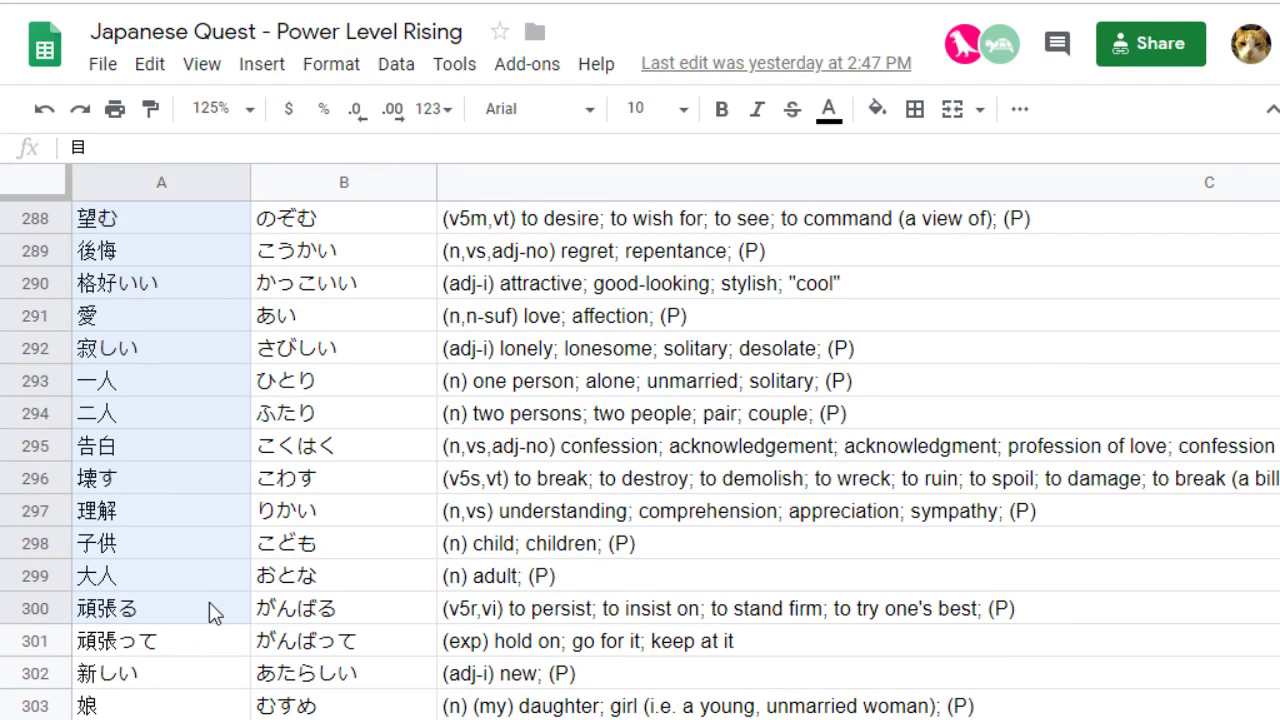
{"action": "left_click_drag", "start_coordinate": [213, 613], "coordinate": [214, 615]}
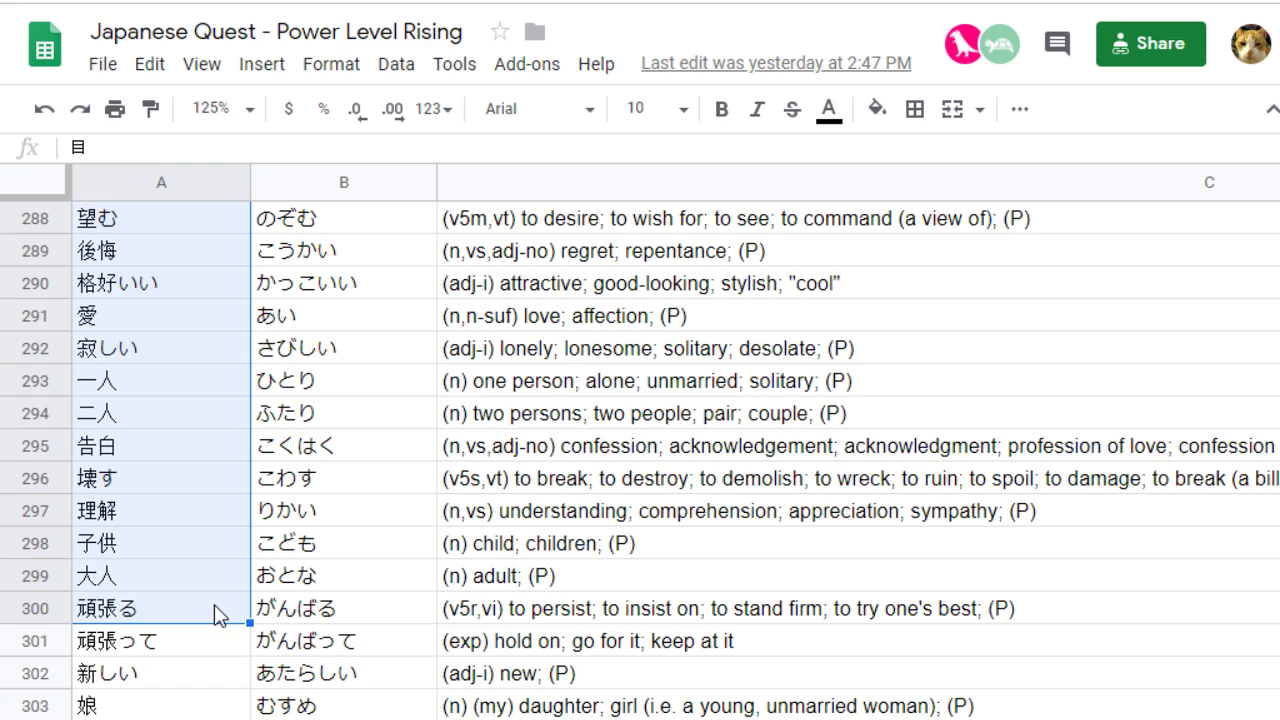
{"action": "key", "text": "ctrl+c"}
- Switch to the Multi Language Power Level - Japanese Quest spreadsheet and paste the copied words into column A starting at A202
{"action": "key", "text": "ctrl+Tab"}
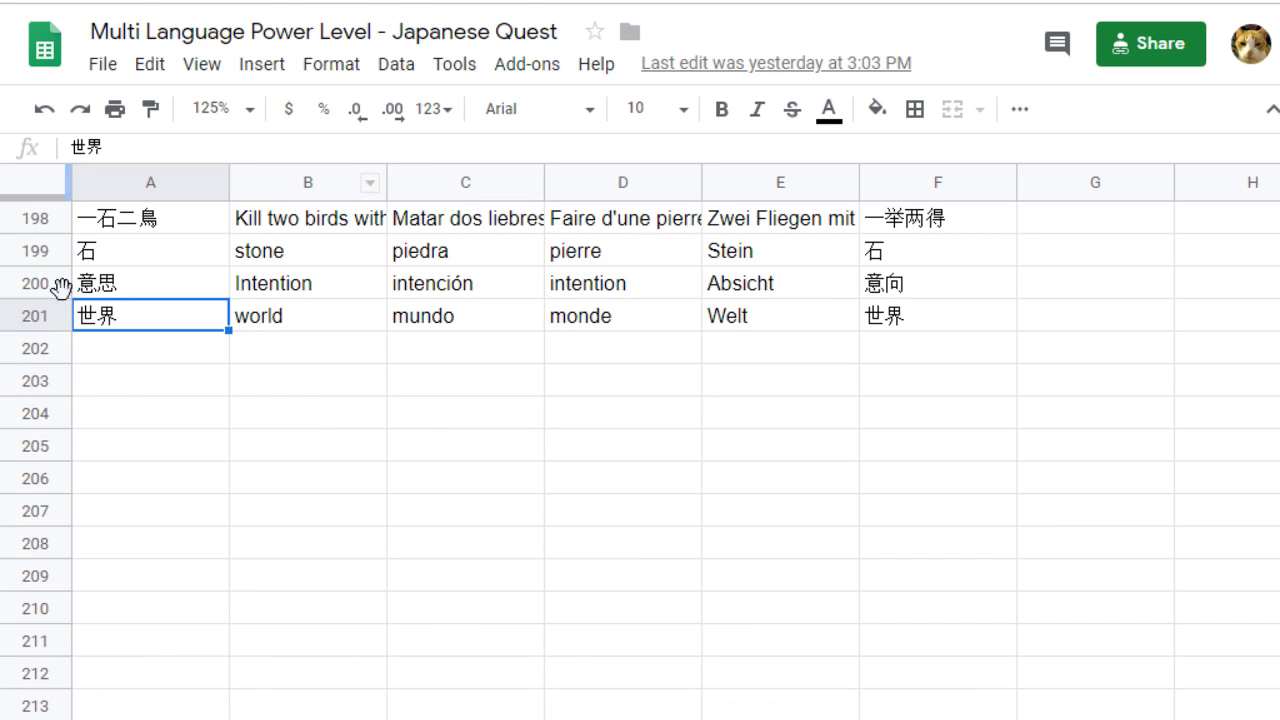
{"action": "left_click", "coordinate": [127, 349]}
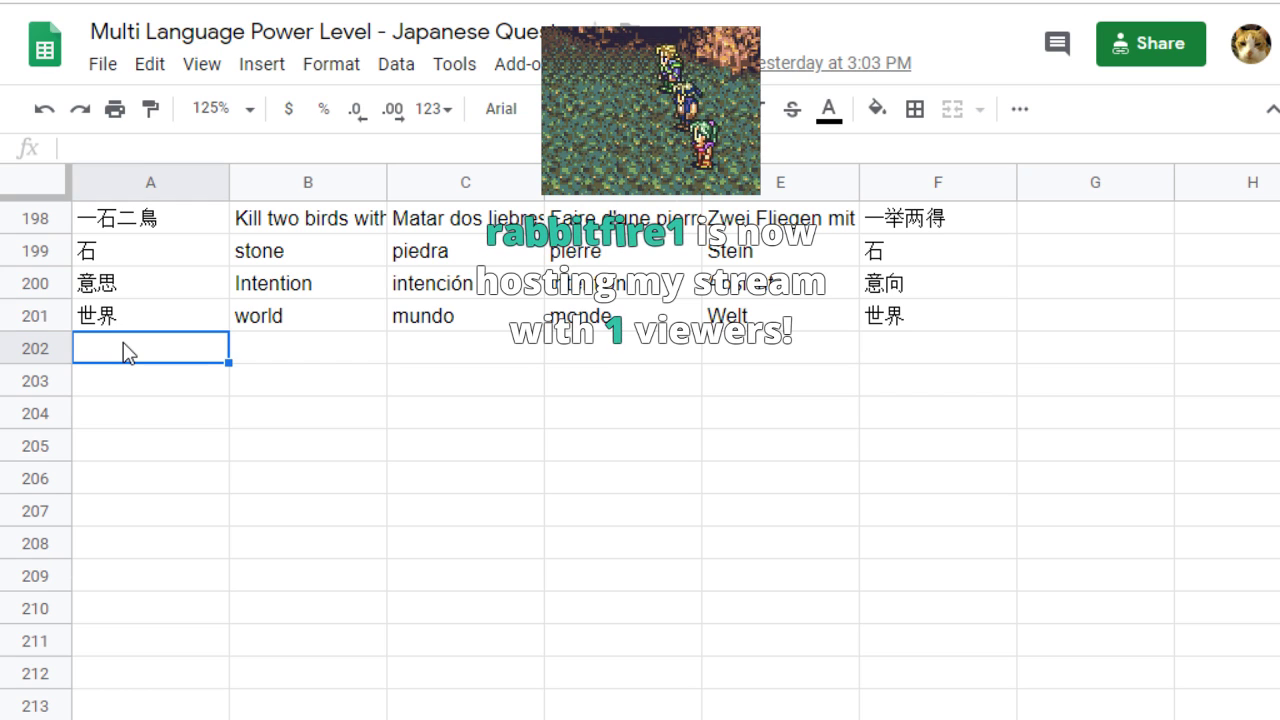
{"action": "key", "text": "ctrl+v"}
{"action": "left_click", "coordinate": [149, 389]}
{"action": "left_click", "coordinate": [143, 322]}
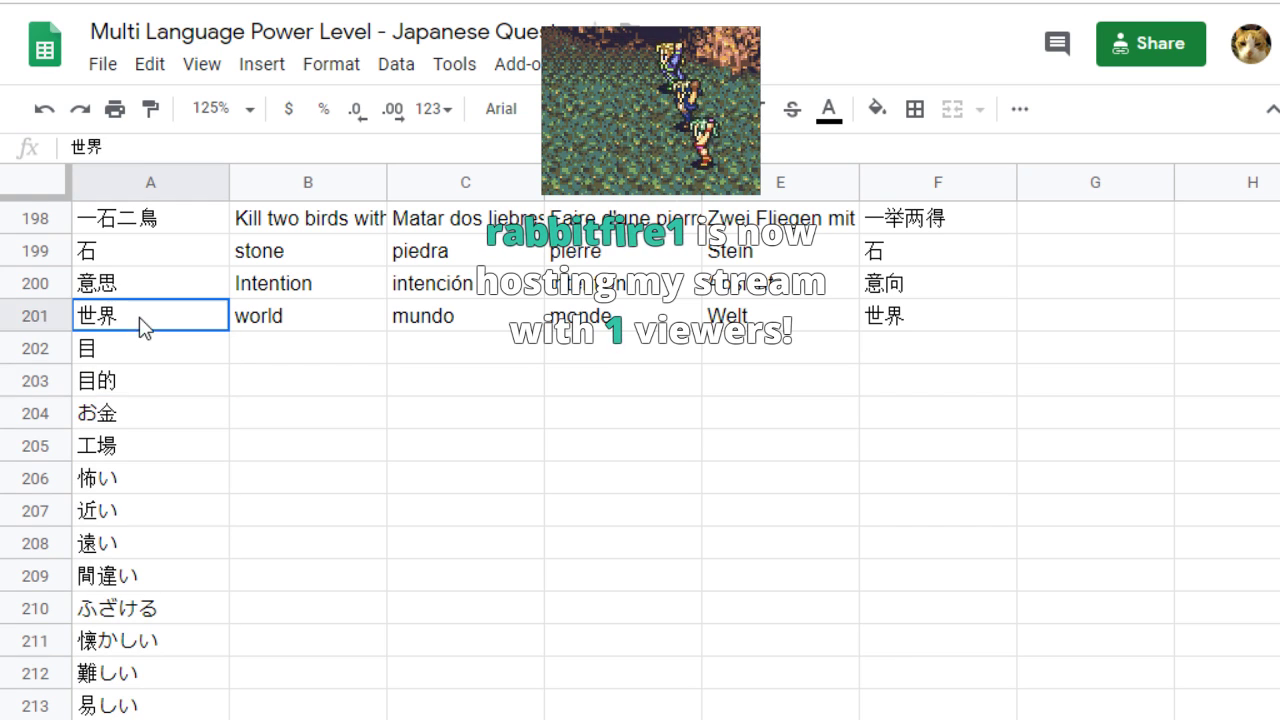
{"action": "left_click", "coordinate": [160, 388]}
{"action": "left_click", "coordinate": [160, 410]}
- Examine the GOOGLETRANSLATE formulas for each language in B201 through F201
{"action": "left_click", "coordinate": [285, 358]}
{"action": "left_click", "coordinate": [331, 317]}
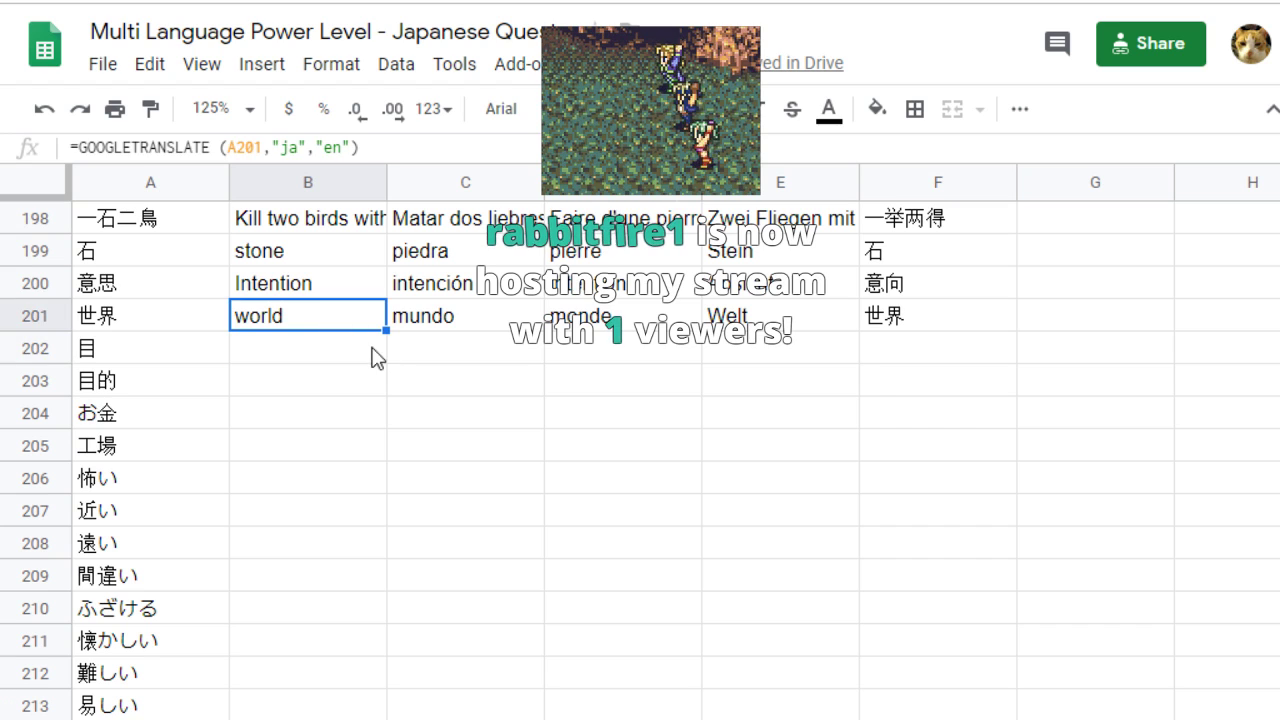
{"action": "left_click", "coordinate": [200, 355]}
{"action": "left_click", "coordinate": [320, 316]}
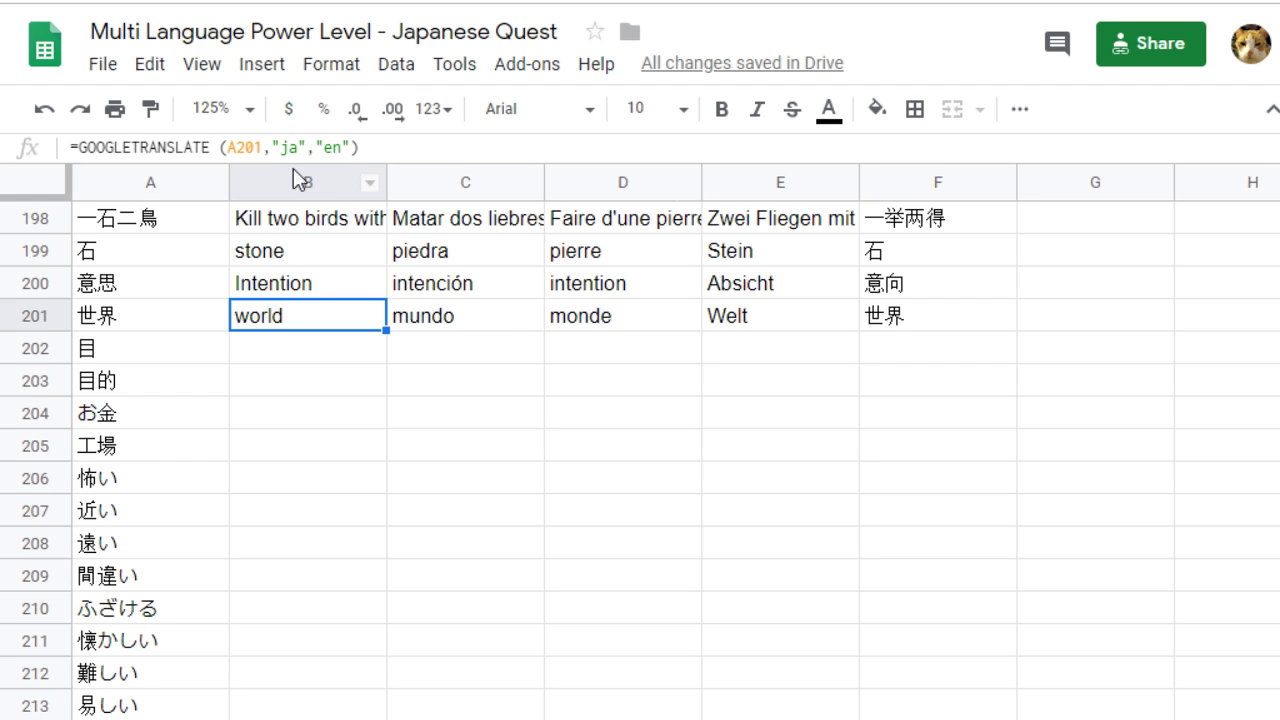
{"action": "left_click", "coordinate": [441, 322]}
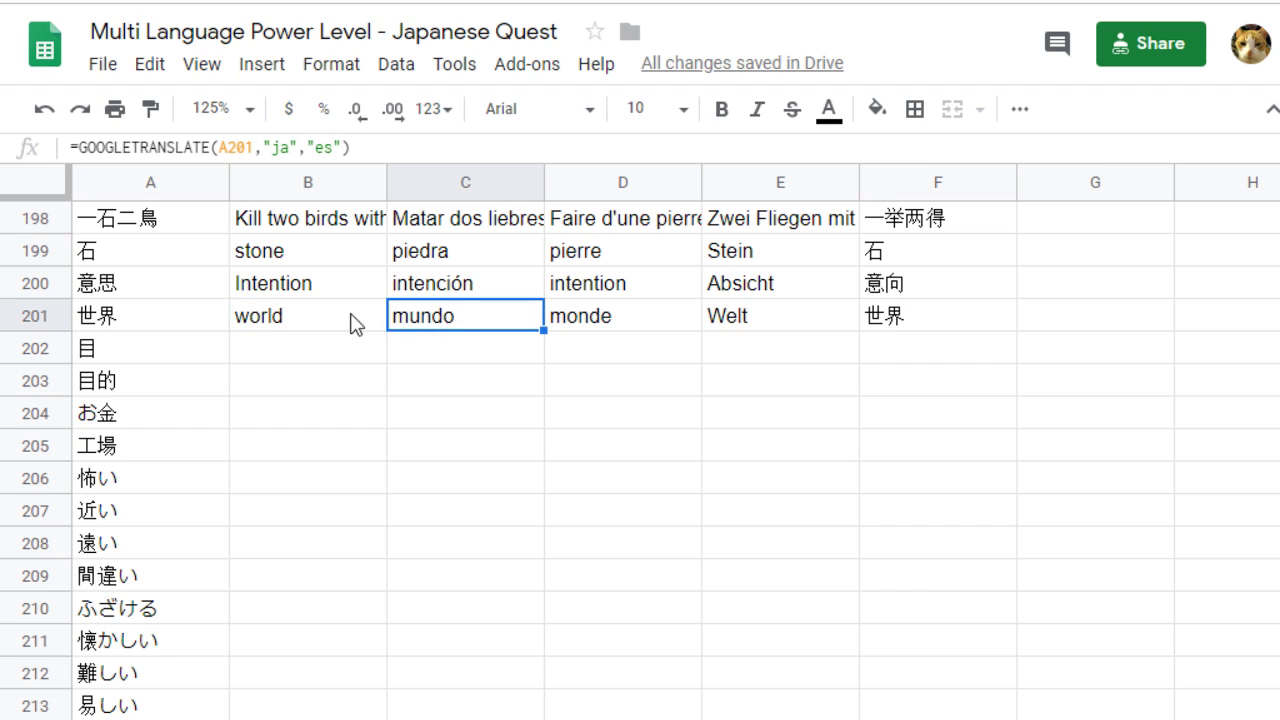
{"action": "left_click", "coordinate": [598, 326]}
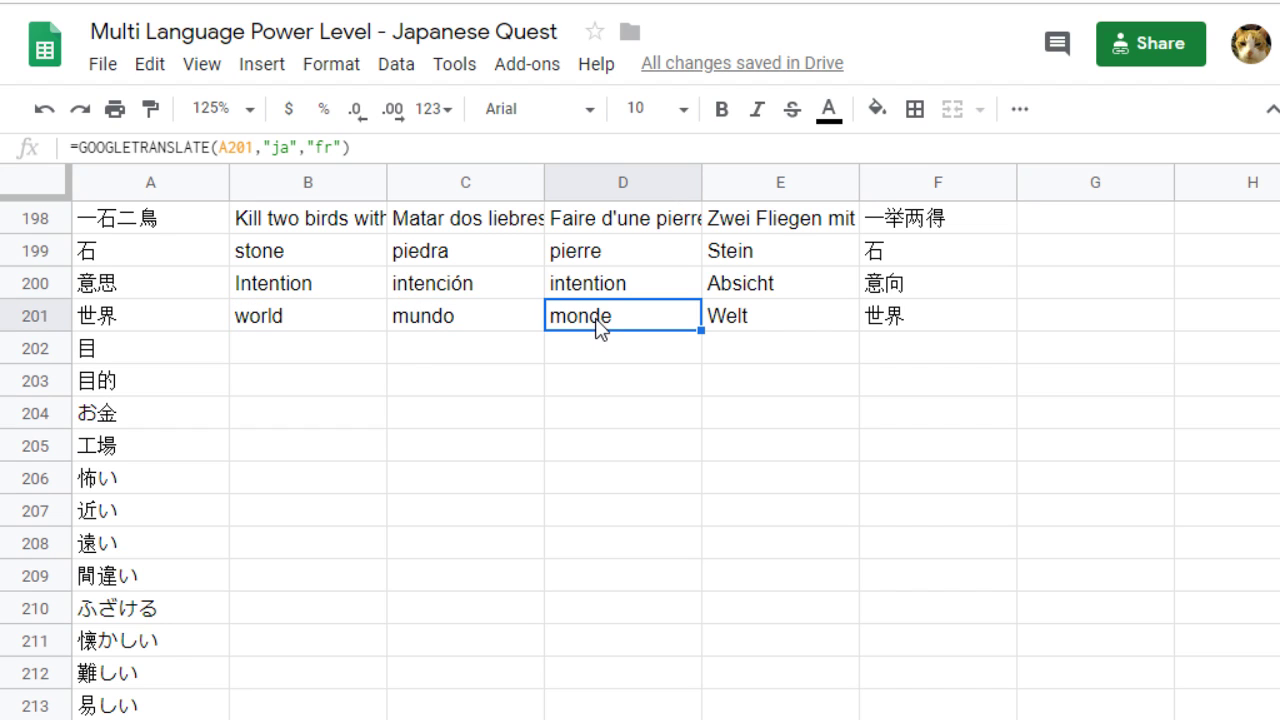
{"action": "left_click", "coordinate": [760, 326]}
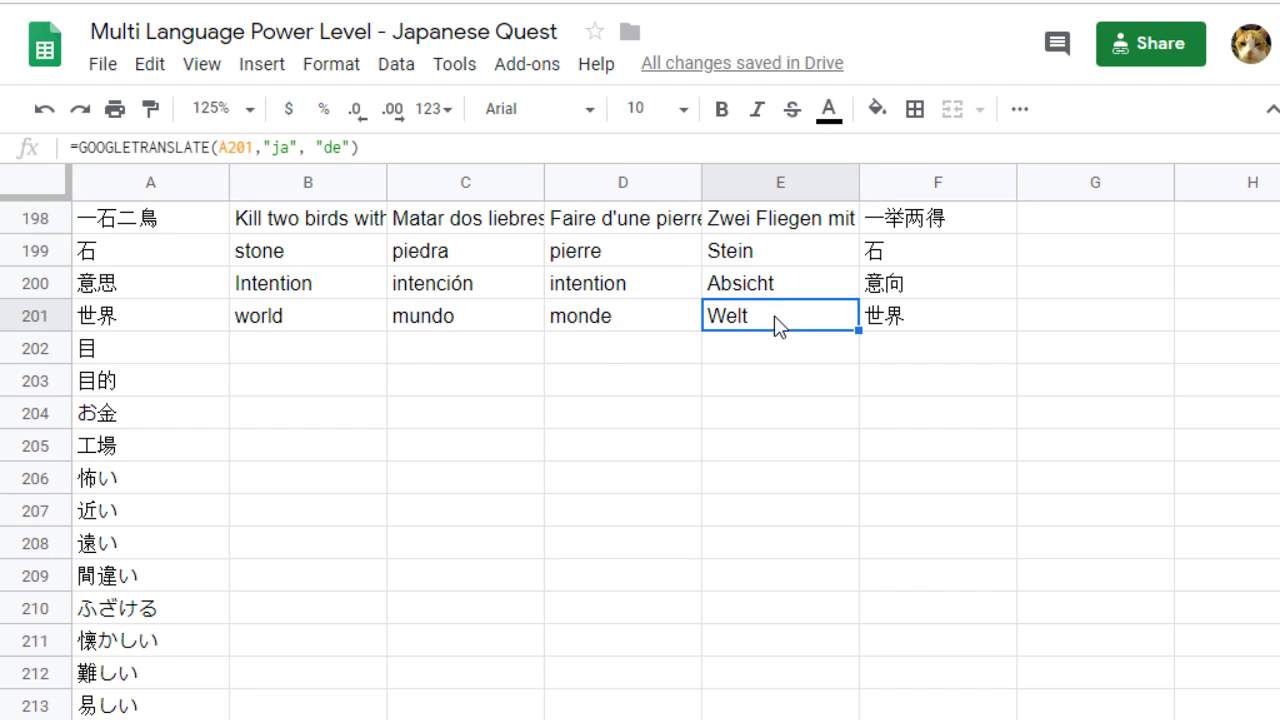
{"action": "left_click", "coordinate": [894, 326]}
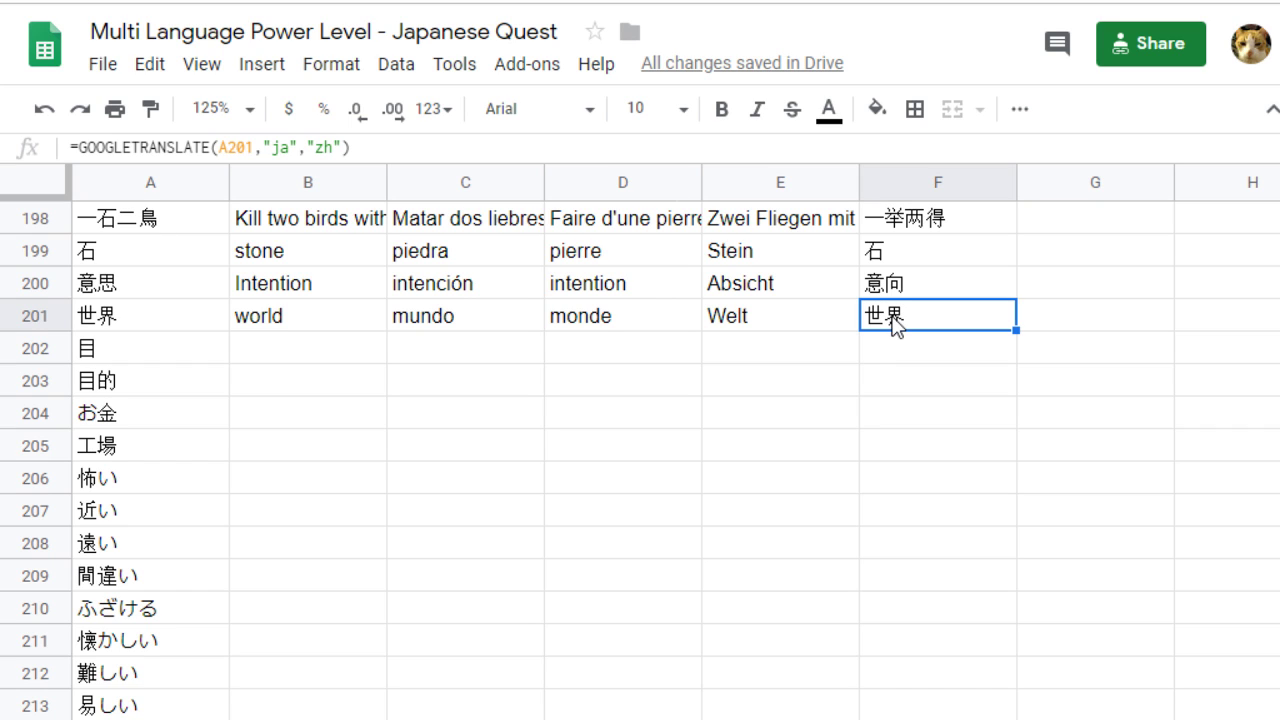
{"action": "left_click", "coordinate": [782, 318]}
{"action": "left_click", "coordinate": [870, 318]}
{"action": "left_click", "coordinate": [805, 312]}
{"action": "left_click", "coordinate": [605, 322]}
{"action": "left_click", "coordinate": [772, 330]}
{"action": "left_click", "coordinate": [884, 330]}
{"action": "left_click", "coordinate": [778, 318]}
{"action": "left_click", "coordinate": [893, 324]}
{"action": "left_click", "coordinate": [745, 331]}
{"action": "left_click", "coordinate": [578, 327]}
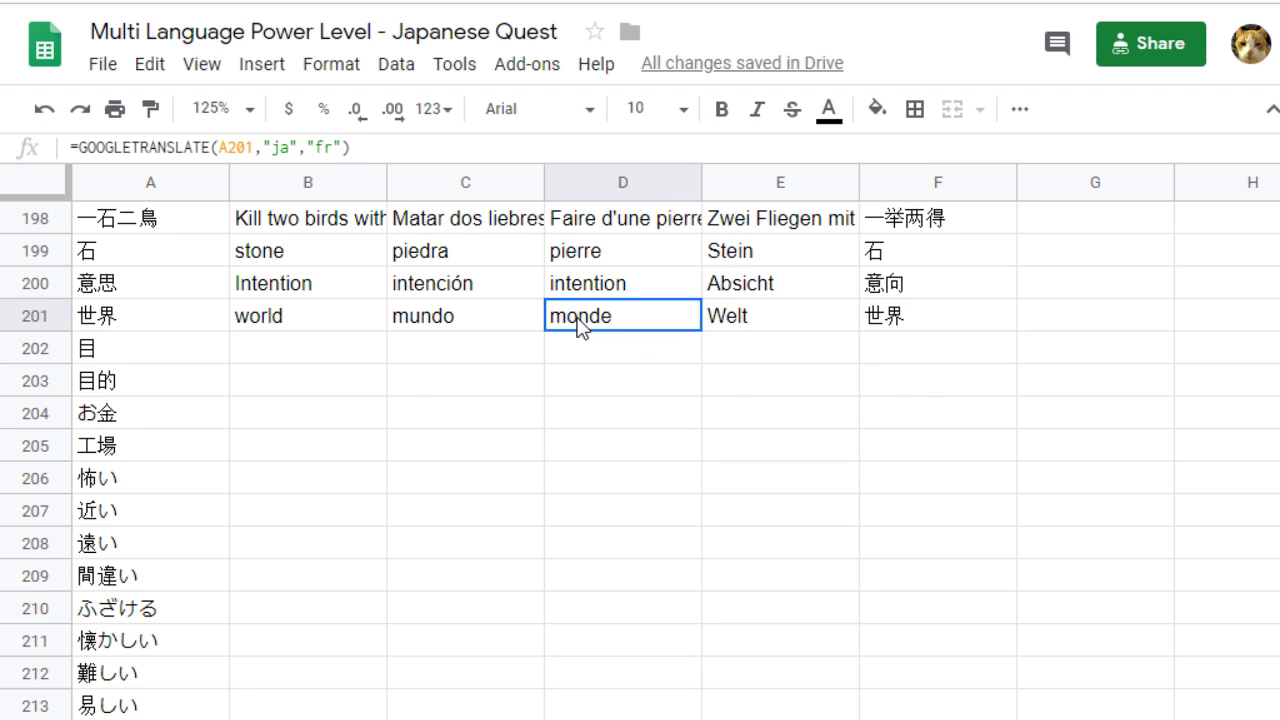
{"action": "left_click", "coordinate": [412, 326]}
{"action": "left_click", "coordinate": [282, 328]}
{"action": "left_click", "coordinate": [187, 320]}
{"action": "left_click", "coordinate": [335, 318]}
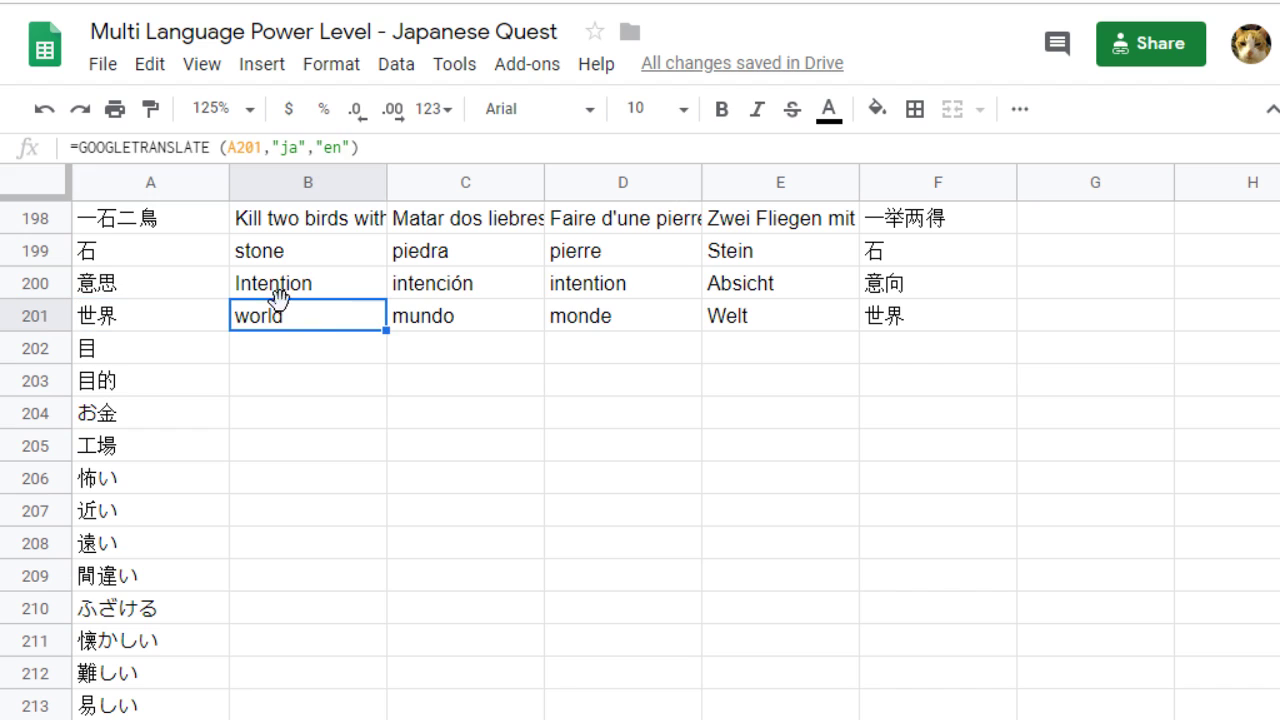
- Fill the English translation formula from B201 down through B210
{"action": "left_click", "coordinate": [210, 318]}
{"action": "left_click", "coordinate": [318, 325]}
{"action": "left_click_drag", "start_coordinate": [385, 331], "coordinate": [381, 618]}
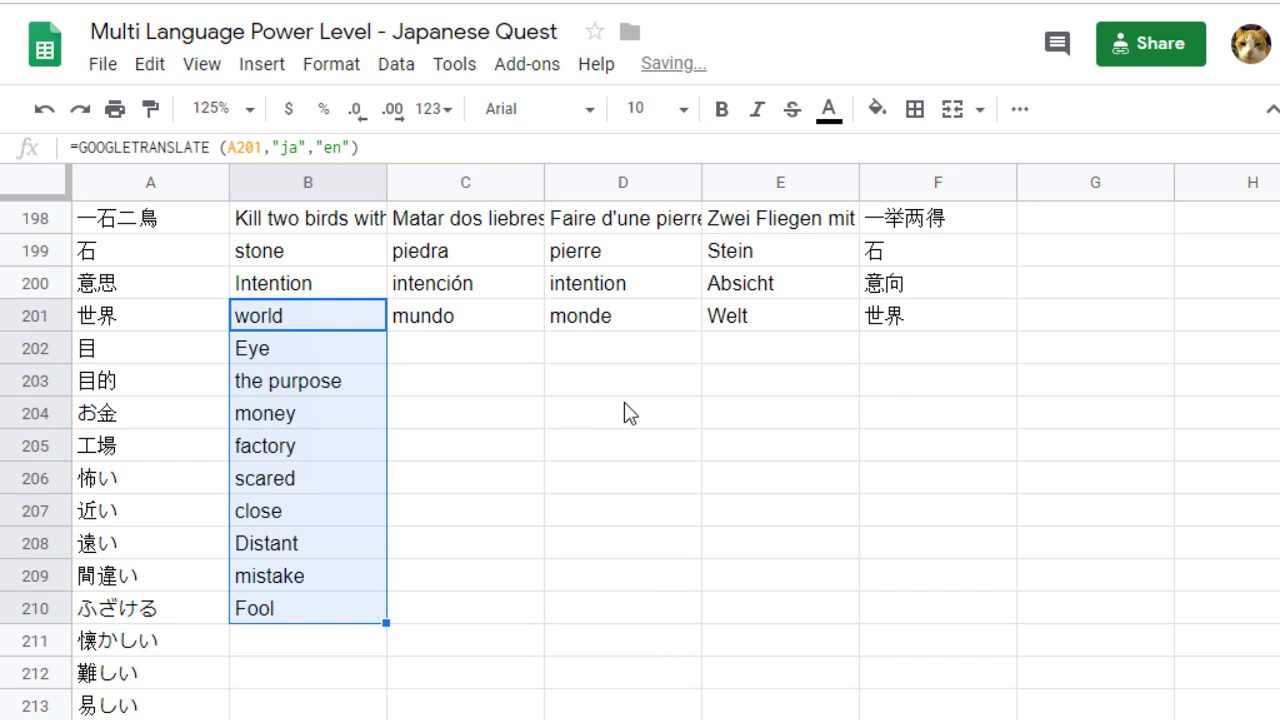
- Fill the Spanish translation formula from C201 across to F201, and extend the filled row down through row 210
{"action": "left_click", "coordinate": [419, 321]}
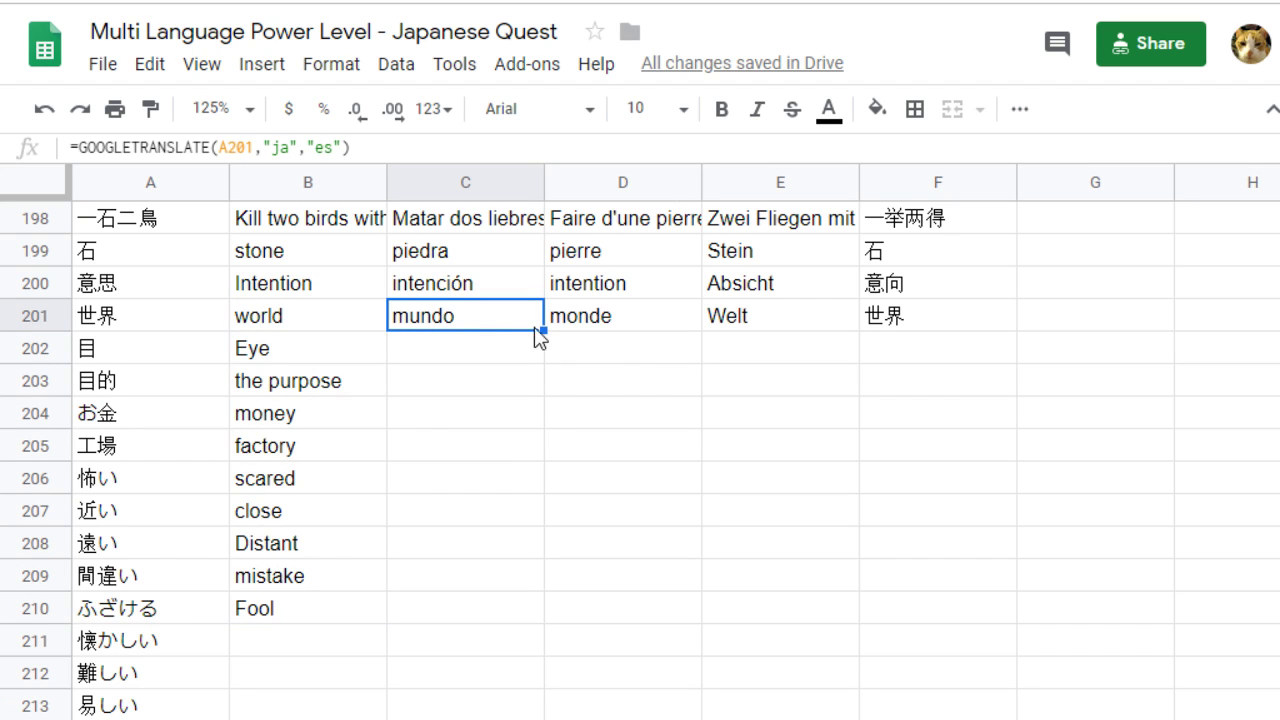
{"action": "left_click_drag", "start_coordinate": [543, 331], "coordinate": [928, 321]}
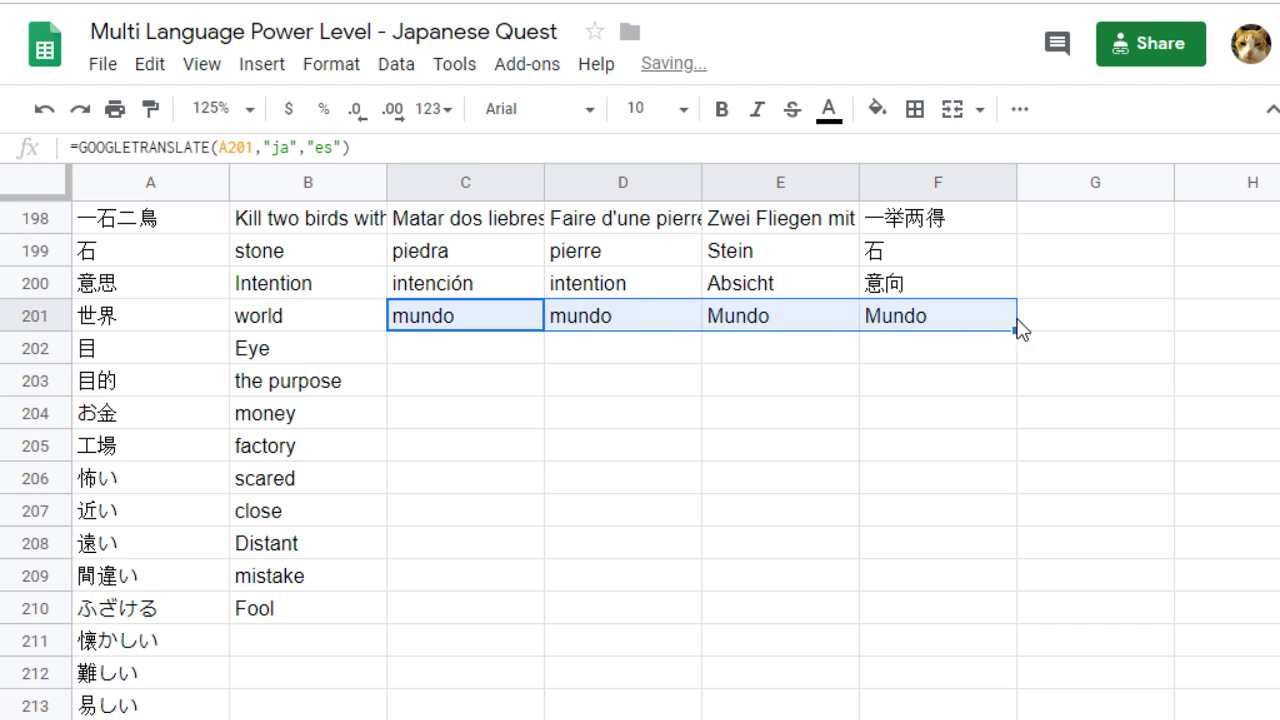
{"action": "left_click_drag", "start_coordinate": [1014, 329], "coordinate": [1000, 612]}
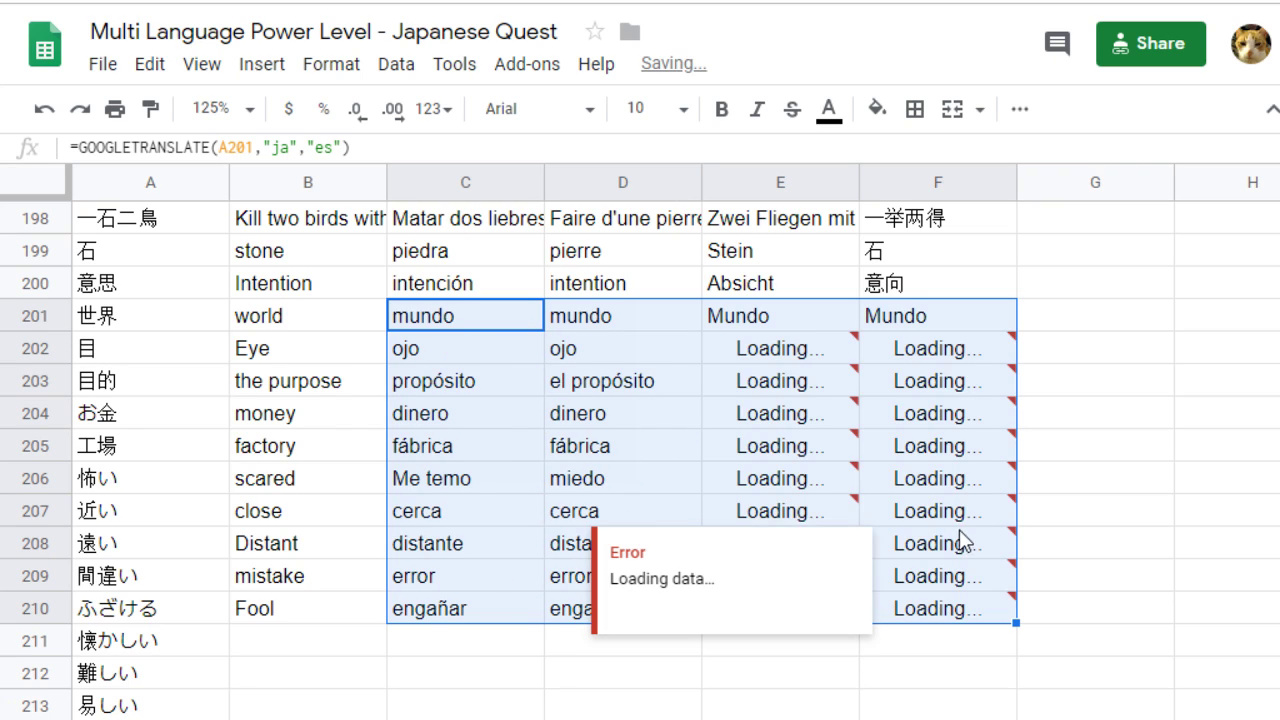
- Check the translation formula in D204 and look over the newly filled rows
{"action": "left_click", "coordinate": [575, 420]}
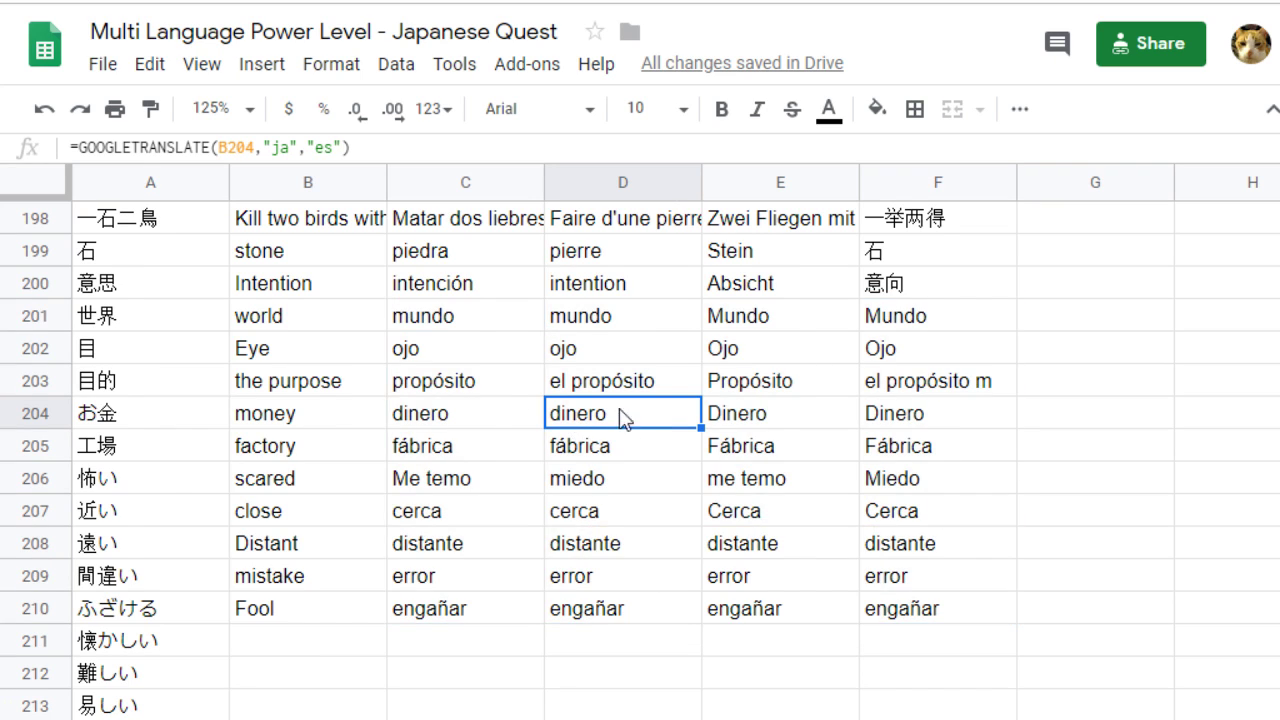
{"action": "scroll", "coordinate": [603, 383], "scroll_direction": "down", "scroll_amount": 3}
{"action": "scroll", "coordinate": [605, 378], "scroll_direction": "up", "scroll_amount": 3}
{"action": "scroll", "coordinate": [597, 382], "scroll_direction": "down", "scroll_amount": 2}
- Return to the earlier rows of the vocabulary list and set the sheet zoom to 100%
{"action": "scroll", "coordinate": [597, 382], "scroll_direction": "up", "scroll_amount": 20}
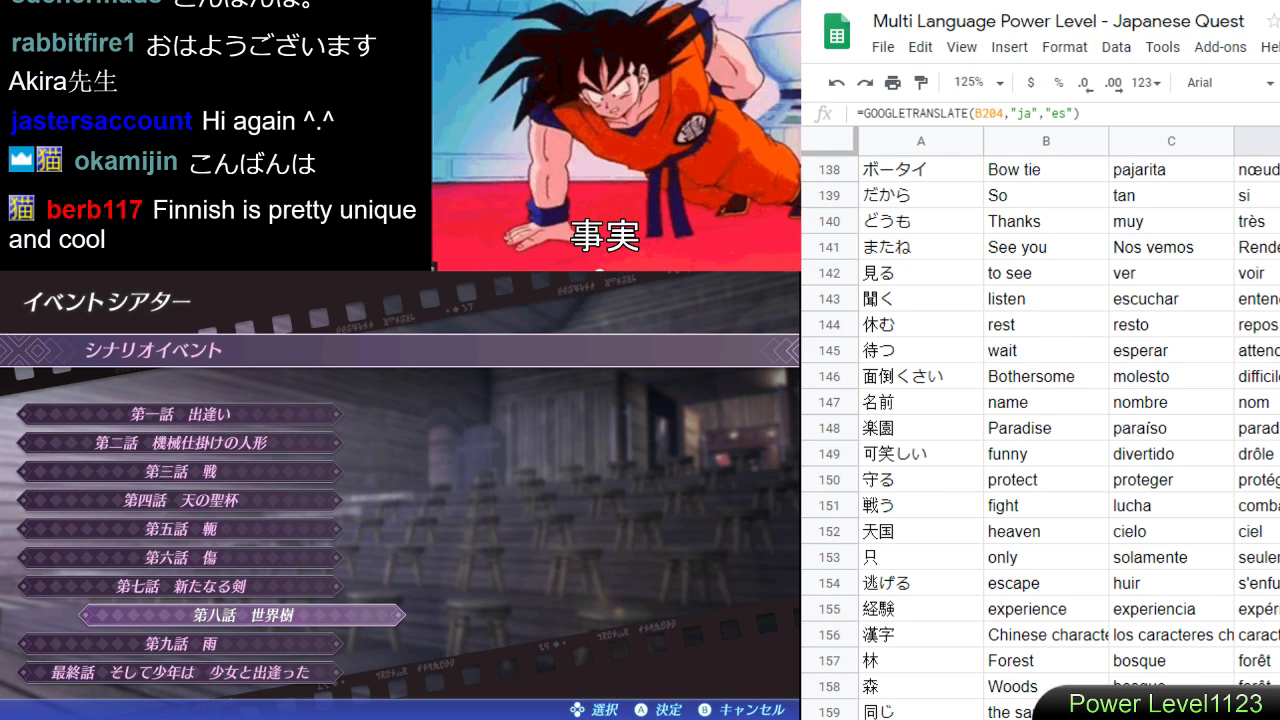
{"action": "left_click", "coordinate": [969, 82]}
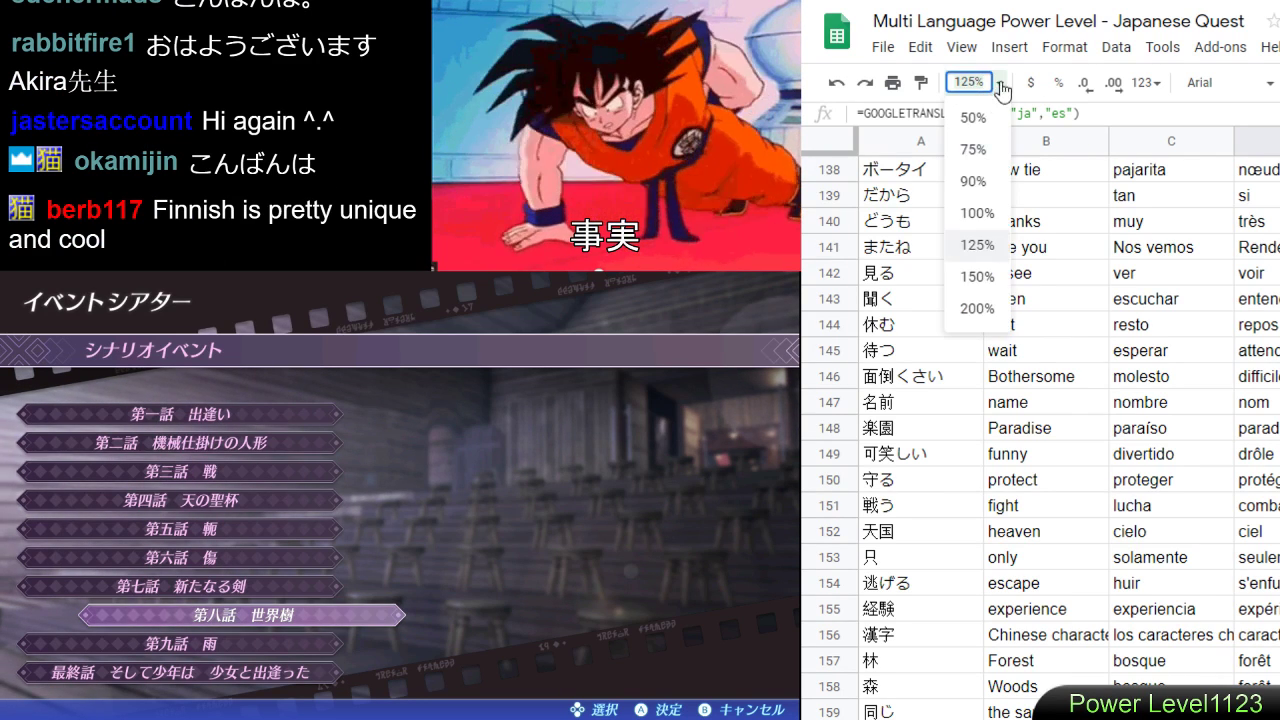
{"action": "left_click", "coordinate": [980, 213]}
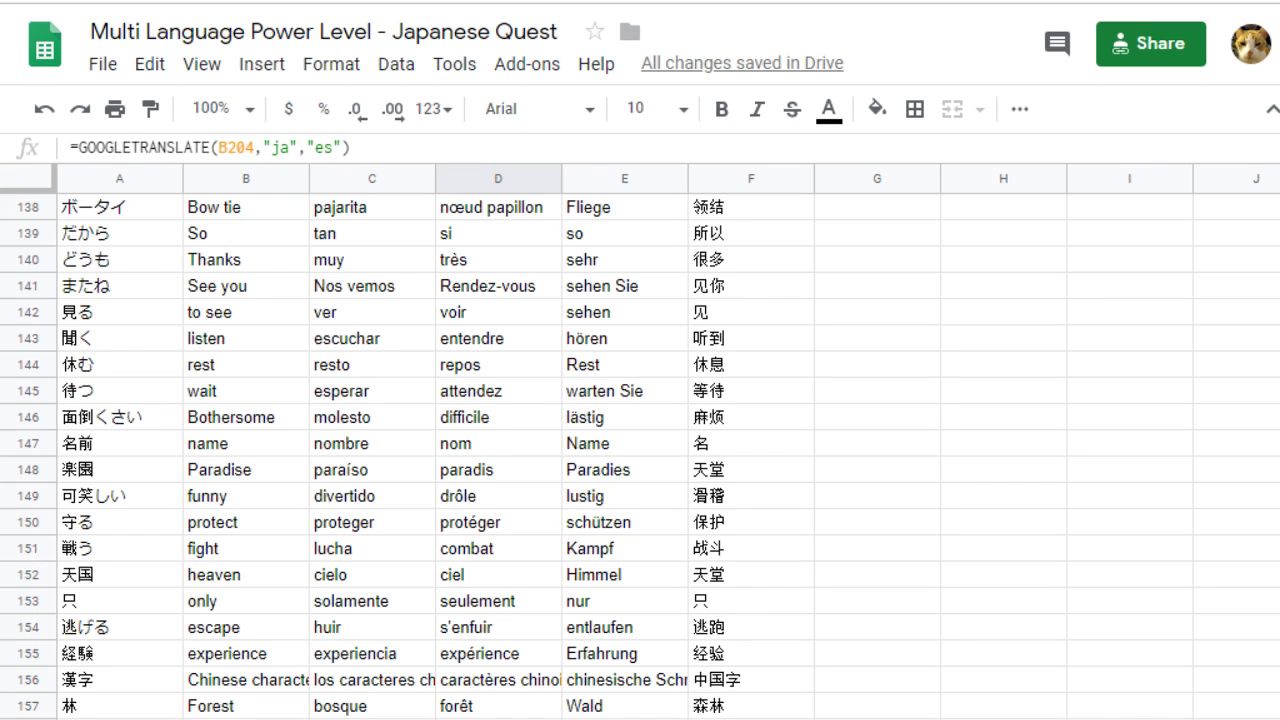
- Add the column header Finnish in cell G1, beside the Chinese header
{"action": "left_click", "coordinate": [866, 208]}
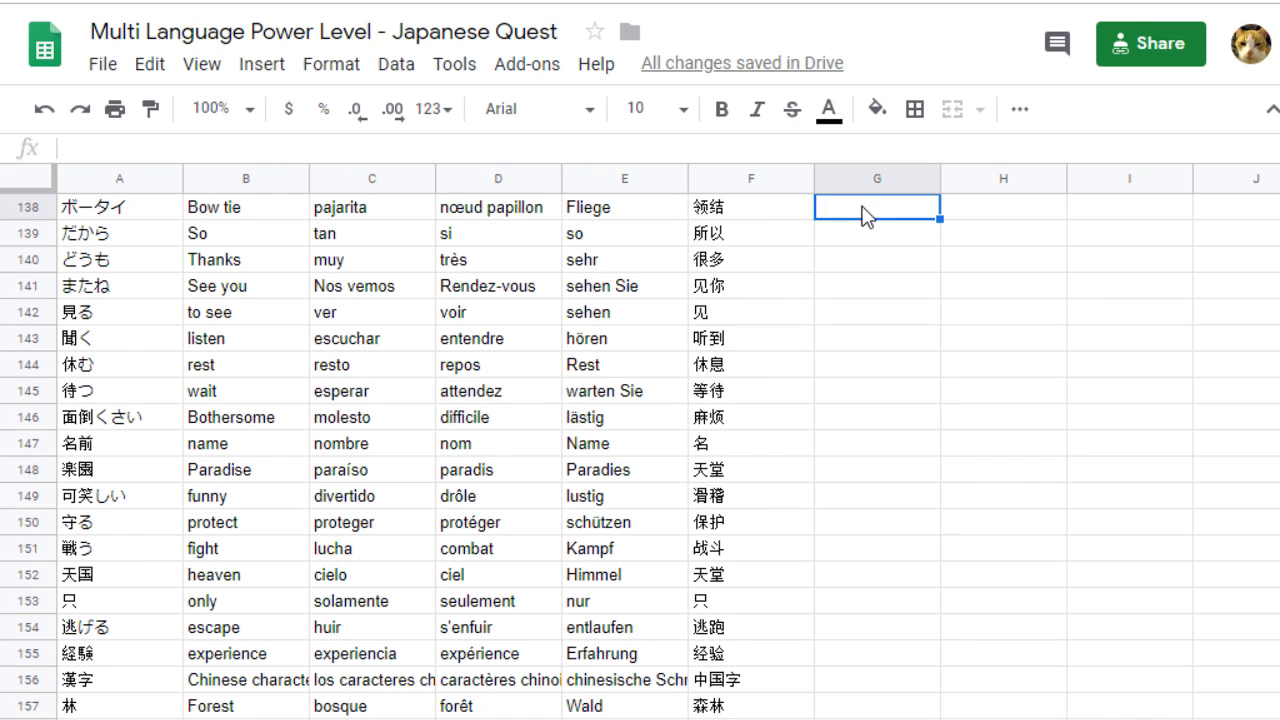
{"action": "left_click", "coordinate": [742, 210]}
{"action": "scroll", "coordinate": [760, 226], "scroll_direction": "up", "scroll_amount": 18}
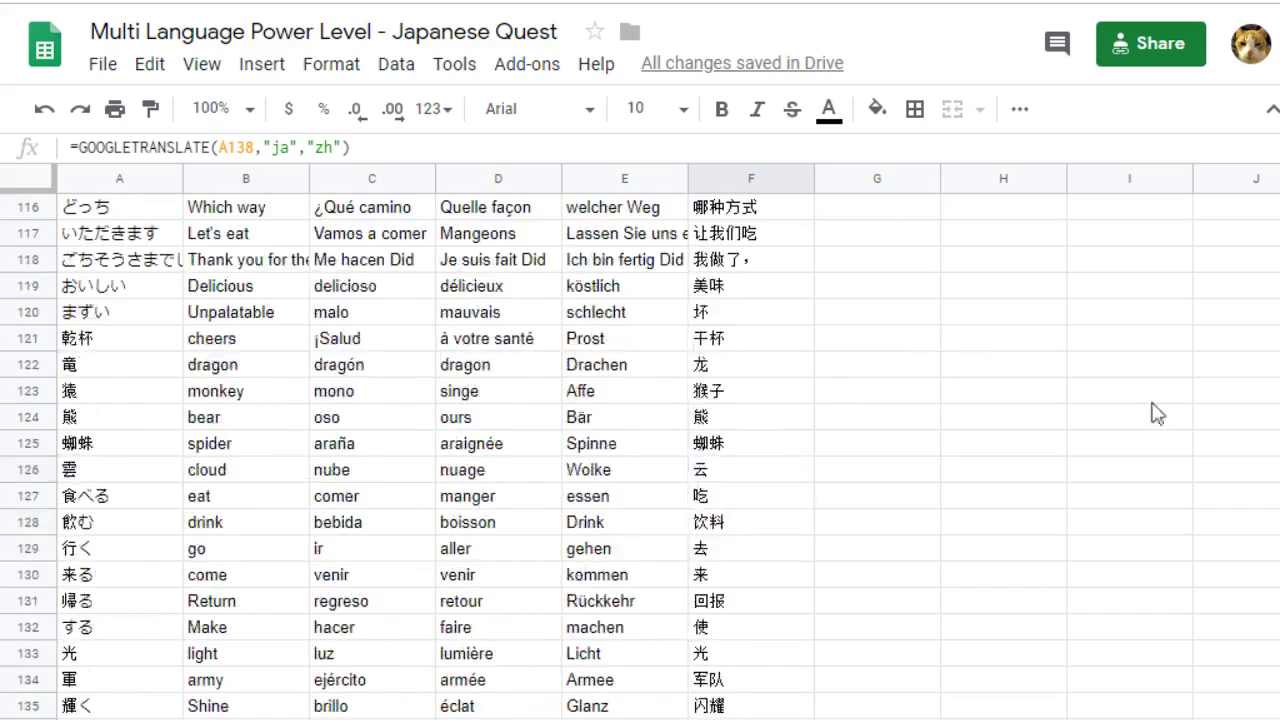
{"action": "scroll", "coordinate": [858, 366], "scroll_direction": "up", "scroll_amount": 12}
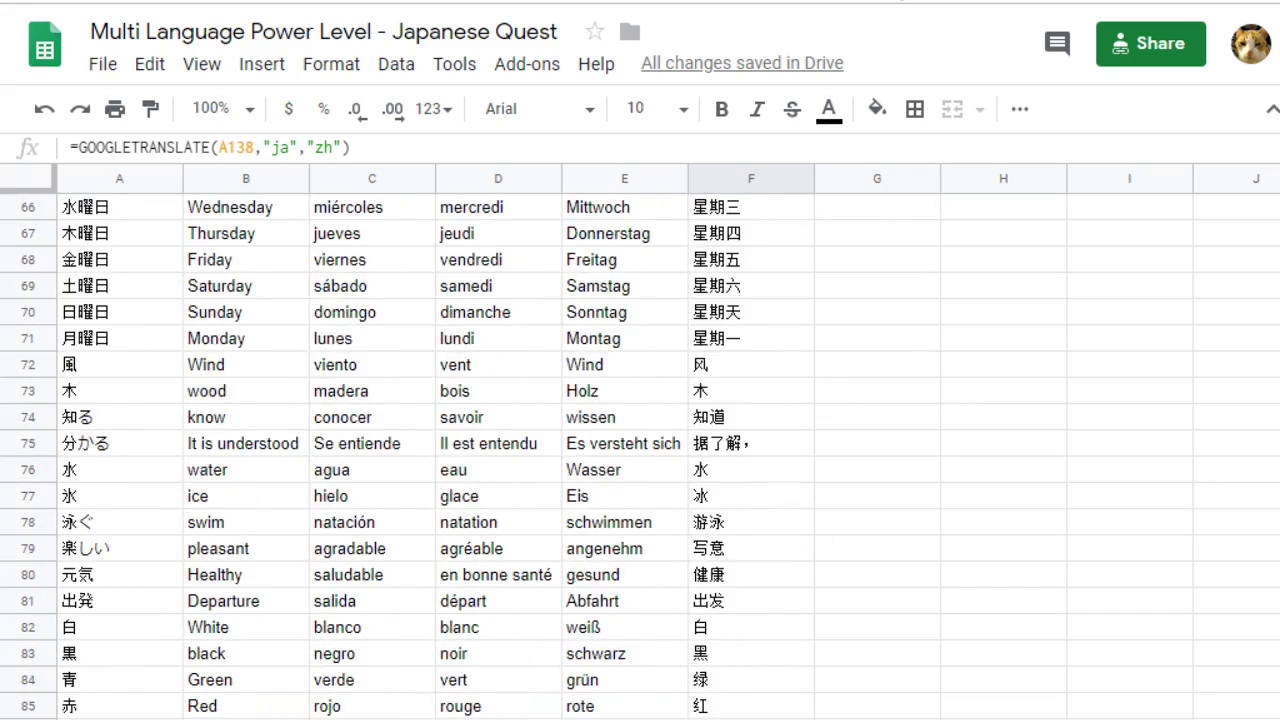
{"action": "scroll", "coordinate": [799, 418], "scroll_direction": "up", "scroll_amount": 5}
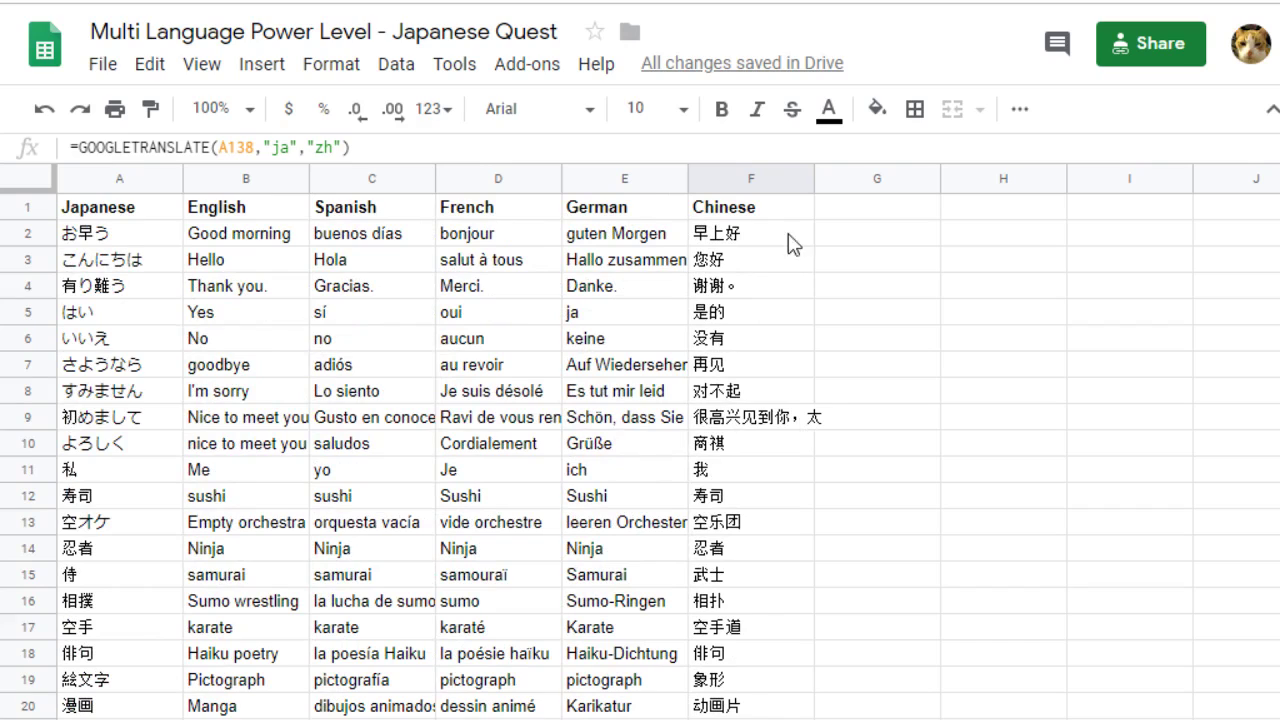
{"action": "left_click", "coordinate": [867, 216]}
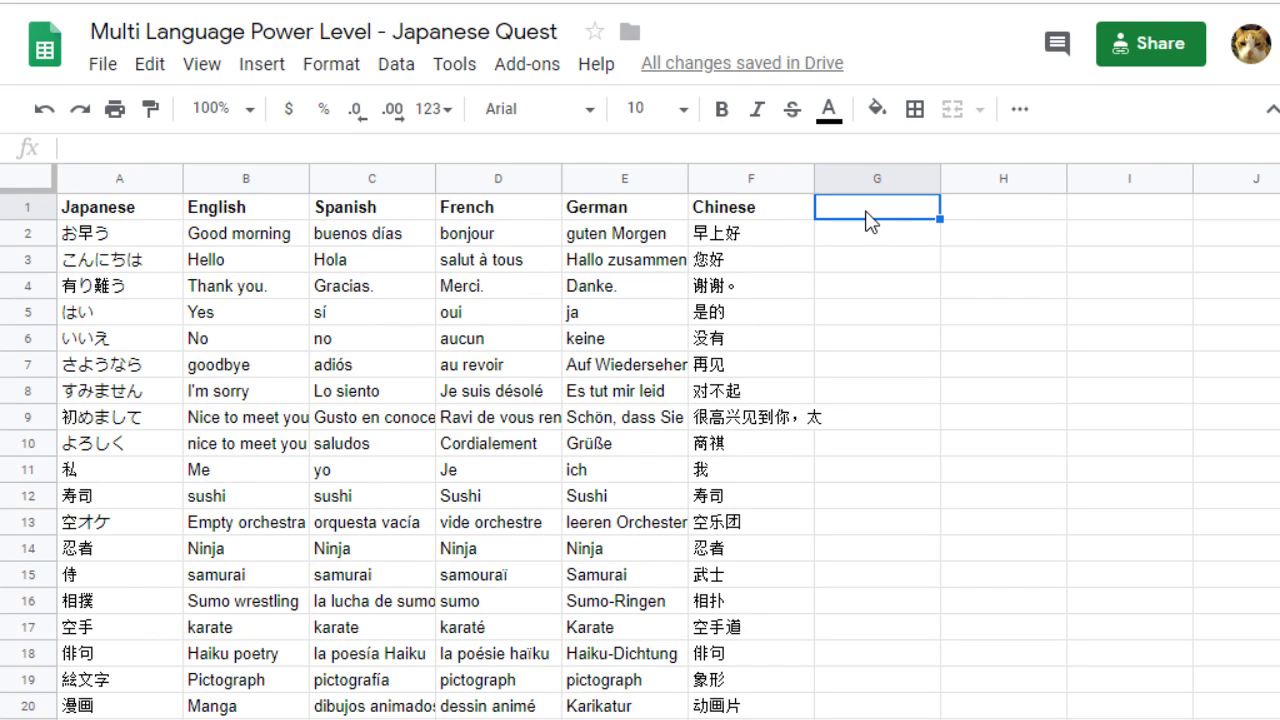
{"action": "type", "text": "Finnish"}
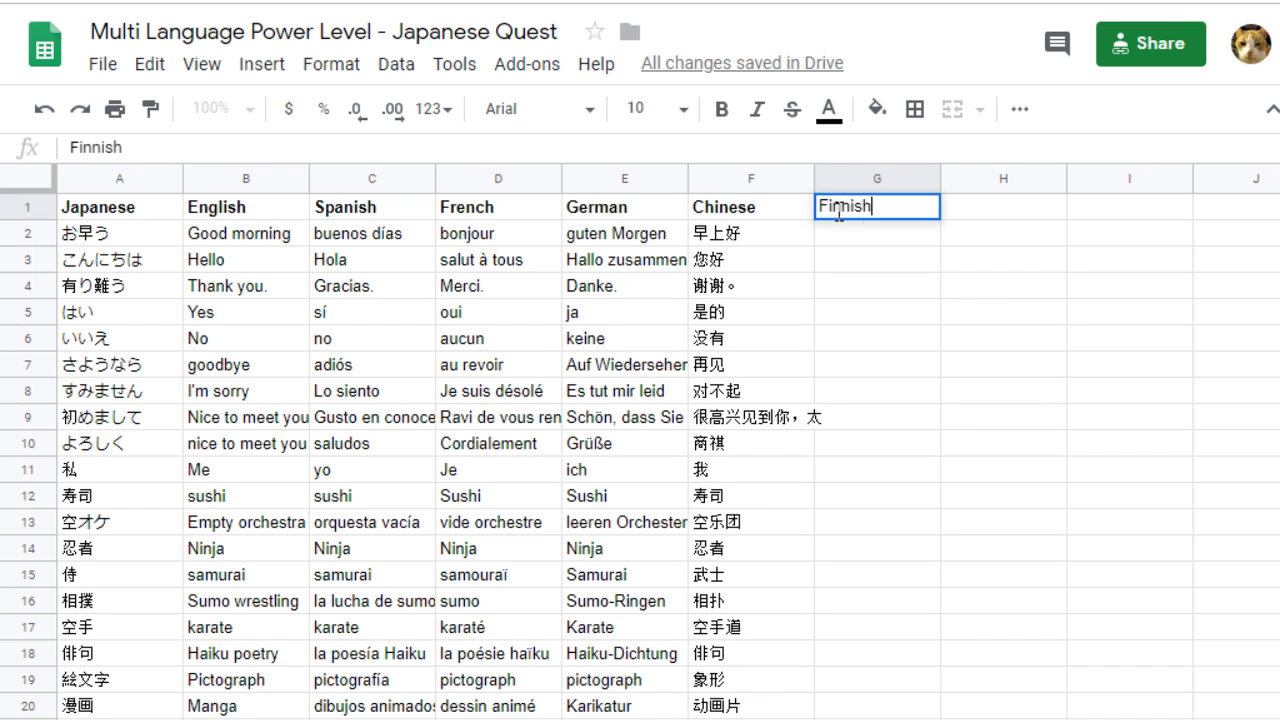
- Make the Finnish header text in G1 bold like the other column headers
{"action": "double_click", "coordinate": [850, 207]}
{"action": "left_click", "coordinate": [841, 115]}
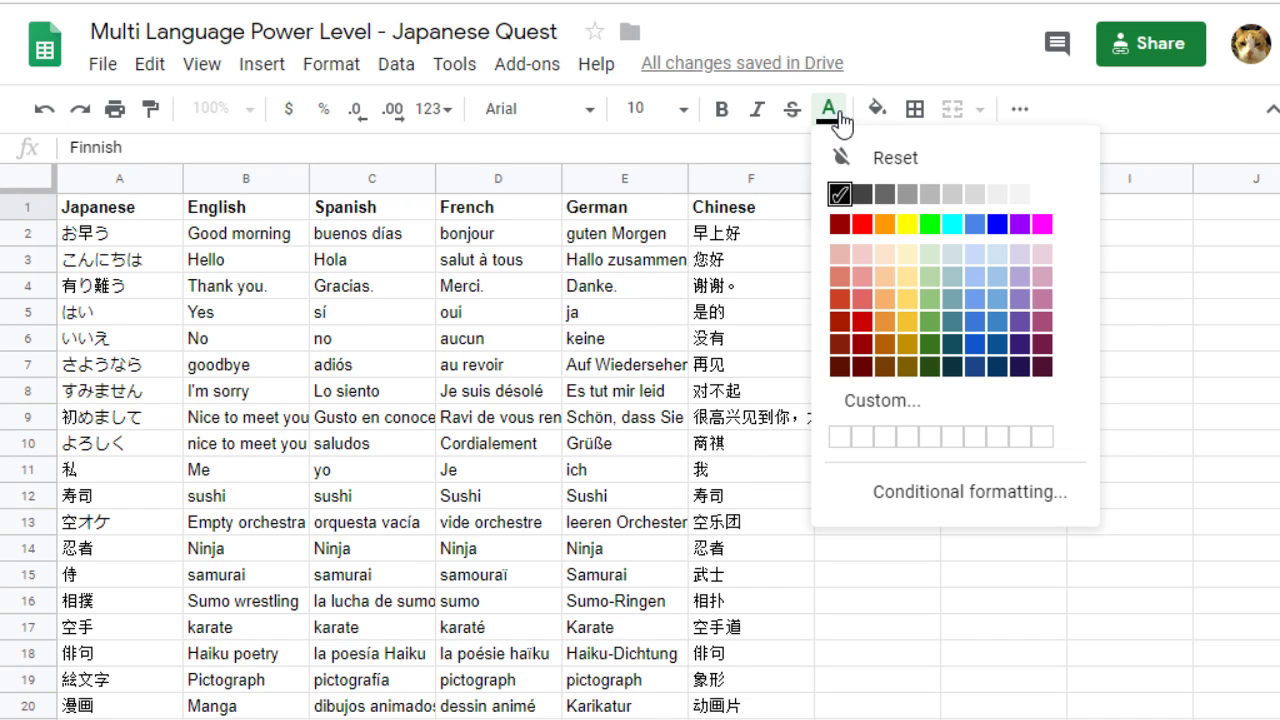
{"action": "left_click", "coordinate": [772, 222]}
{"action": "left_click", "coordinate": [868, 211]}
{"action": "double_click", "coordinate": [866, 208]}
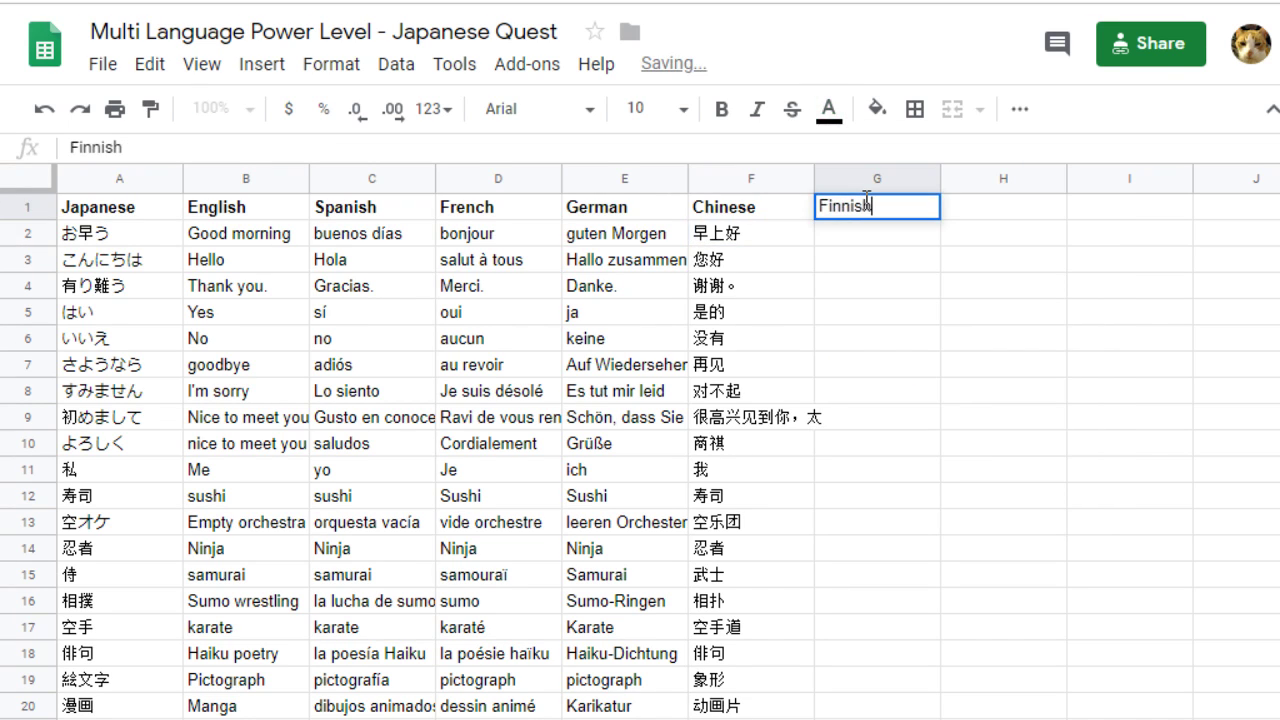
{"action": "double_click", "coordinate": [866, 208]}
{"action": "left_click", "coordinate": [738, 113]}
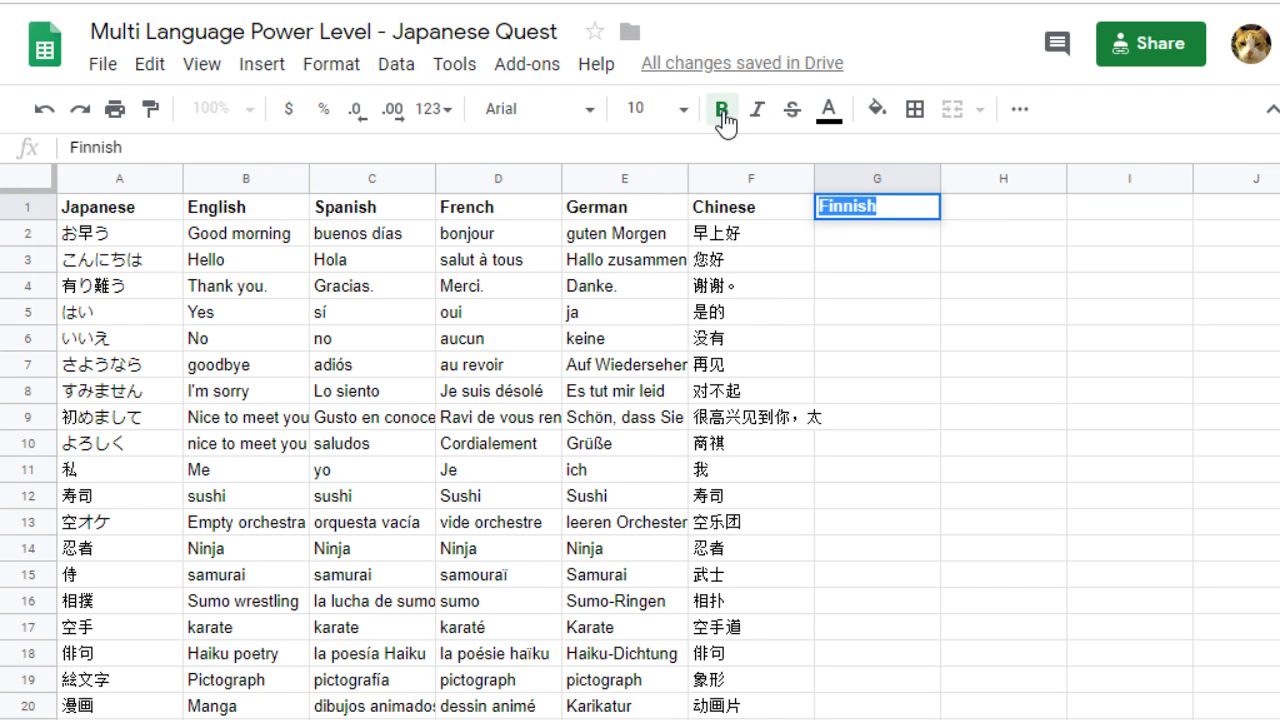
- Start a GOOGLETRANSLATE formula in G2 that takes the Japanese word in A2 as its text
{"action": "left_click", "coordinate": [848, 244]}
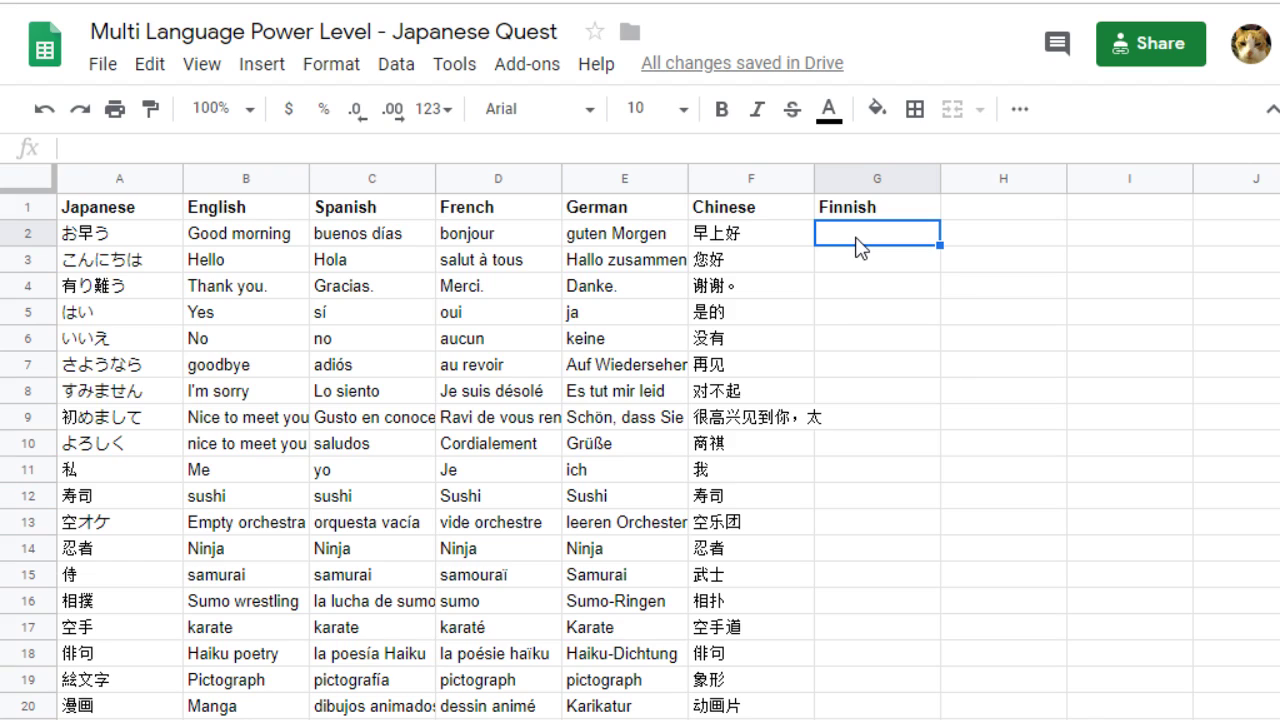
{"action": "type", "text": "+"}
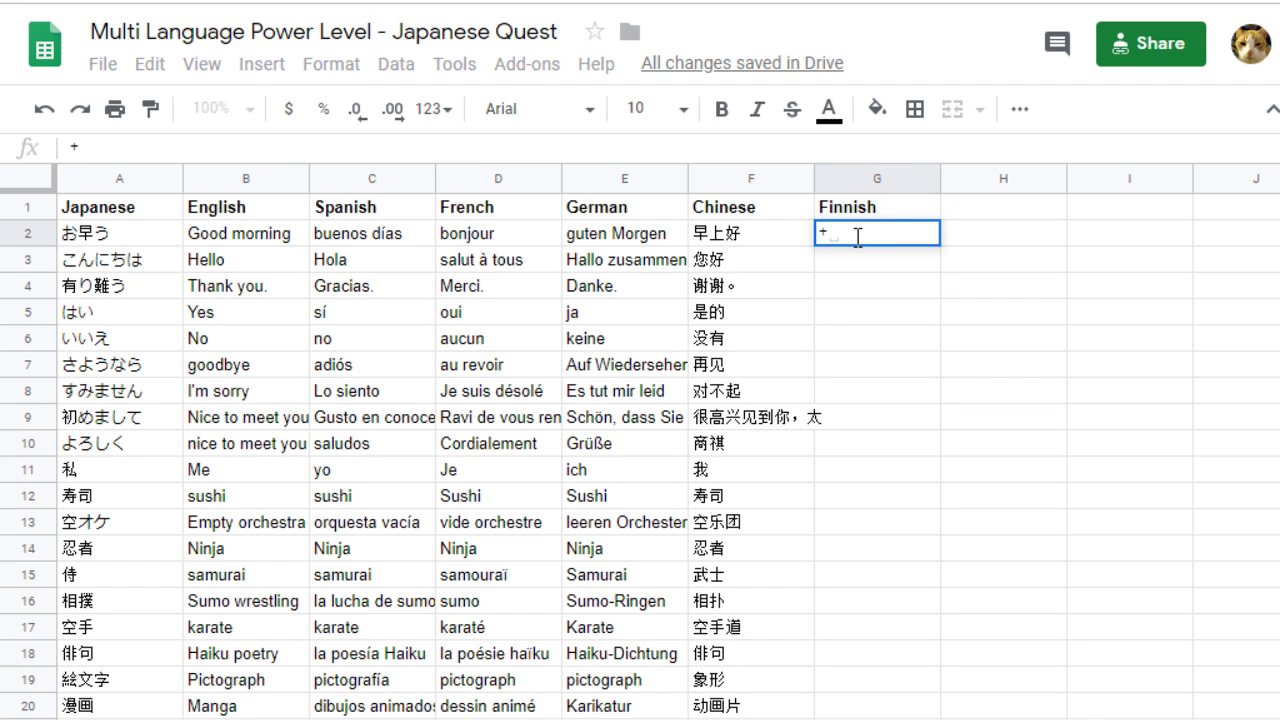
{"action": "key", "text": "BackSpace"}
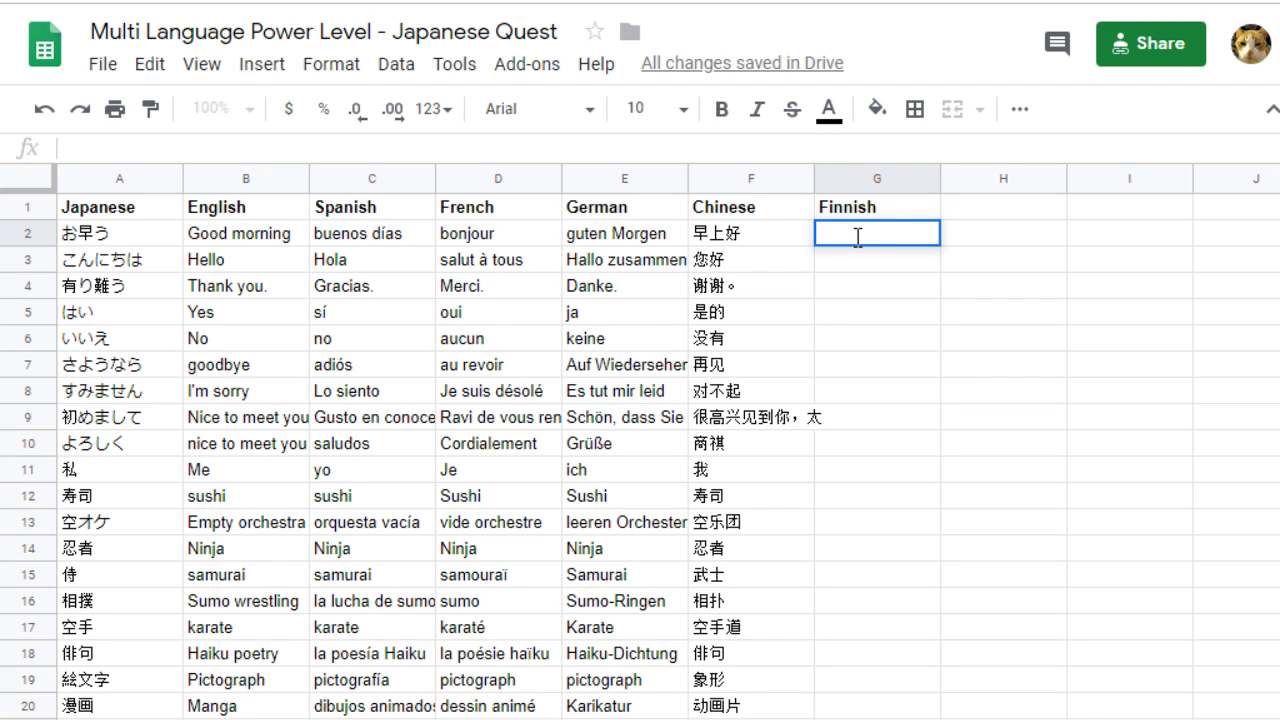
{"action": "type", "text": "=g"}
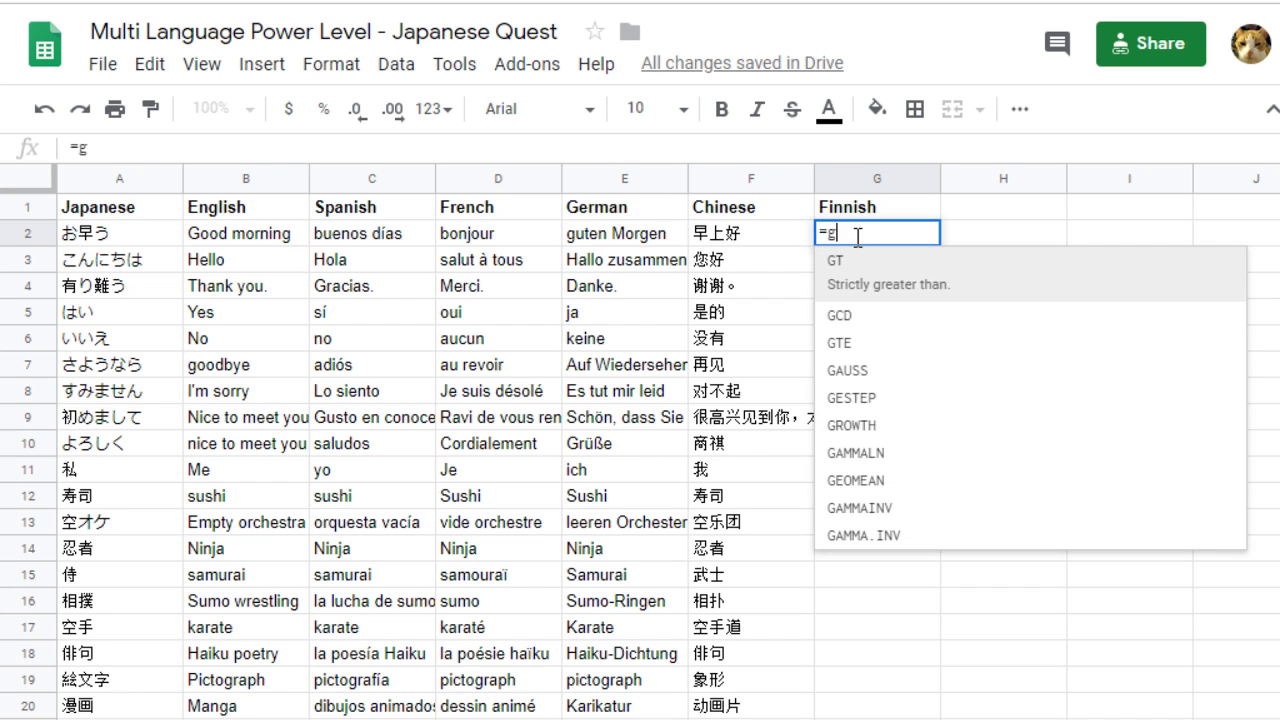
{"action": "type", "text": "oo"}
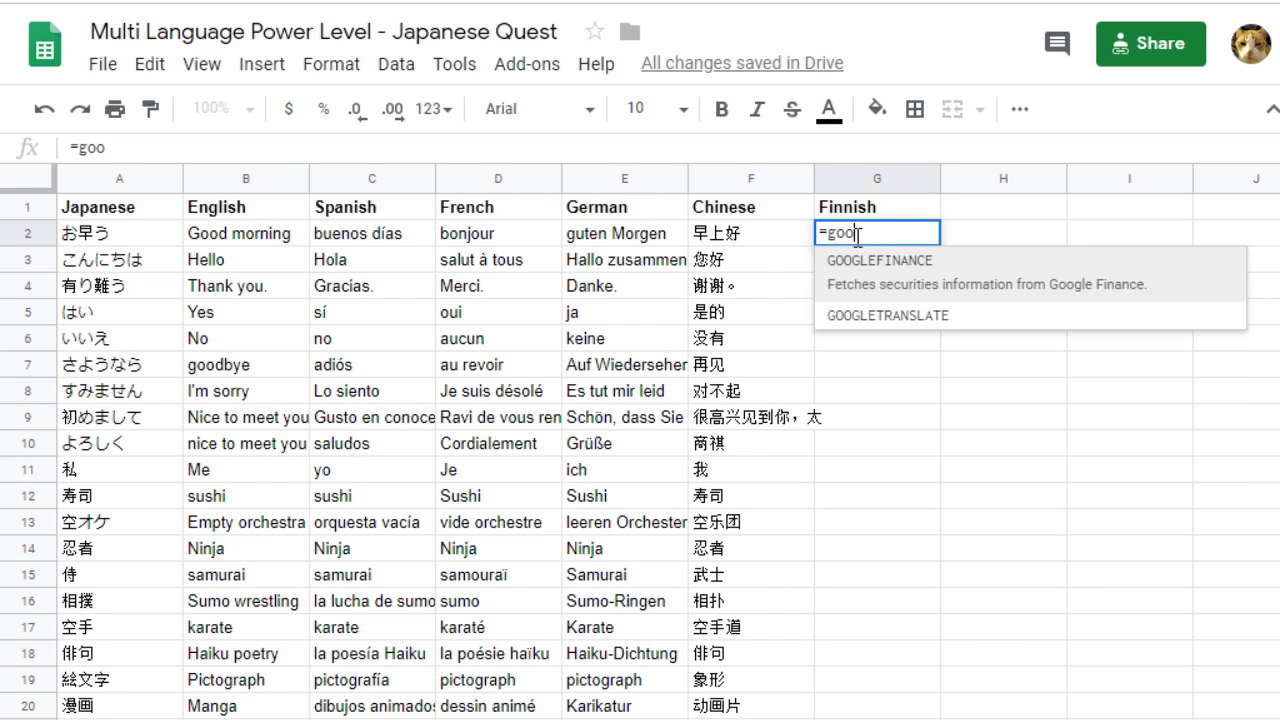
{"action": "left_click", "coordinate": [926, 318]}
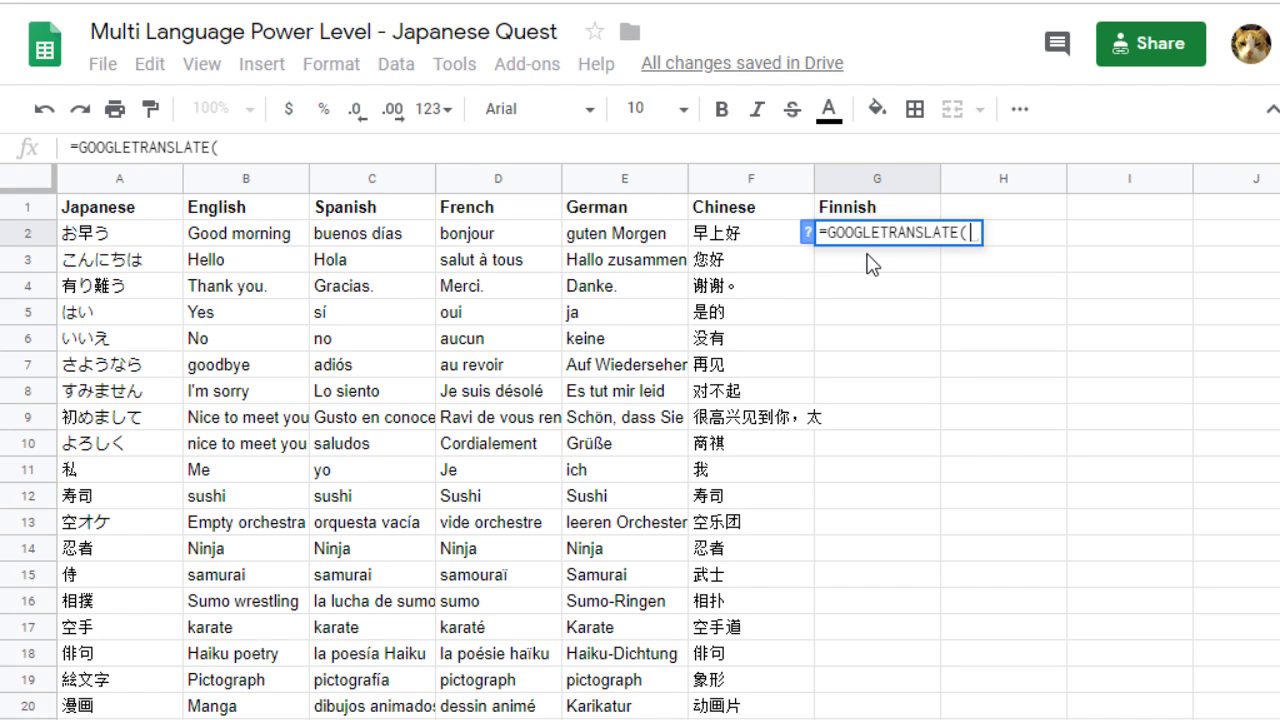
{"action": "left_click", "coordinate": [118, 243]}
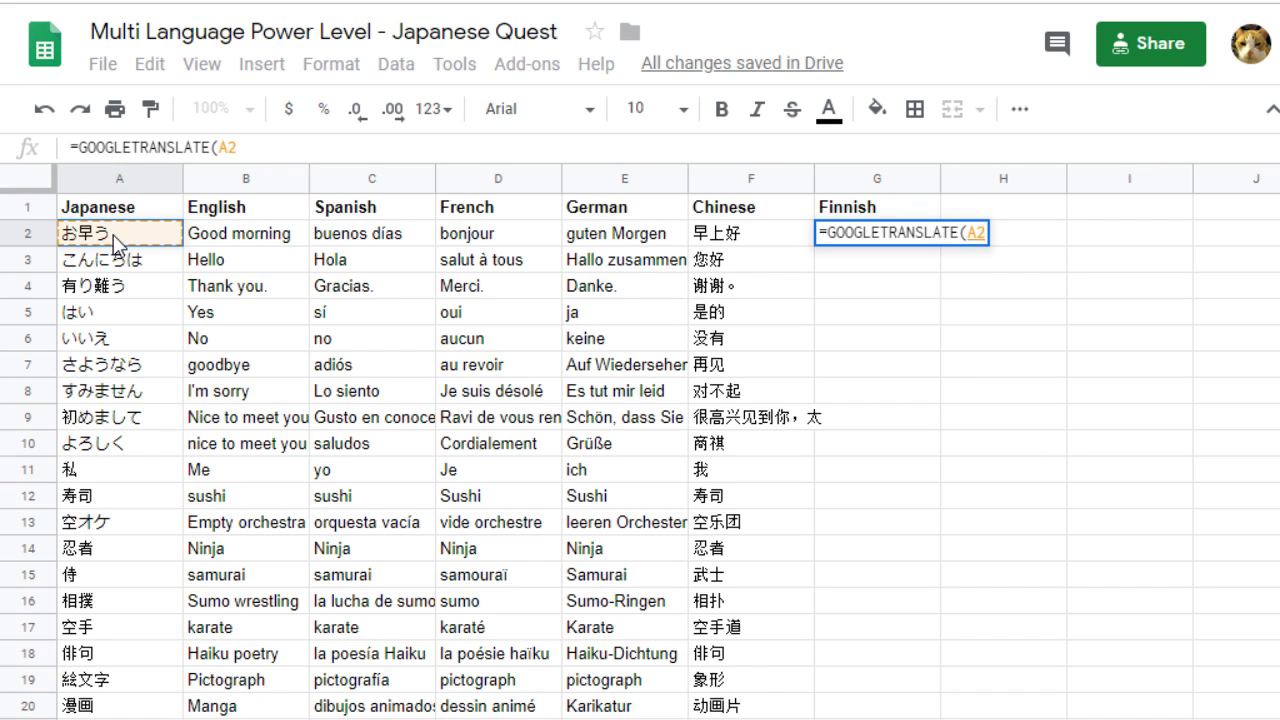
- Complete the G2 translation formula with source language "ja" and target language "hl"
{"action": "type", "text": ","}
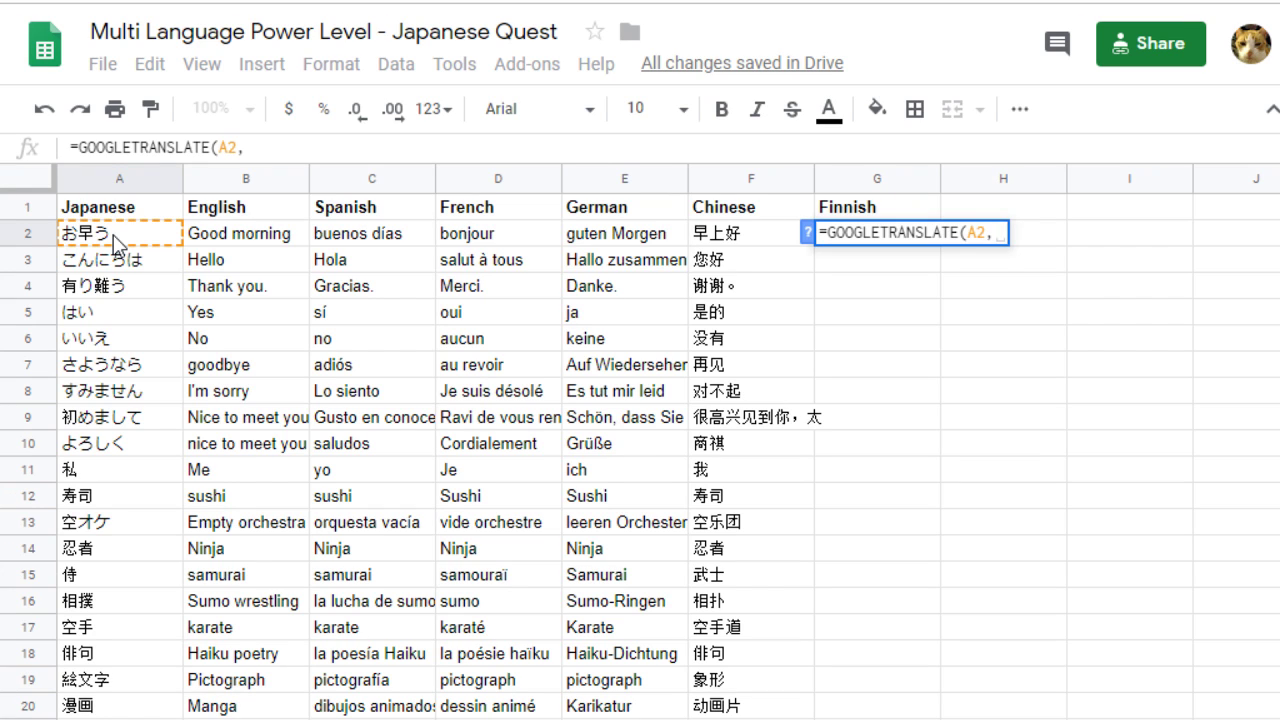
{"action": "type", "text": "\""}
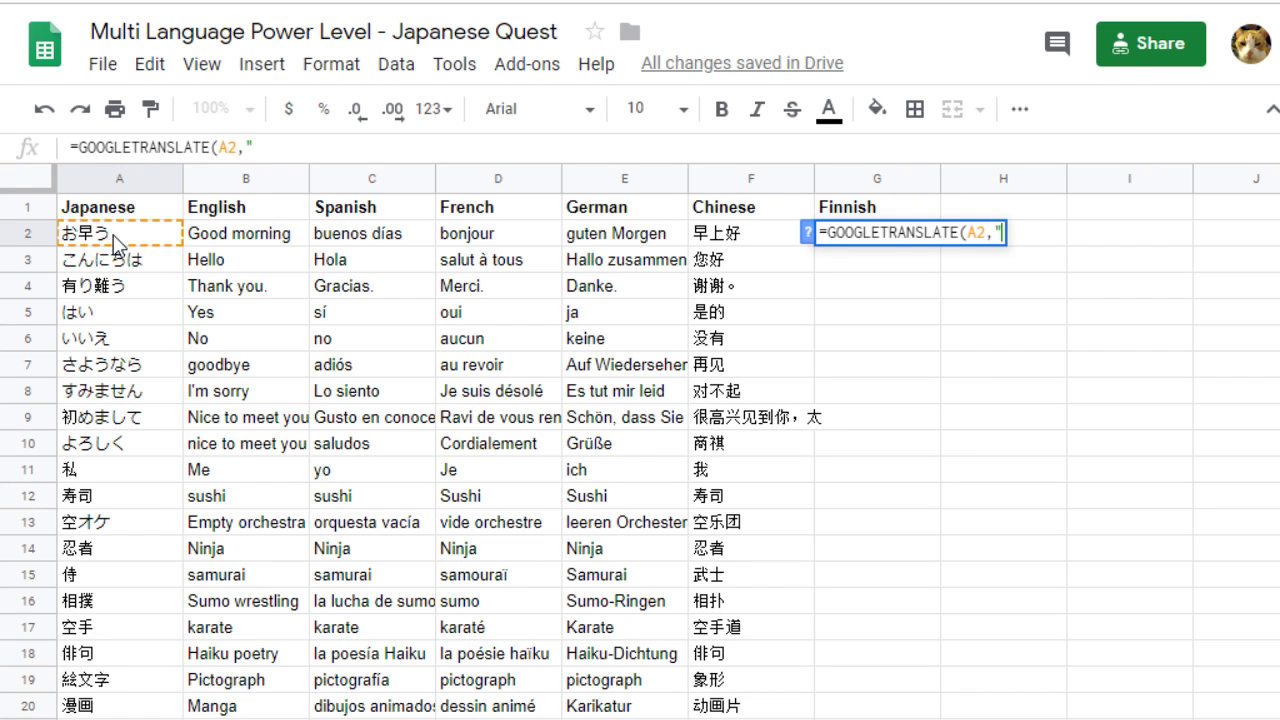
{"action": "type", "text": "ja\","}
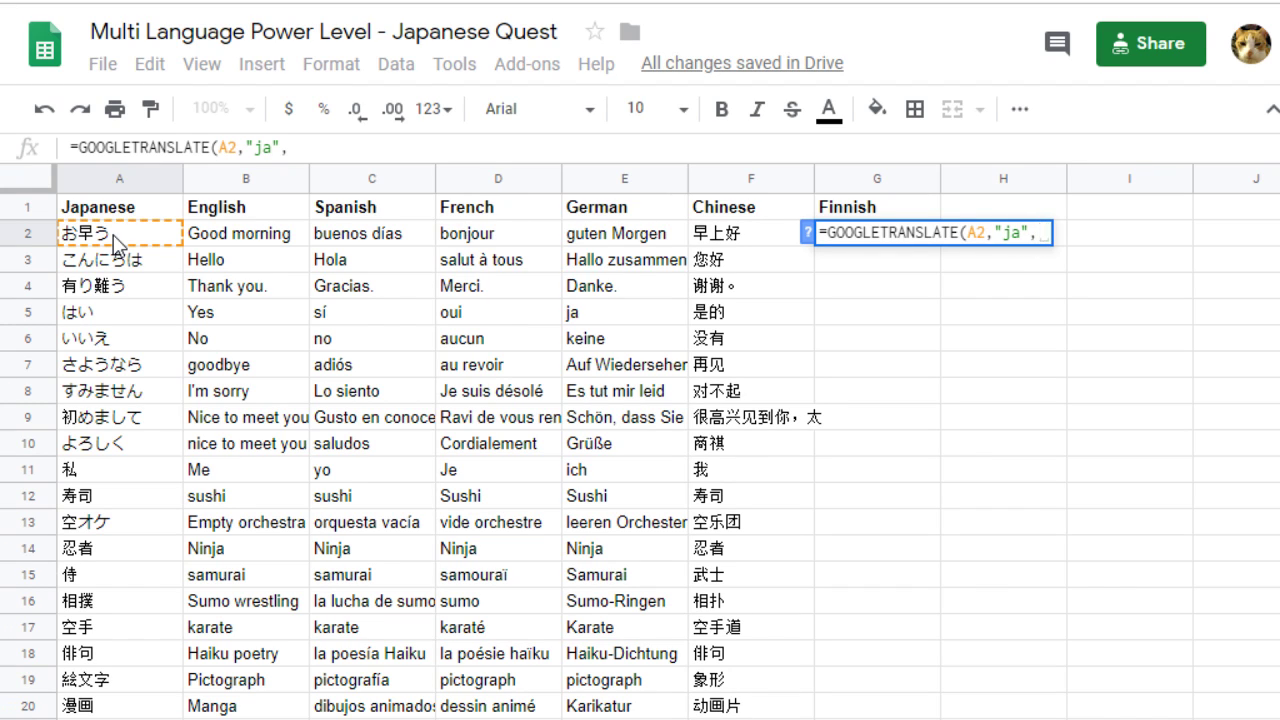
{"action": "type", "text": "\""}
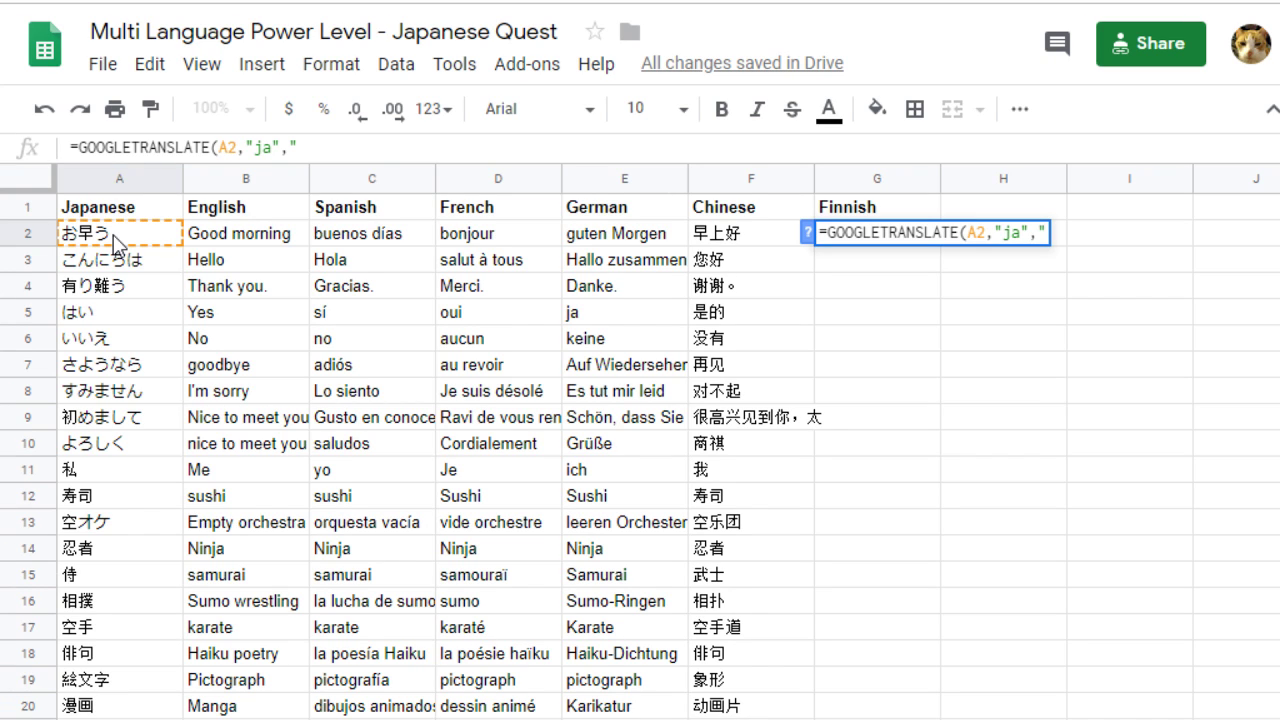
{"action": "type", "text": "hl\")"}
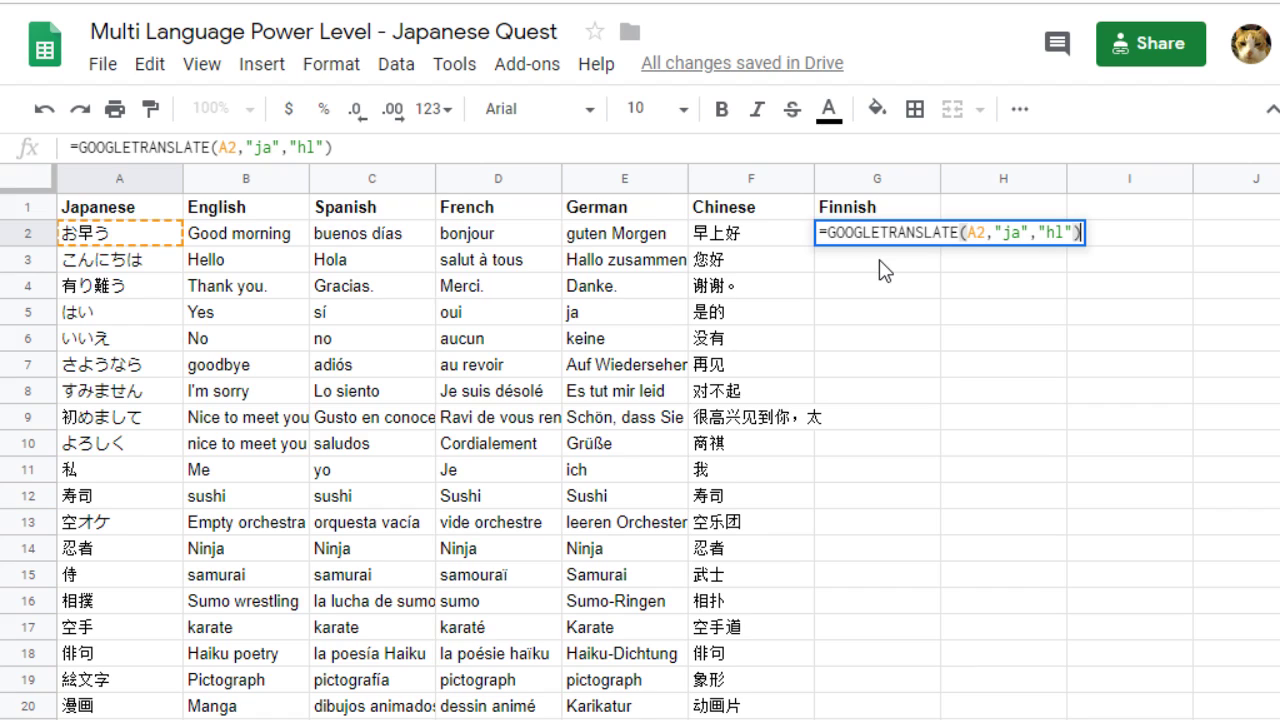
{"action": "key", "text": "Return"}
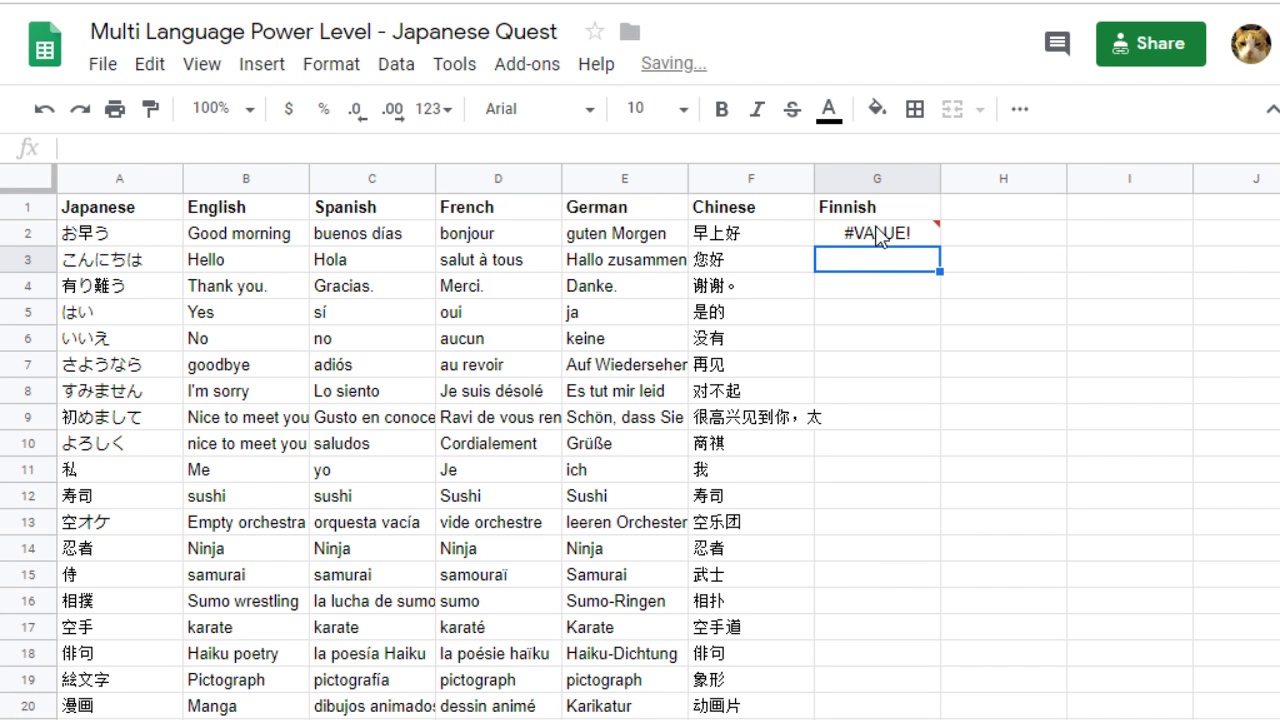
- Change the target language code in G2's translation formula to "fi"
{"action": "left_click", "coordinate": [877, 237]}
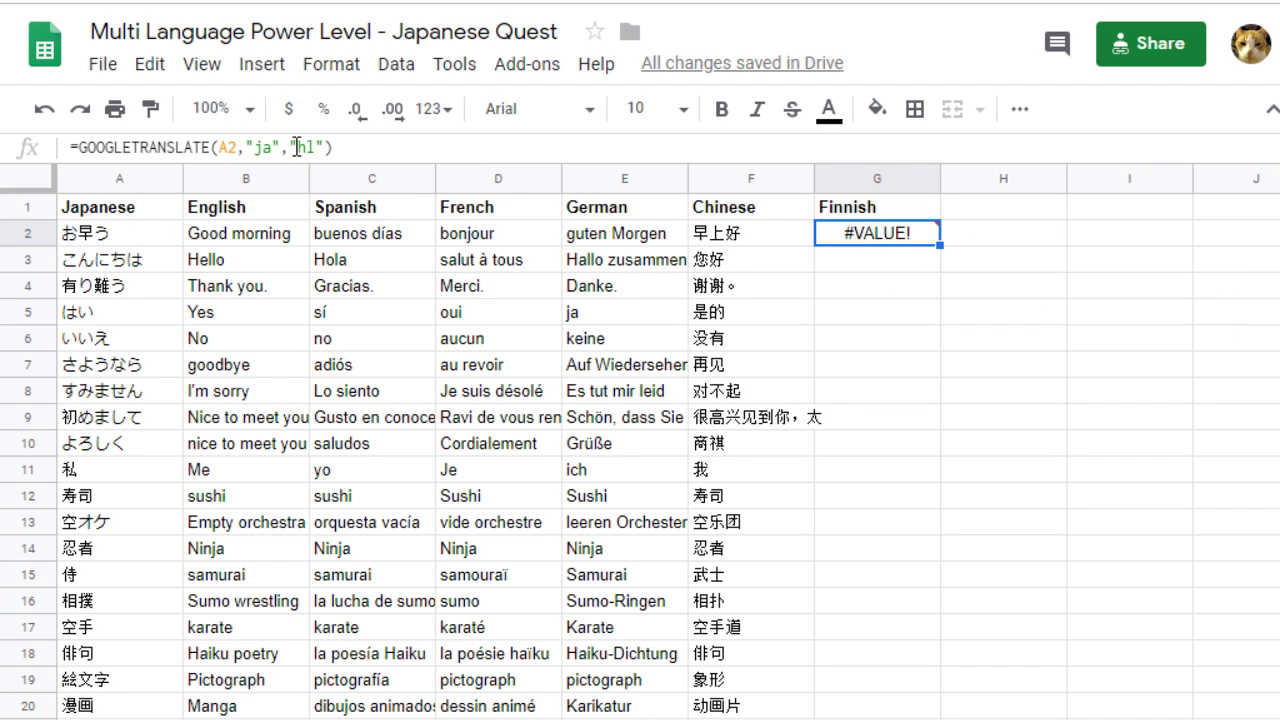
{"action": "left_click_drag", "start_coordinate": [297, 147], "coordinate": [313, 145]}
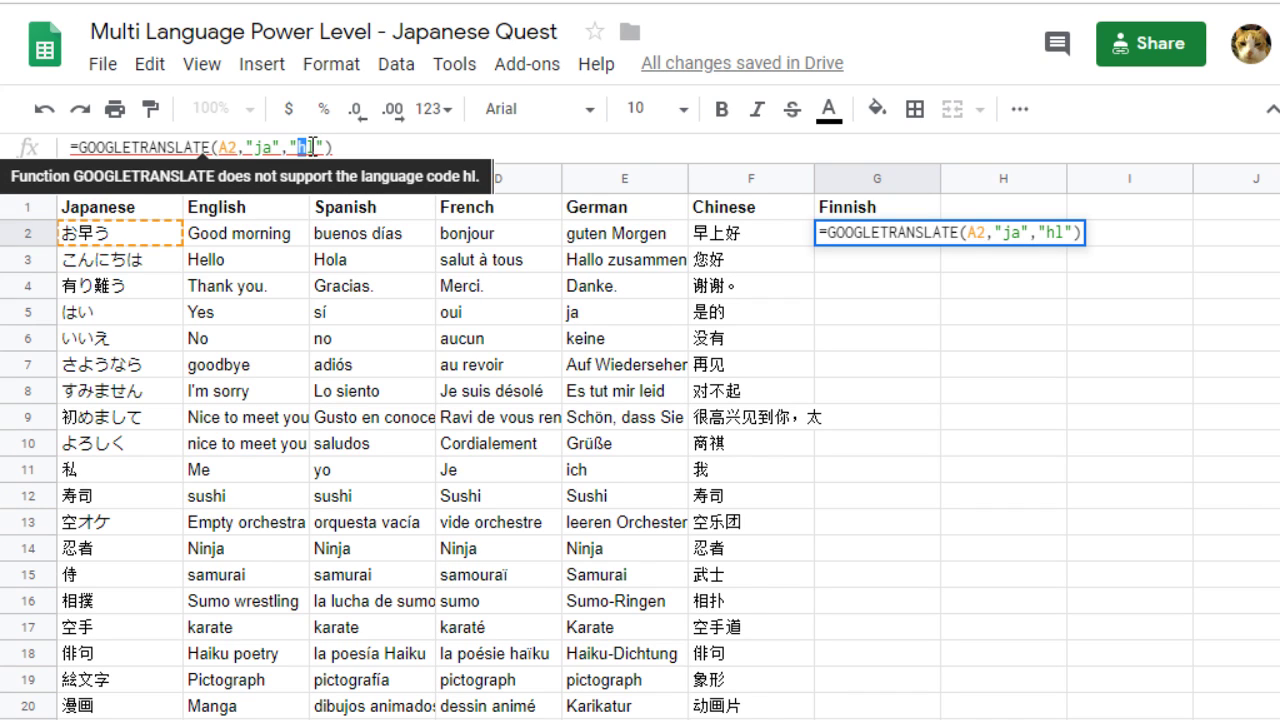
{"action": "type", "text": "fi"}
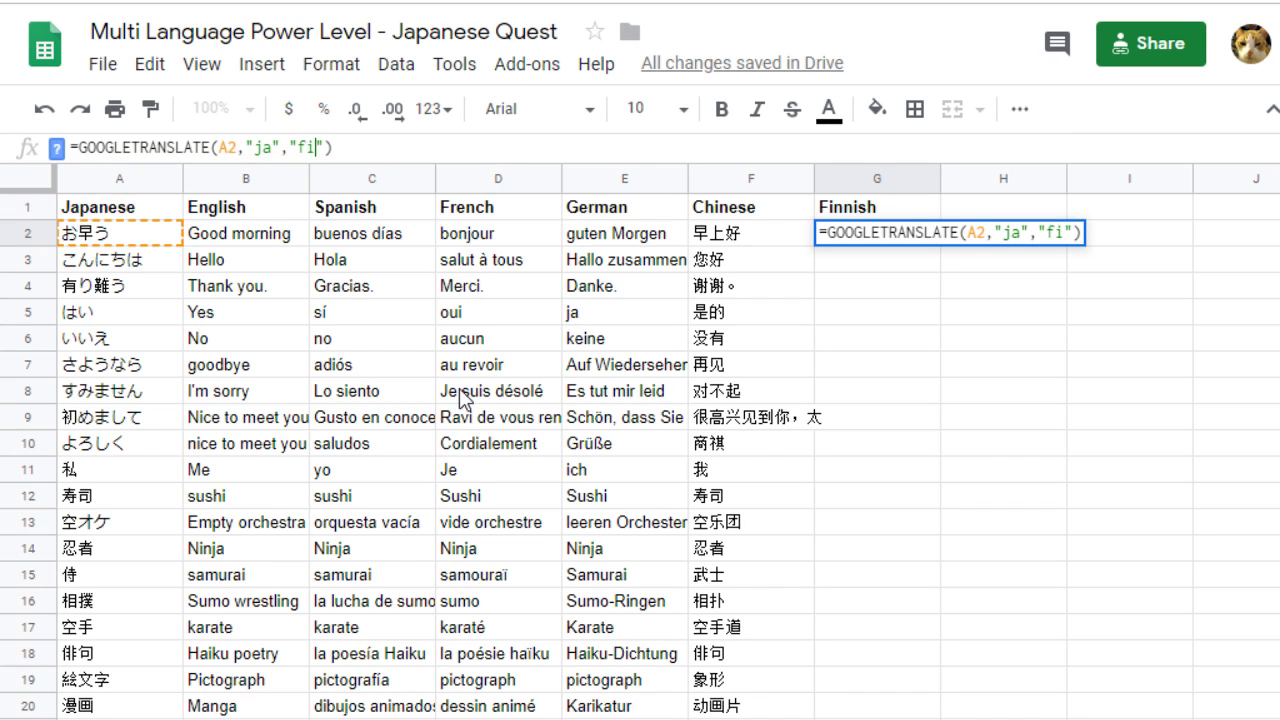
{"action": "key", "text": "Return"}
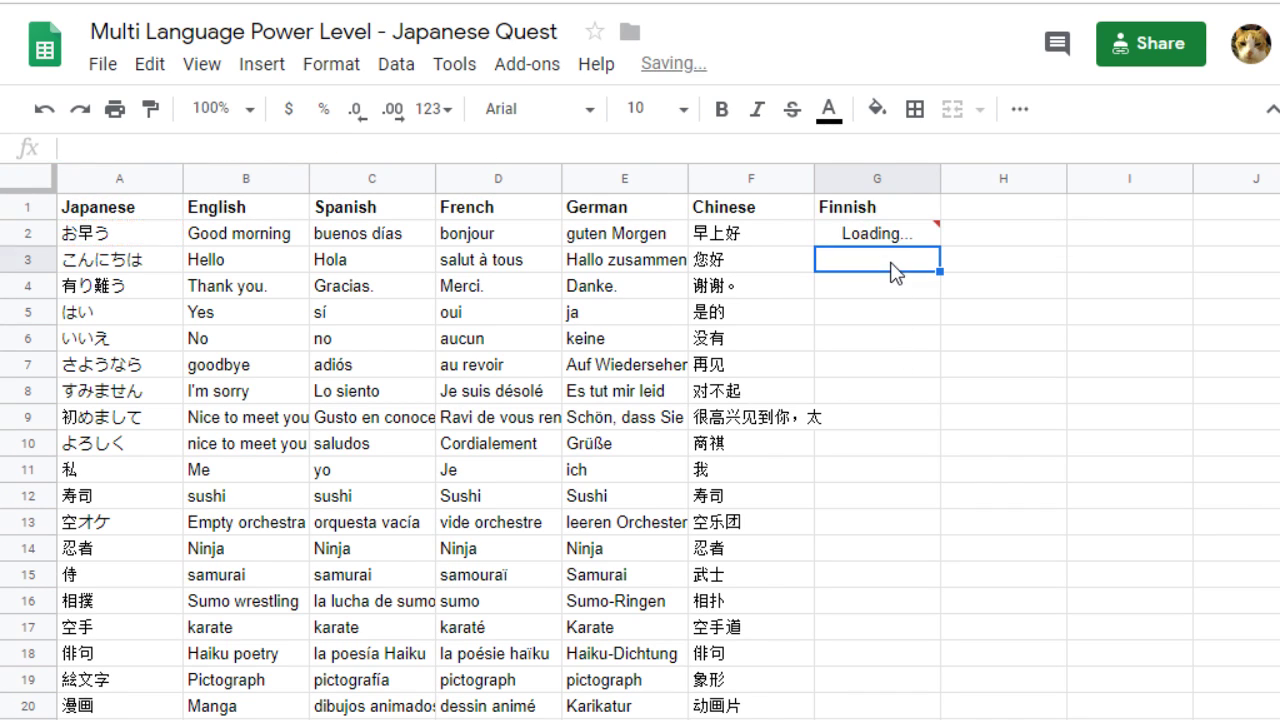
{"action": "left_click", "coordinate": [894, 242]}
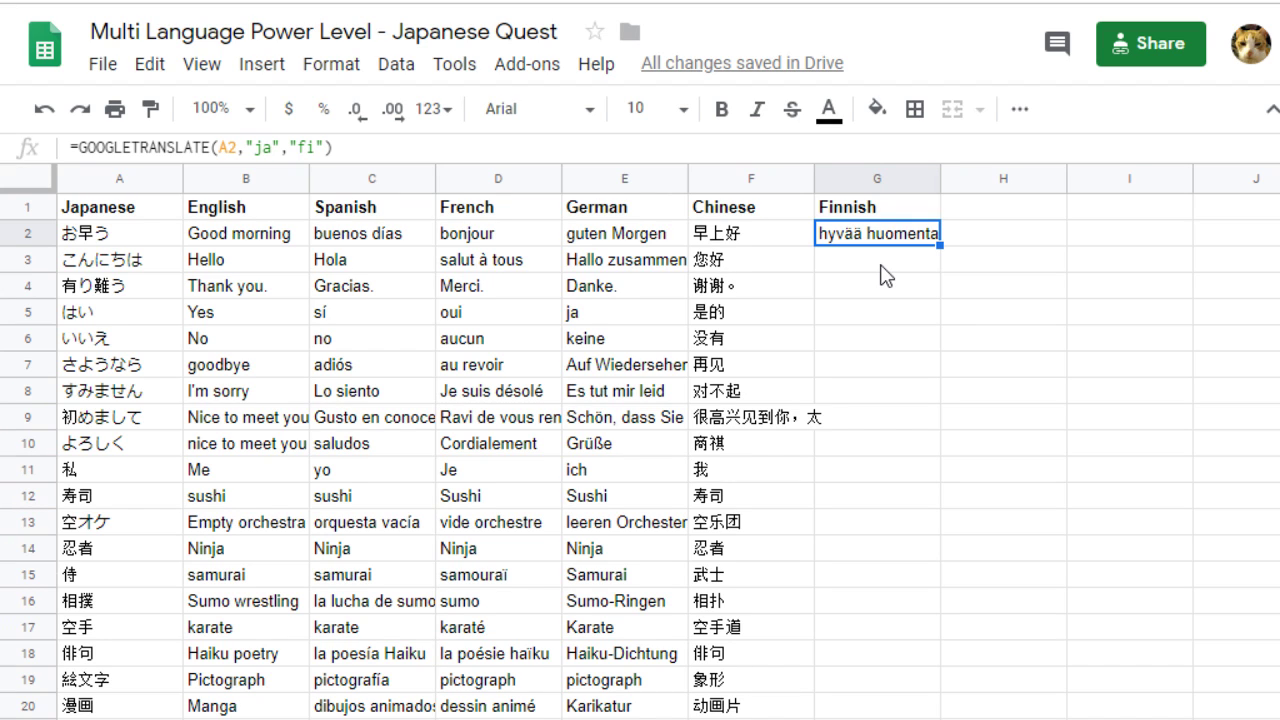
{"action": "left_click", "coordinate": [882, 260]}
{"action": "left_click", "coordinate": [878, 238]}
{"action": "left_click", "coordinate": [880, 264]}
{"action": "left_click", "coordinate": [873, 240]}
{"action": "left_click", "coordinate": [860, 262]}
{"action": "left_click", "coordinate": [858, 240]}
{"action": "left_click", "coordinate": [856, 264]}
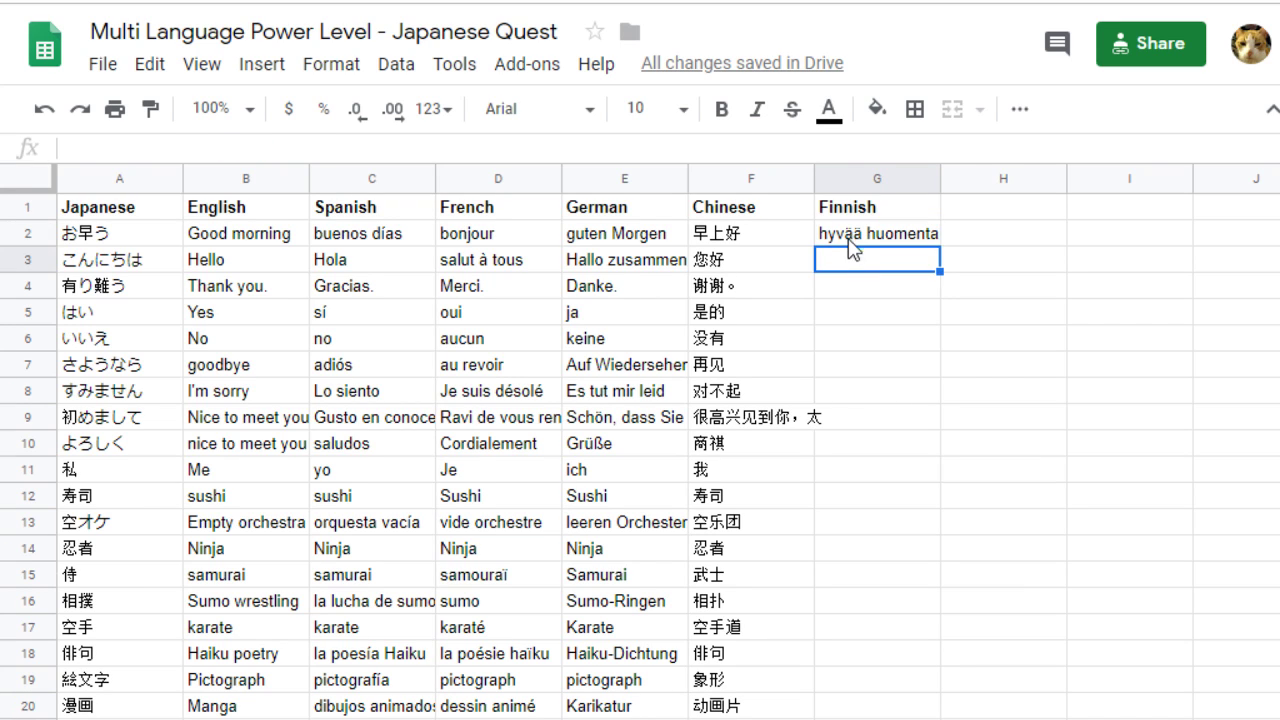
- Fill the Finnish translation formula from G2 down through G20
{"action": "left_click", "coordinate": [849, 240]}
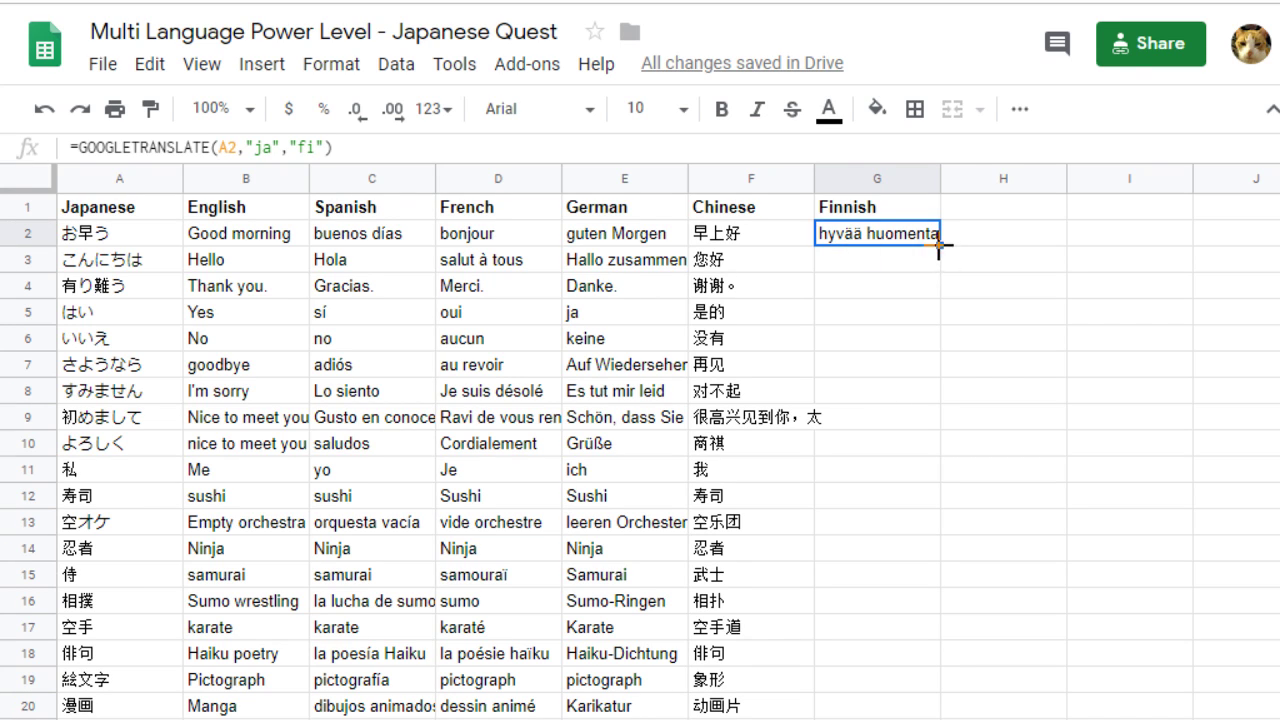
{"action": "left_click_drag", "start_coordinate": [939, 244], "coordinate": [936, 712]}
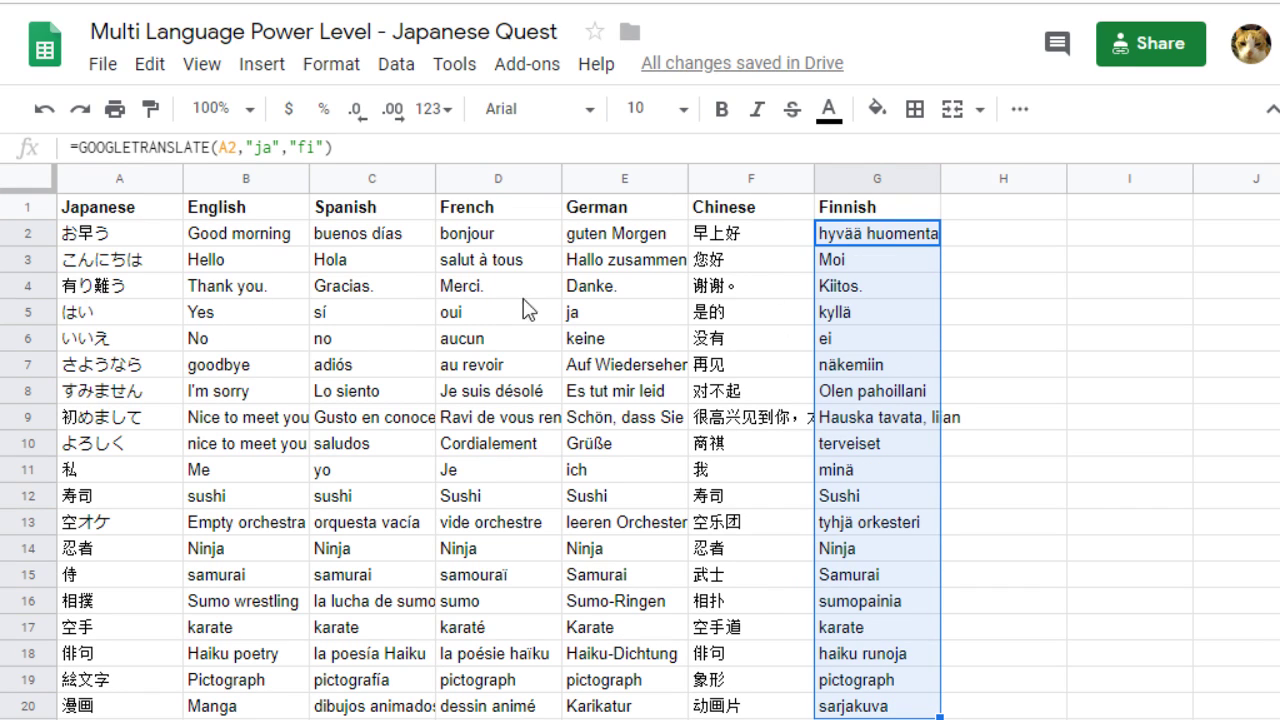
- Examine several of the new Finnish translations and compare the word in row 14 across all the language columns
{"action": "left_click", "coordinate": [857, 287]}
{"action": "left_click", "coordinate": [848, 368]}
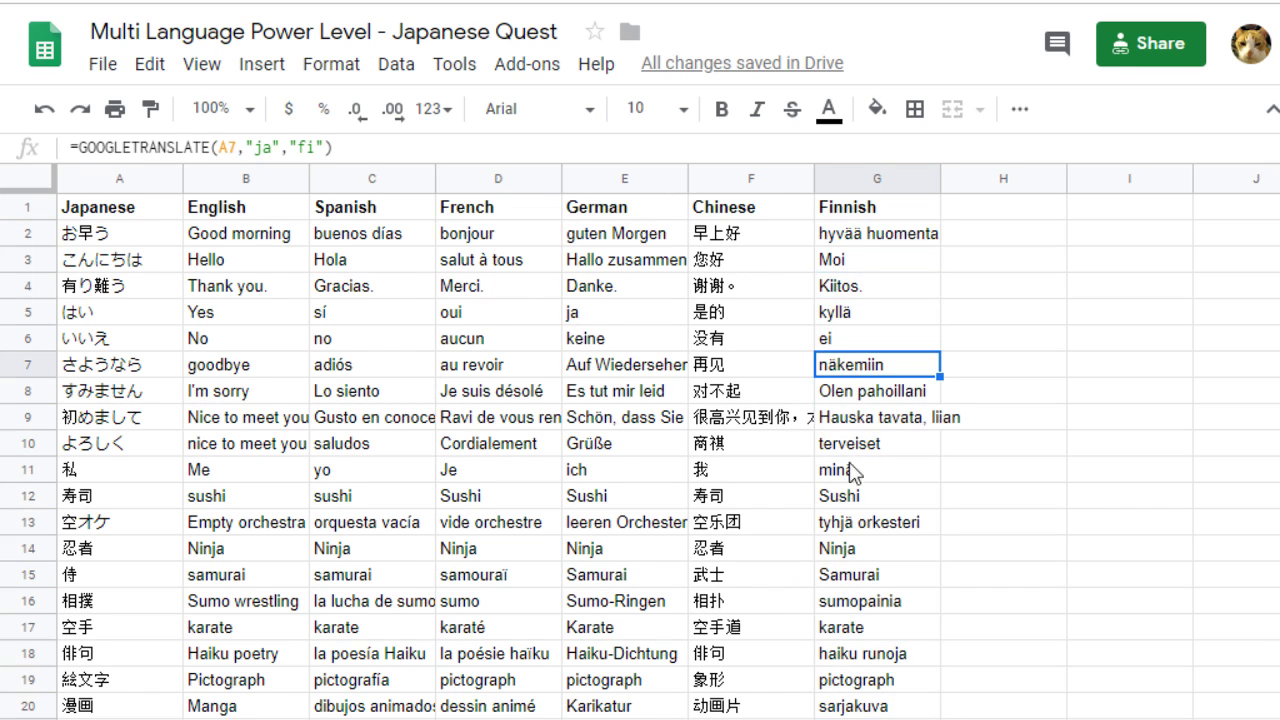
{"action": "left_click", "coordinate": [870, 554]}
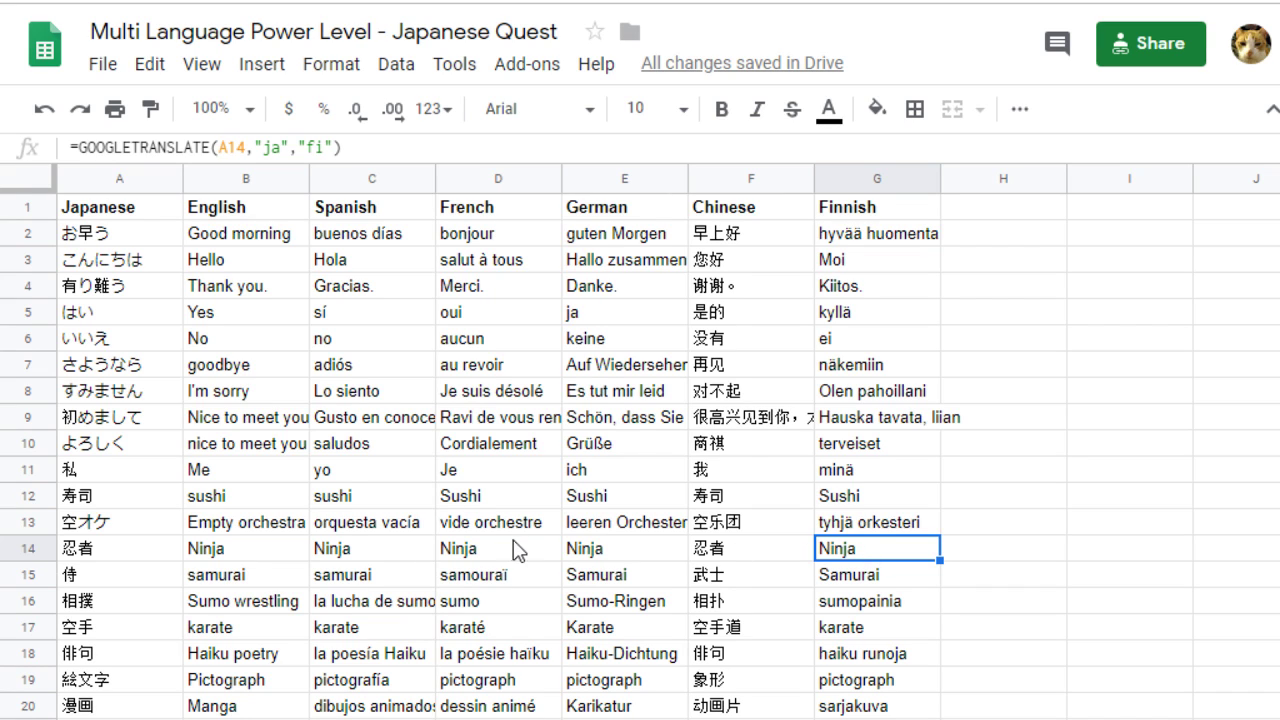
{"action": "left_click", "coordinate": [602, 548]}
{"action": "left_click", "coordinate": [502, 556]}
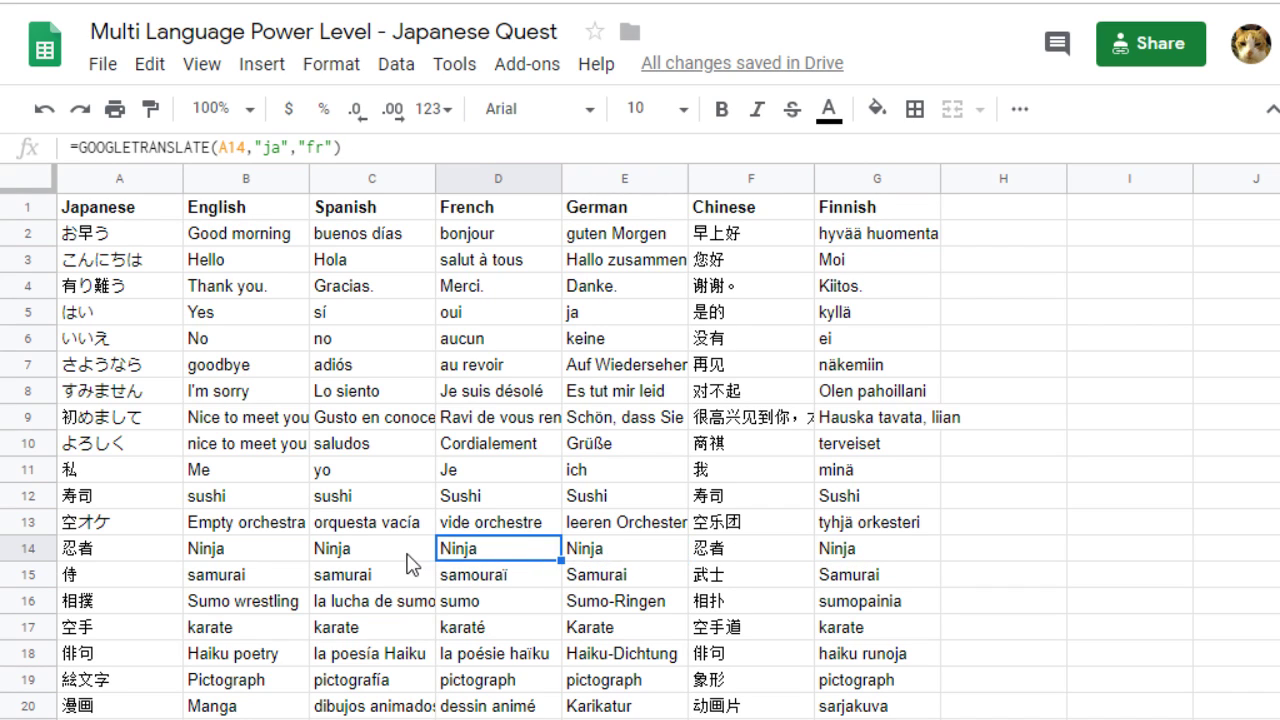
{"action": "left_click", "coordinate": [355, 556]}
{"action": "left_click", "coordinate": [270, 555]}
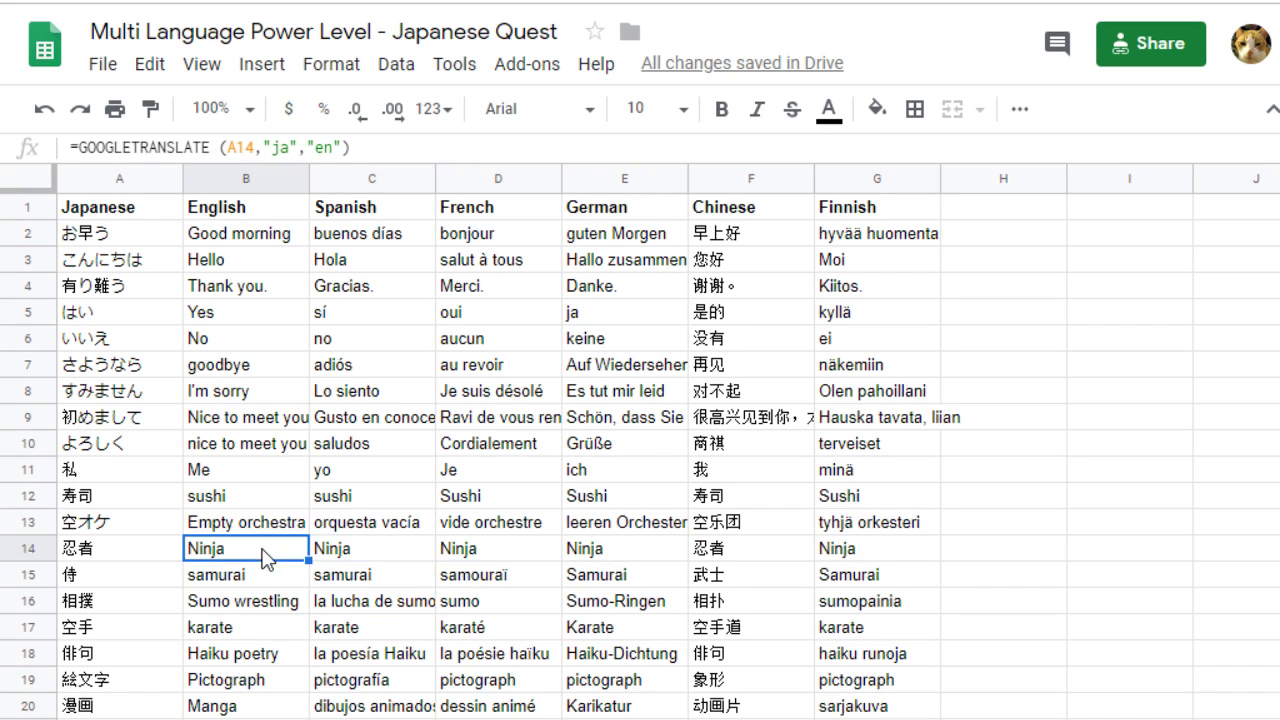
{"action": "left_click", "coordinate": [703, 556]}
{"action": "left_click", "coordinate": [143, 553]}
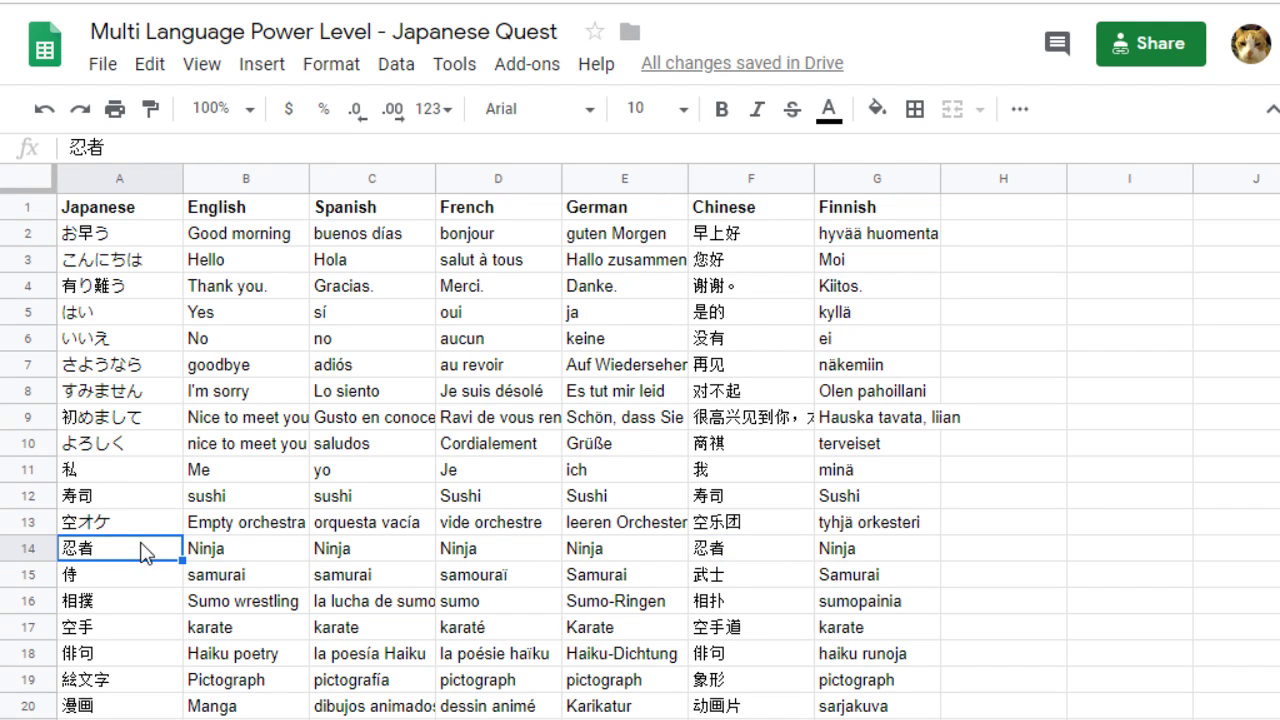
- Compare the samurai word in row 15 across the Finnish, French, Spanish, English and Chinese columns
{"action": "left_click", "coordinate": [860, 580]}
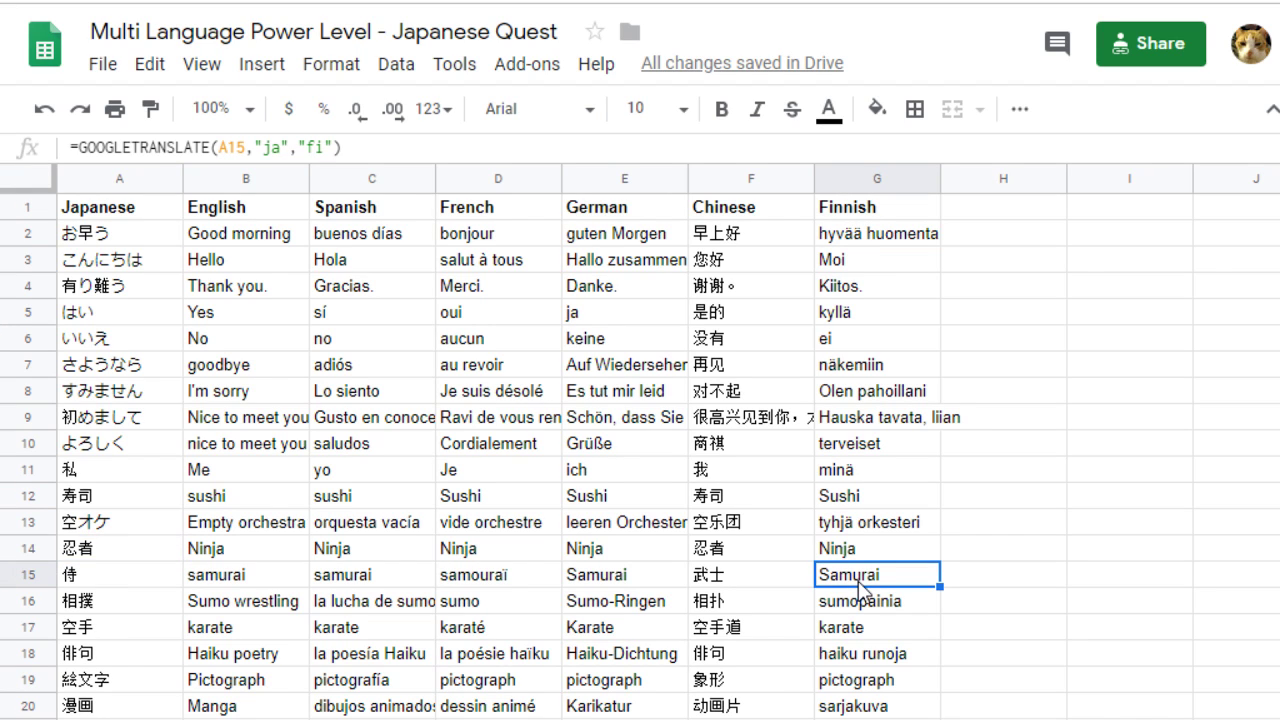
{"action": "left_click", "coordinate": [497, 586]}
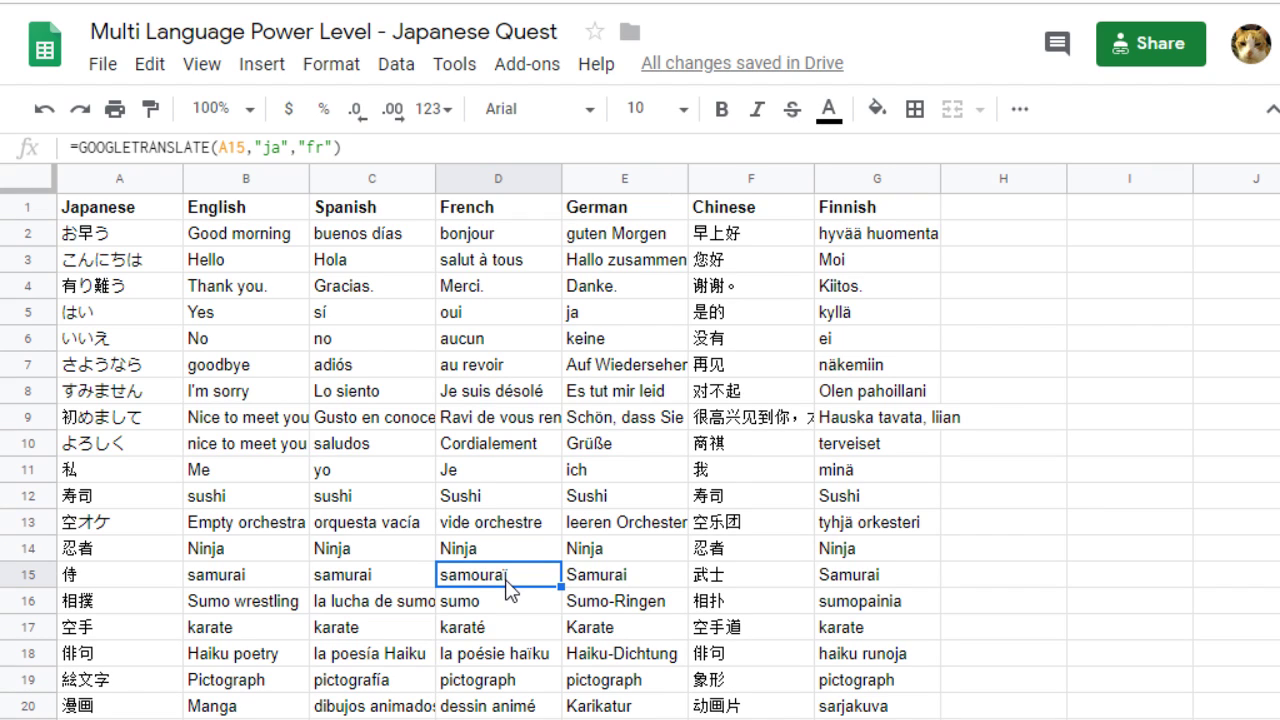
{"action": "left_click", "coordinate": [362, 580]}
{"action": "left_click", "coordinate": [232, 590]}
{"action": "left_click", "coordinate": [733, 582]}
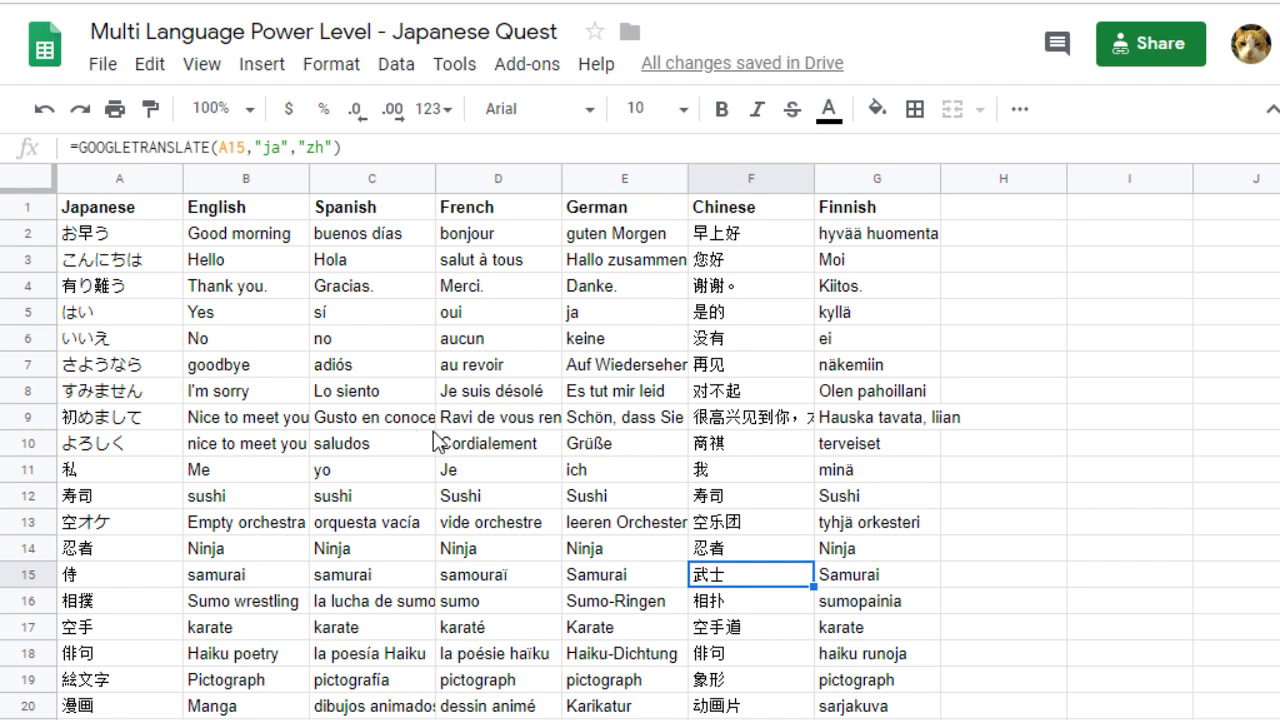
- Fill the Finnish translation formula from G20 down through G210
{"action": "scroll", "coordinate": [440, 447], "scroll_direction": "down", "scroll_amount": 5}
{"action": "scroll", "coordinate": [438, 445], "scroll_direction": "down", "scroll_amount": 5}
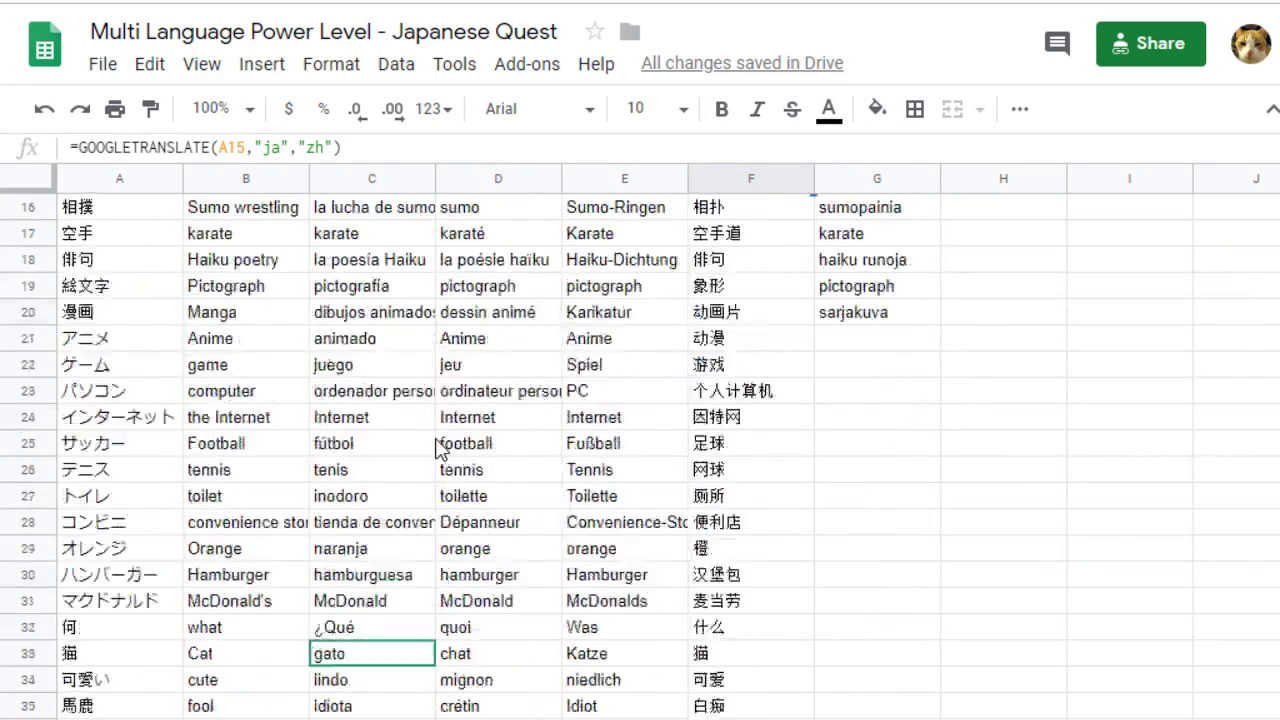
{"action": "scroll", "coordinate": [443, 446], "scroll_direction": "up", "scroll_amount": 2}
{"action": "scroll", "coordinate": [500, 430], "scroll_direction": "down", "scroll_amount": 2}
{"action": "left_click", "coordinate": [875, 318]}
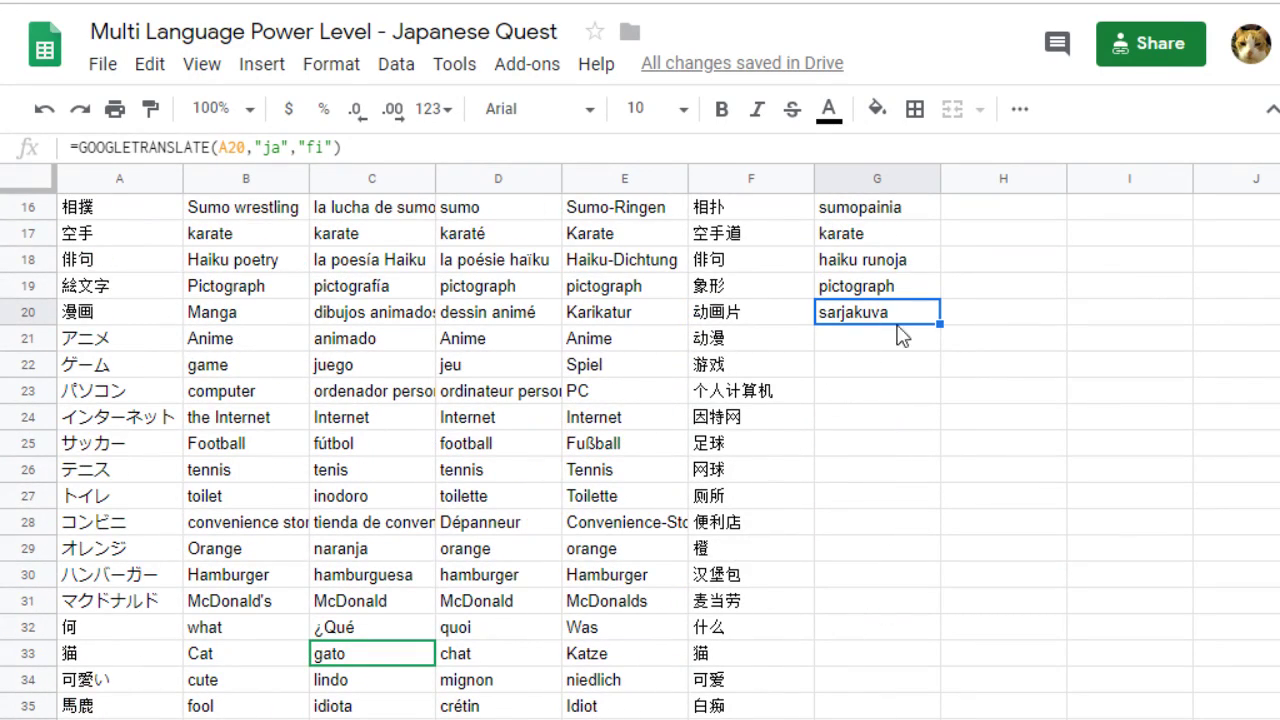
{"action": "left_click_drag", "start_coordinate": [940, 325], "coordinate": [908, 332]}
- Examine the Finnish translations down the whole of column G, from the first rows to the end of the filled range
{"action": "scroll", "coordinate": [890, 420], "scroll_direction": "up", "scroll_amount": 15}
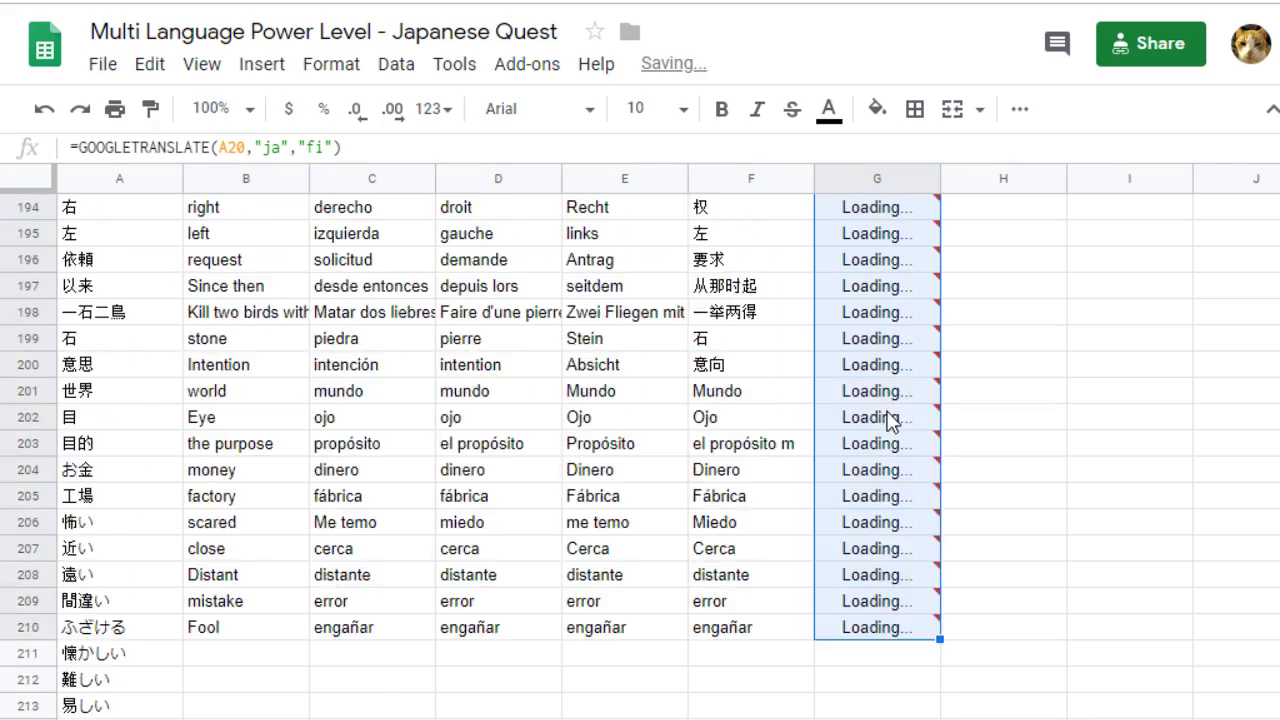
{"action": "scroll", "coordinate": [890, 420], "scroll_direction": "up", "scroll_amount": 20}
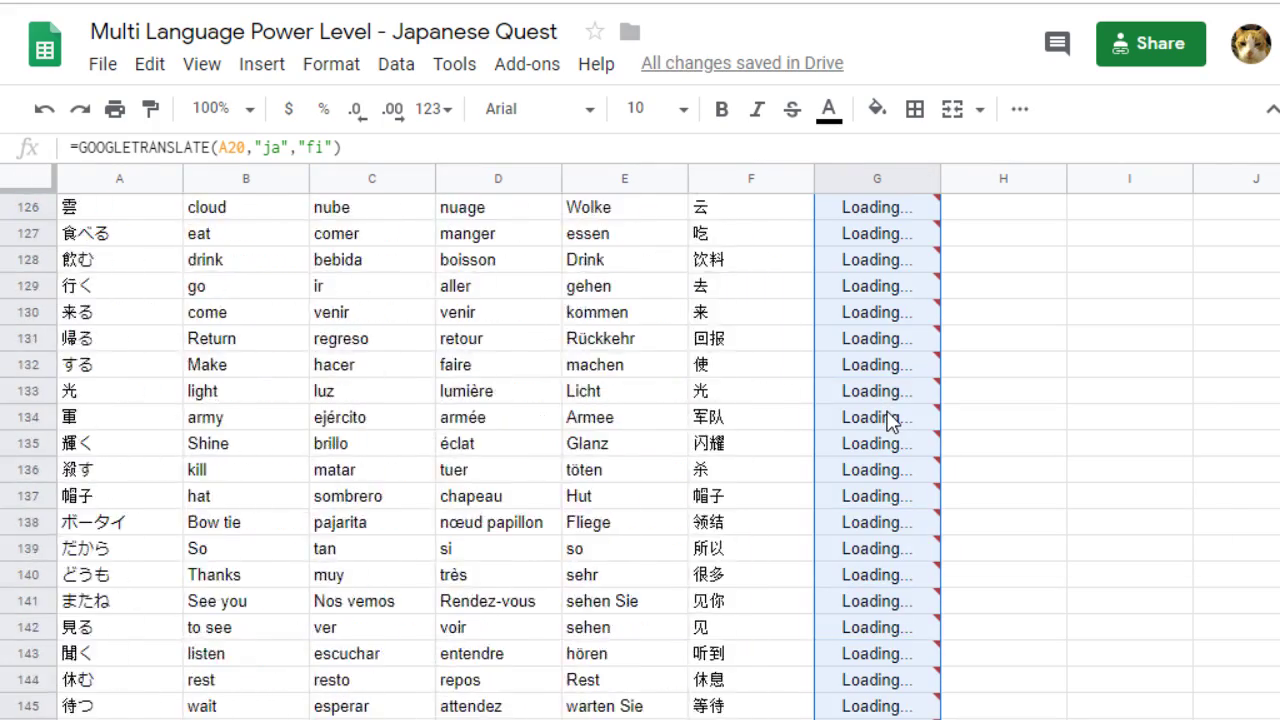
{"action": "scroll", "coordinate": [887, 414], "scroll_direction": "up", "scroll_amount": 17}
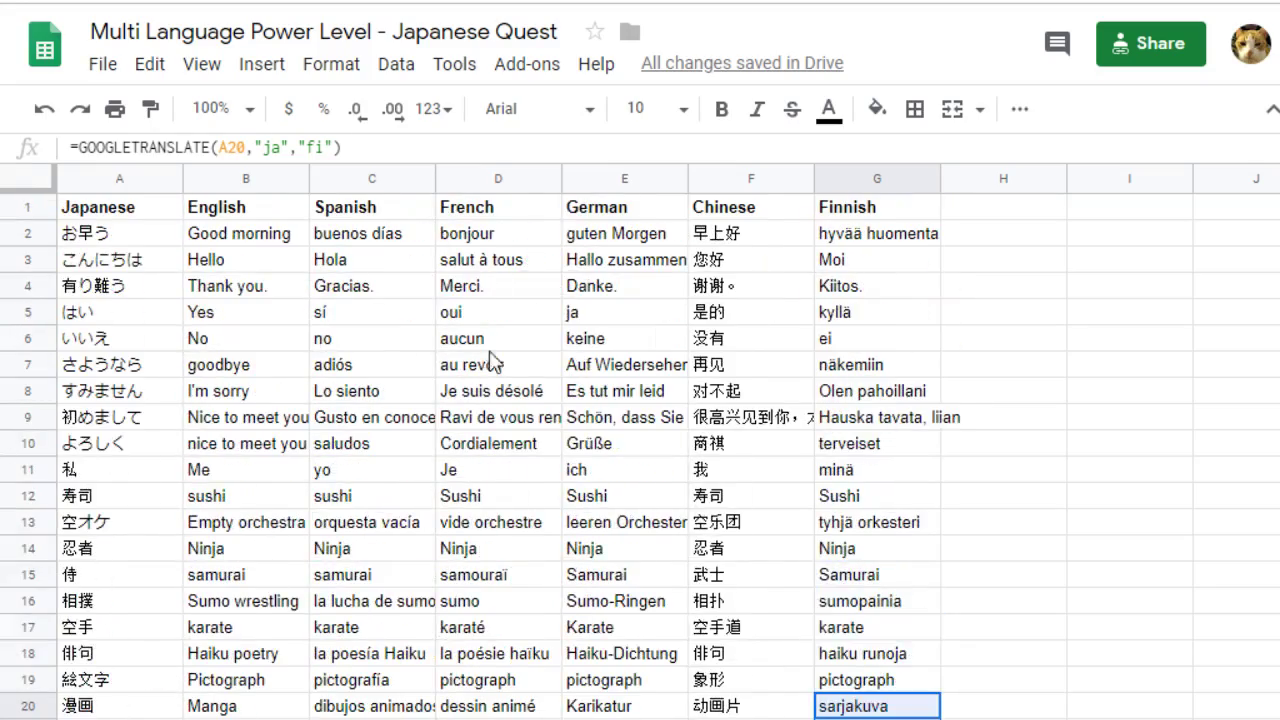
{"action": "scroll", "coordinate": [679, 443], "scroll_direction": "down", "scroll_amount": 3}
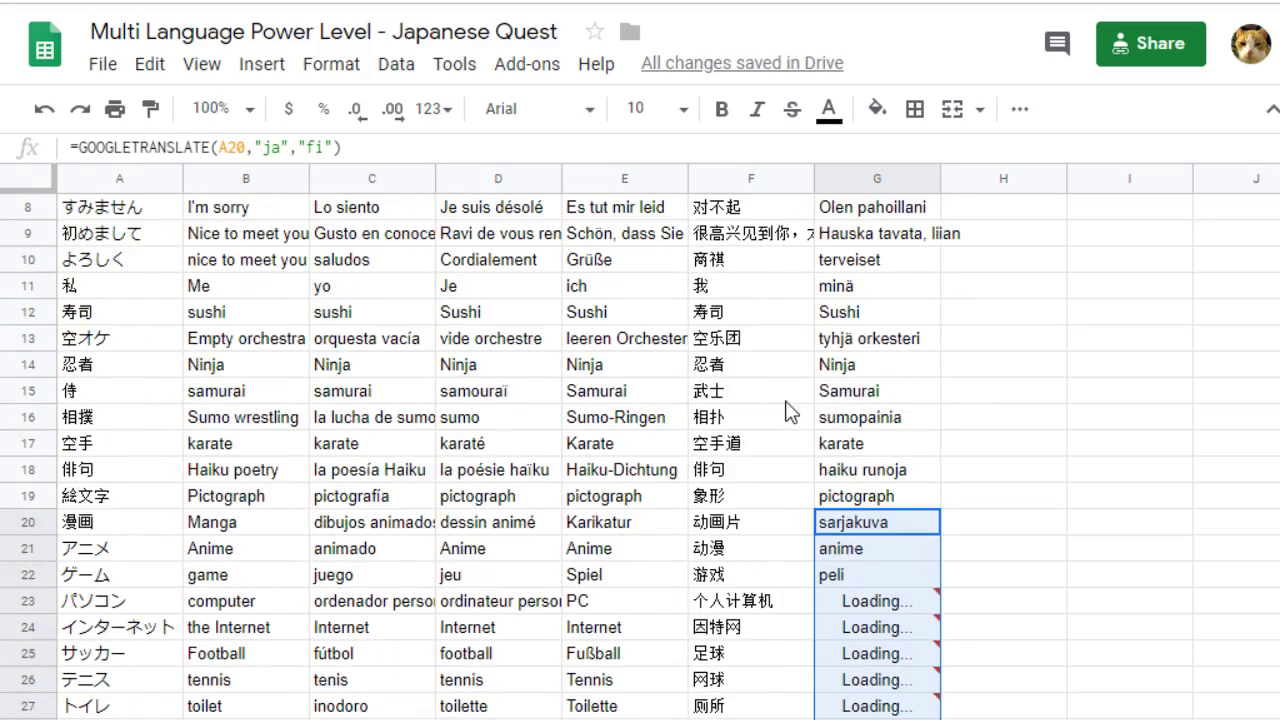
{"action": "scroll", "coordinate": [786, 405], "scroll_direction": "down", "scroll_amount": 2}
{"action": "scroll", "coordinate": [870, 408], "scroll_direction": "down", "scroll_amount": 4}
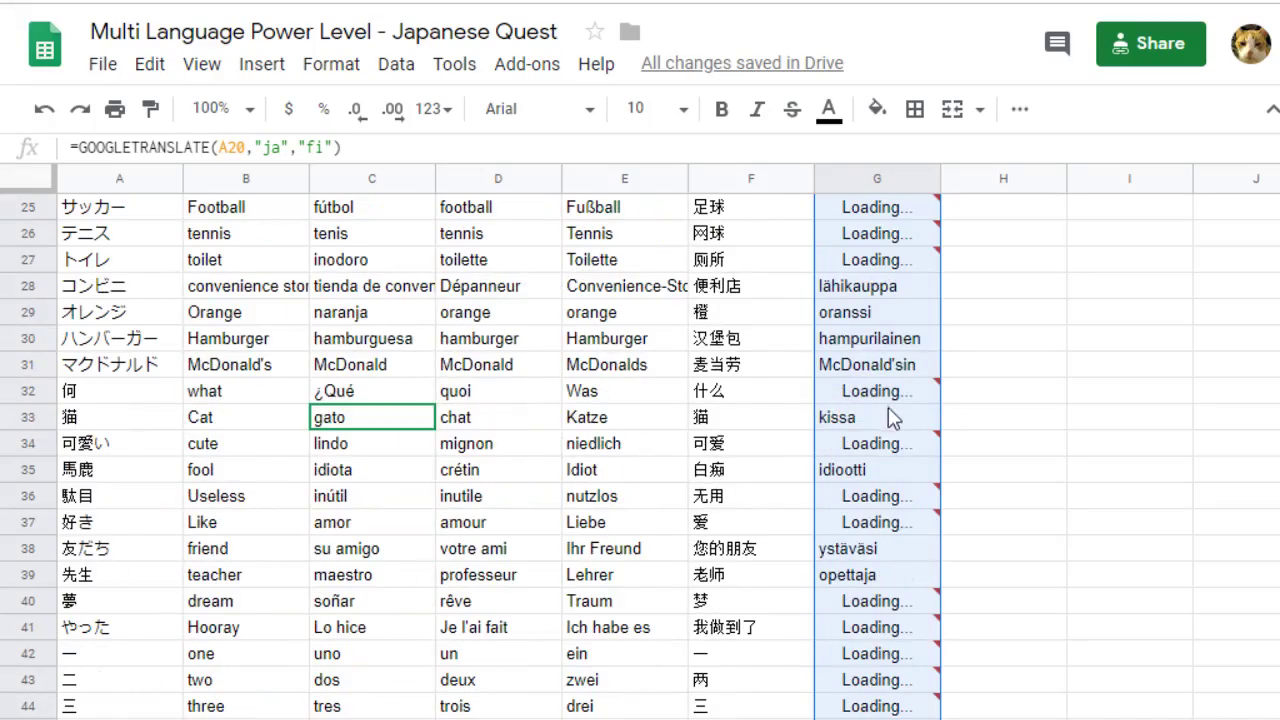
{"action": "scroll", "coordinate": [895, 492], "scroll_direction": "down", "scroll_amount": 7}
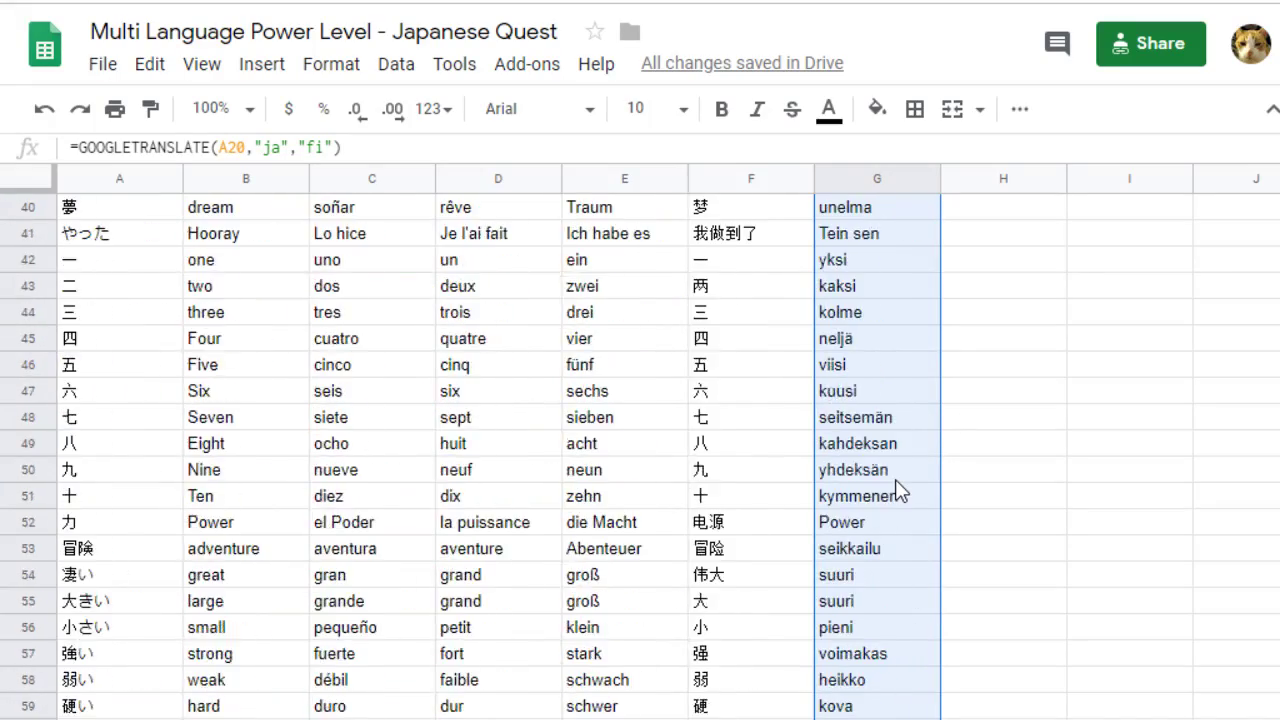
{"action": "scroll", "coordinate": [897, 490], "scroll_direction": "down", "scroll_amount": 20}
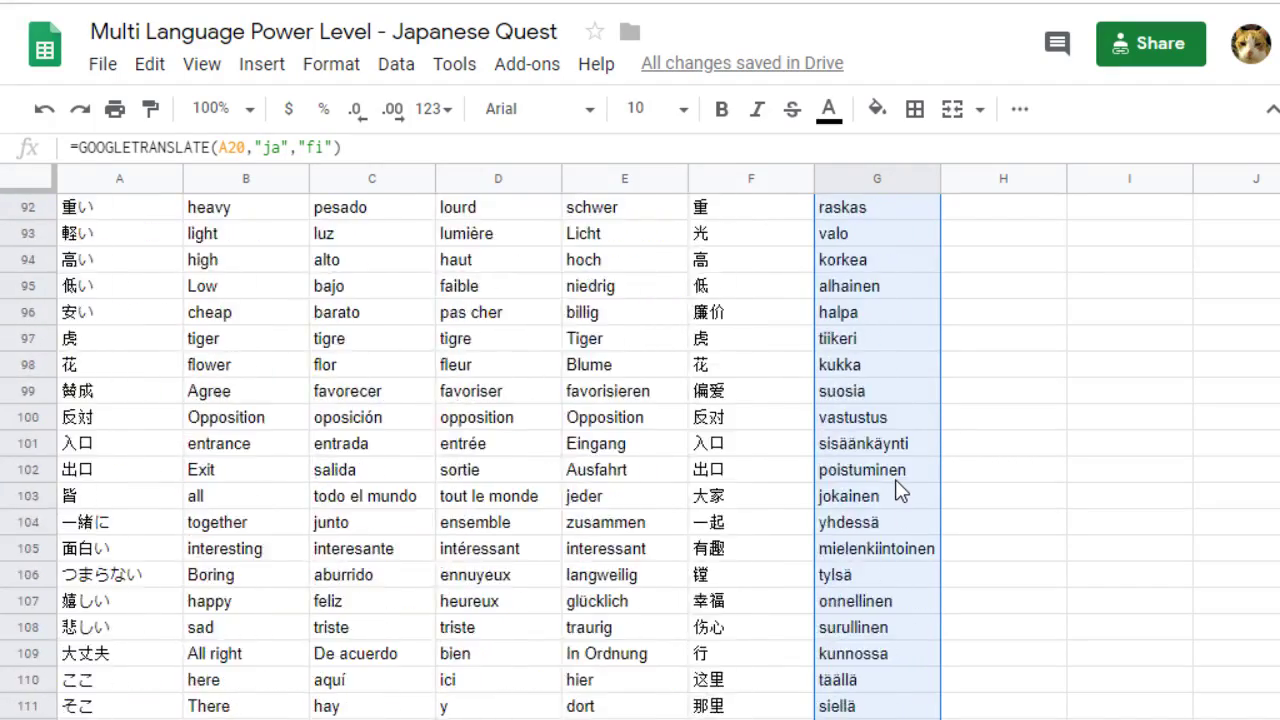
{"action": "scroll", "coordinate": [897, 490], "scroll_direction": "down", "scroll_amount": 20}
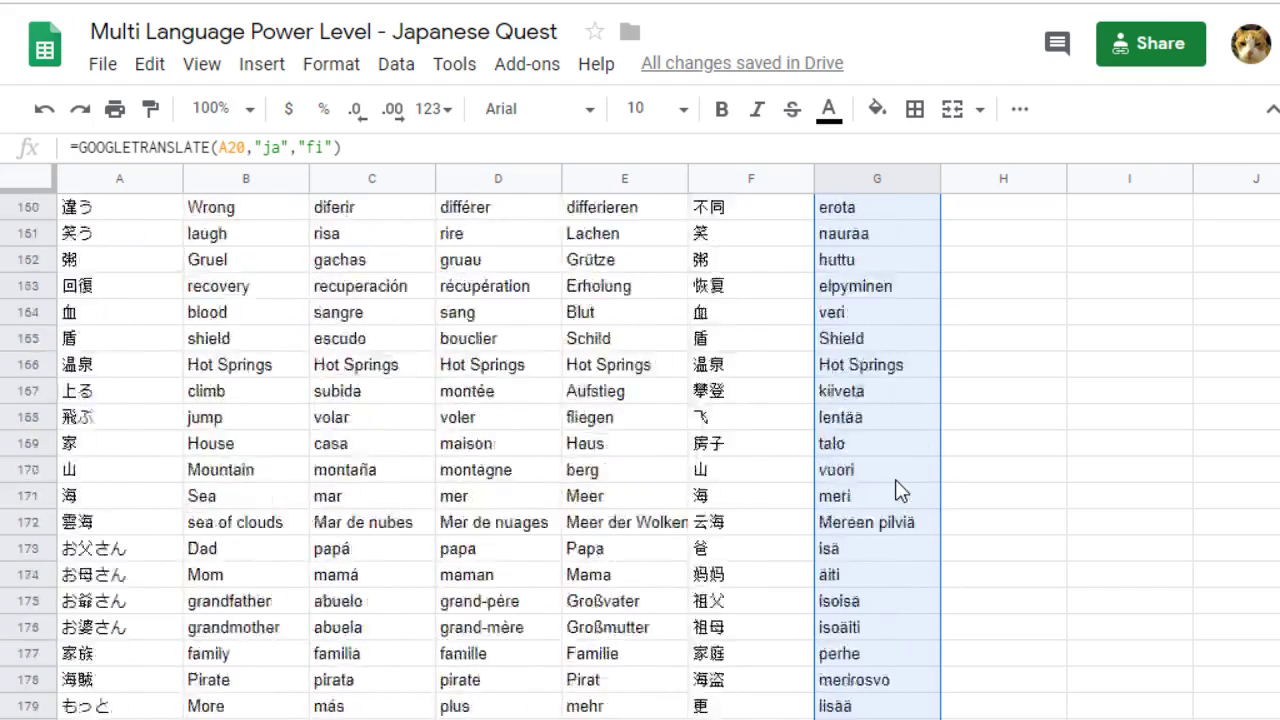
{"action": "scroll", "coordinate": [897, 490], "scroll_direction": "down", "scroll_amount": 5}
{"action": "scroll", "coordinate": [897, 490], "scroll_direction": "up", "scroll_amount": 12}
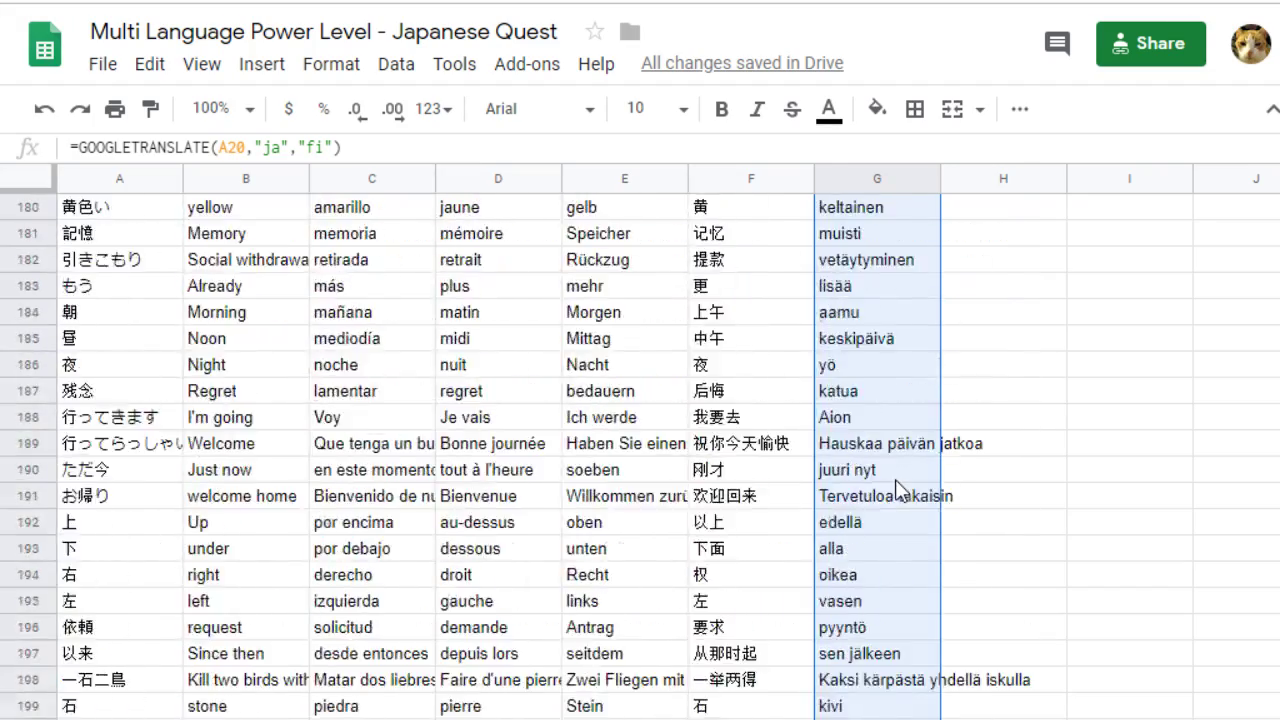
{"action": "scroll", "coordinate": [900, 490], "scroll_direction": "up", "scroll_amount": 20}
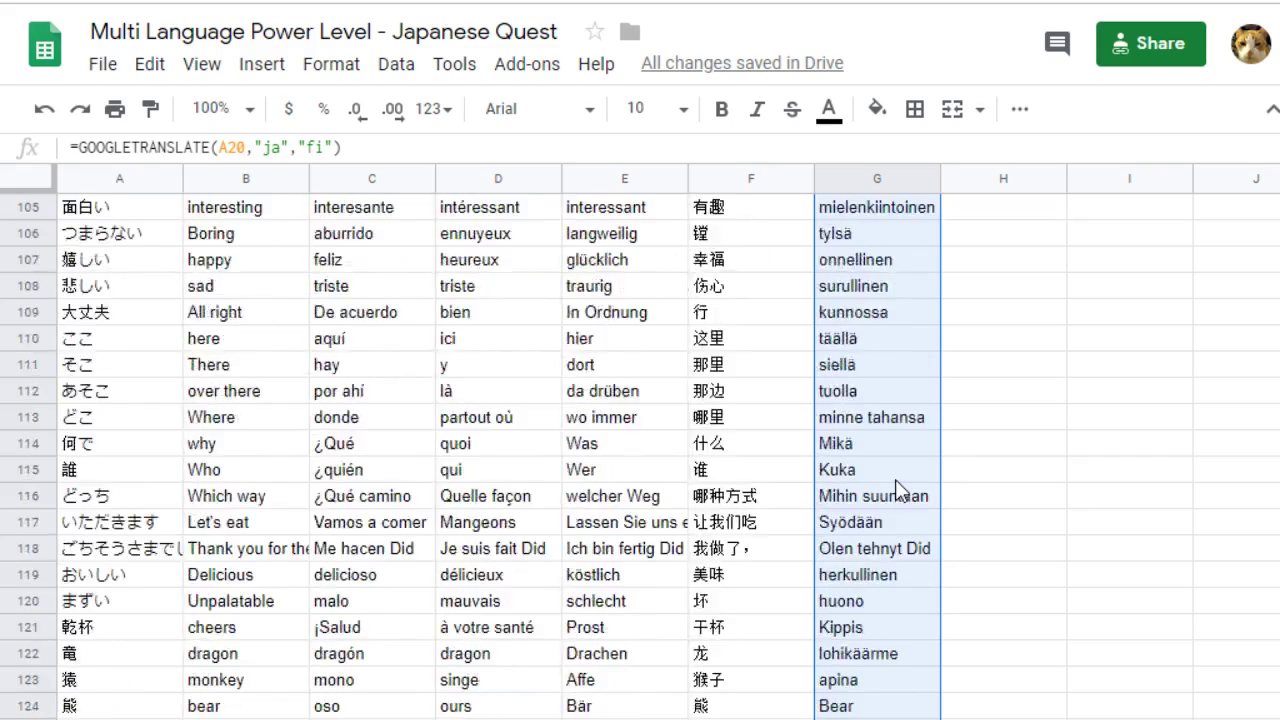
{"action": "scroll", "coordinate": [897, 490], "scroll_direction": "up", "scroll_amount": 20}
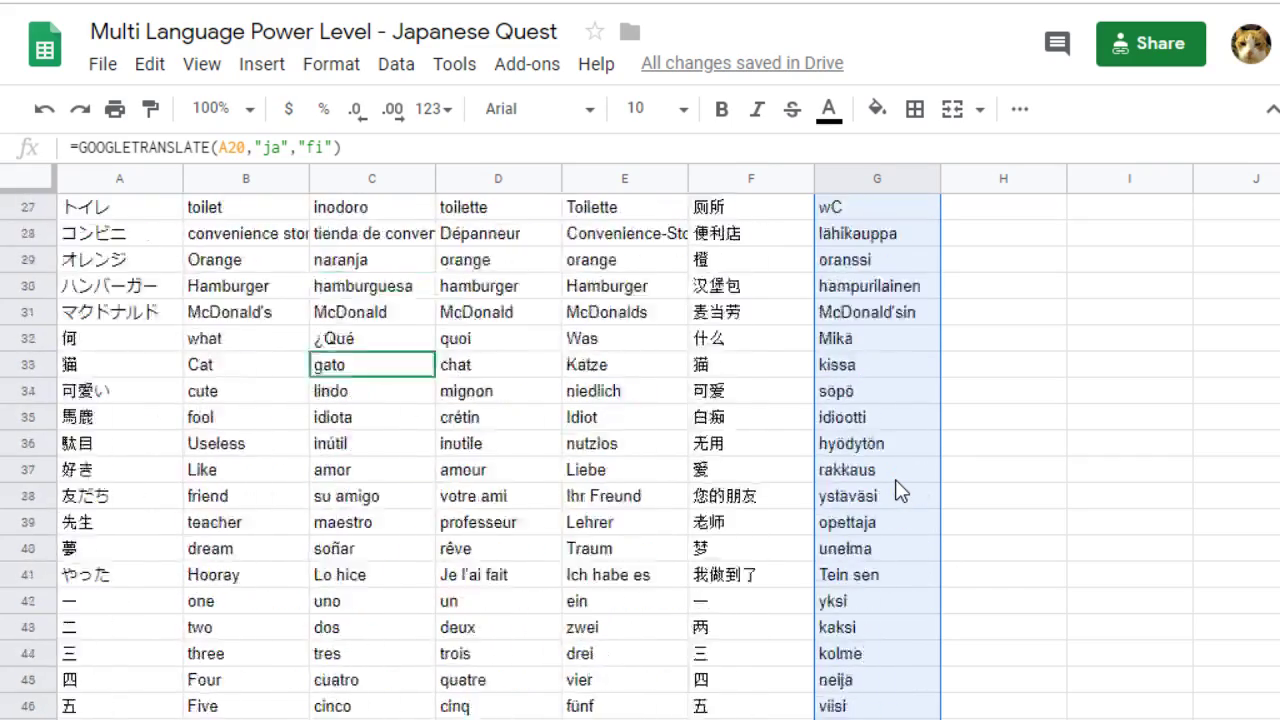
{"action": "scroll", "coordinate": [900, 490], "scroll_direction": "up", "scroll_amount": 2}
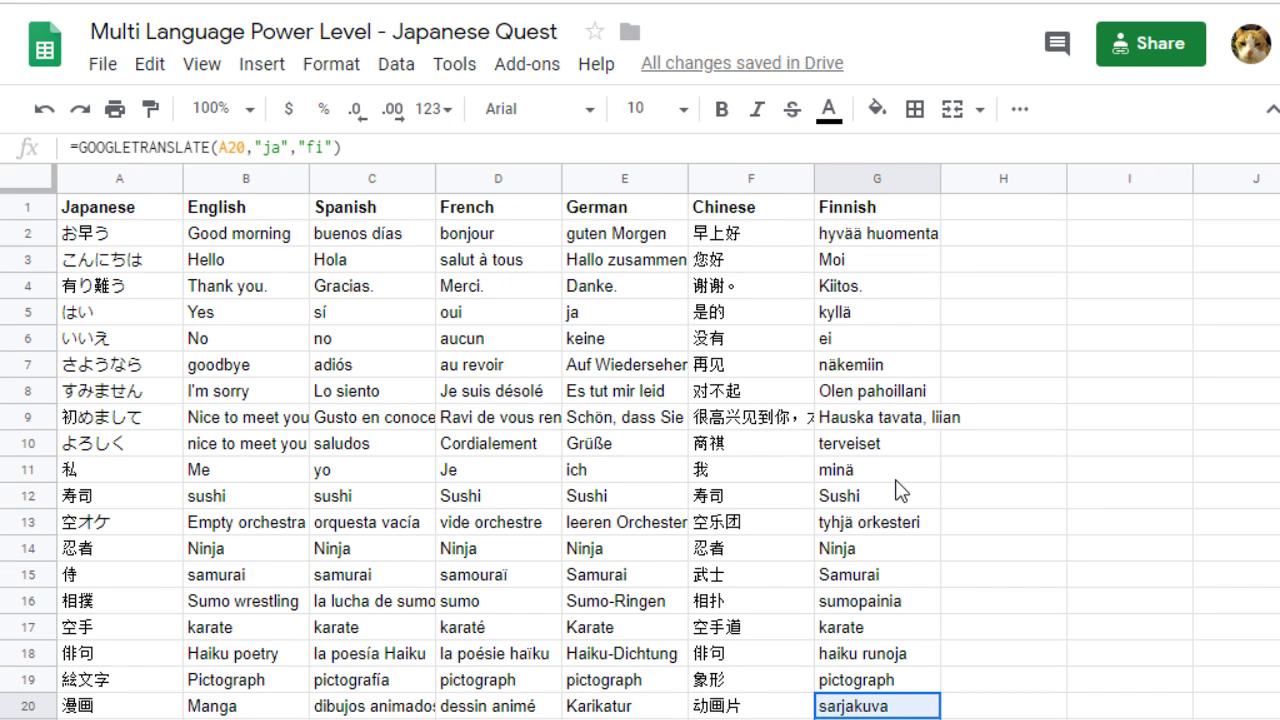
- Inspect several Spanish and English translation cells, including the Spanish phrase in C9 and the English word in B15
{"action": "left_click", "coordinate": [353, 293]}
{"action": "left_click", "coordinate": [330, 422]}
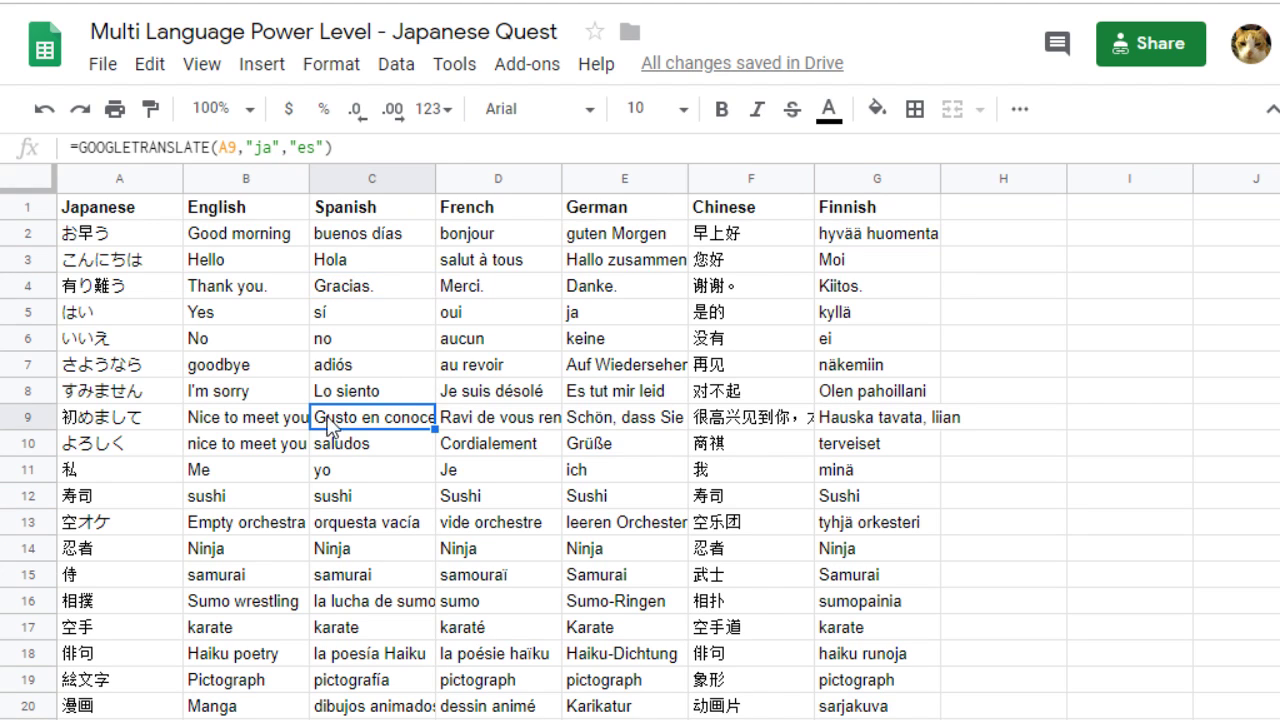
{"action": "left_click", "coordinate": [418, 345]}
{"action": "left_click", "coordinate": [245, 475]}
{"action": "left_click", "coordinate": [250, 576]}
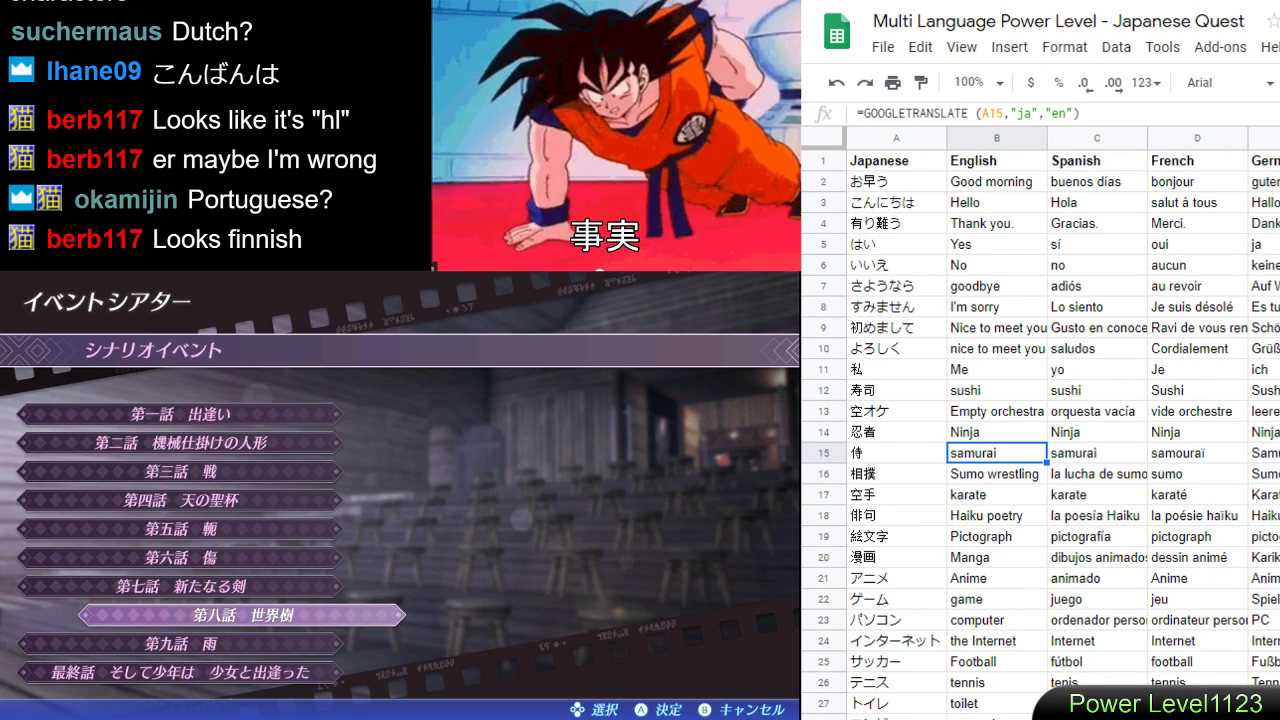
- Number the words for cat in row 33 from 1 at Japanese to 6 at Chinese with red handwritten digits
{"action": "scroll", "coordinate": [1040, 430], "scroll_direction": "down", "scroll_amount": 2}
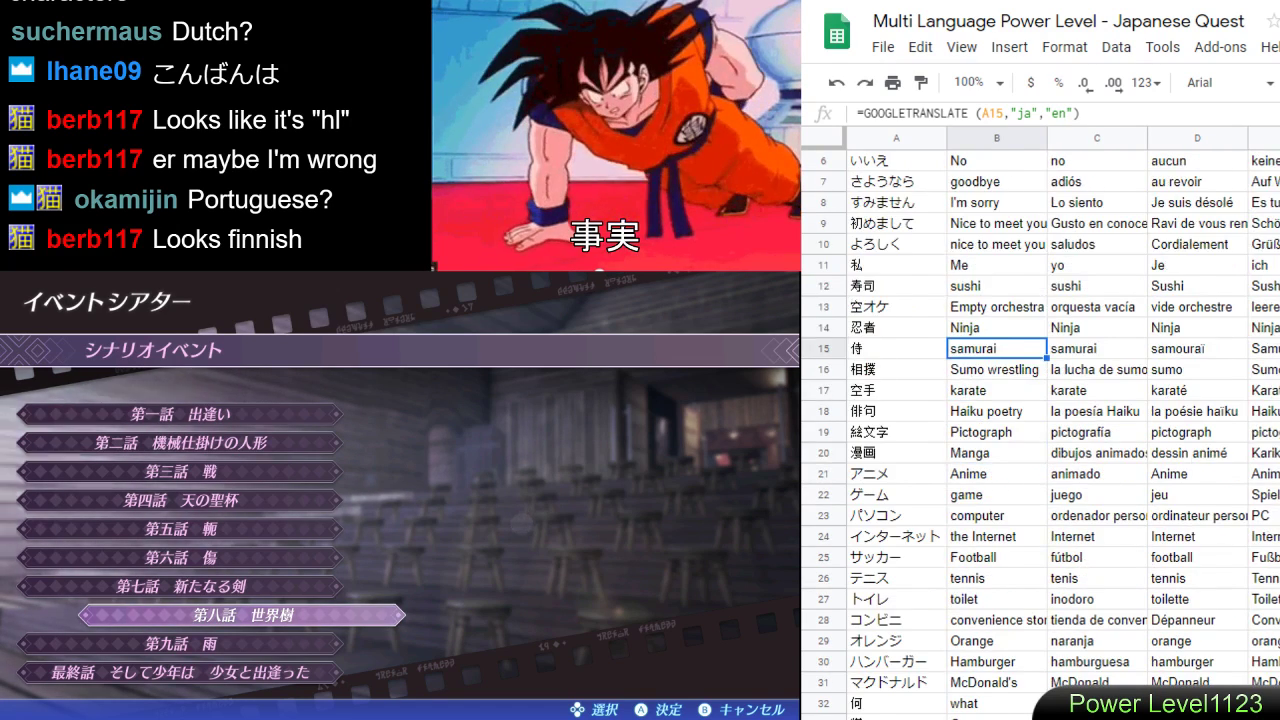
{"action": "scroll", "coordinate": [1040, 430], "scroll_direction": "up", "scroll_amount": 2}
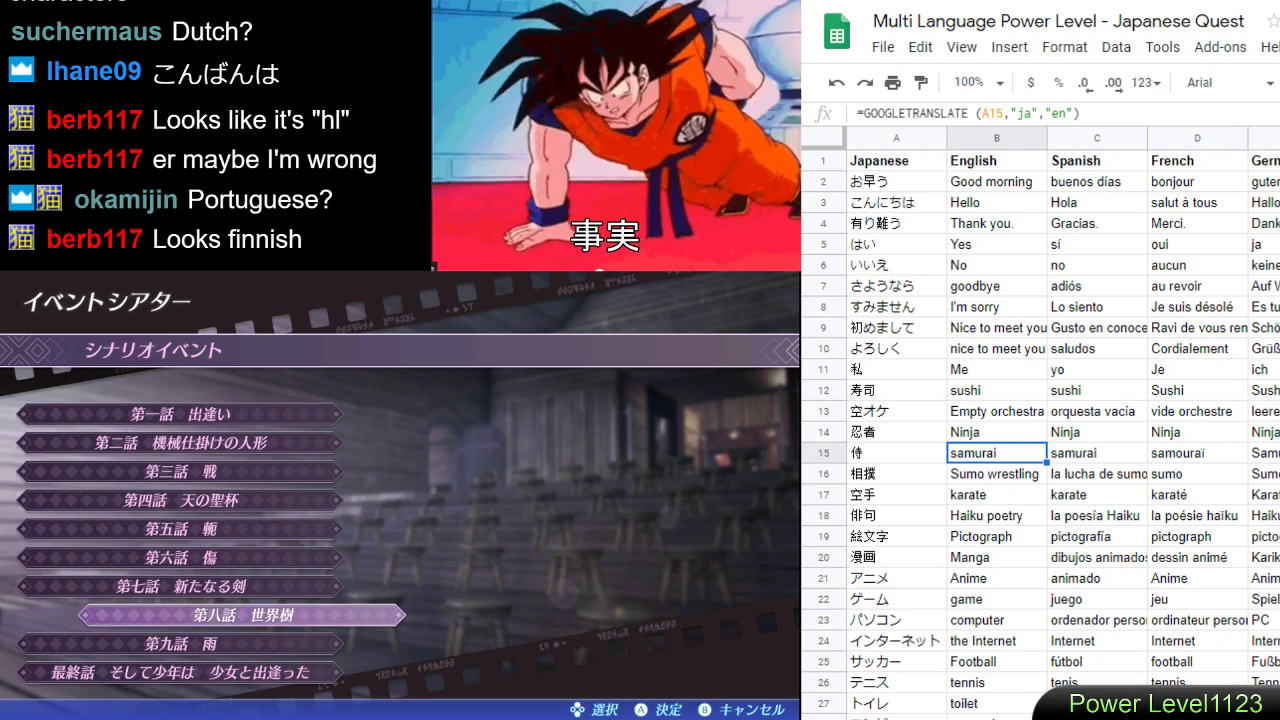
{"action": "scroll", "coordinate": [1040, 430], "scroll_direction": "down", "scroll_amount": 7}
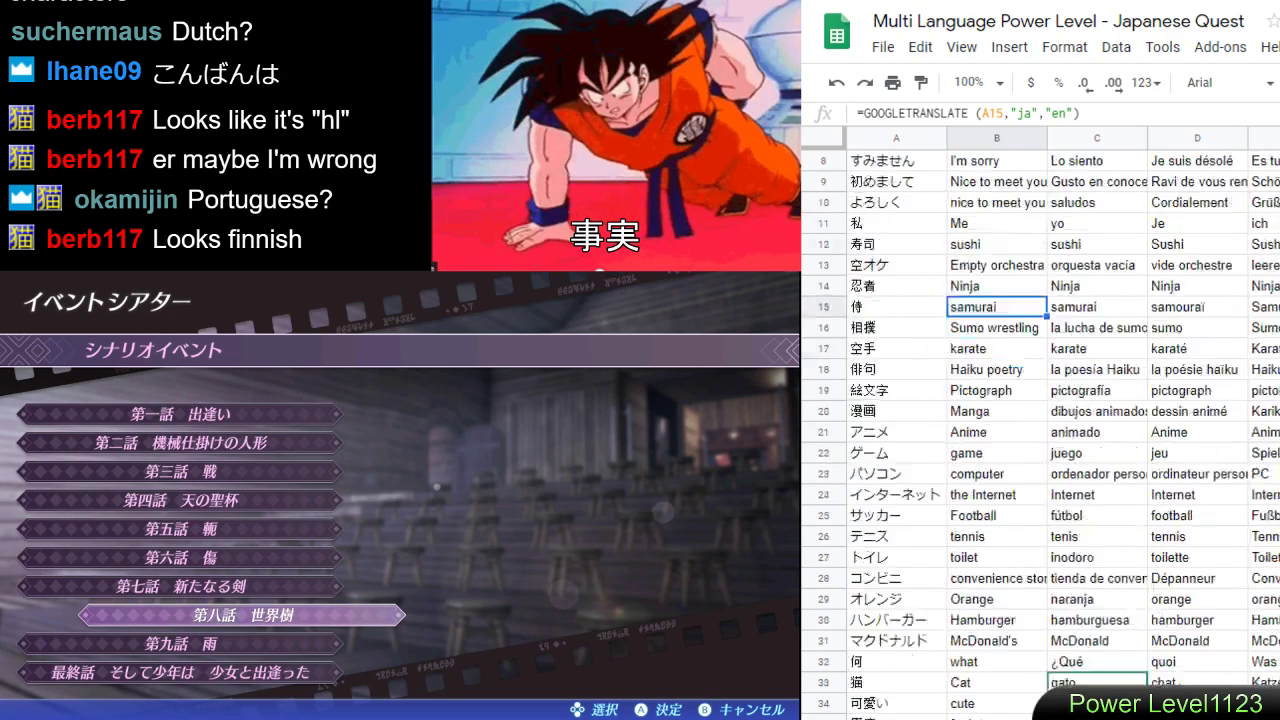
{"action": "scroll", "coordinate": [1040, 430], "scroll_direction": "down", "scroll_amount": 2}
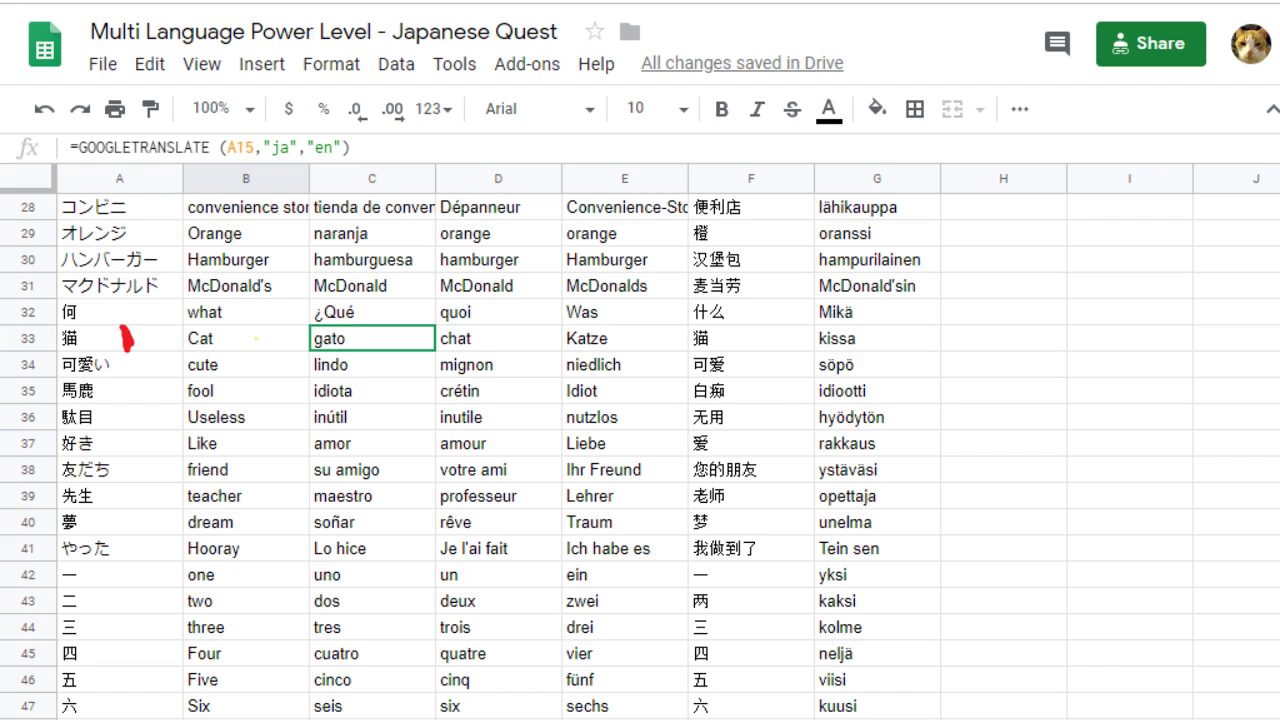
{"action": "mouse_move", "coordinate": [251, 330]}
{"action": "left_mouse_down"}
{"action": "mouse_move", "coordinate": [282, 336]}
{"action": "mouse_move", "coordinate": [255, 350]}
{"action": "mouse_move", "coordinate": [295, 354]}
{"action": "left_mouse_up"}
{"action": "mouse_move", "coordinate": [393, 325]}
{"action": "left_mouse_down"}
{"action": "mouse_move", "coordinate": [418, 348]}
{"action": "mouse_move", "coordinate": [382, 355]}
{"action": "left_mouse_up"}
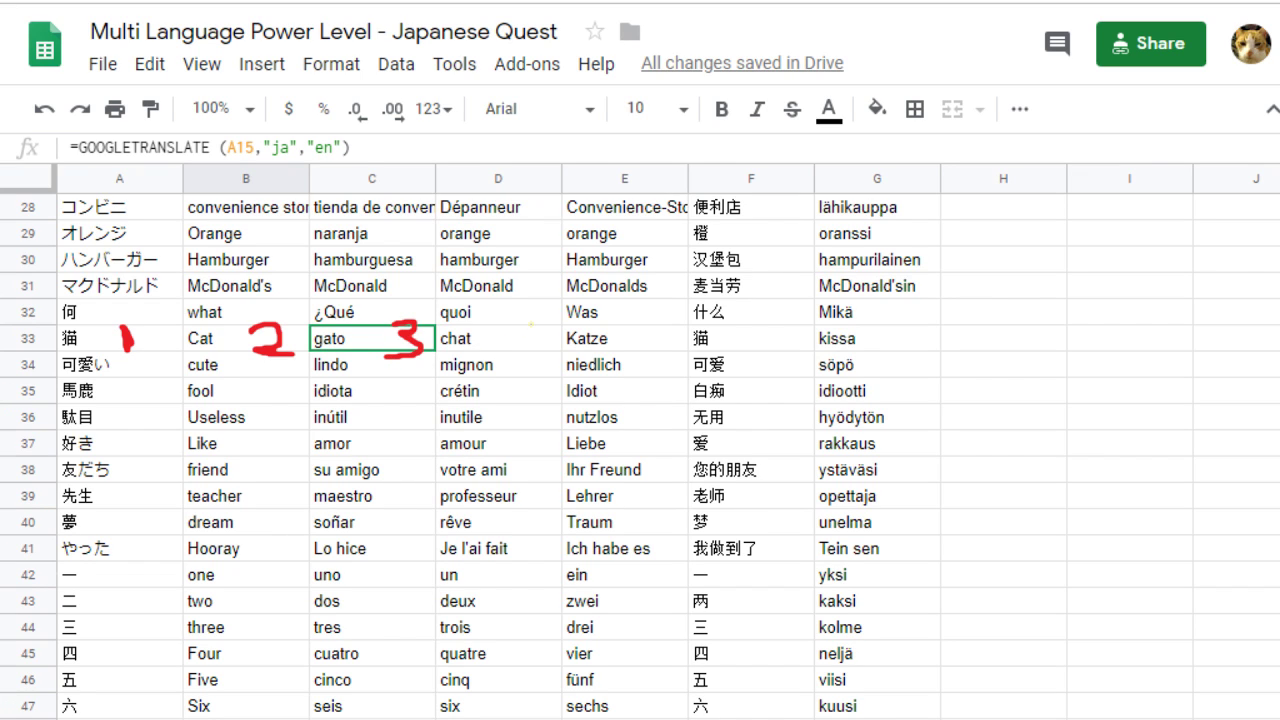
{"action": "mouse_move", "coordinate": [525, 318]}
{"action": "left_mouse_down"}
{"action": "mouse_move", "coordinate": [527, 336]}
{"action": "mouse_move", "coordinate": [549, 334]}
{"action": "mouse_move", "coordinate": [547, 355]}
{"action": "left_mouse_up"}
{"action": "mouse_move", "coordinate": [680, 320]}
{"action": "left_mouse_down"}
{"action": "mouse_move", "coordinate": [652, 336]}
{"action": "mouse_move", "coordinate": [678, 348]}
{"action": "mouse_move", "coordinate": [646, 352]}
{"action": "left_mouse_up"}
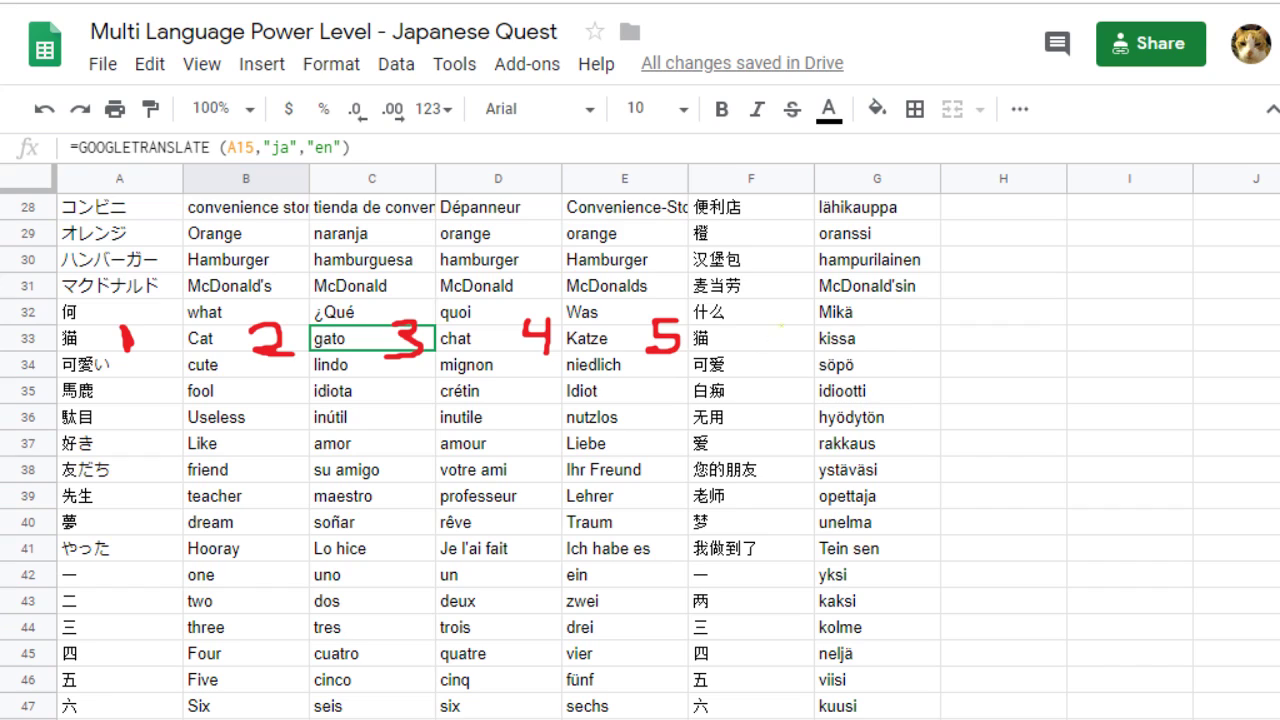
{"action": "mouse_move", "coordinate": [790, 318]}
{"action": "left_mouse_down"}
{"action": "mouse_move", "coordinate": [782, 356]}
{"action": "mouse_move", "coordinate": [777, 345]}
{"action": "left_mouse_up"}
- Draw a red arrow pointing up at the Chinese word in F33 and handwrite "mao" beneath it
{"action": "mouse_move", "coordinate": [716, 326]}
{"action": "left_mouse_down"}
{"action": "mouse_move", "coordinate": [724, 338]}
{"action": "mouse_move", "coordinate": [745, 320]}
{"action": "left_mouse_up"}
{"action": "key", "text": "ctrl+z"}
{"action": "mouse_move", "coordinate": [725, 400]}
{"action": "left_mouse_down"}
{"action": "mouse_move", "coordinate": [690, 368]}
{"action": "mouse_move", "coordinate": [700, 348]}
{"action": "mouse_move", "coordinate": [724, 372]}
{"action": "left_mouse_up"}
{"action": "mouse_move", "coordinate": [688, 446]}
{"action": "left_mouse_down"}
{"action": "mouse_move", "coordinate": [698, 424]}
{"action": "mouse_move", "coordinate": [720, 446]}
{"action": "mouse_move", "coordinate": [736, 426]}
{"action": "mouse_move", "coordinate": [750, 442]}
{"action": "mouse_move", "coordinate": [758, 424]}
{"action": "mouse_move", "coordinate": [780, 442]}
{"action": "mouse_move", "coordinate": [795, 426]}
{"action": "left_mouse_up"}
{"action": "left_click", "coordinate": [791, 417]}
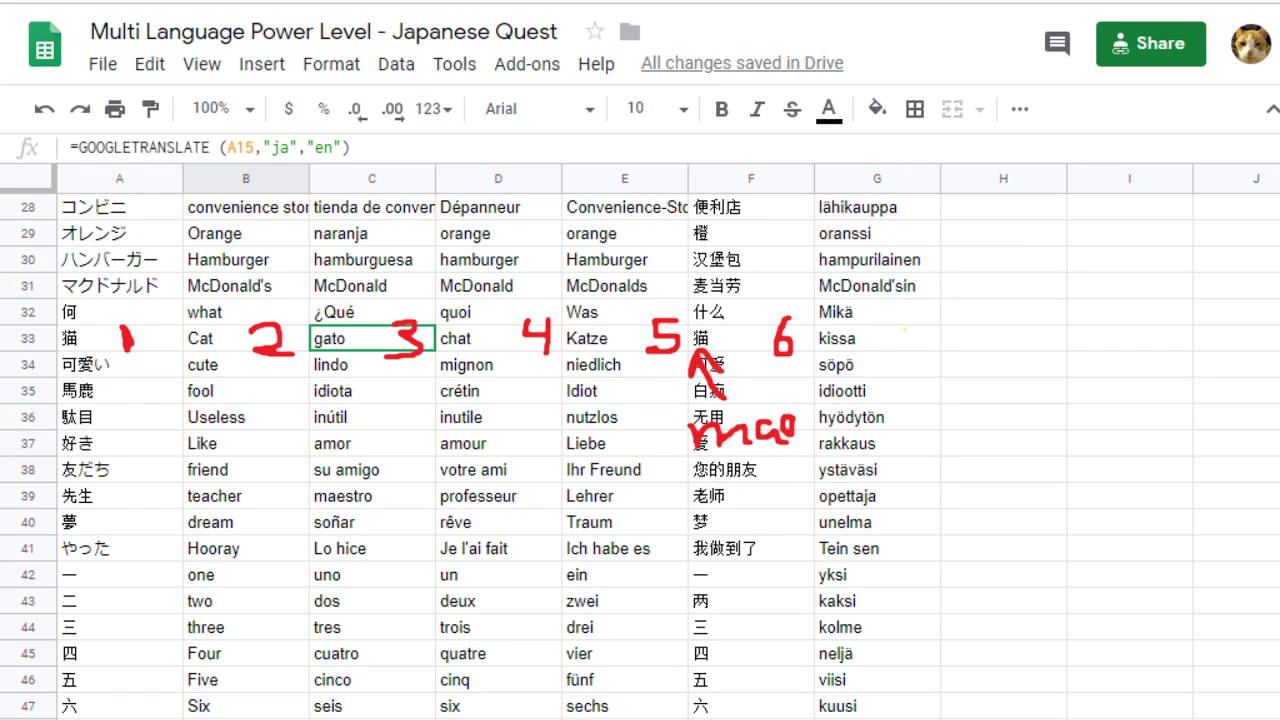
- Write a red 7 by the Finnish word, add tally strokes above Chinese, Japanese and German, and link Japanese to Chinese with yellow lines
{"action": "mouse_move", "coordinate": [903, 318]}
{"action": "left_mouse_down"}
{"action": "mouse_move", "coordinate": [922, 345]}
{"action": "mouse_move", "coordinate": [911, 369]}
{"action": "left_mouse_up"}
{"action": "mouse_move", "coordinate": [706, 251]}
{"action": "left_mouse_down"}
{"action": "mouse_move", "coordinate": [708, 280]}
{"action": "mouse_move", "coordinate": [728, 290]}
{"action": "left_mouse_up"}
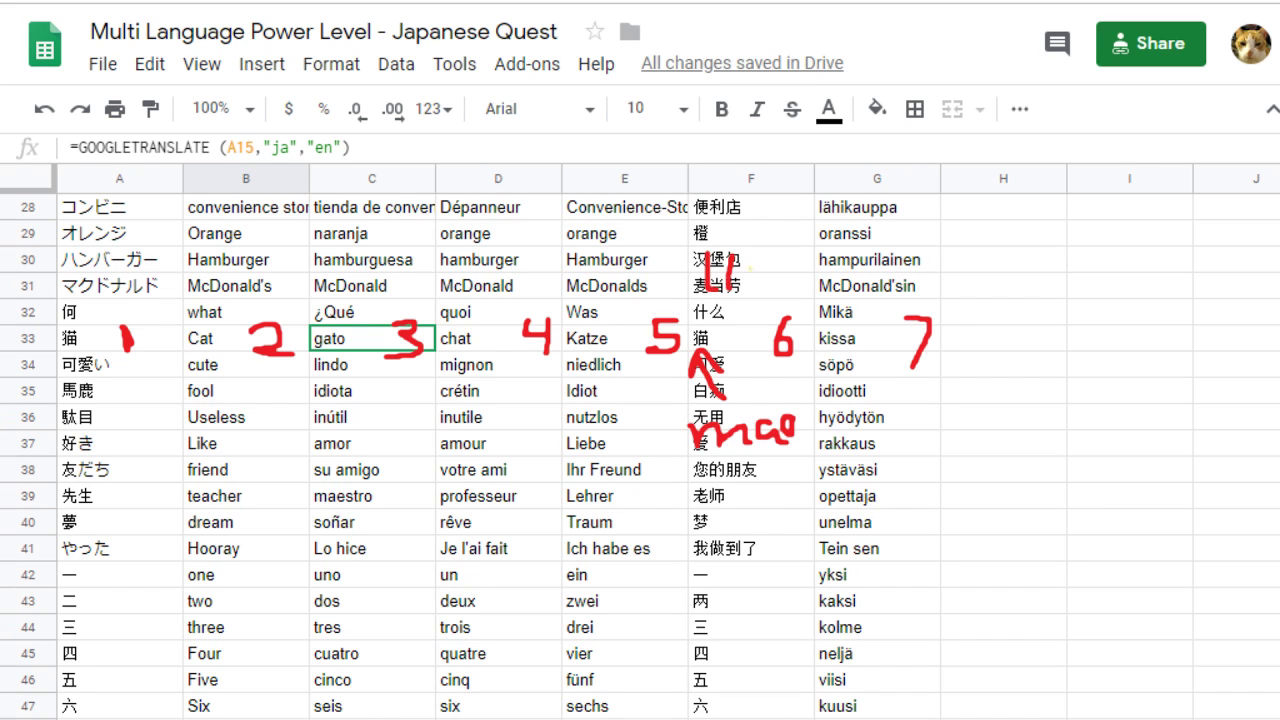
{"action": "left_click_drag", "start_coordinate": [758, 247], "coordinate": [754, 280]}
{"action": "mouse_move", "coordinate": [75, 256]}
{"action": "left_mouse_down"}
{"action": "mouse_move", "coordinate": [72, 275]}
{"action": "mouse_move", "coordinate": [126, 286]}
{"action": "left_mouse_up"}
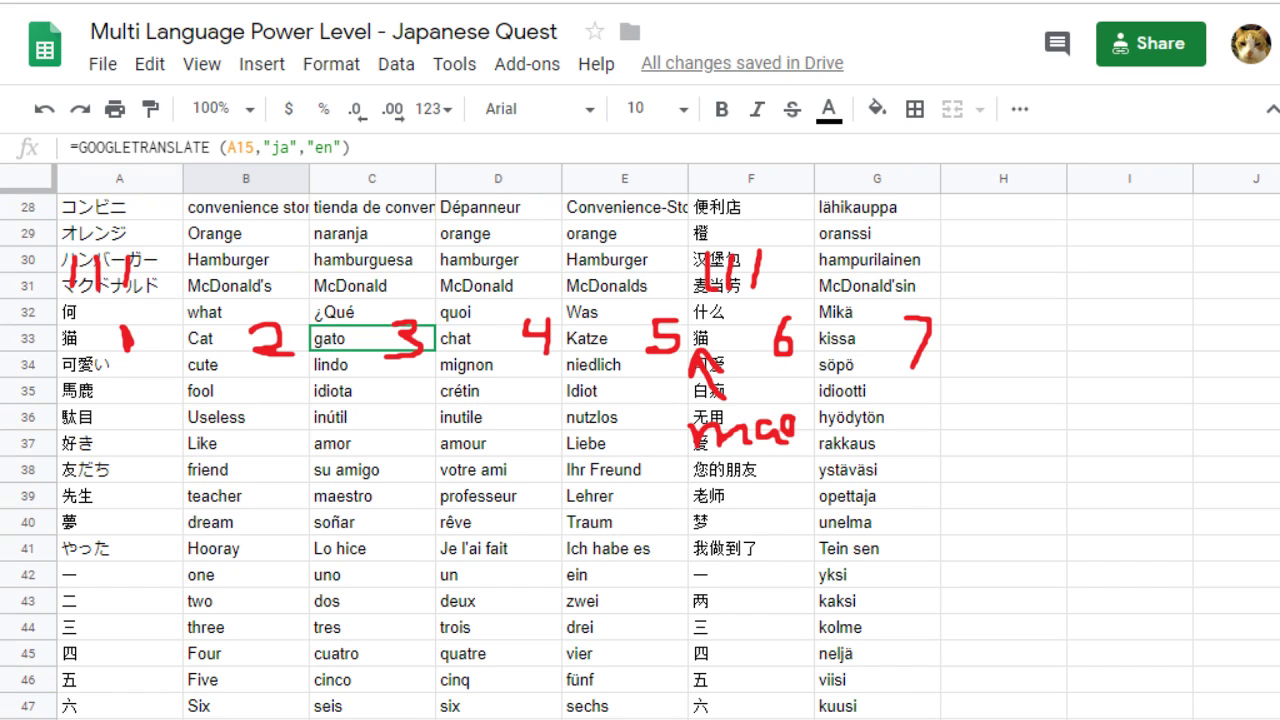
{"action": "left_click_drag", "start_coordinate": [602, 246], "coordinate": [600, 278]}
{"action": "mouse_move", "coordinate": [108, 242]}
{"action": "left_mouse_down"}
{"action": "mouse_move", "coordinate": [380, 68]}
{"action": "mouse_move", "coordinate": [698, 204]}
{"action": "left_mouse_up"}
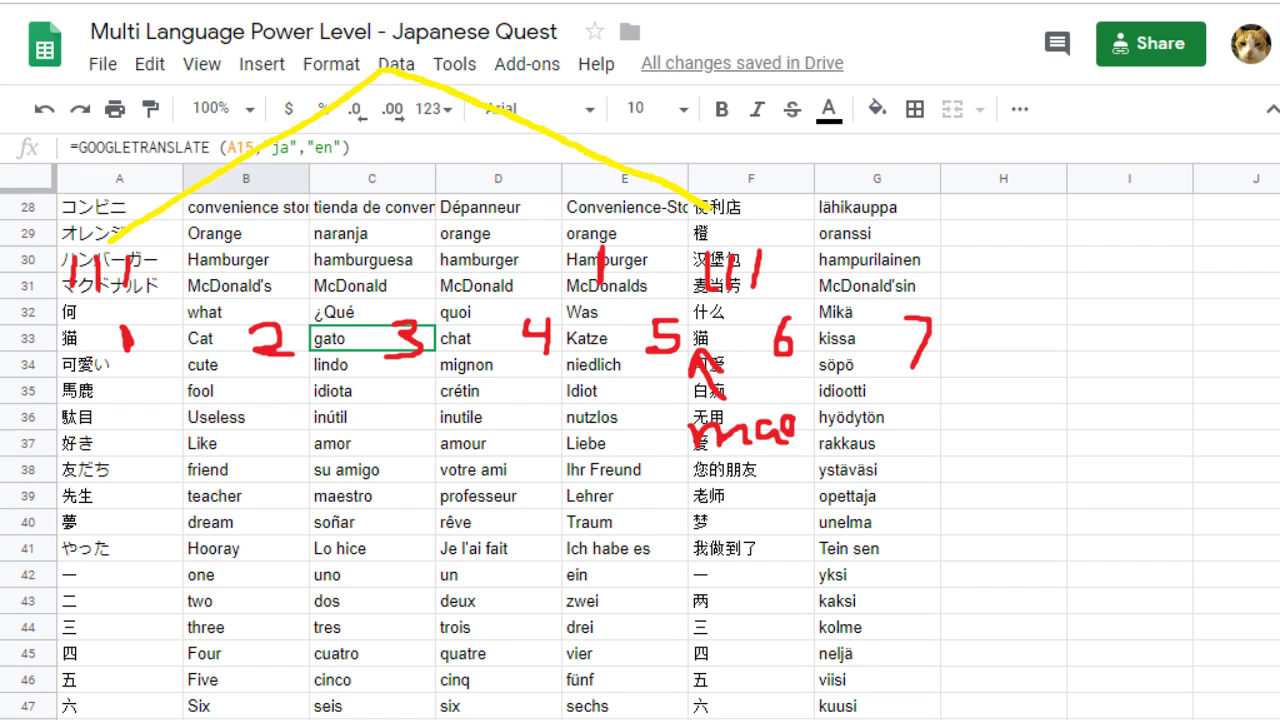
{"action": "left_click_drag", "start_coordinate": [386, 68], "coordinate": [381, 47]}
- Undo the yellow lines, the tally strokes, the 7, the "mao" note and the arrow
{"action": "key", "text": "ctrl+z"}
{"action": "key", "text": "ctrl+z"}
{"action": "key", "text": "ctrl+z"}
{"action": "key", "text": "ctrl+z"}
{"action": "key", "text": "ctrl+z"}
{"action": "key", "text": "ctrl+z"}
{"action": "key", "text": "ctrl+z"}
{"action": "key", "text": "ctrl+z"}
{"action": "key", "text": "ctrl+z"}
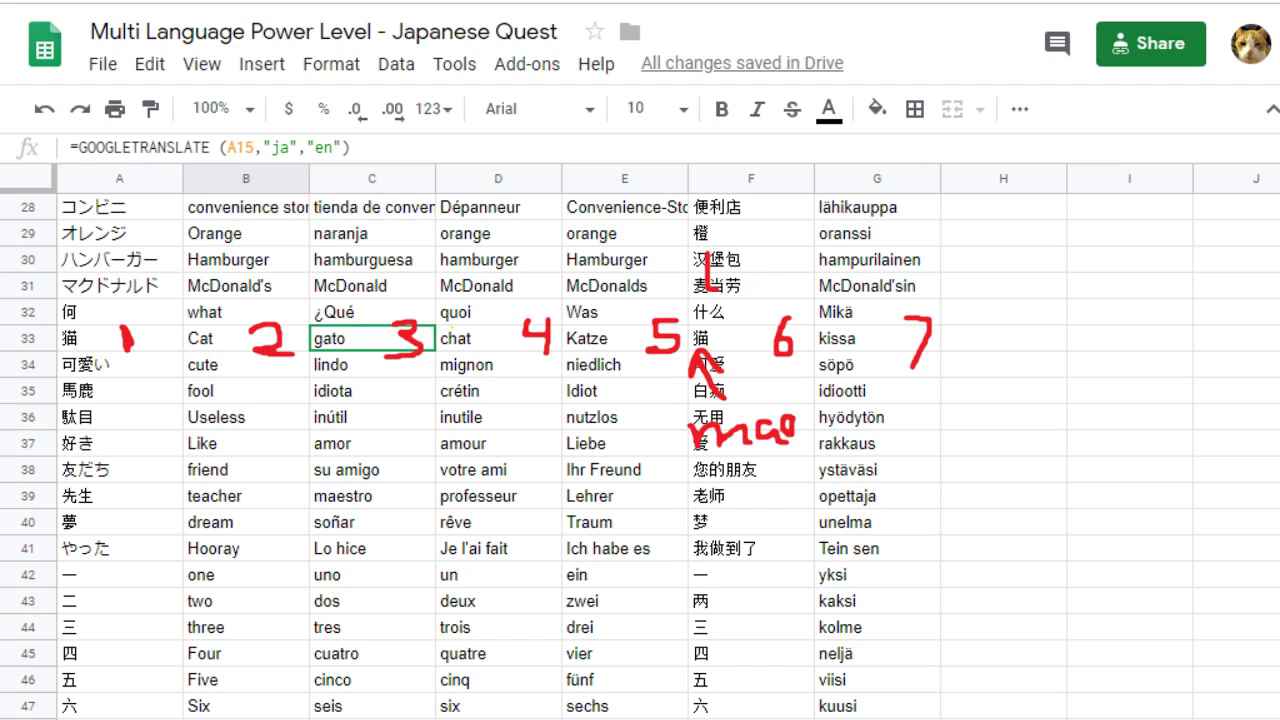
{"action": "key", "text": "ctrl+z"}
{"action": "key", "text": "ctrl+z"}
{"action": "key", "text": "ctrl+z"}
{"action": "key", "text": "ctrl+z"}
{"action": "key", "text": "ctrl+z"}
{"action": "key", "text": "ctrl+z"}
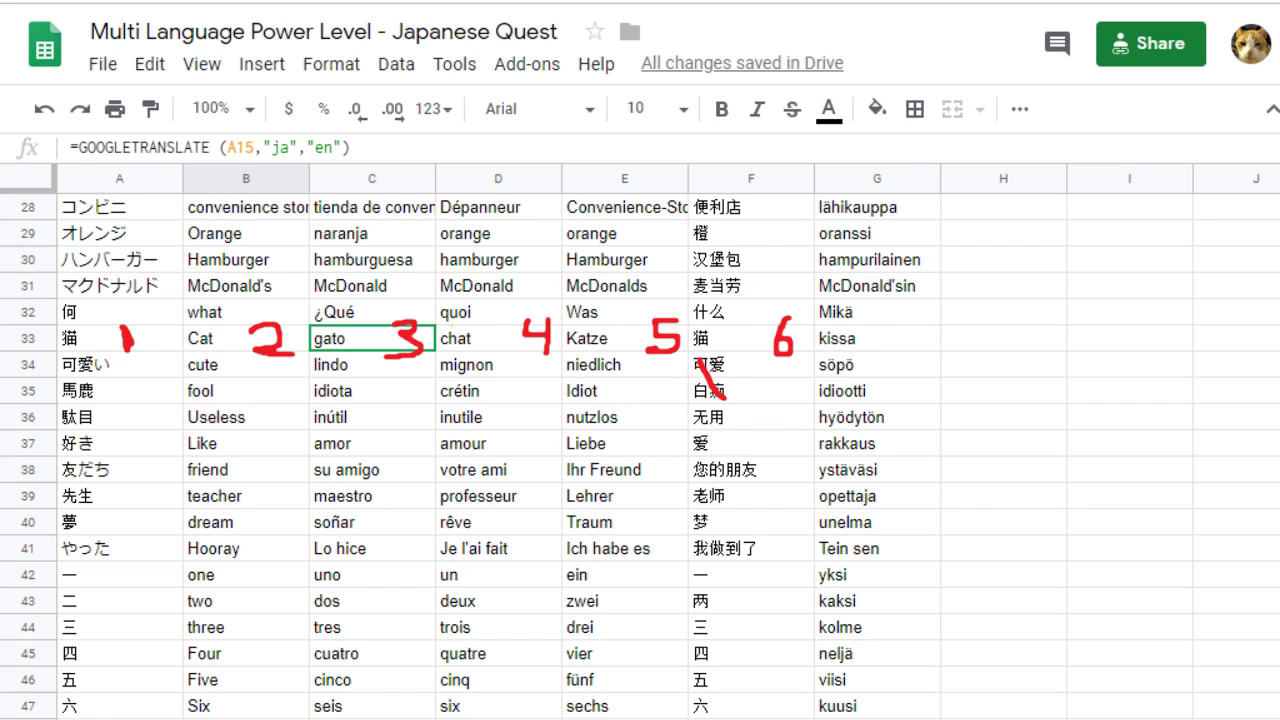
{"action": "key", "text": "ctrl+z"}
- Examine the word 馬鹿 in row 35 and its translations, along with the rows around it
{"action": "scroll", "coordinate": [470, 457], "scroll_direction": "down", "scroll_amount": 1}
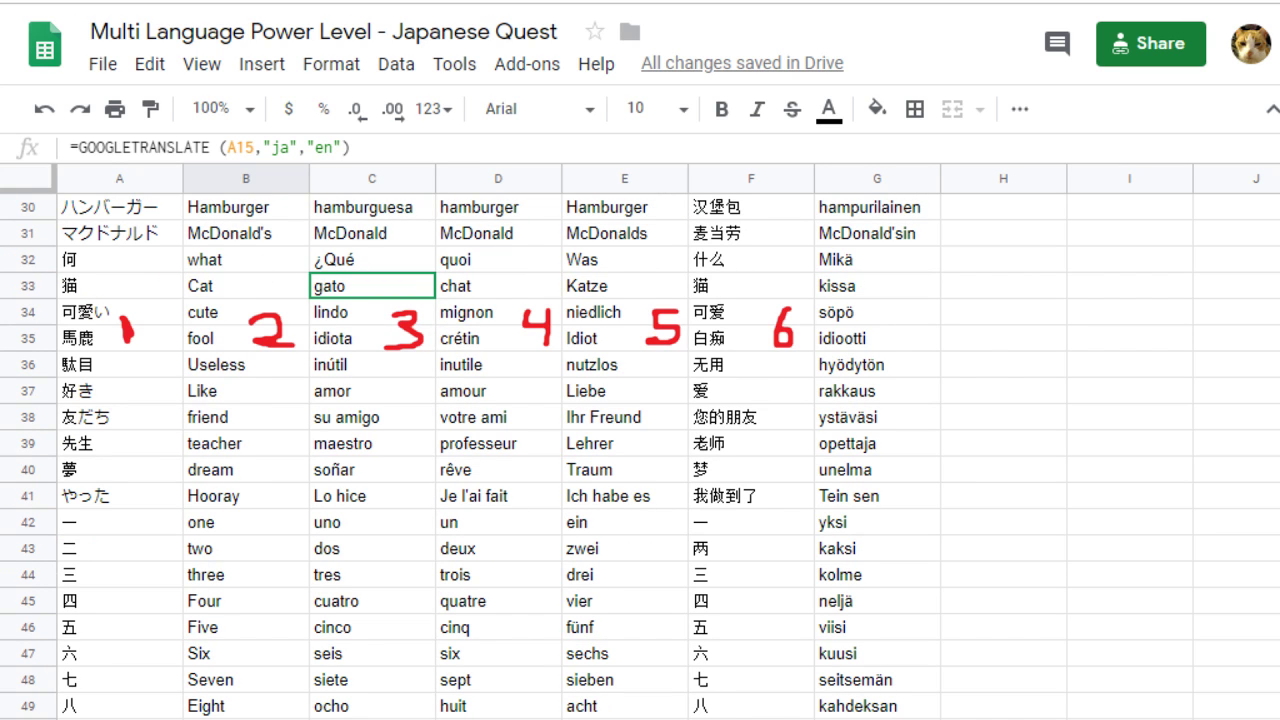
{"action": "scroll", "coordinate": [756, 405], "scroll_direction": "down", "scroll_amount": 1}
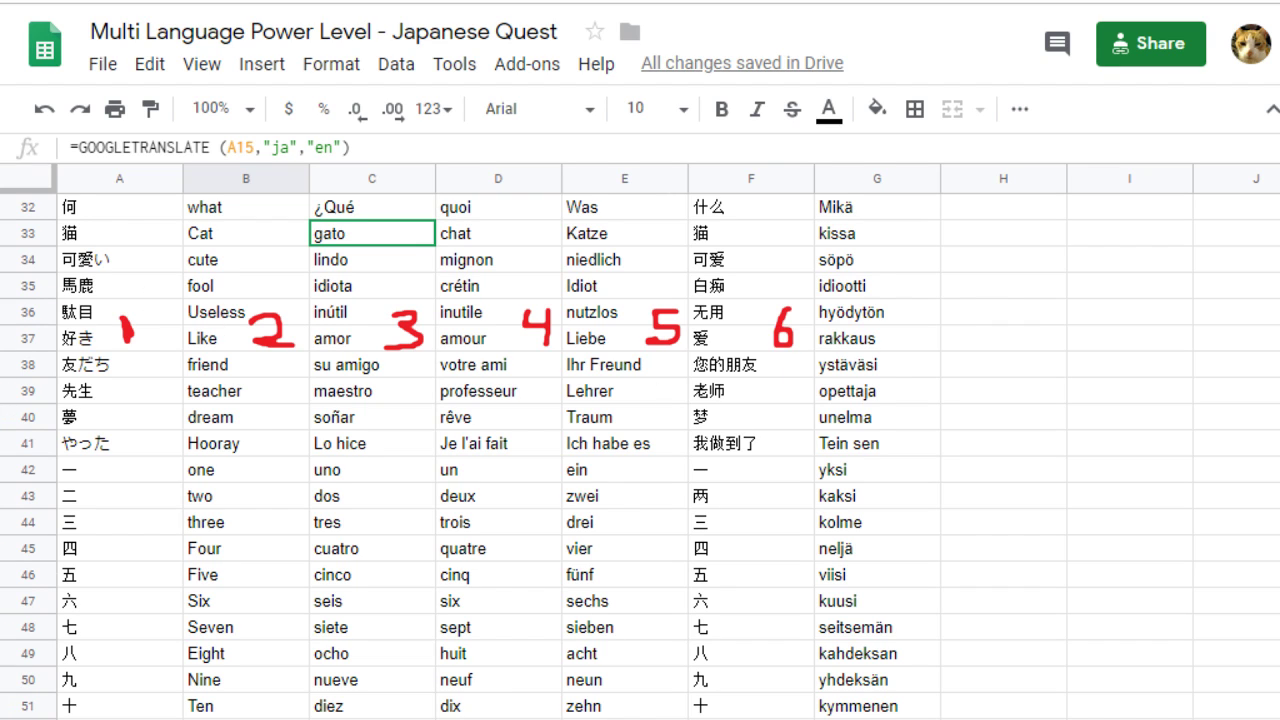
{"action": "left_click", "coordinate": [225, 290]}
{"action": "left_click", "coordinate": [144, 284]}
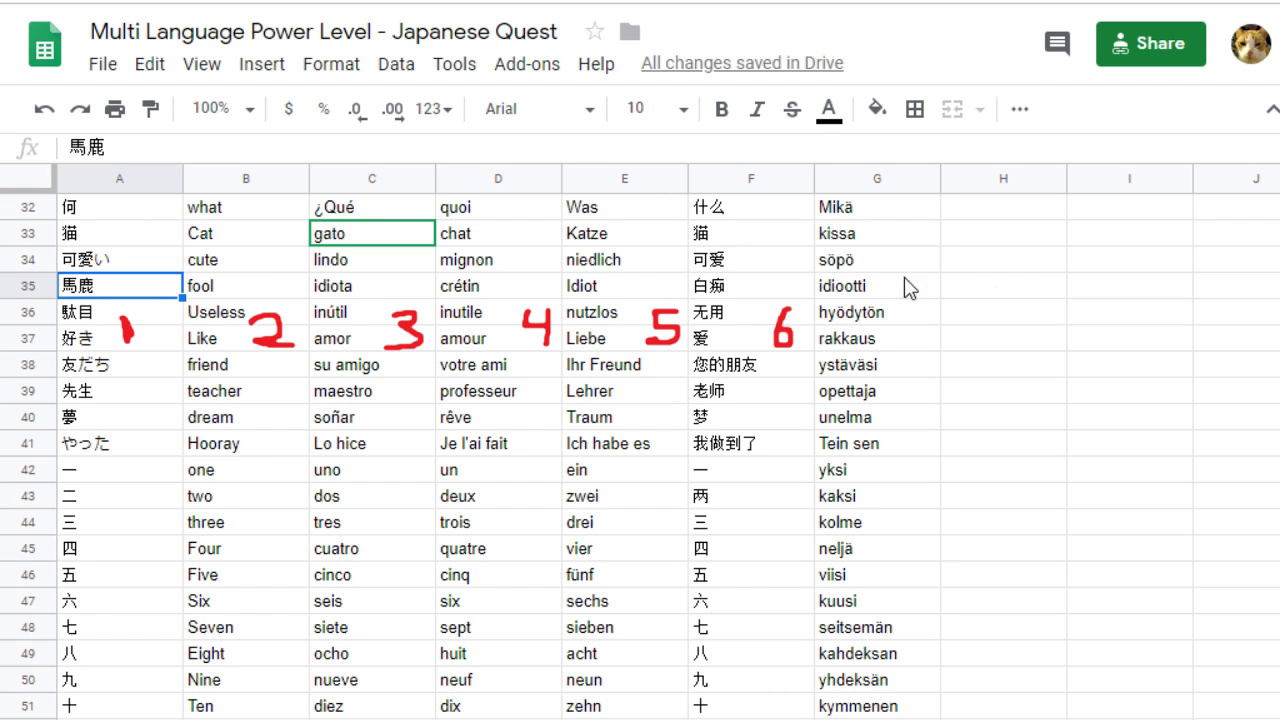
{"action": "scroll", "coordinate": [714, 449], "scroll_direction": "up", "scroll_amount": 1}
{"action": "scroll", "coordinate": [714, 449], "scroll_direction": "down", "scroll_amount": 1}
{"action": "scroll", "coordinate": [640, 450], "scroll_direction": "up", "scroll_amount": 5}
{"action": "scroll", "coordinate": [640, 450], "scroll_direction": "down", "scroll_amount": 2}
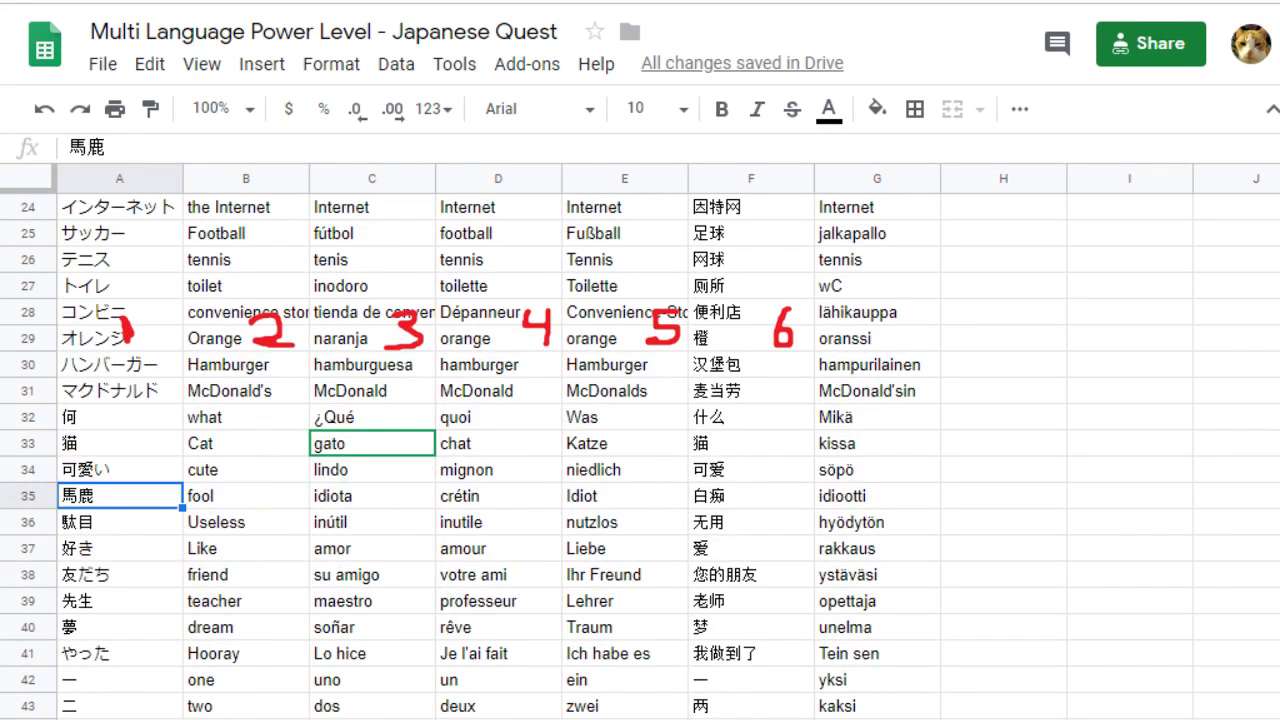
- Make the Spanish translation "idiota" in C35 bold
{"action": "scroll", "coordinate": [1110, 405], "scroll_direction": "down", "scroll_amount": 1}
{"action": "scroll", "coordinate": [1040, 452], "scroll_direction": "down", "scroll_amount": 1}
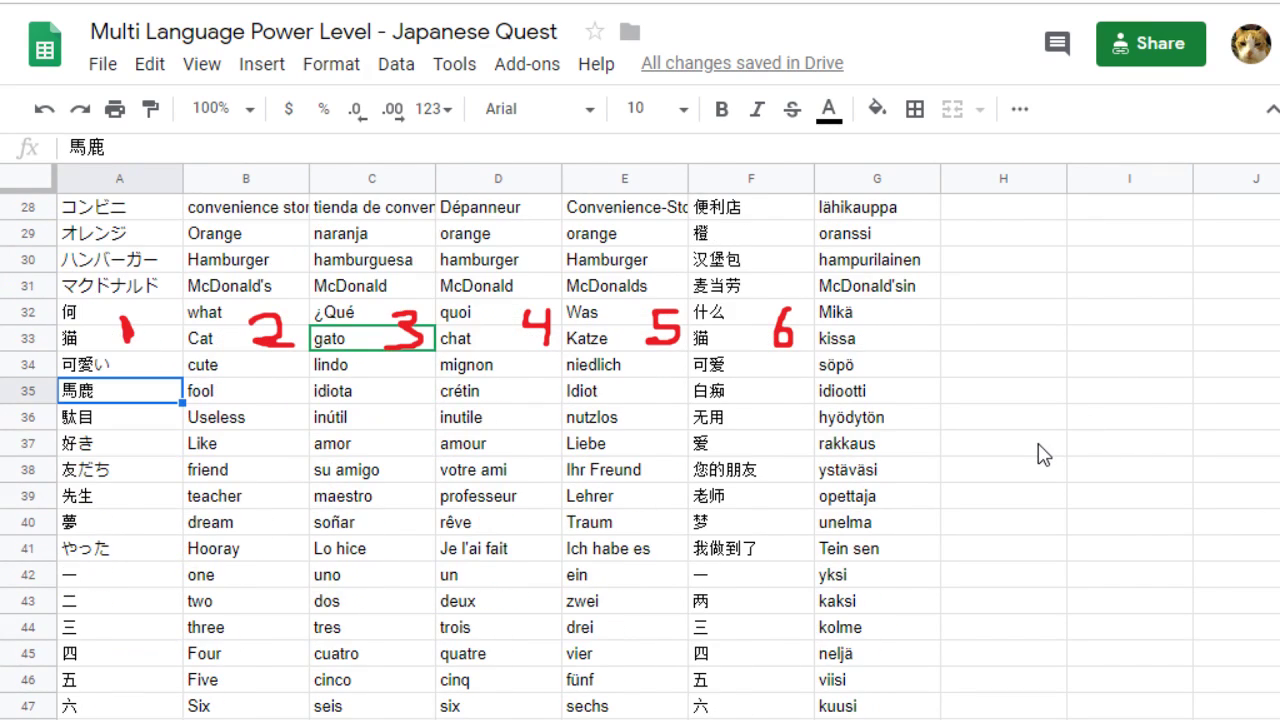
{"action": "scroll", "coordinate": [1043, 455], "scroll_direction": "down", "scroll_amount": 1}
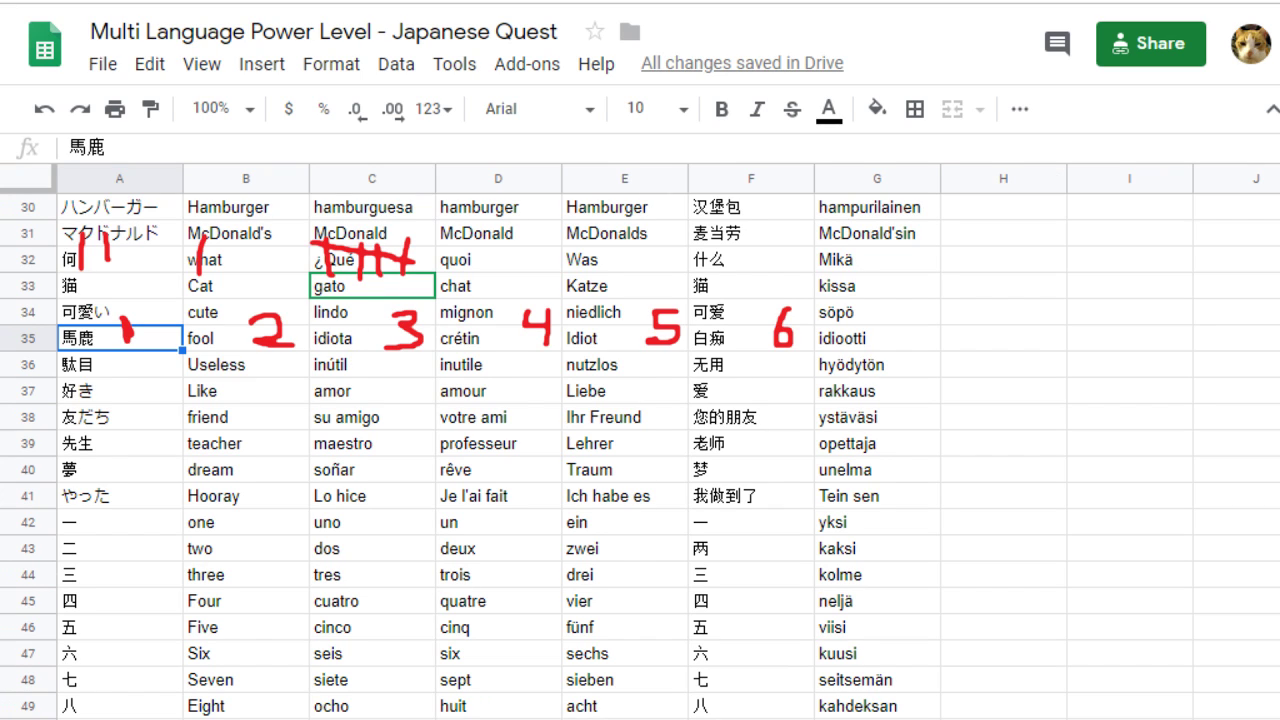
{"action": "double_click", "coordinate": [358, 340]}
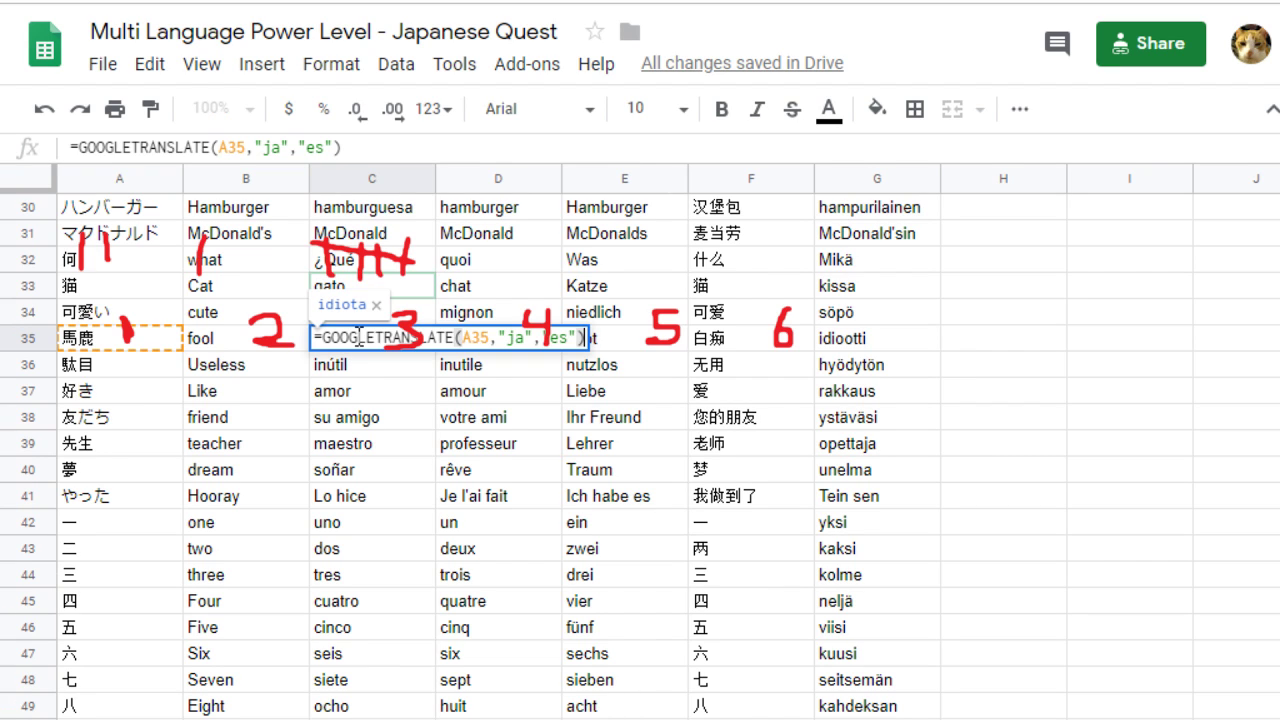
{"action": "key", "text": "Escape"}
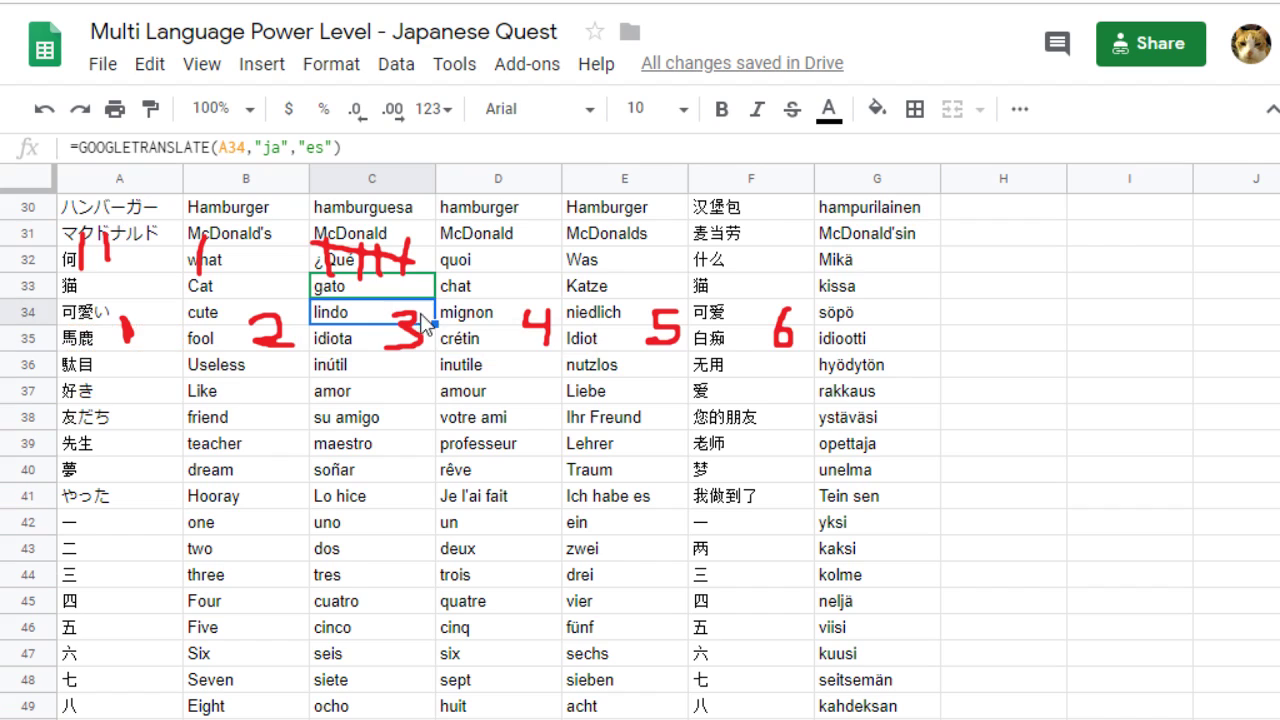
{"action": "left_click", "coordinate": [718, 115]}
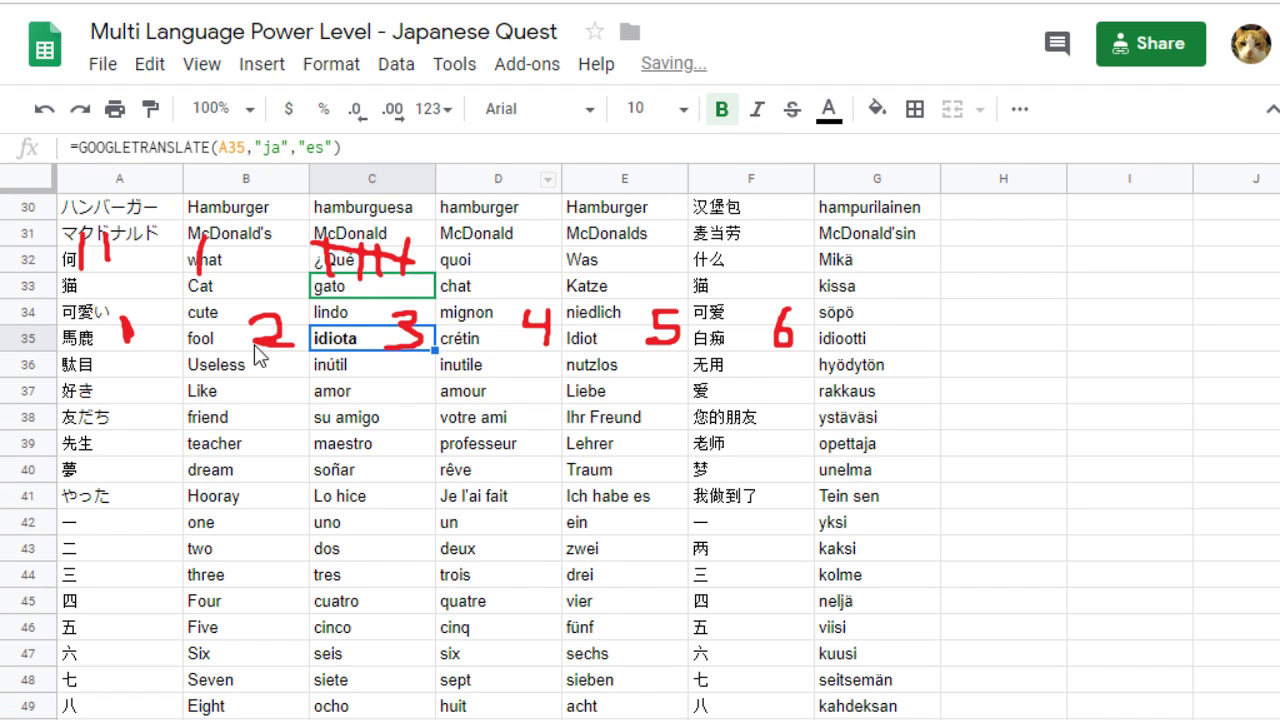
- Make the Japanese word 猫 in A33 and its Chinese translation 猫 in F33 bold
{"action": "left_click", "coordinate": [107, 296]}
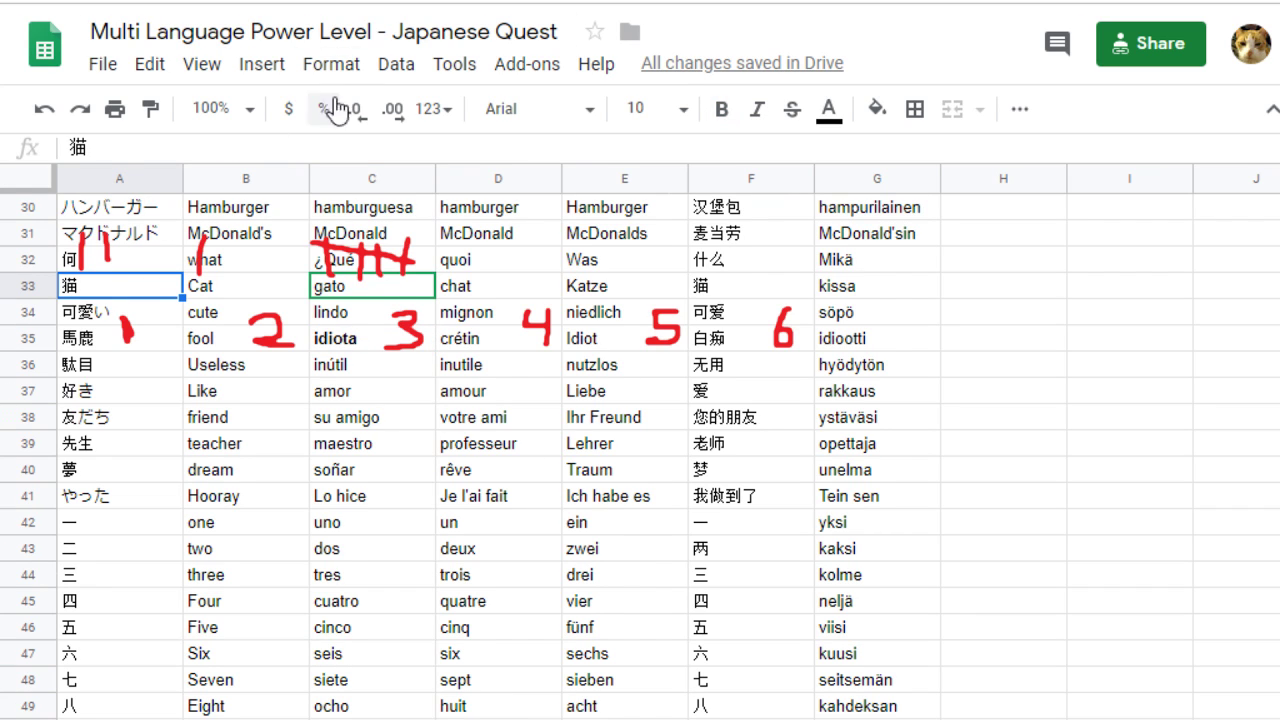
{"action": "left_click", "coordinate": [722, 112]}
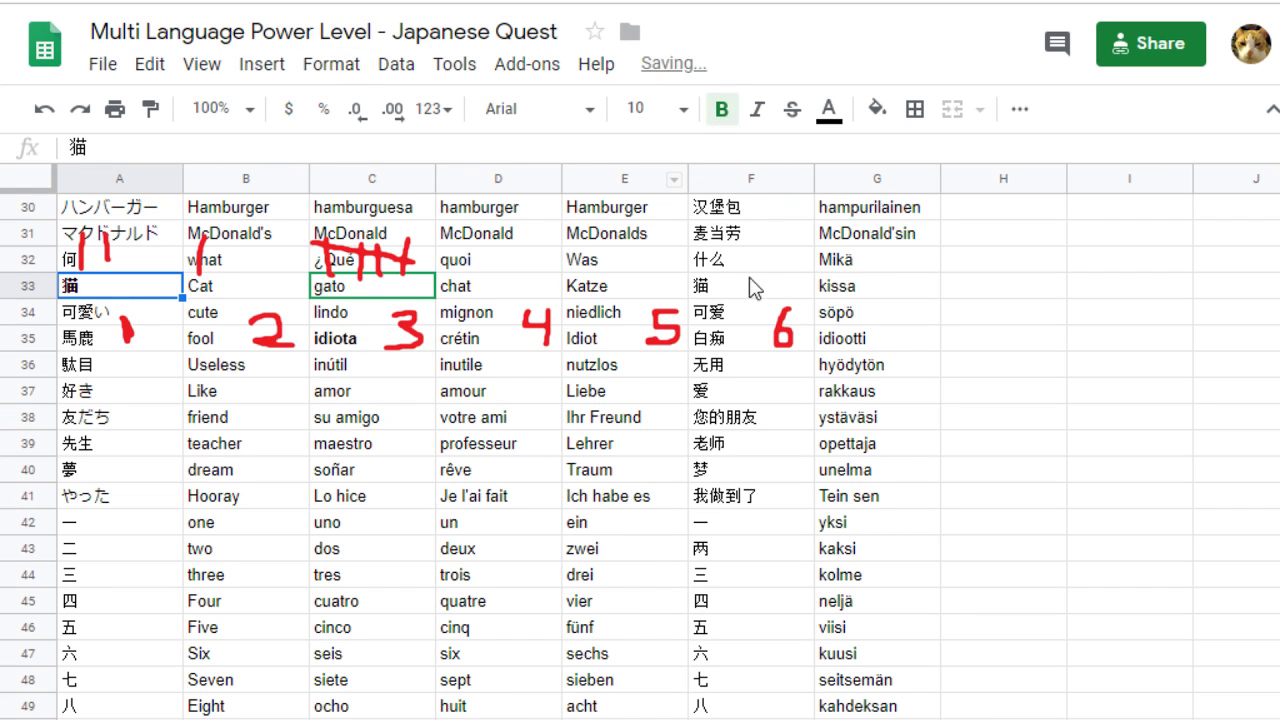
{"action": "left_click", "coordinate": [722, 290]}
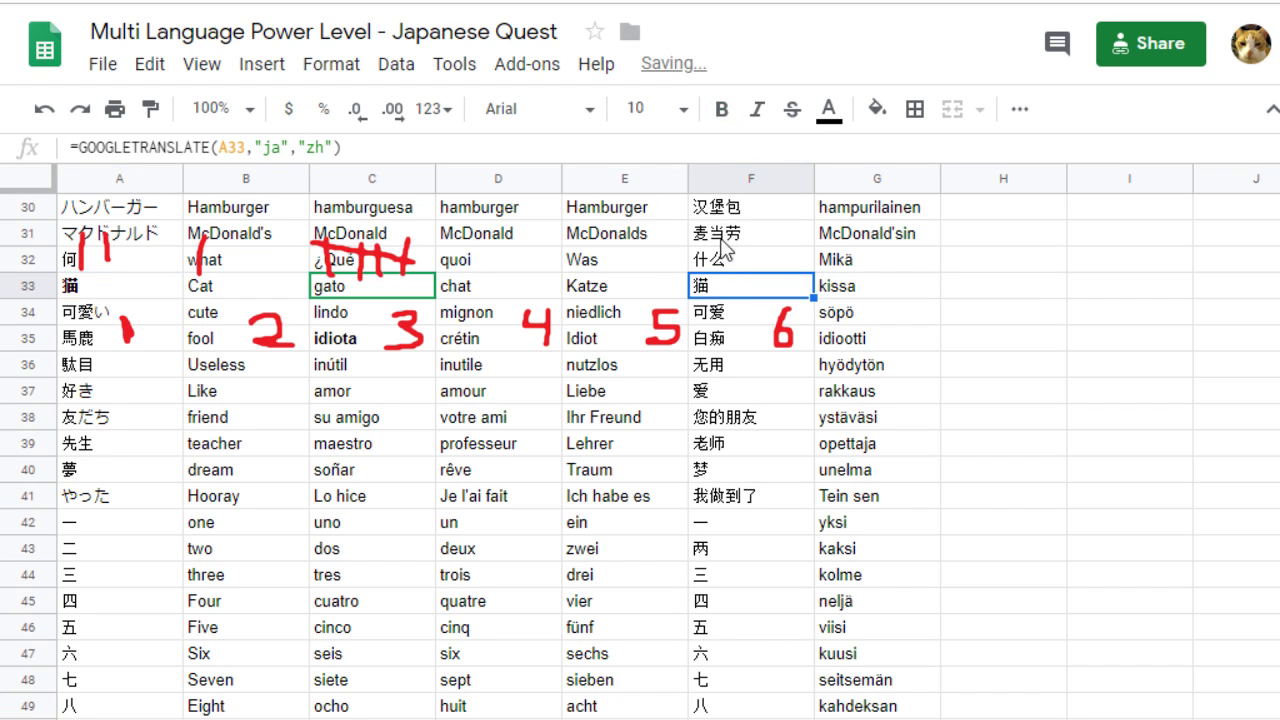
{"action": "left_click", "coordinate": [722, 112]}
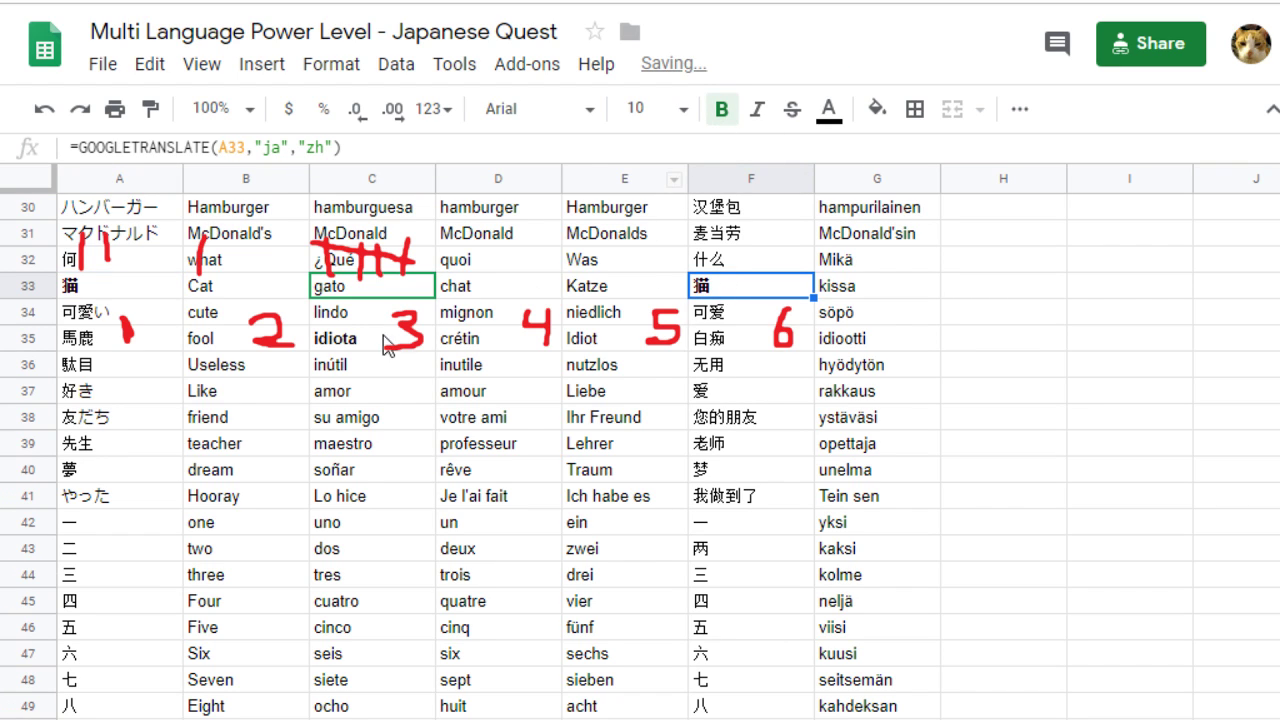
- Undo the red tally strokes over the Japanese, English and Spanish columns
{"action": "left_click", "coordinate": [388, 342]}
{"action": "left_click", "coordinate": [378, 370]}
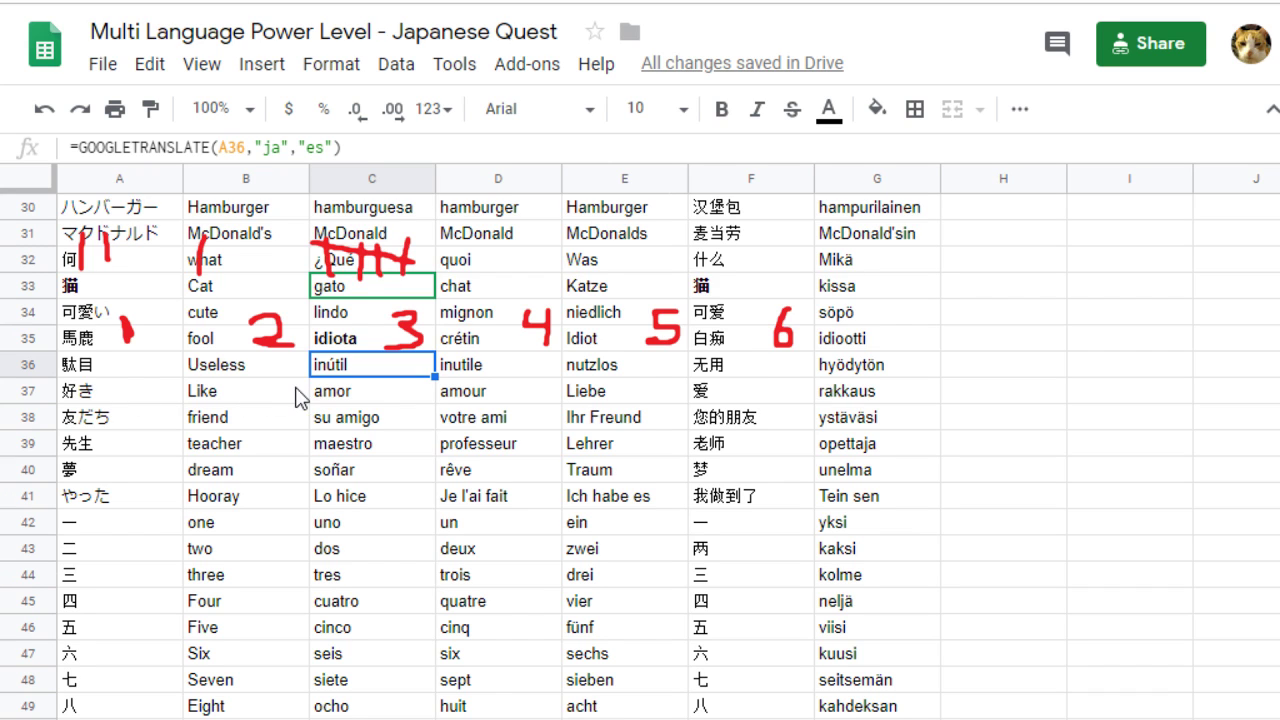
{"action": "scroll", "coordinate": [288, 398], "scroll_direction": "down", "scroll_amount": 1}
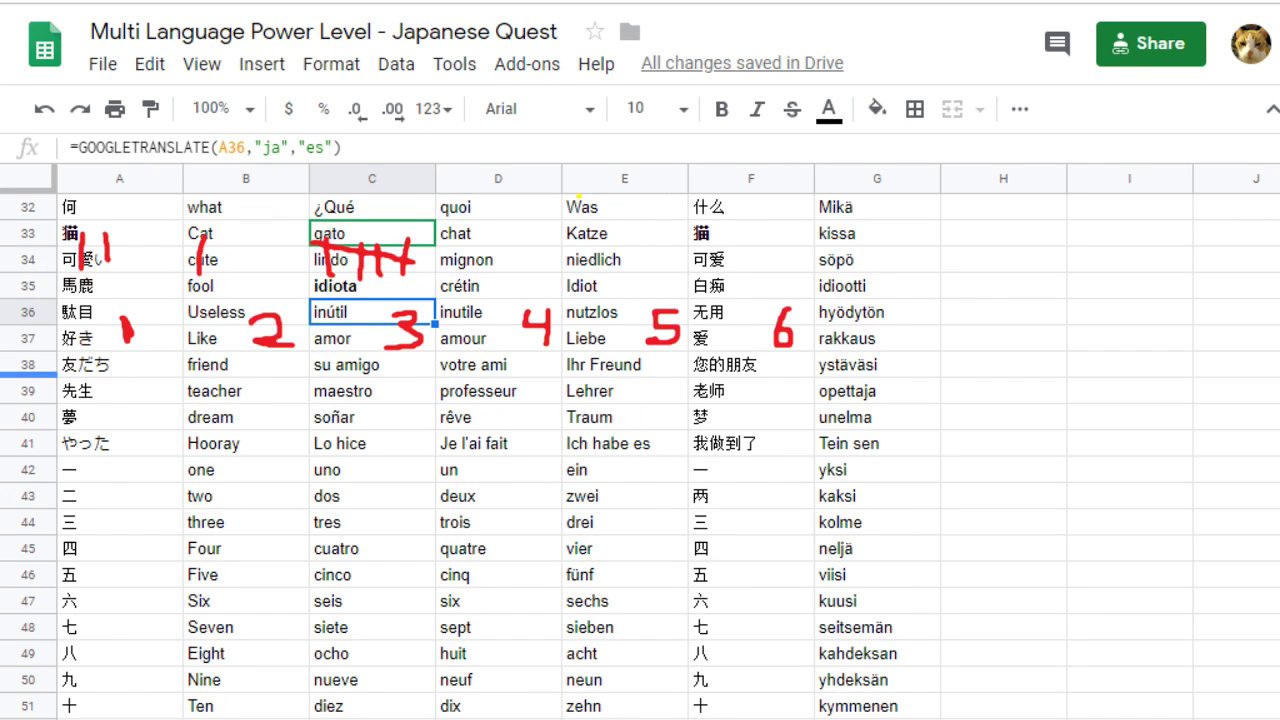
{"action": "key", "text": "ctrl+z"}
{"action": "key", "text": "ctrl+z"}
{"action": "key", "text": "ctrl+z"}
{"action": "key", "text": "ctrl+z"}
{"action": "key", "text": "ctrl+z"}
{"action": "key", "text": "ctrl+z"}
{"action": "key", "text": "ctrl+z"}
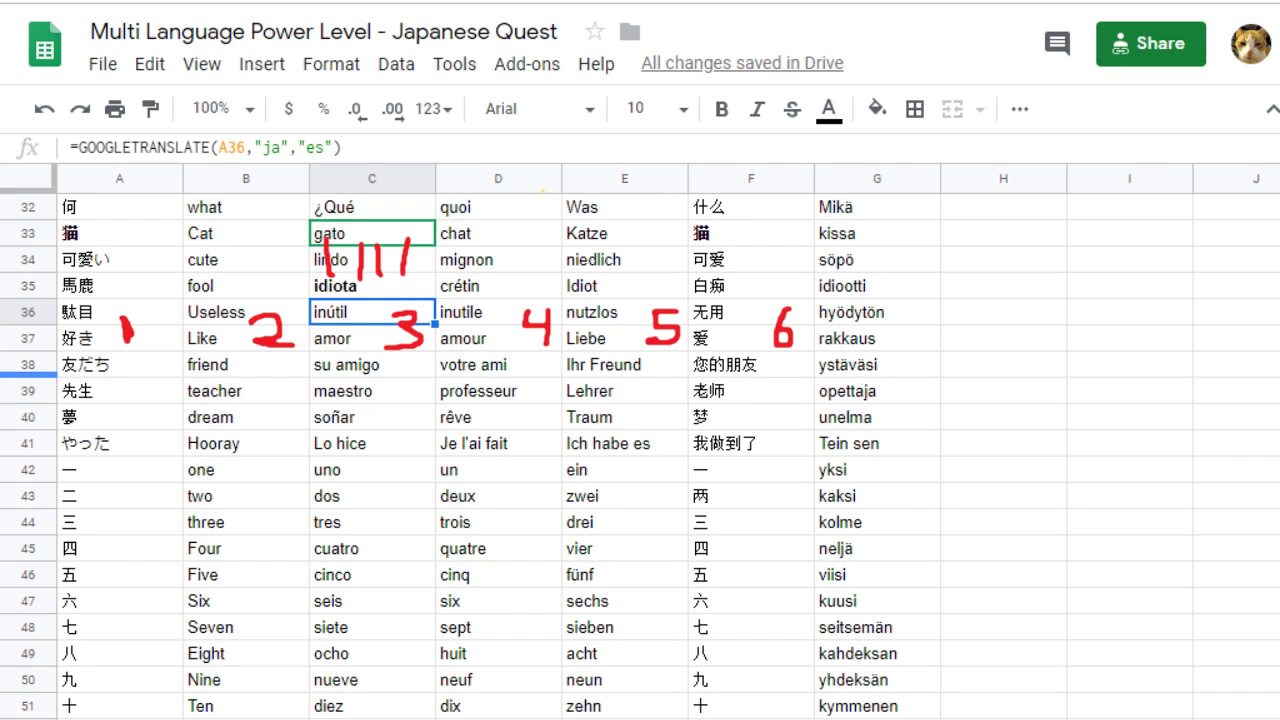
{"action": "key", "text": "ctrl+z"}
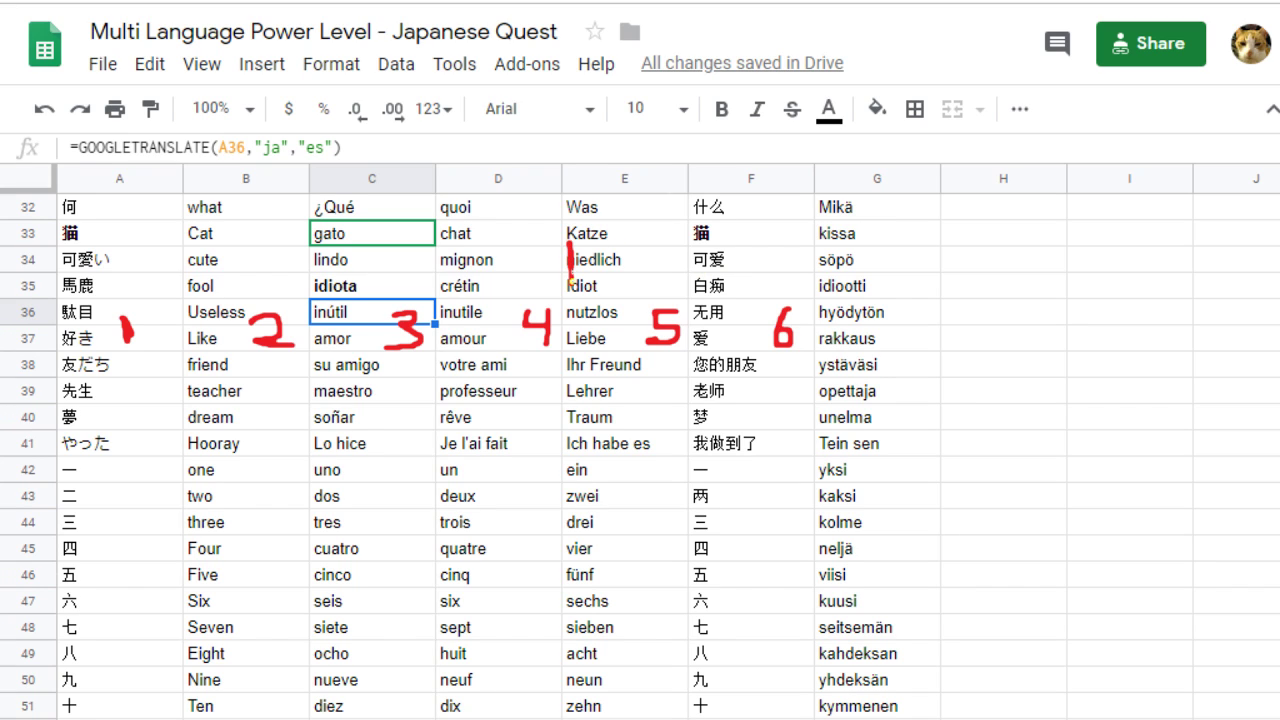
- Draw red tally strokes above the numbered row: one for German, three for French and four for Spanish
{"action": "left_click_drag", "start_coordinate": [570, 281], "coordinate": [571, 285]}
{"action": "left_click_drag", "start_coordinate": [450, 230], "coordinate": [449, 282]}
{"action": "left_click_drag", "start_coordinate": [474, 231], "coordinate": [474, 278]}
{"action": "left_click_drag", "start_coordinate": [322, 274], "coordinate": [323, 222]}
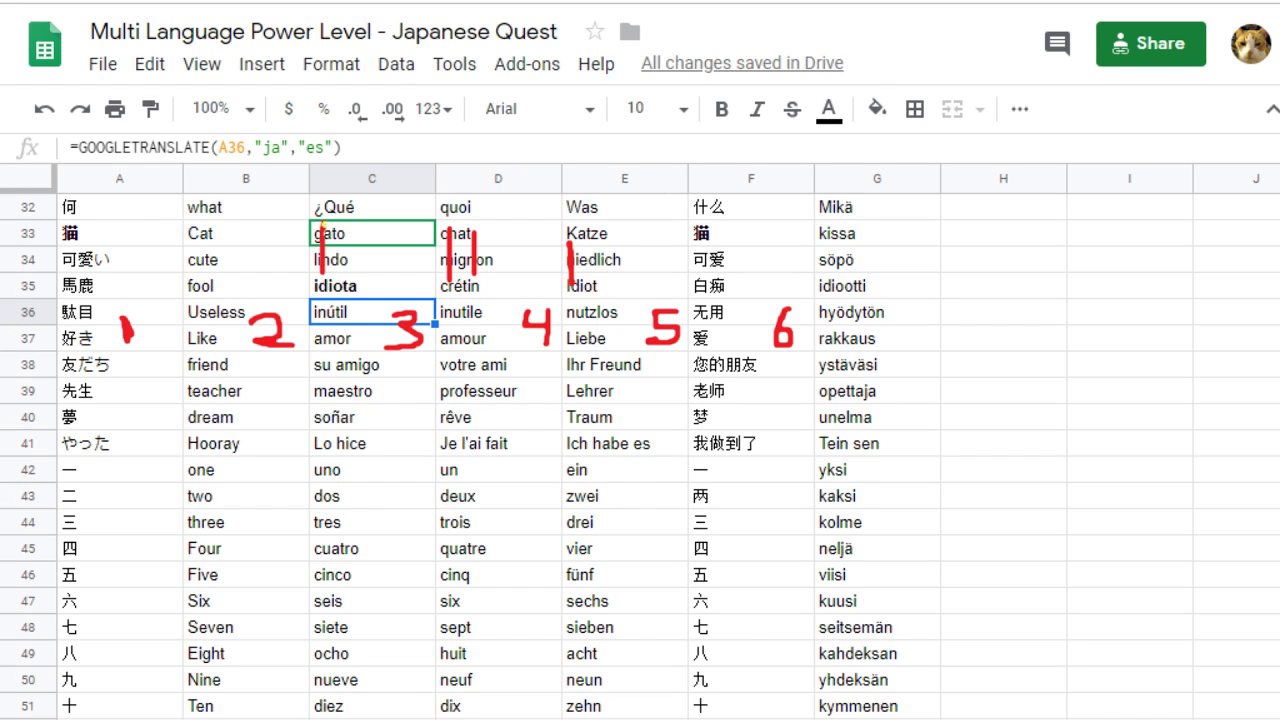
{"action": "left_click_drag", "start_coordinate": [344, 270], "coordinate": [343, 226]}
{"action": "left_click_drag", "start_coordinate": [372, 272], "coordinate": [371, 232]}
{"action": "left_click_drag", "start_coordinate": [497, 274], "coordinate": [497, 234]}
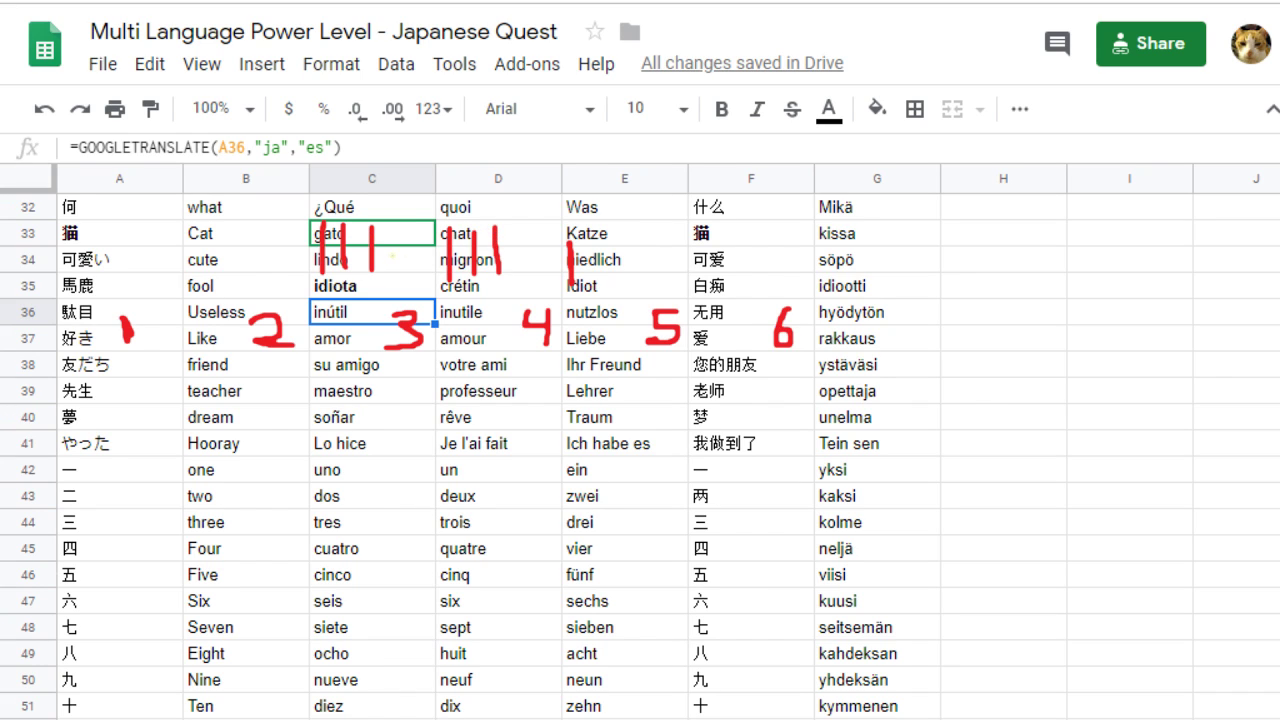
{"action": "left_click_drag", "start_coordinate": [389, 276], "coordinate": [392, 229]}
- Examine the Spanish translations in rows 37 to 41 against their English and French equivalents
{"action": "left_click", "coordinate": [485, 443]}
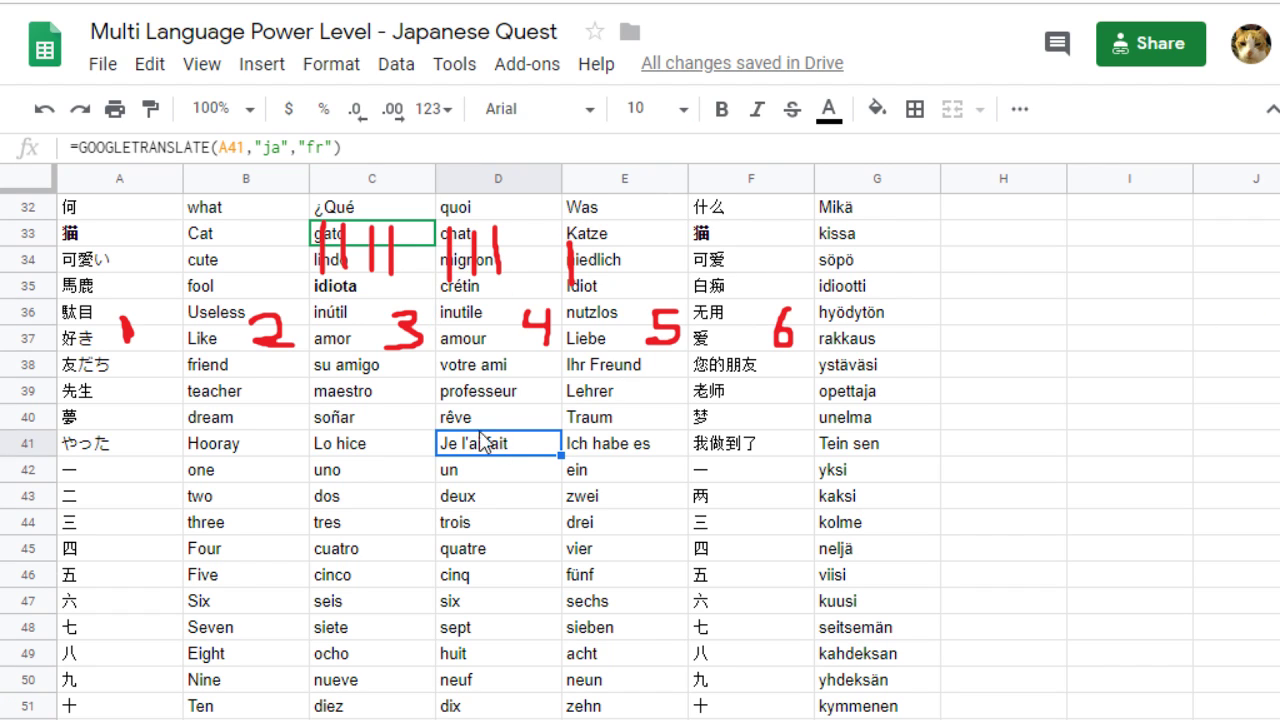
{"action": "left_click", "coordinate": [358, 393]}
{"action": "left_click", "coordinate": [343, 420]}
{"action": "left_click", "coordinate": [345, 450]}
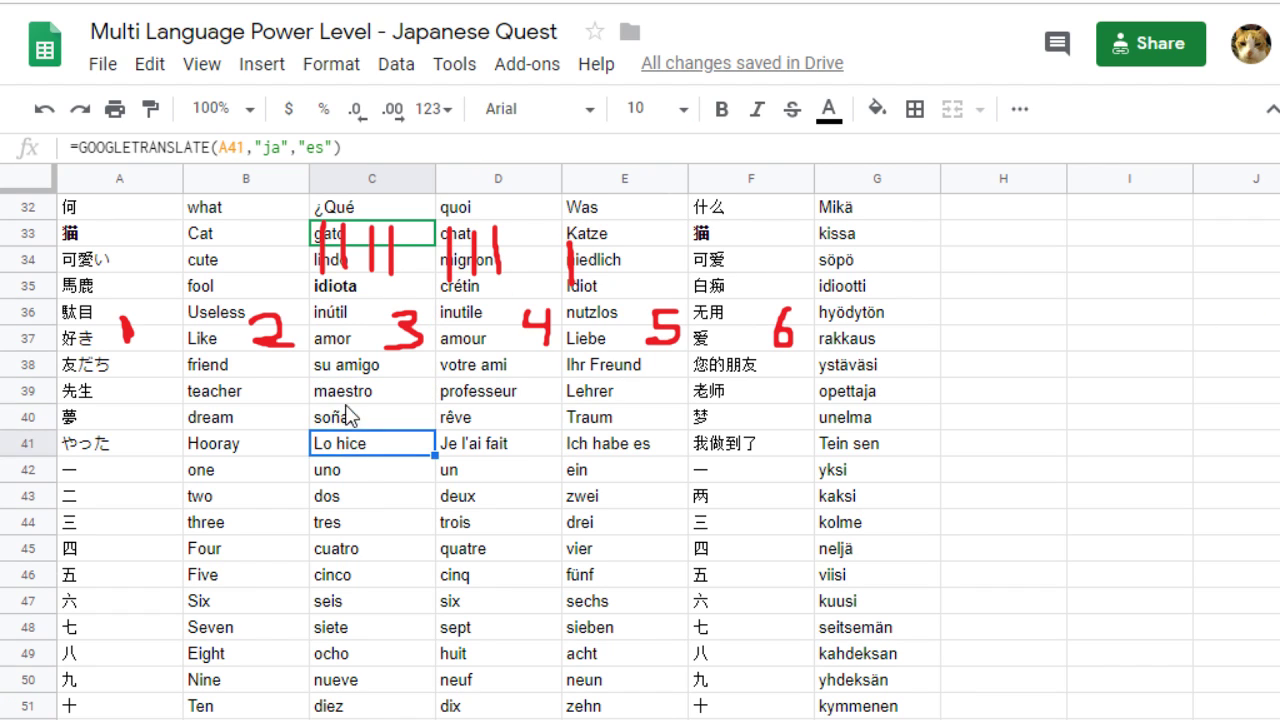
{"action": "left_click", "coordinate": [343, 393]}
{"action": "left_click", "coordinate": [345, 368]}
{"action": "left_click", "coordinate": [214, 400]}
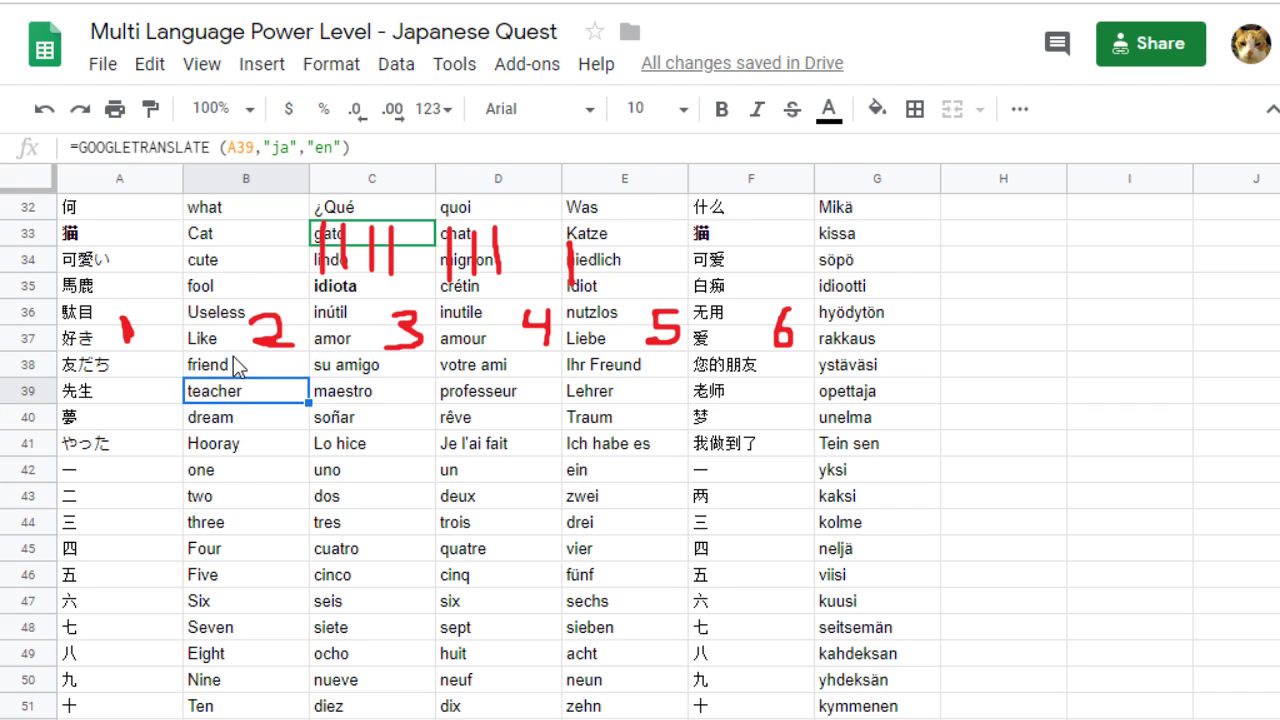
{"action": "left_click", "coordinate": [228, 345]}
{"action": "left_click", "coordinate": [350, 345]}
{"action": "left_click", "coordinate": [362, 372]}
{"action": "left_click", "coordinate": [356, 342]}
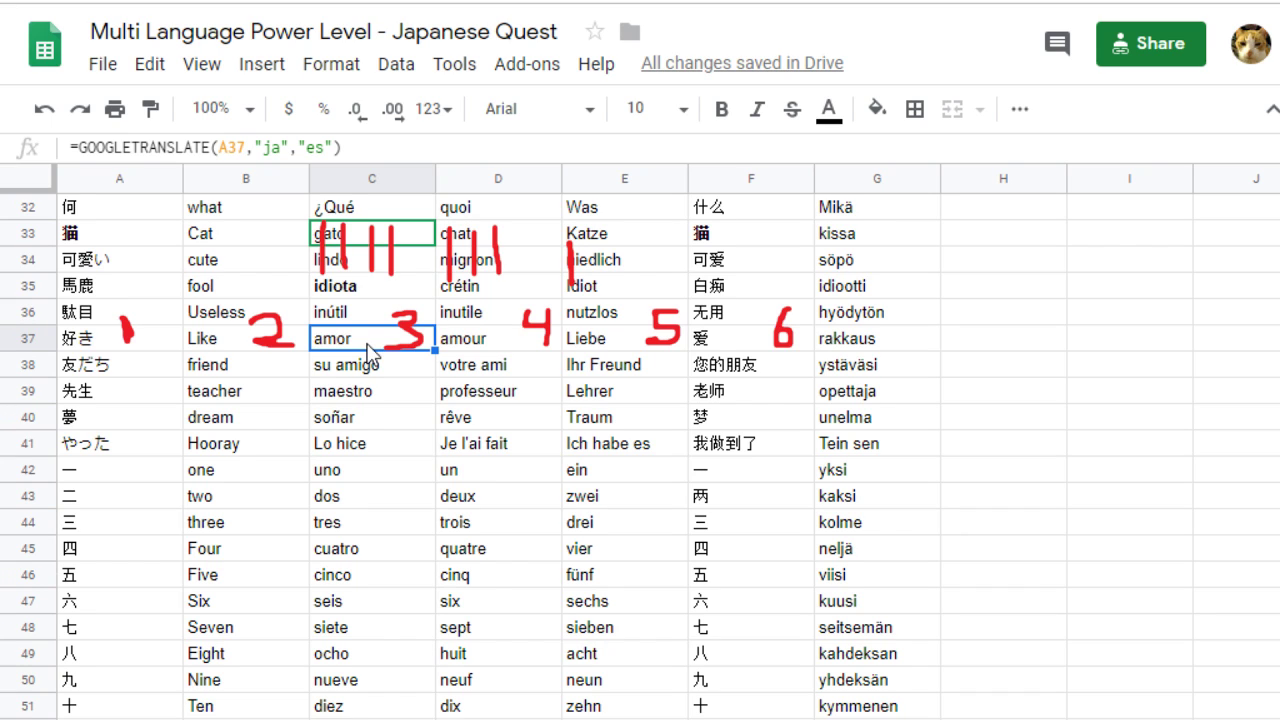
- Make the Spanish translation "amor" in C37 bold
{"action": "left_click", "coordinate": [366, 313]}
{"action": "left_click", "coordinate": [364, 338]}
{"action": "left_click", "coordinate": [721, 110]}
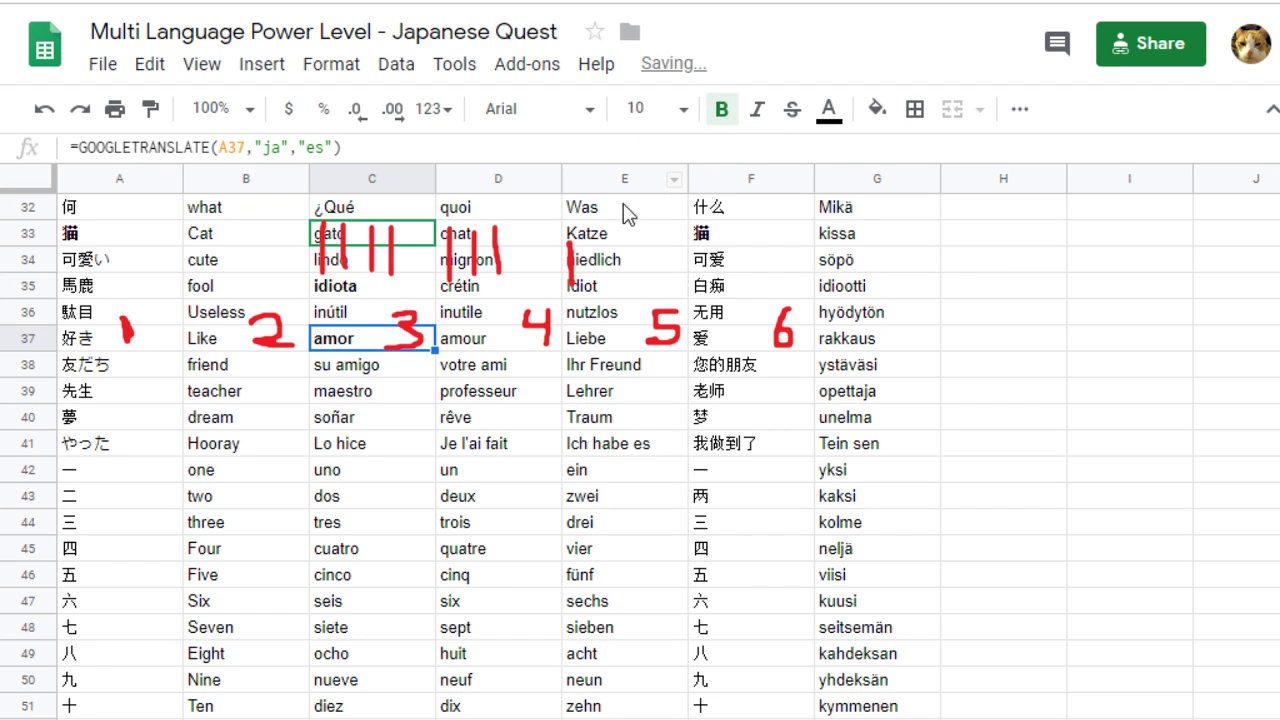
- Compare the Spanish words around "amor" in rows 36 to 41 with one another and with the French "amour"
{"action": "left_click", "coordinate": [338, 392]}
{"action": "left_click", "coordinate": [358, 336]}
{"action": "left_click", "coordinate": [357, 321]}
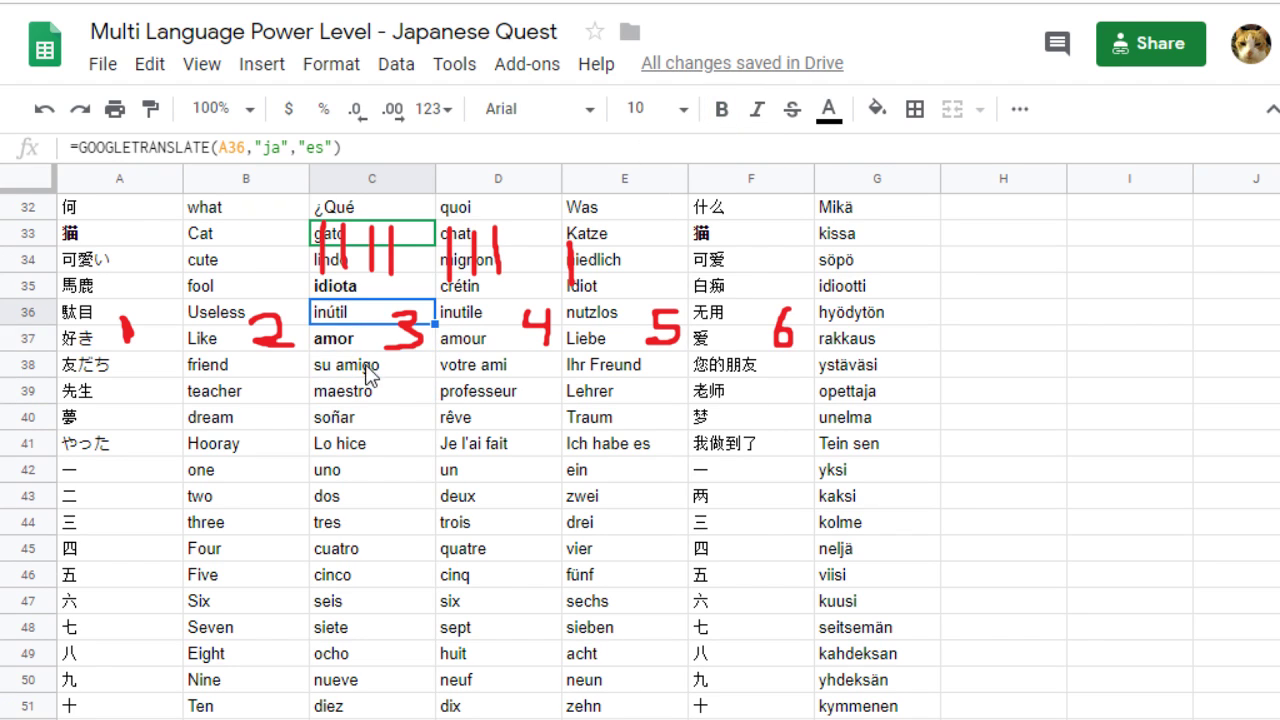
{"action": "left_click", "coordinate": [352, 368]}
{"action": "left_click", "coordinate": [354, 450]}
{"action": "left_click", "coordinate": [344, 364]}
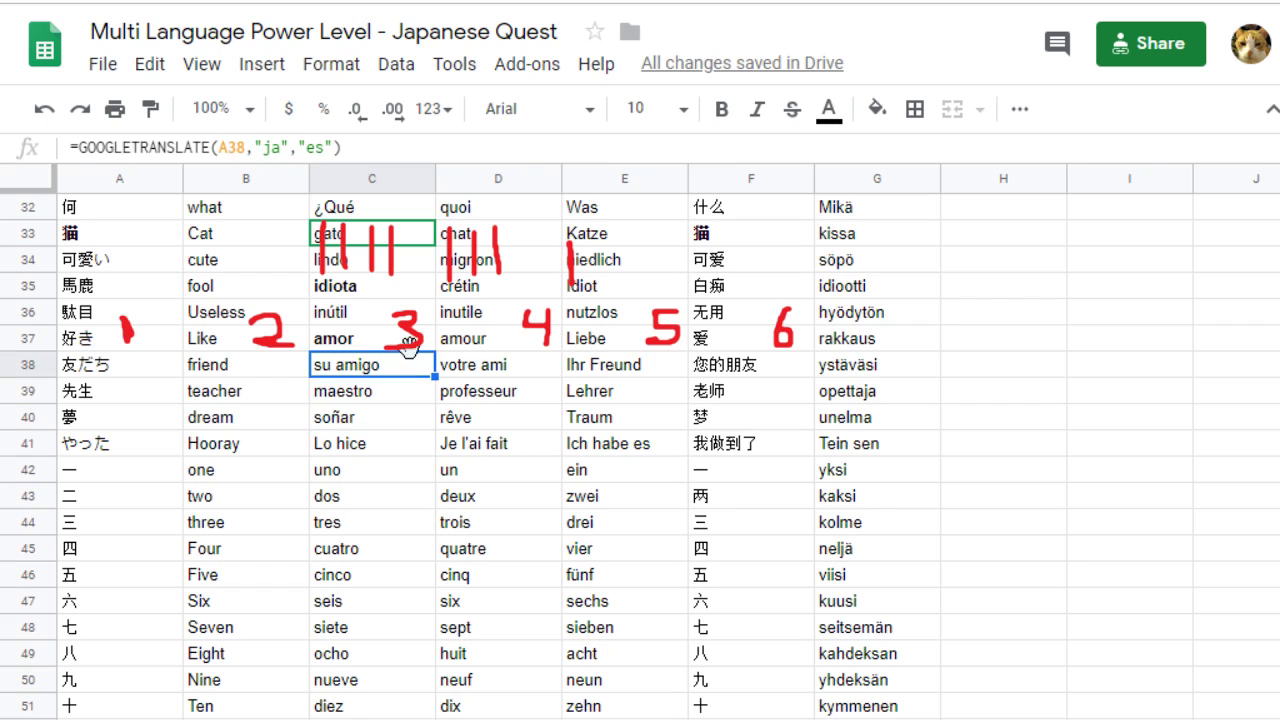
{"action": "left_click", "coordinate": [473, 345]}
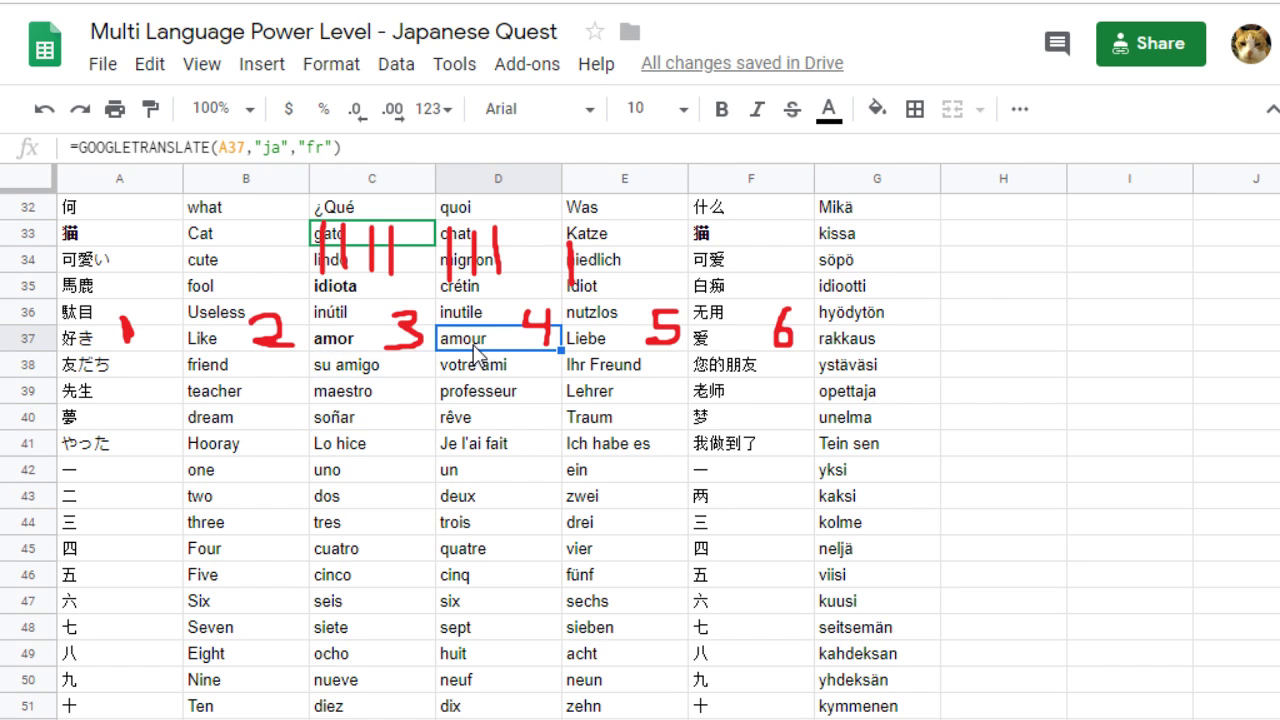
{"action": "left_click", "coordinate": [344, 362]}
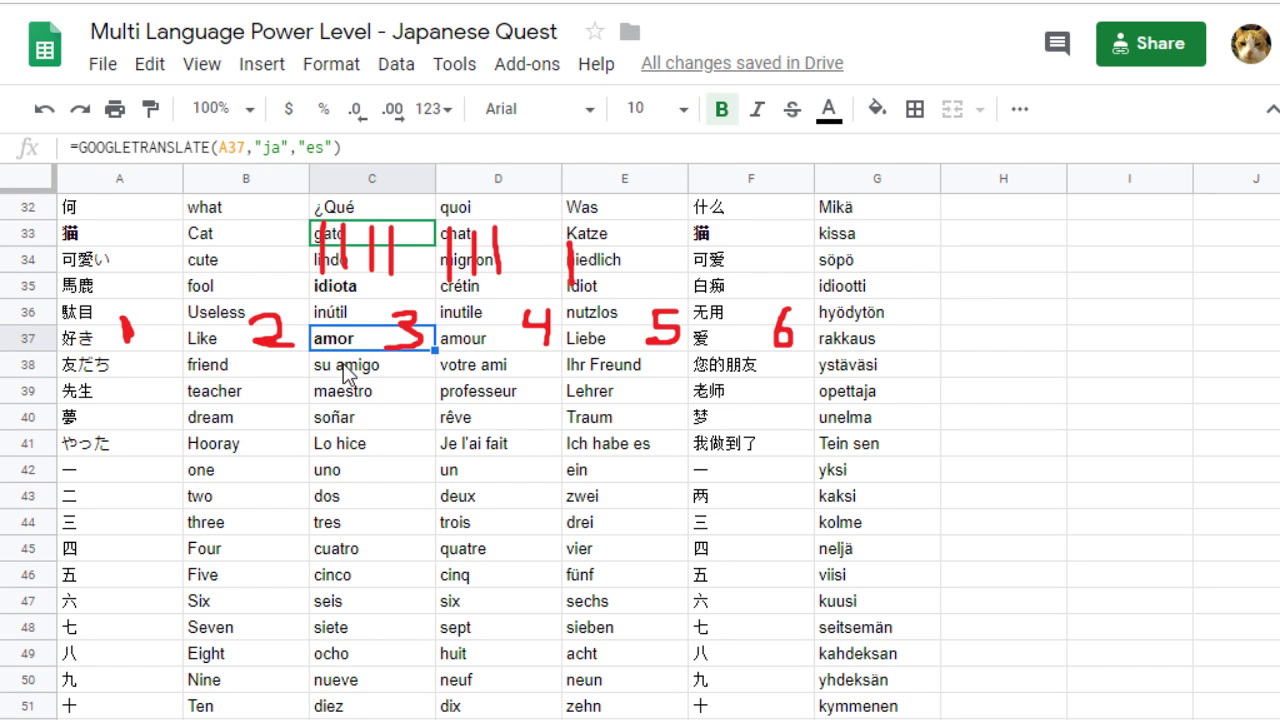
{"action": "left_click", "coordinate": [344, 340]}
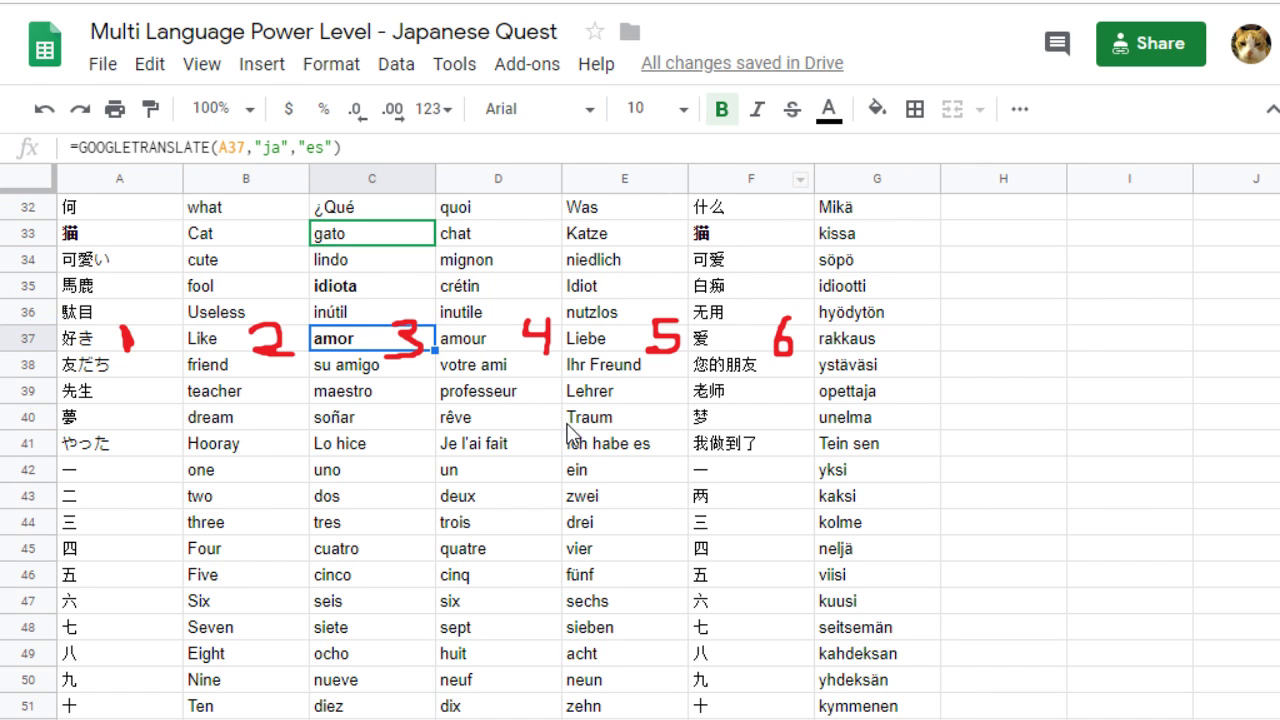
- Go through 夢 in row 40 and its English, Spanish, French, German, Chinese and Finnish translations one by one
{"action": "scroll", "coordinate": [572, 422], "scroll_direction": "up", "scroll_amount": 1}
{"action": "scroll", "coordinate": [572, 422], "scroll_direction": "down", "scroll_amount": 3}
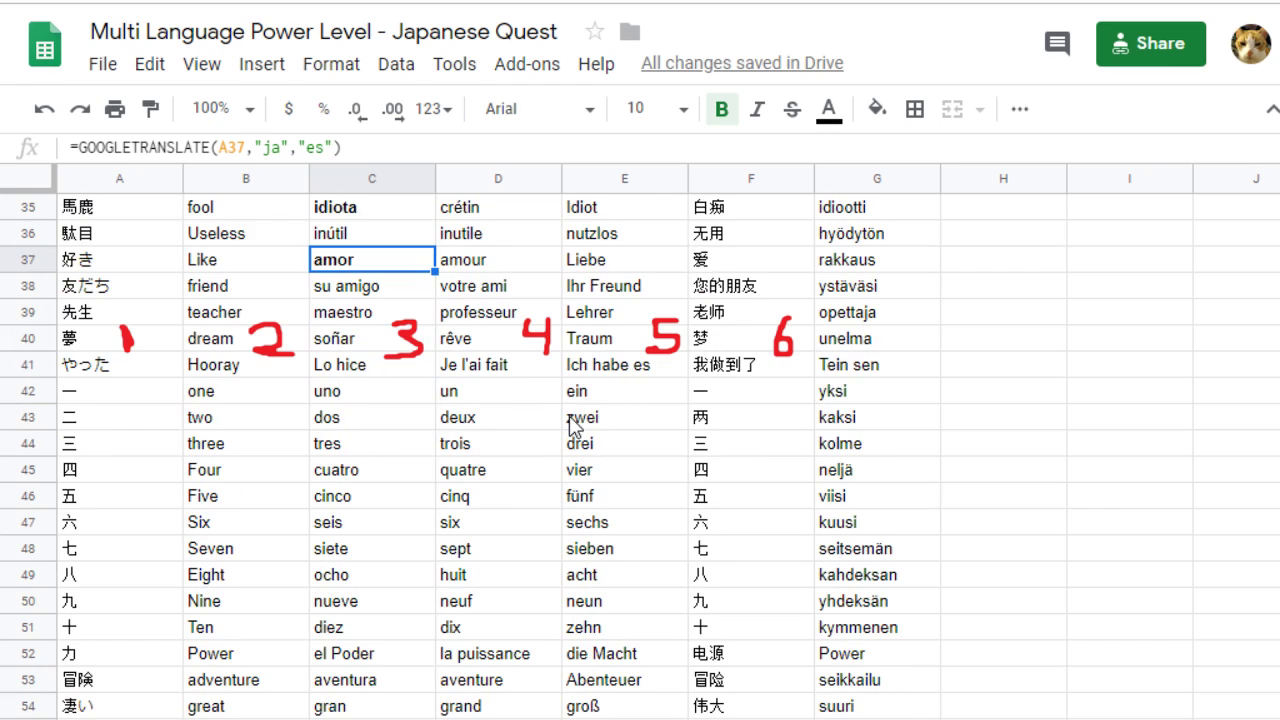
{"action": "left_click", "coordinate": [96, 345]}
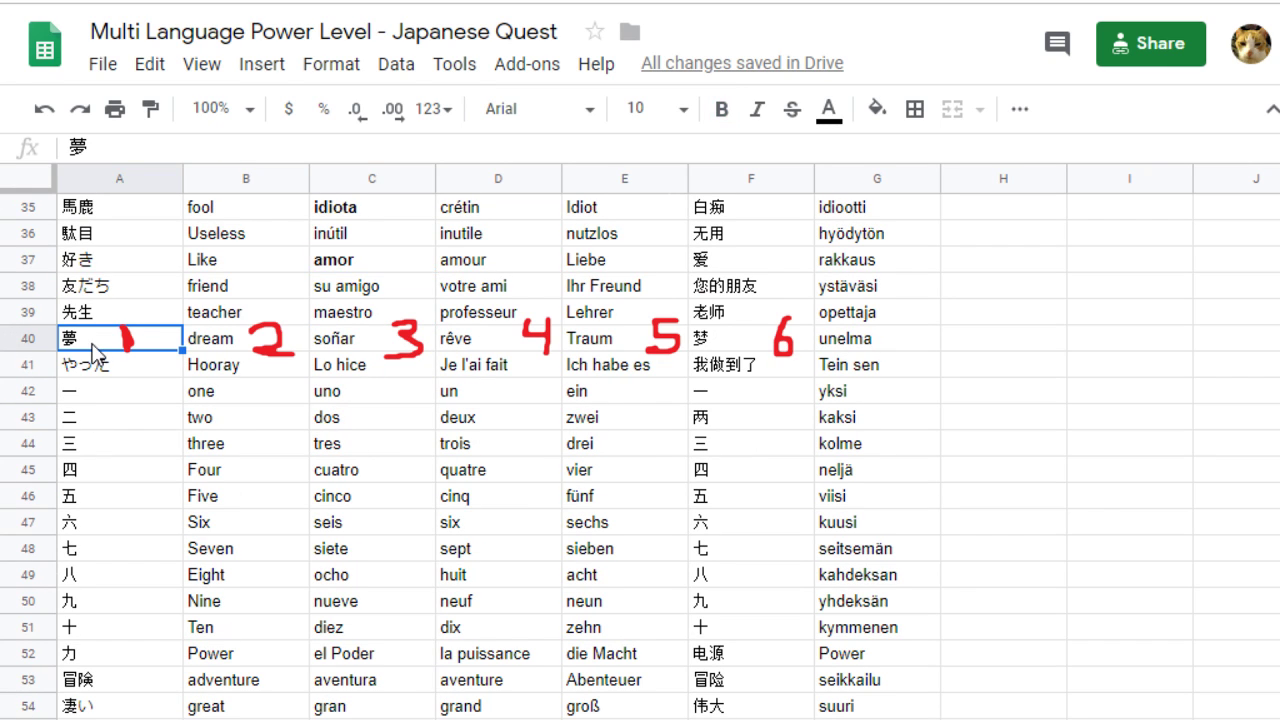
{"action": "left_click", "coordinate": [255, 347]}
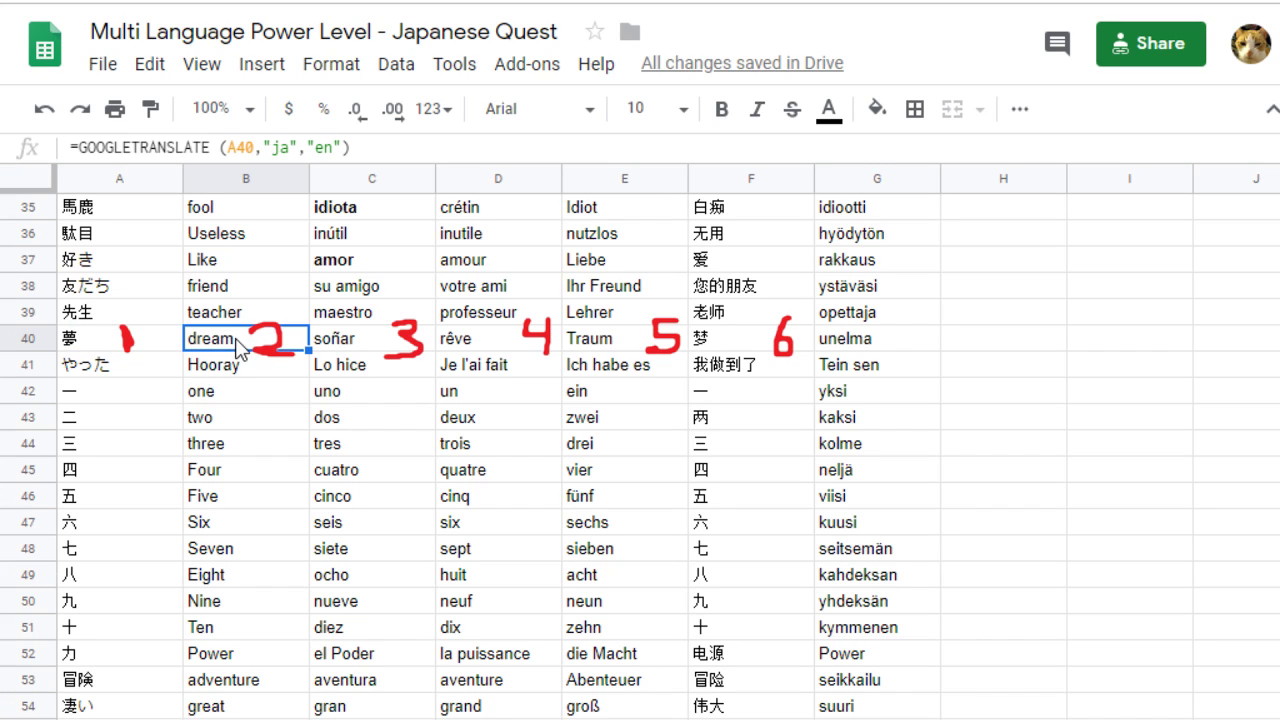
{"action": "left_click", "coordinate": [366, 345]}
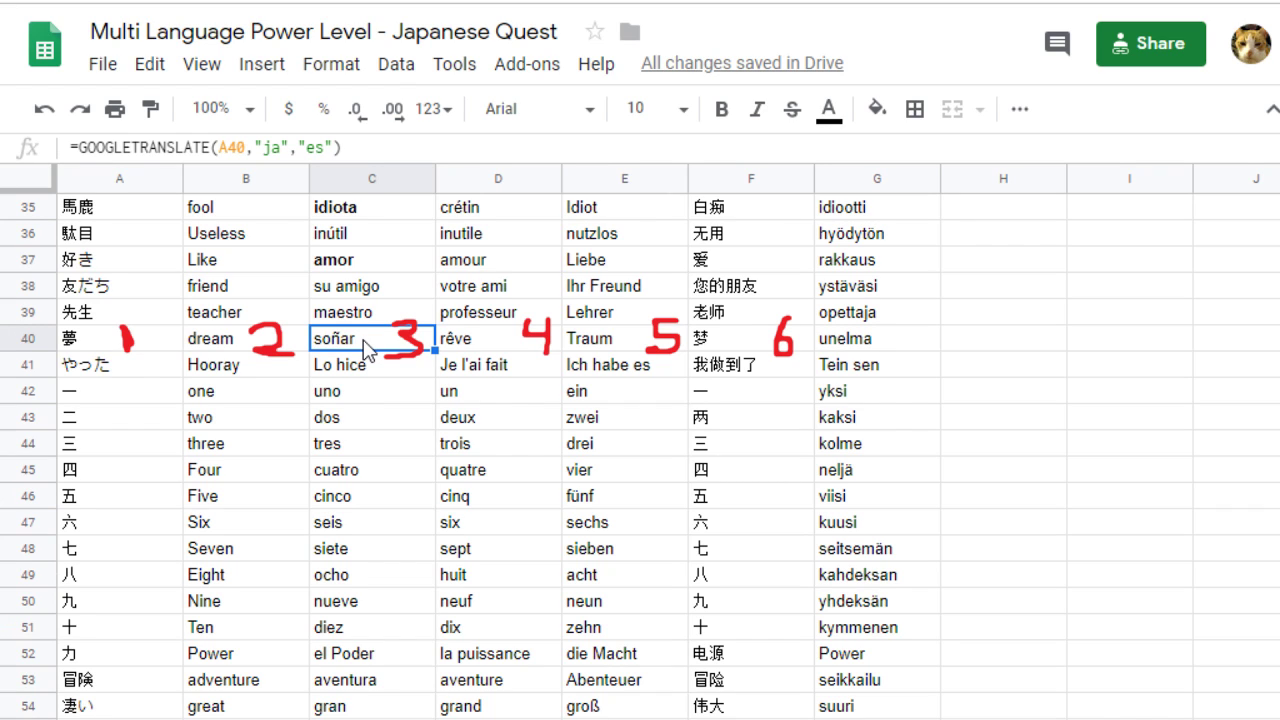
{"action": "left_click", "coordinate": [480, 344]}
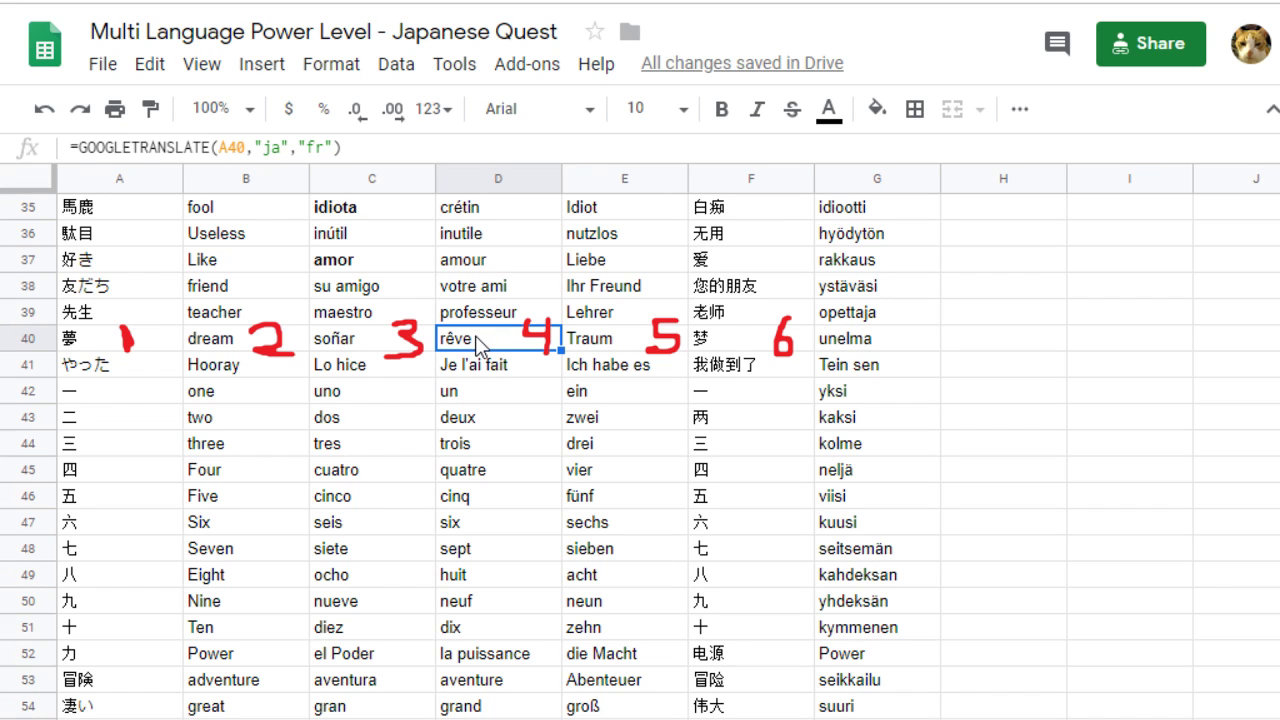
{"action": "left_click", "coordinate": [612, 344]}
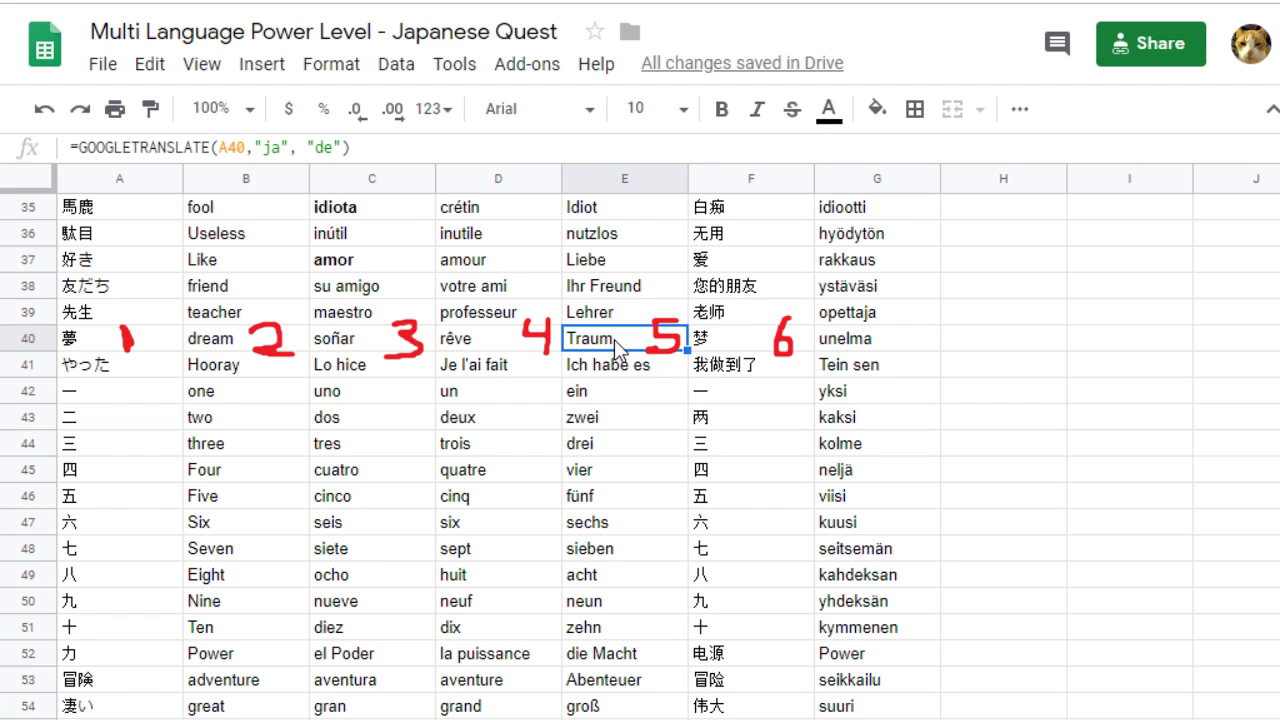
{"action": "left_click", "coordinate": [719, 340]}
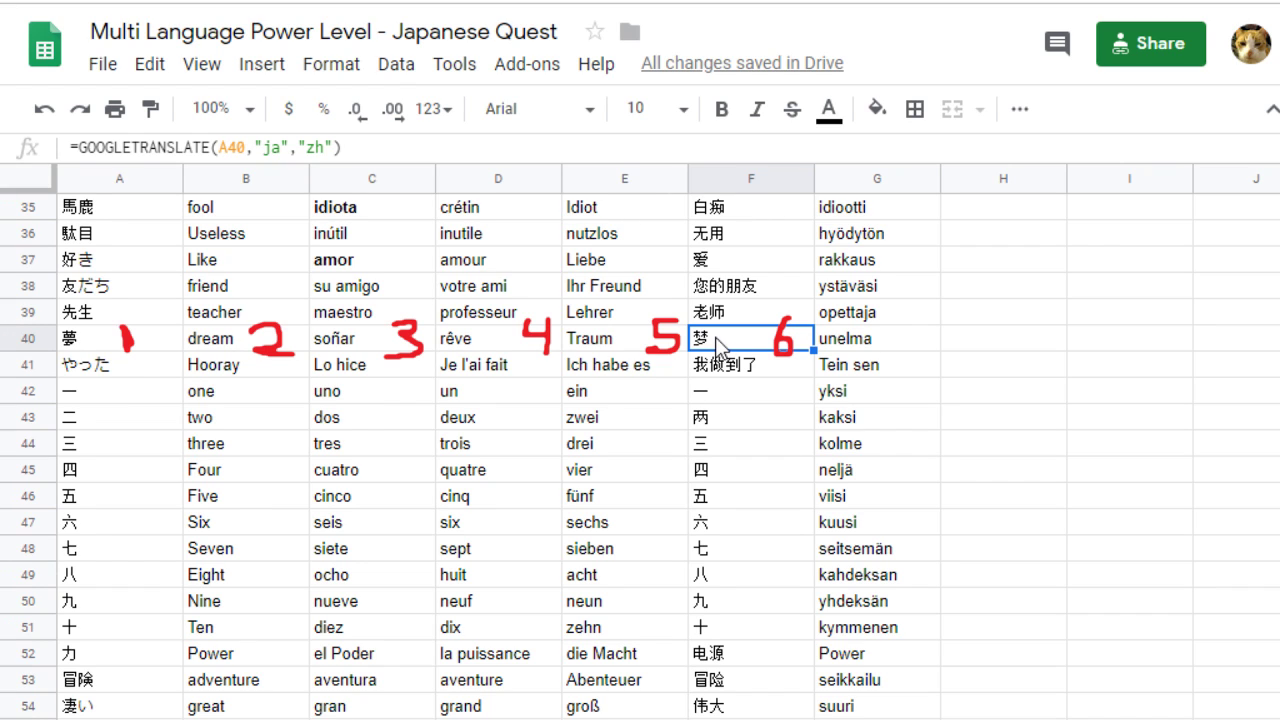
{"action": "left_click", "coordinate": [864, 342]}
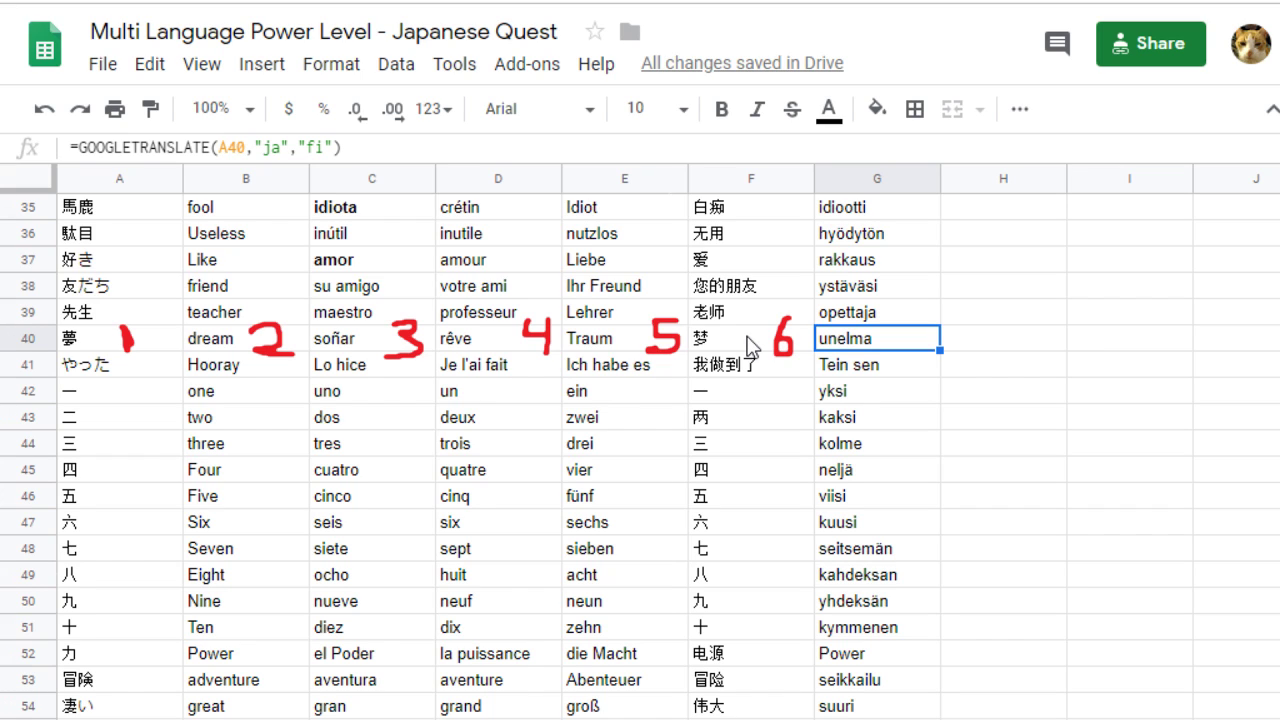
- Draw red tally strokes above row 40: one for Finnish, one for French and two for English
{"action": "left_click", "coordinate": [498, 340]}
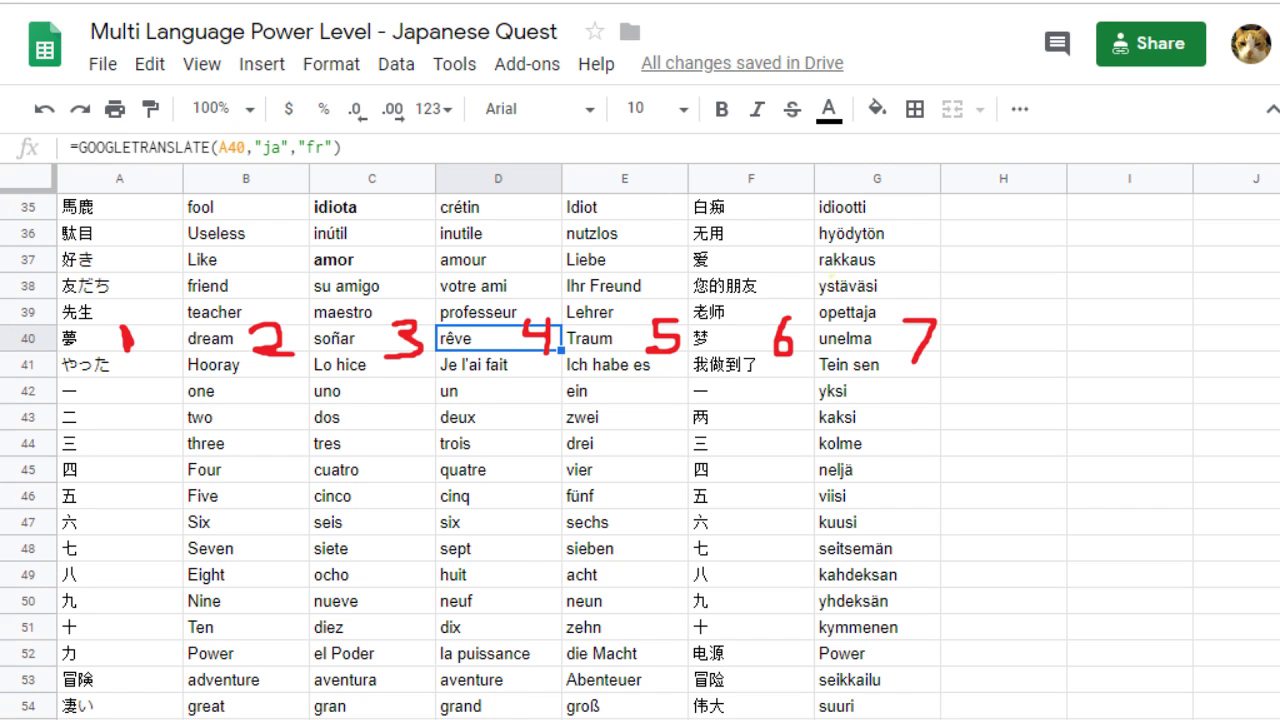
{"action": "left_click_drag", "start_coordinate": [832, 247], "coordinate": [829, 277]}
{"action": "left_click_drag", "start_coordinate": [461, 271], "coordinate": [464, 232]}
{"action": "mouse_move", "coordinate": [204, 274]}
{"action": "left_mouse_down"}
{"action": "mouse_move", "coordinate": [200, 232]}
{"action": "mouse_move", "coordinate": [225, 234]}
{"action": "left_mouse_up"}
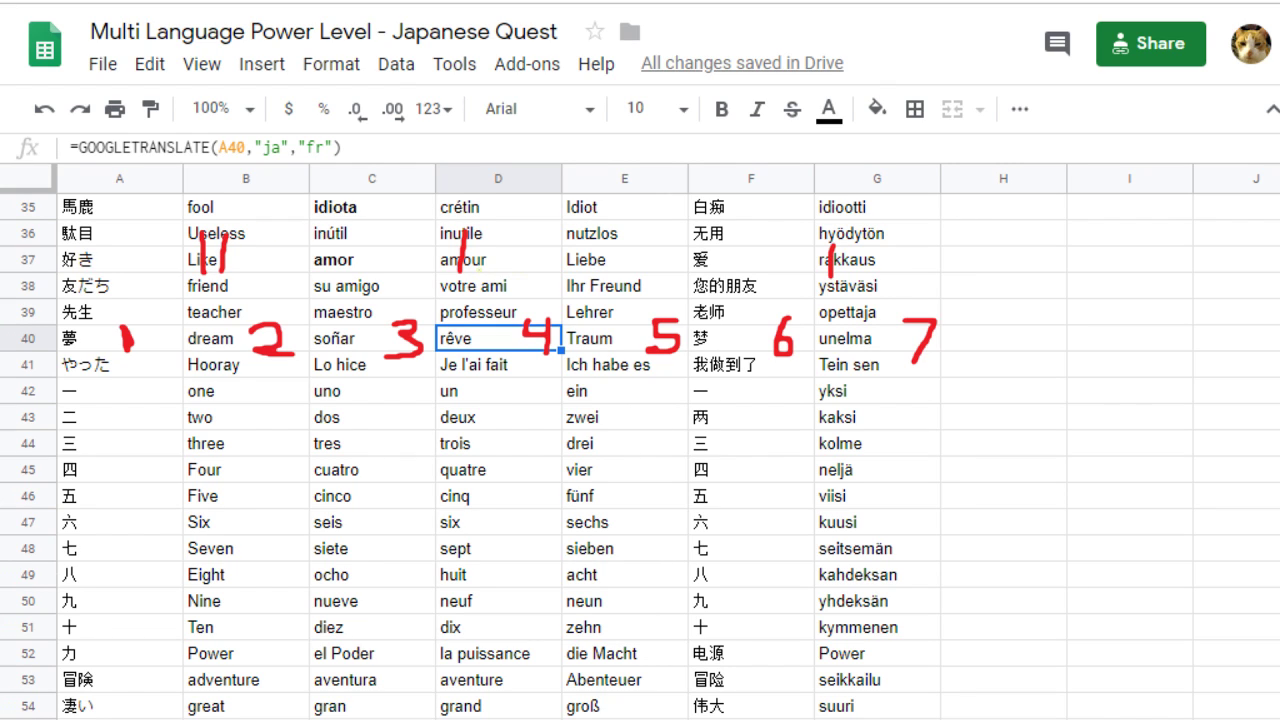
- Add red tally strokes above row 40: two more for French, two for German and one more for Finnish
{"action": "left_click_drag", "start_coordinate": [481, 273], "coordinate": [487, 234]}
{"action": "left_click_drag", "start_coordinate": [593, 242], "coordinate": [589, 280]}
{"action": "left_click_drag", "start_coordinate": [855, 285], "coordinate": [851, 241]}
{"action": "left_click_drag", "start_coordinate": [620, 284], "coordinate": [625, 230]}
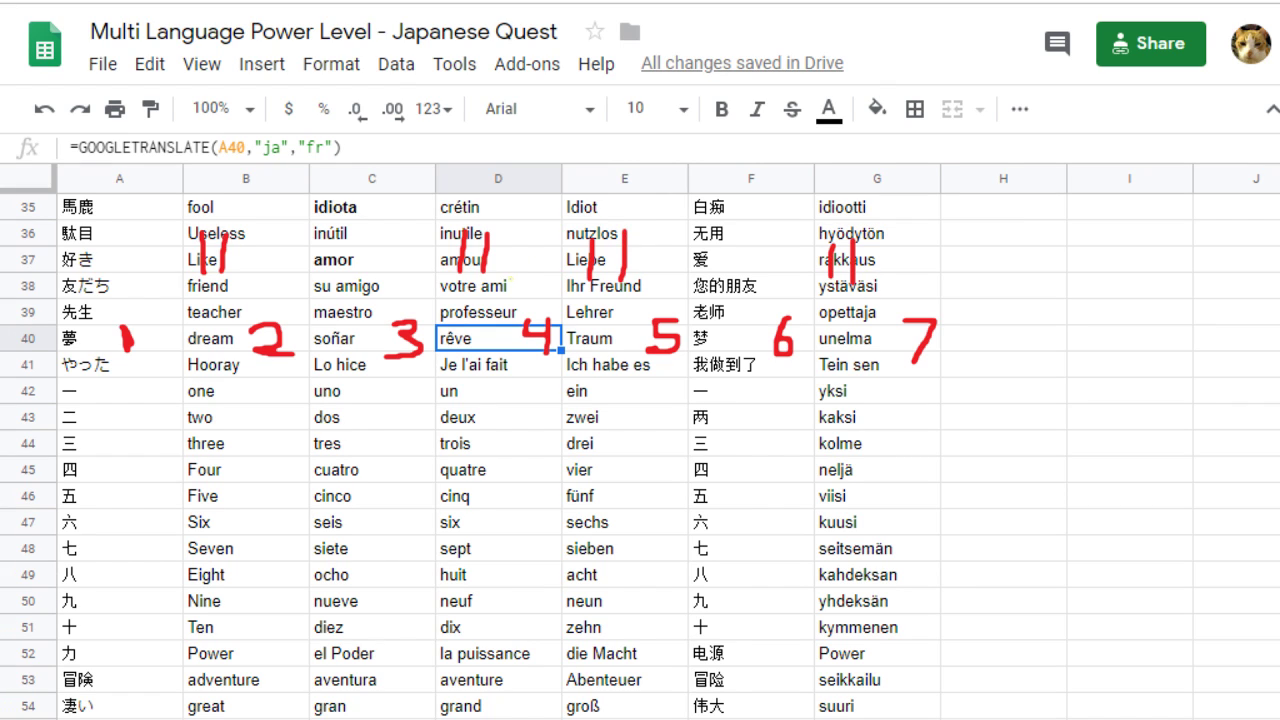
{"action": "left_click_drag", "start_coordinate": [509, 283], "coordinate": [518, 236]}
{"action": "left_click_drag", "start_coordinate": [519, 234], "coordinate": [520, 233]}
- Make the French translation "rêve" in D40 bold
{"action": "double_click", "coordinate": [468, 330]}
{"action": "key", "text": "ctrl+a"}
{"action": "left_click", "coordinate": [468, 330]}
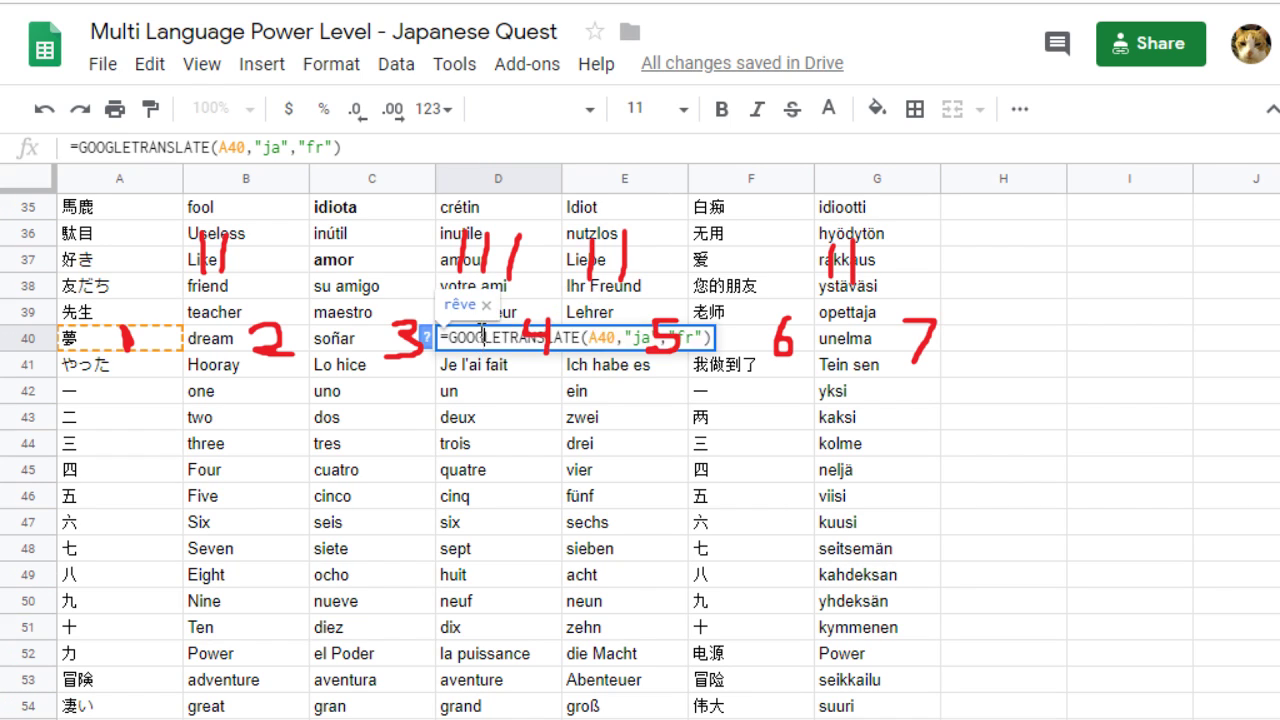
{"action": "left_click", "coordinate": [532, 315]}
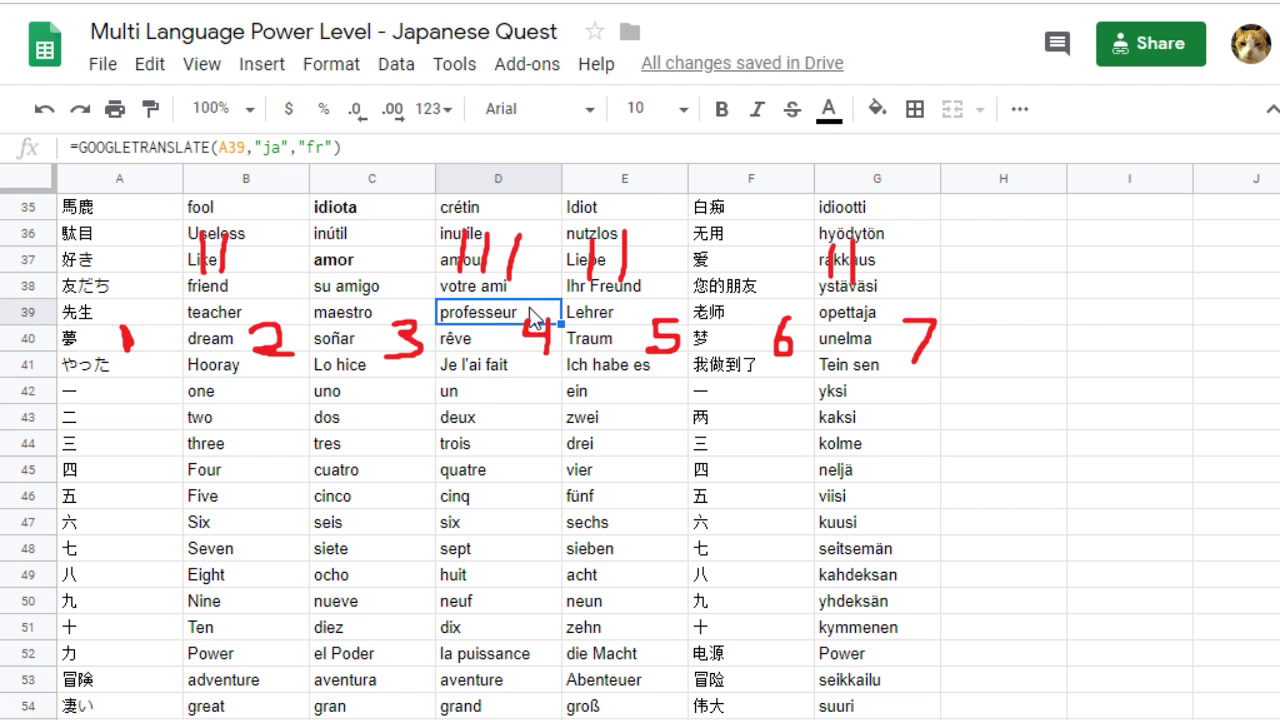
{"action": "left_click", "coordinate": [502, 350]}
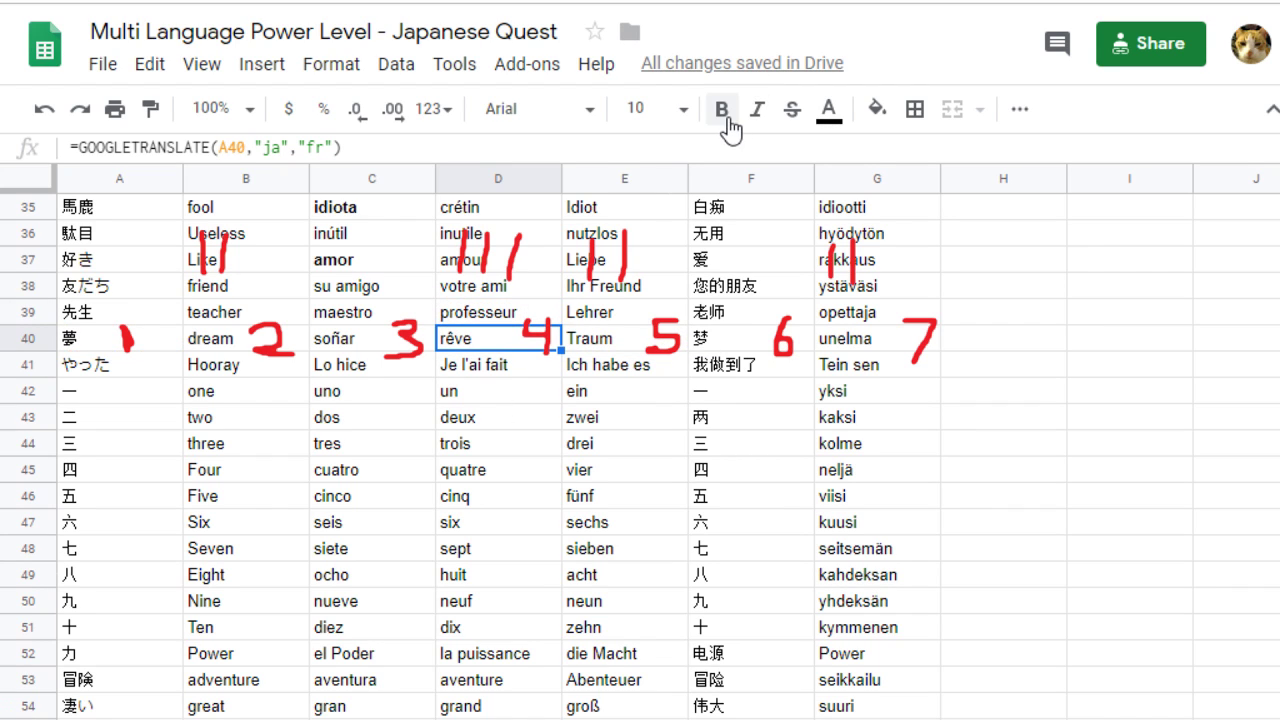
{"action": "left_click", "coordinate": [726, 118]}
{"action": "left_click", "coordinate": [484, 369]}
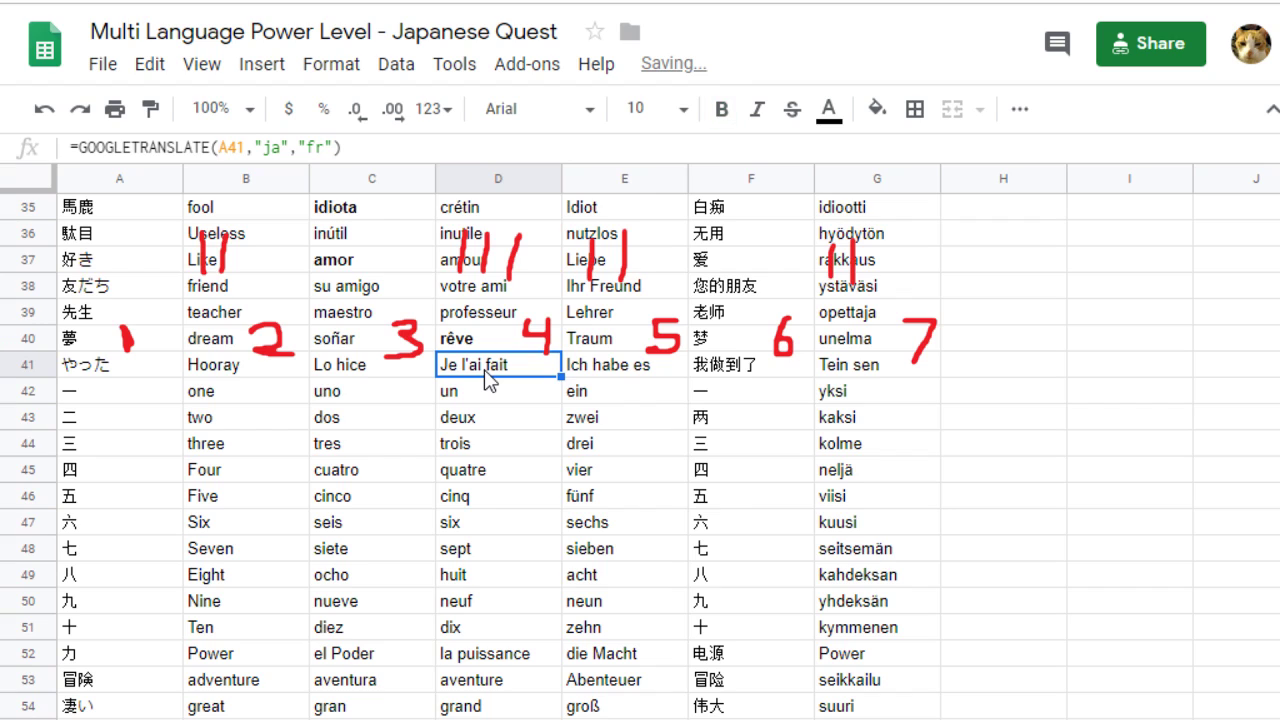
{"action": "left_click", "coordinate": [490, 392]}
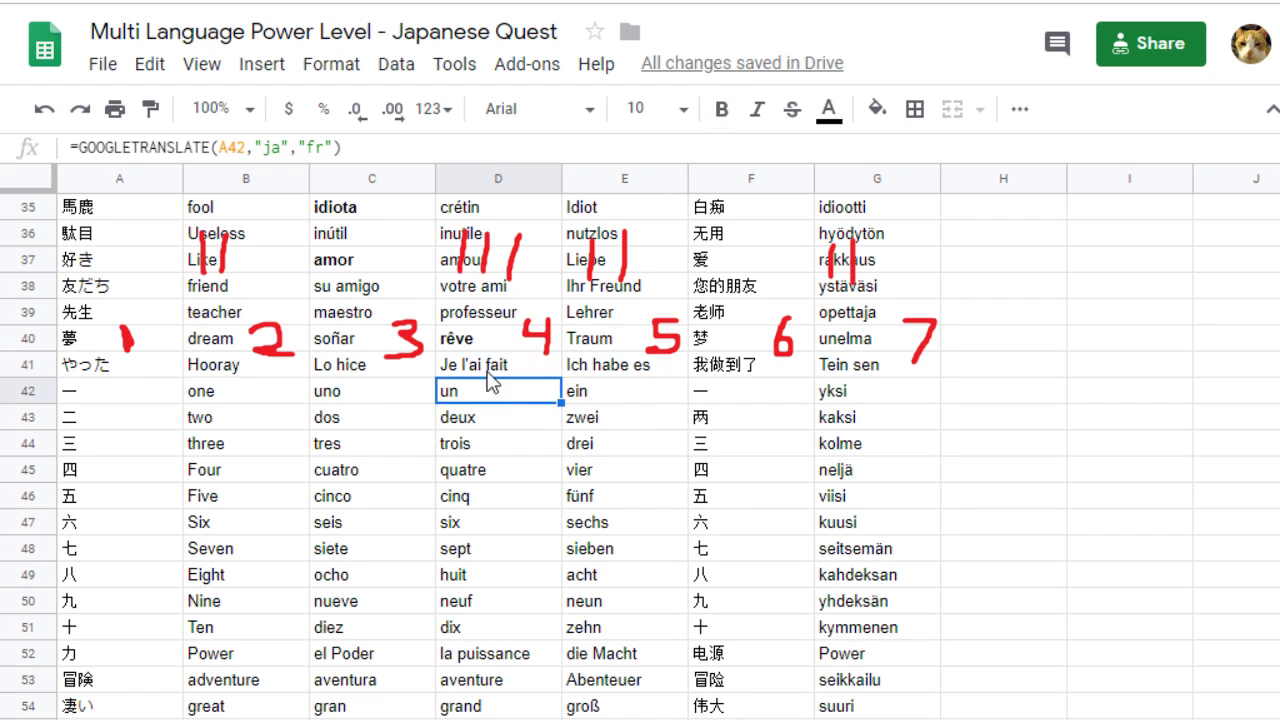
{"action": "left_click", "coordinate": [488, 340]}
{"action": "left_click", "coordinate": [494, 364]}
{"action": "left_click", "coordinate": [487, 339]}
{"action": "left_click", "coordinate": [490, 367]}
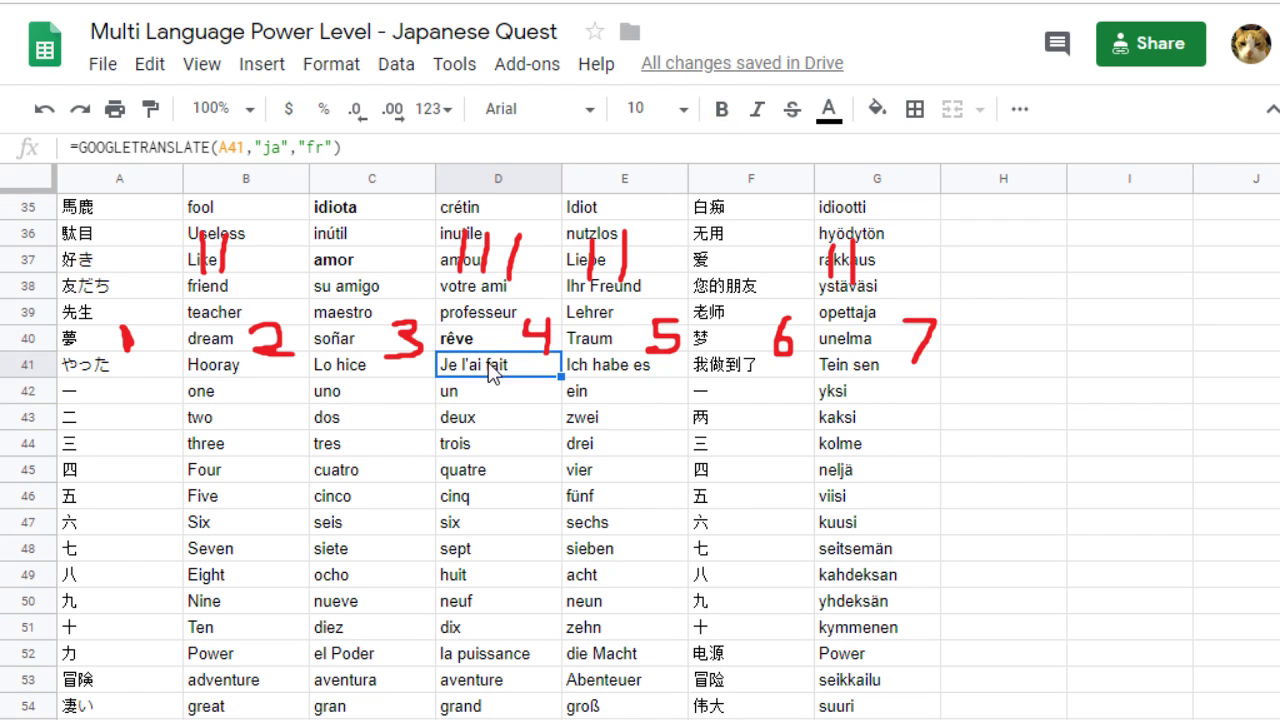
{"action": "left_click", "coordinate": [487, 342]}
{"action": "left_click", "coordinate": [490, 369]}
{"action": "left_click", "coordinate": [484, 346]}
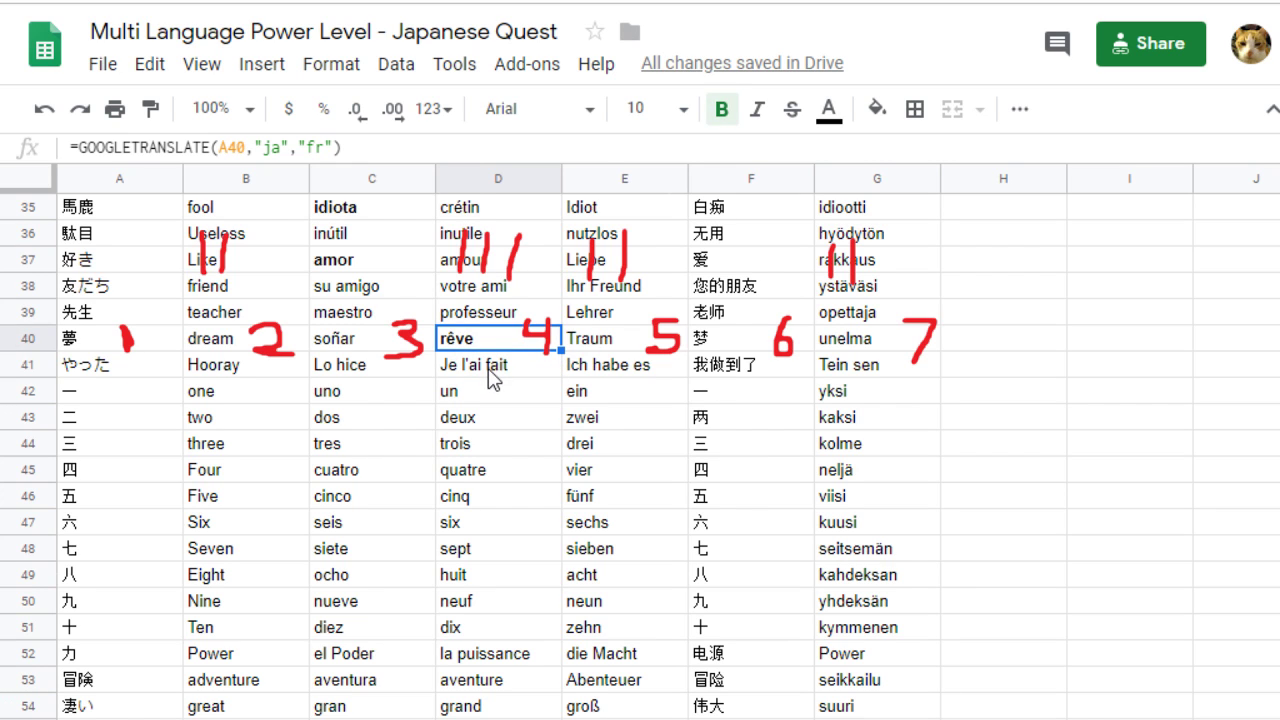
{"action": "left_click", "coordinate": [490, 376]}
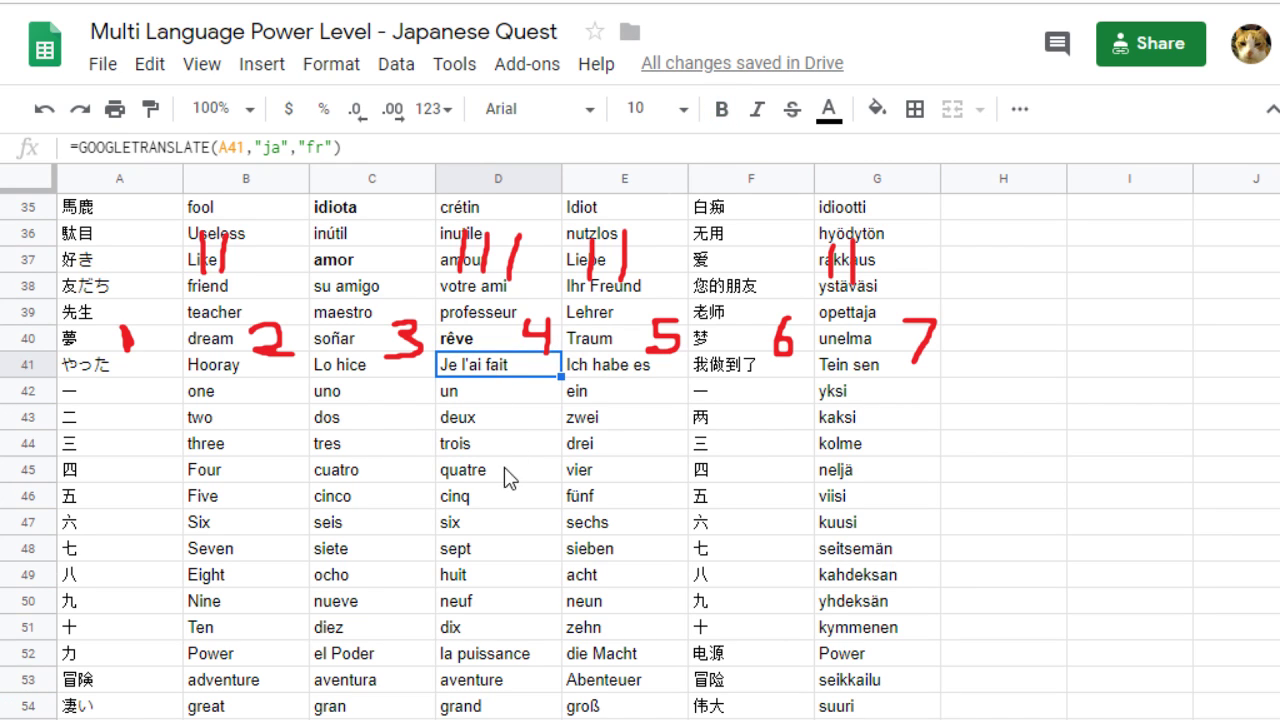
- Find 冒険 in row 53 and go through its English, Spanish, German and Chinese translations
{"action": "scroll", "coordinate": [505, 470], "scroll_direction": "down", "scroll_amount": 2}
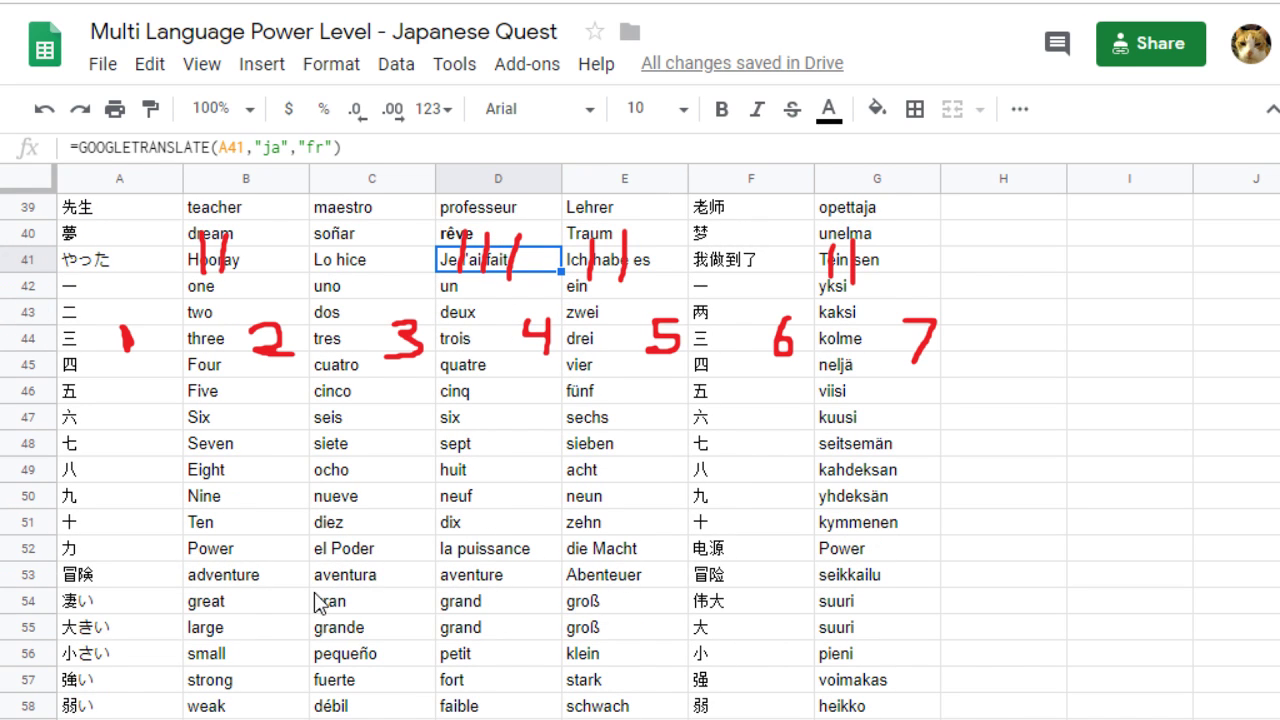
{"action": "left_click", "coordinate": [258, 580]}
{"action": "left_click", "coordinate": [355, 576]}
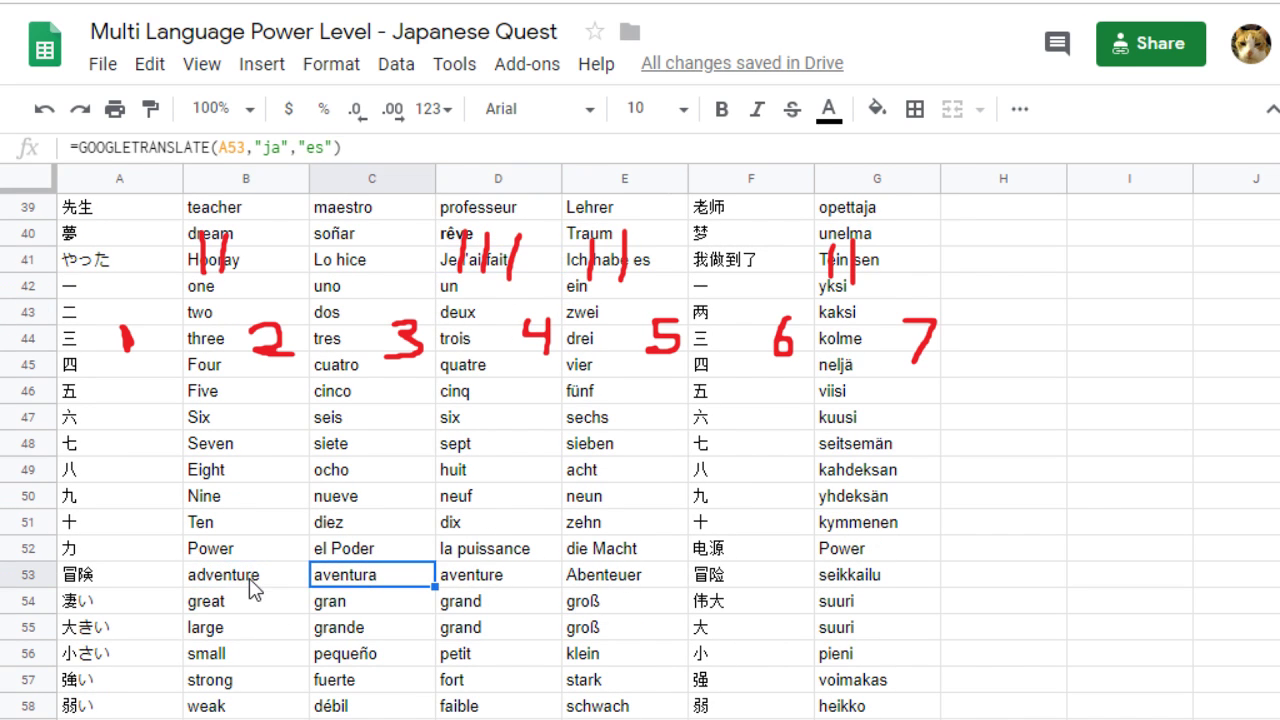
{"action": "left_click", "coordinate": [251, 581]}
{"action": "scroll", "coordinate": [290, 597], "scroll_direction": "down", "scroll_amount": 1}
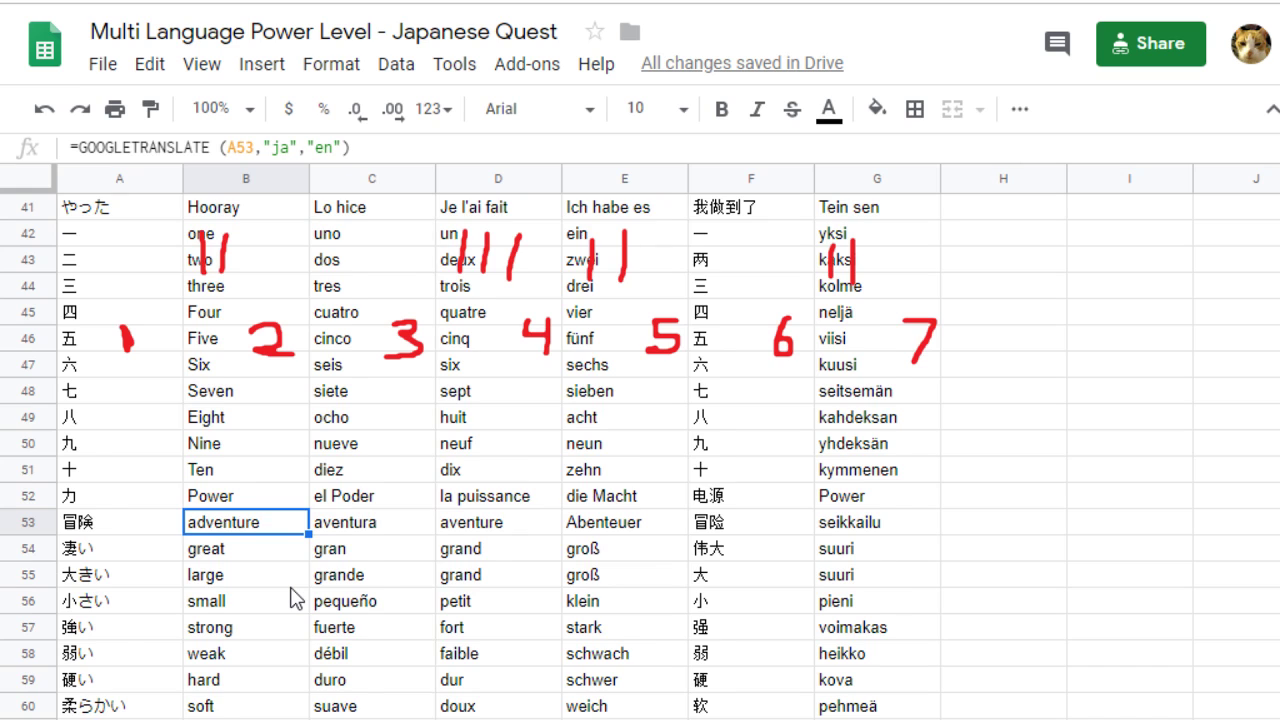
{"action": "scroll", "coordinate": [293, 598], "scroll_direction": "down", "scroll_amount": 3}
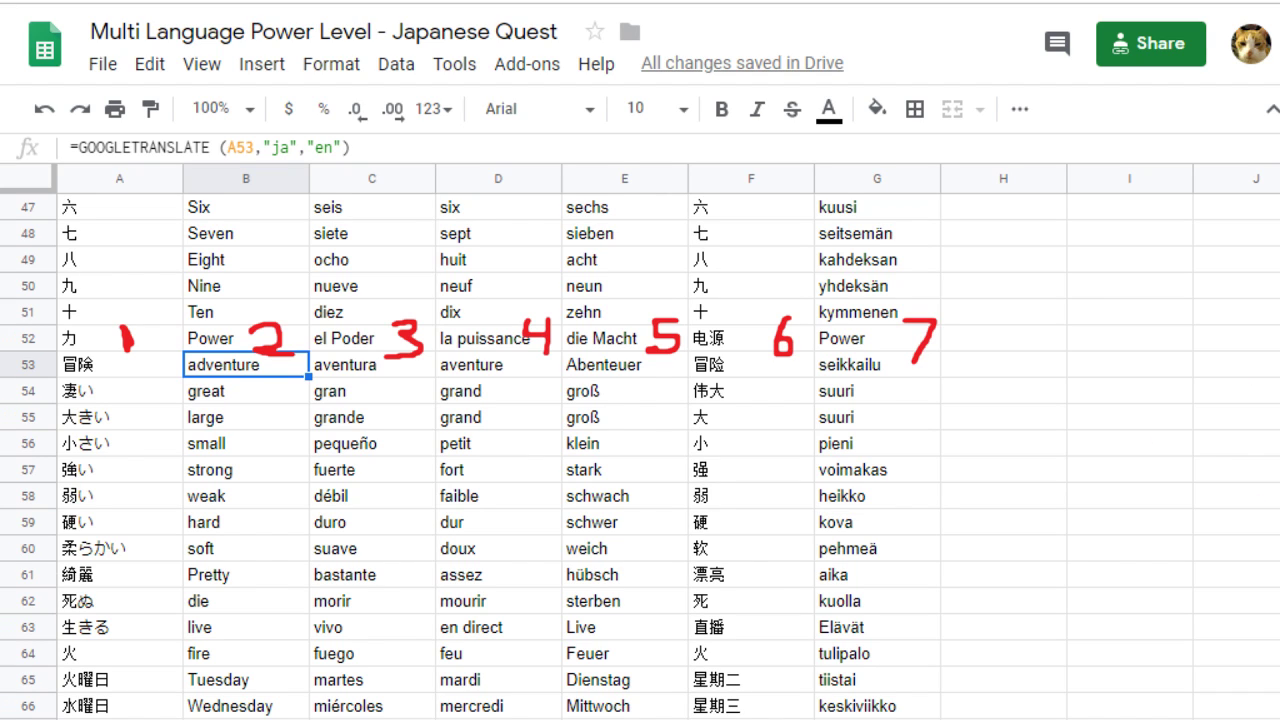
{"action": "left_click", "coordinate": [570, 530]}
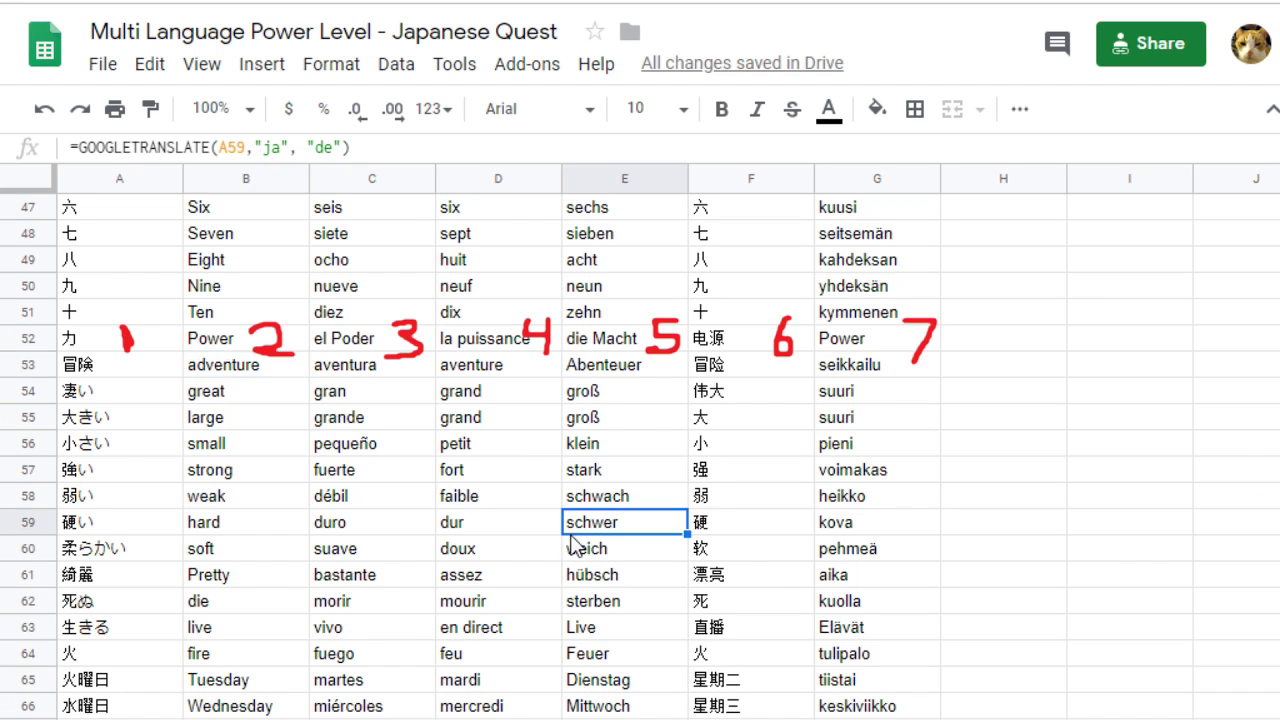
{"action": "left_click", "coordinate": [108, 368]}
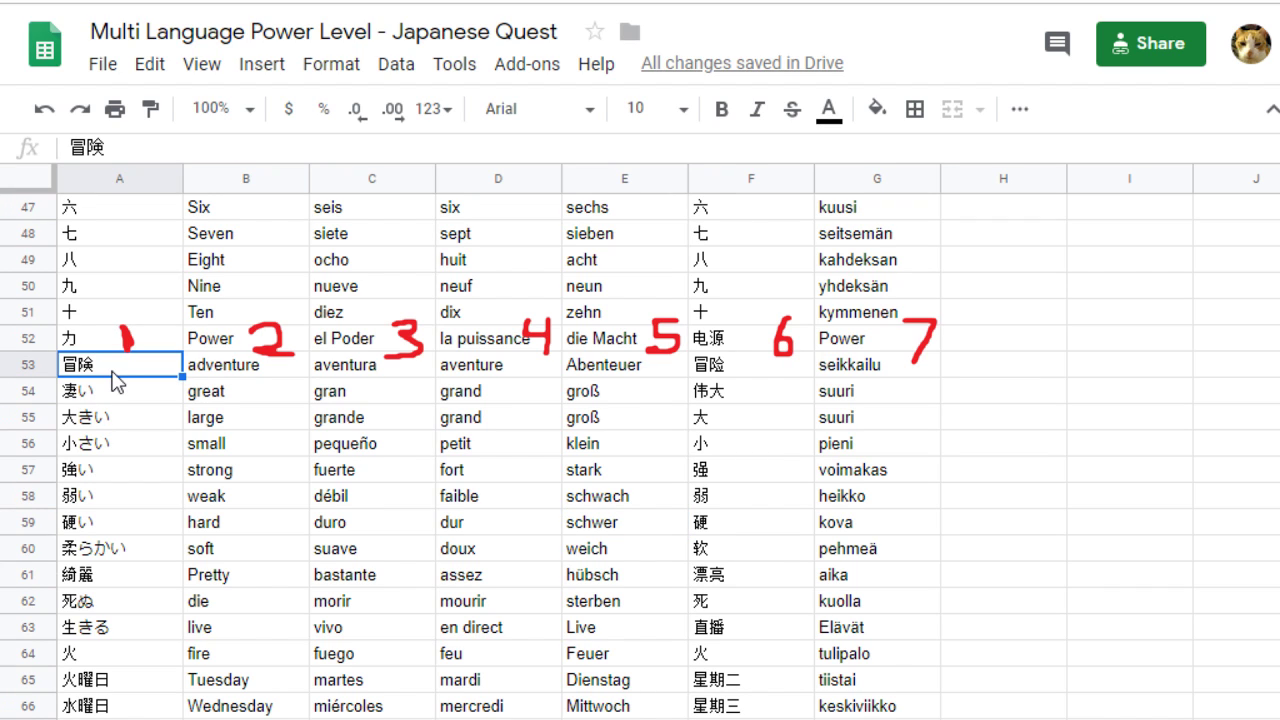
{"action": "left_click", "coordinate": [220, 373]}
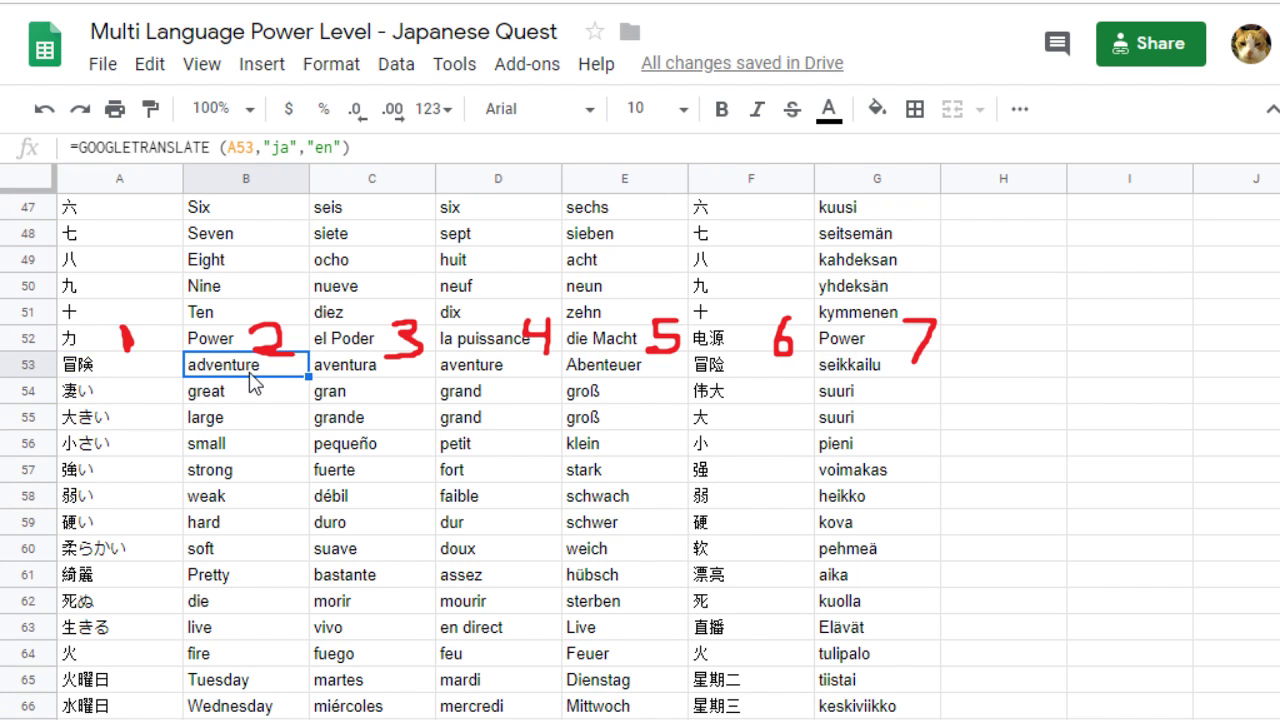
{"action": "left_click", "coordinate": [388, 374]}
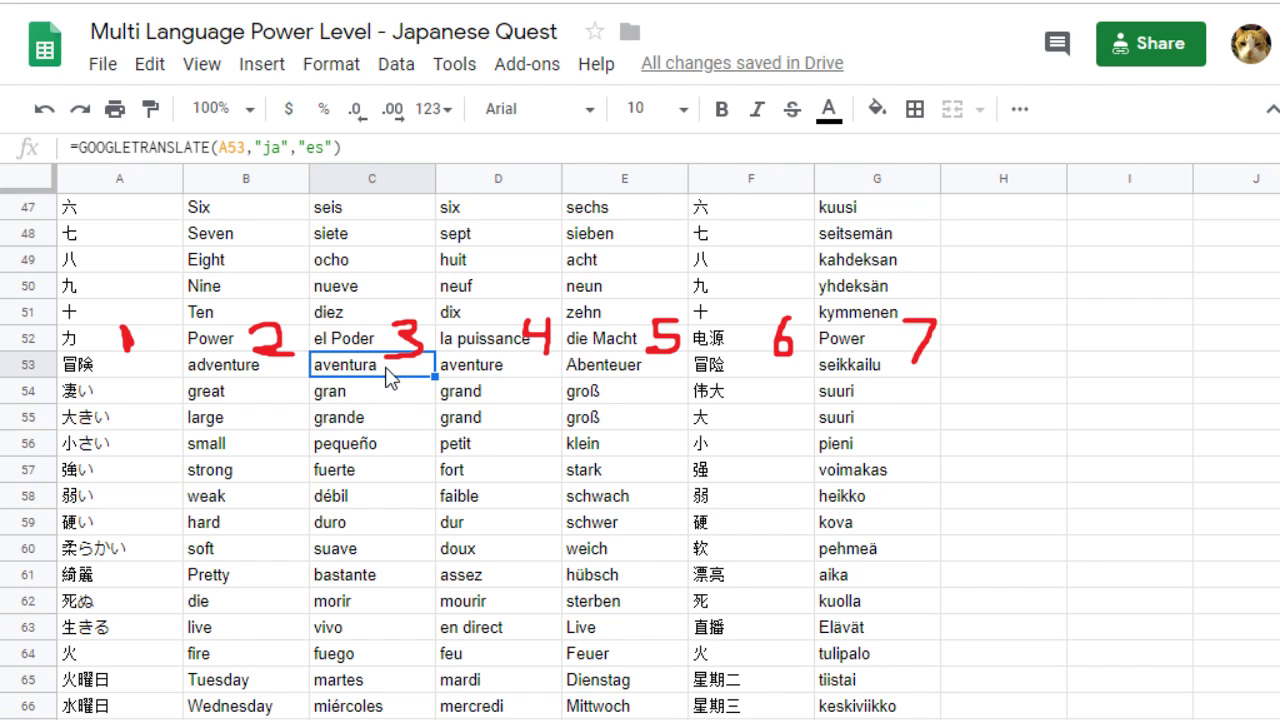
{"action": "left_click", "coordinate": [637, 380]}
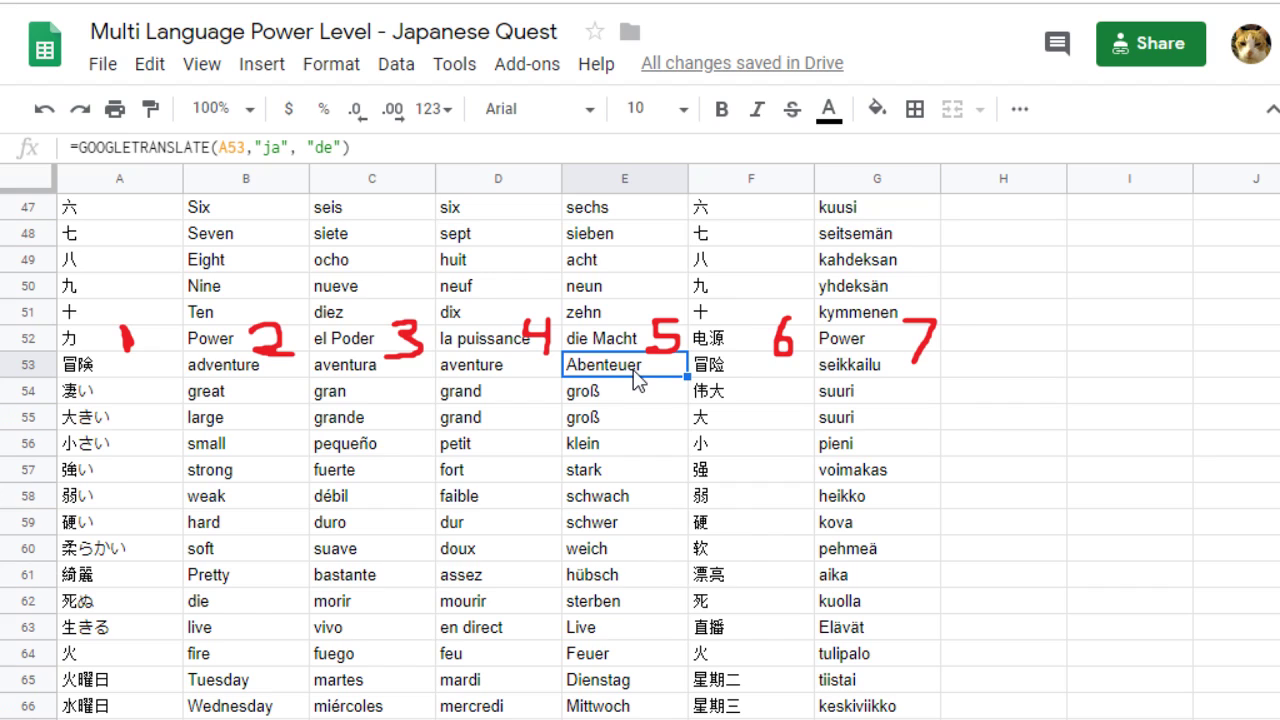
{"action": "left_click", "coordinate": [740, 373]}
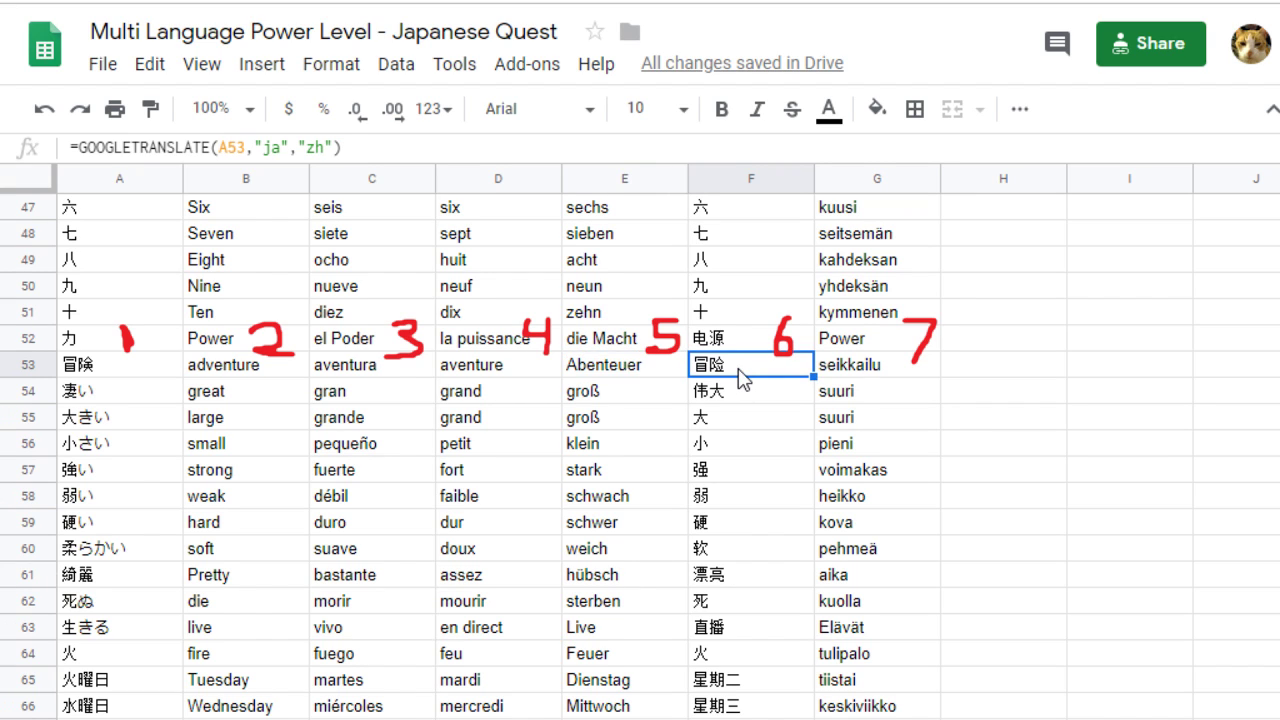
- Compare the Chinese 冒险 in F53 with its neighbouring cells, and examine the Finnish "seikkailu" in G53
{"action": "left_click", "coordinate": [742, 392]}
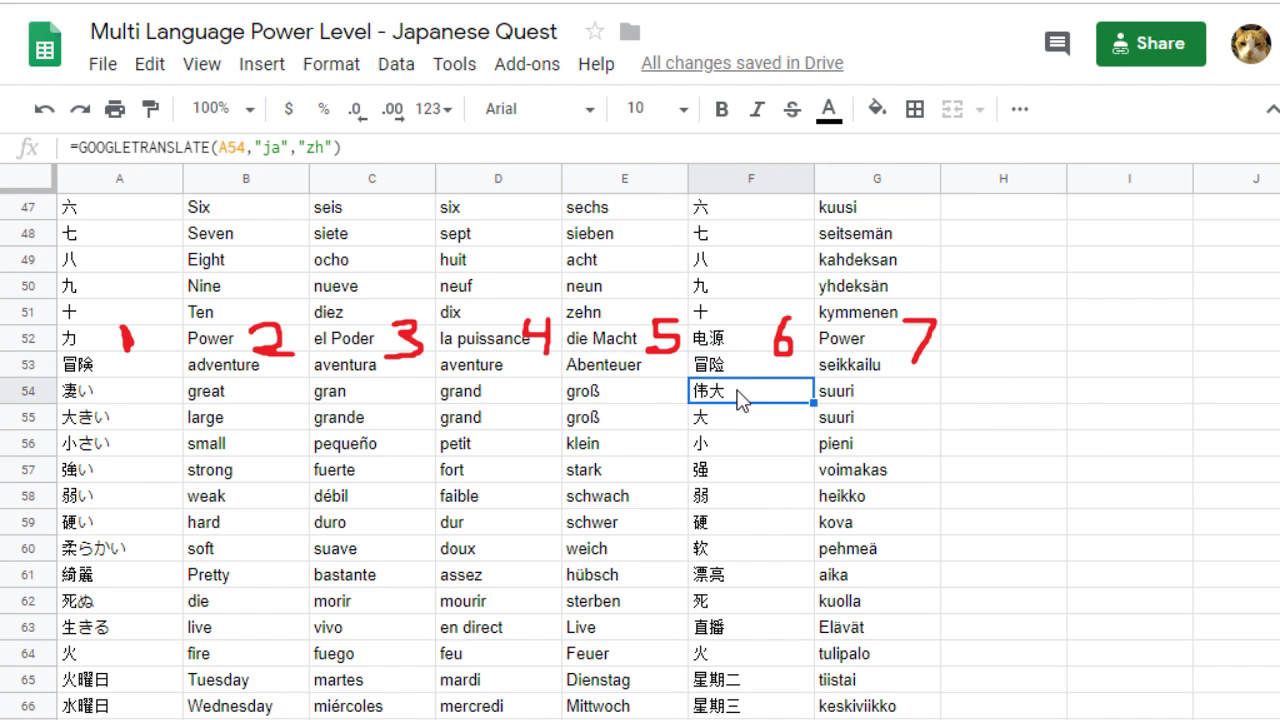
{"action": "left_click", "coordinate": [740, 370]}
{"action": "left_click", "coordinate": [748, 393]}
{"action": "left_click", "coordinate": [745, 378]}
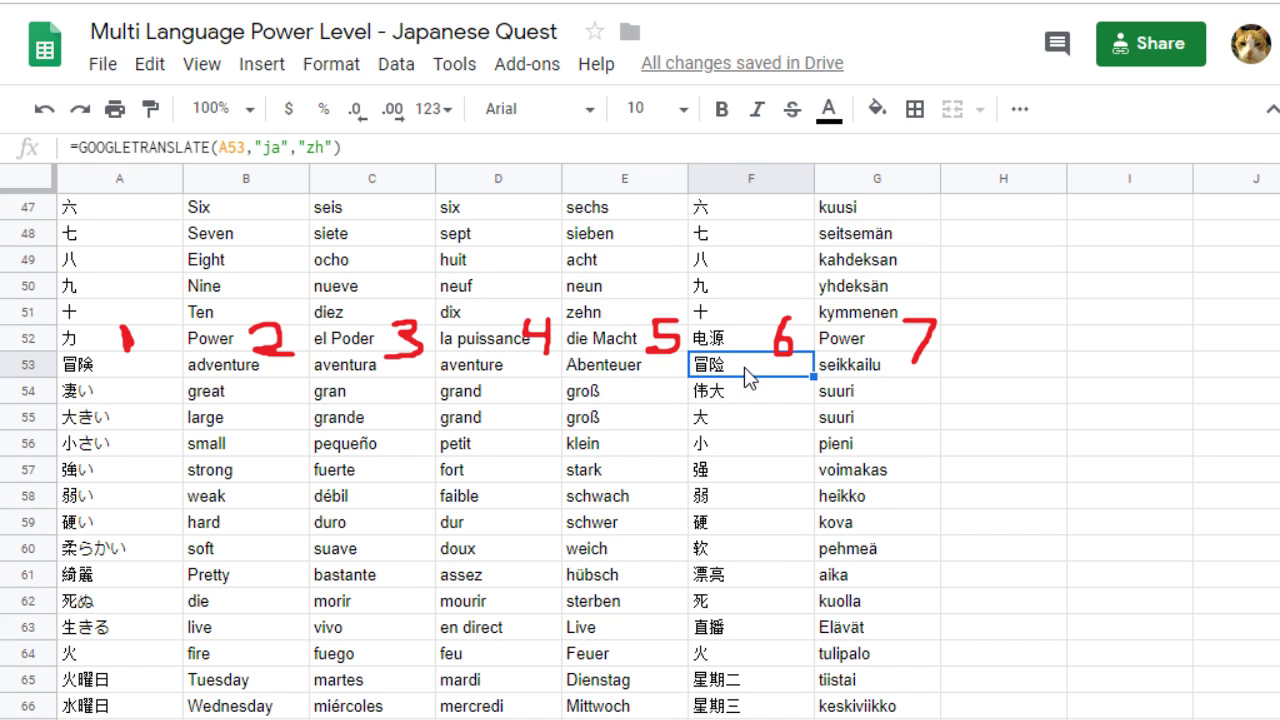
{"action": "left_click", "coordinate": [746, 393]}
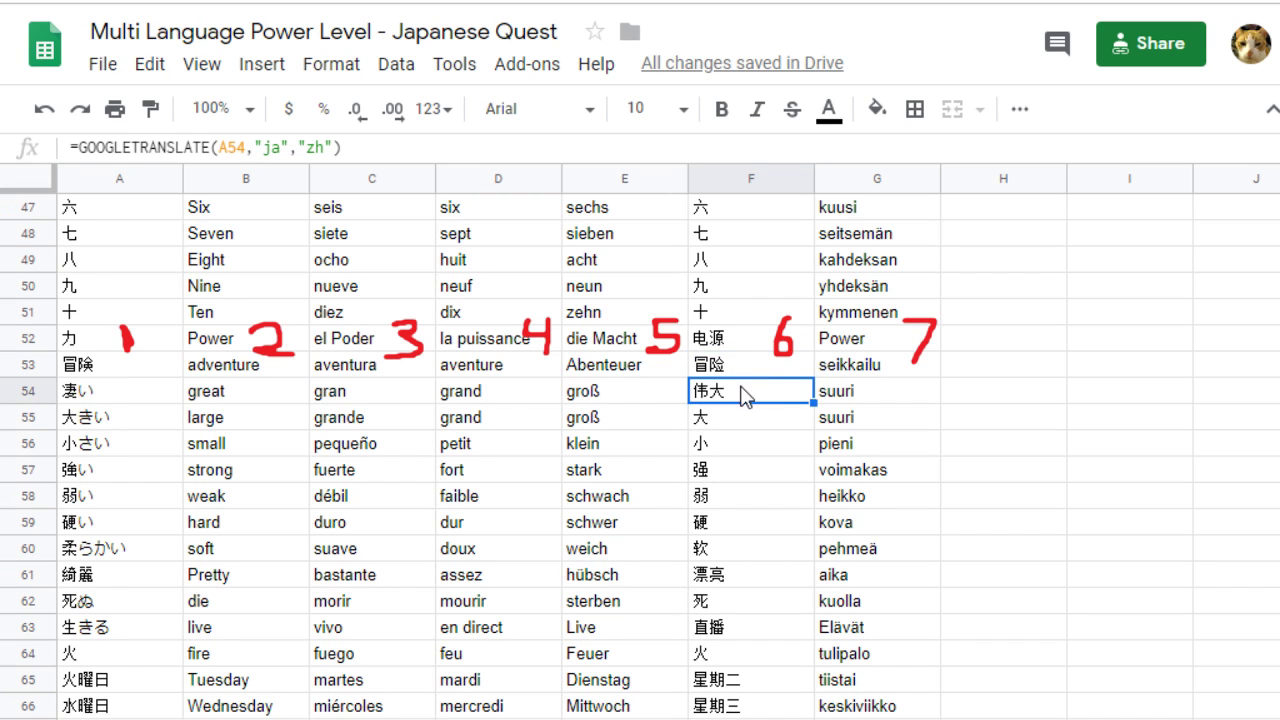
{"action": "left_click", "coordinate": [760, 346]}
{"action": "left_click", "coordinate": [766, 375]}
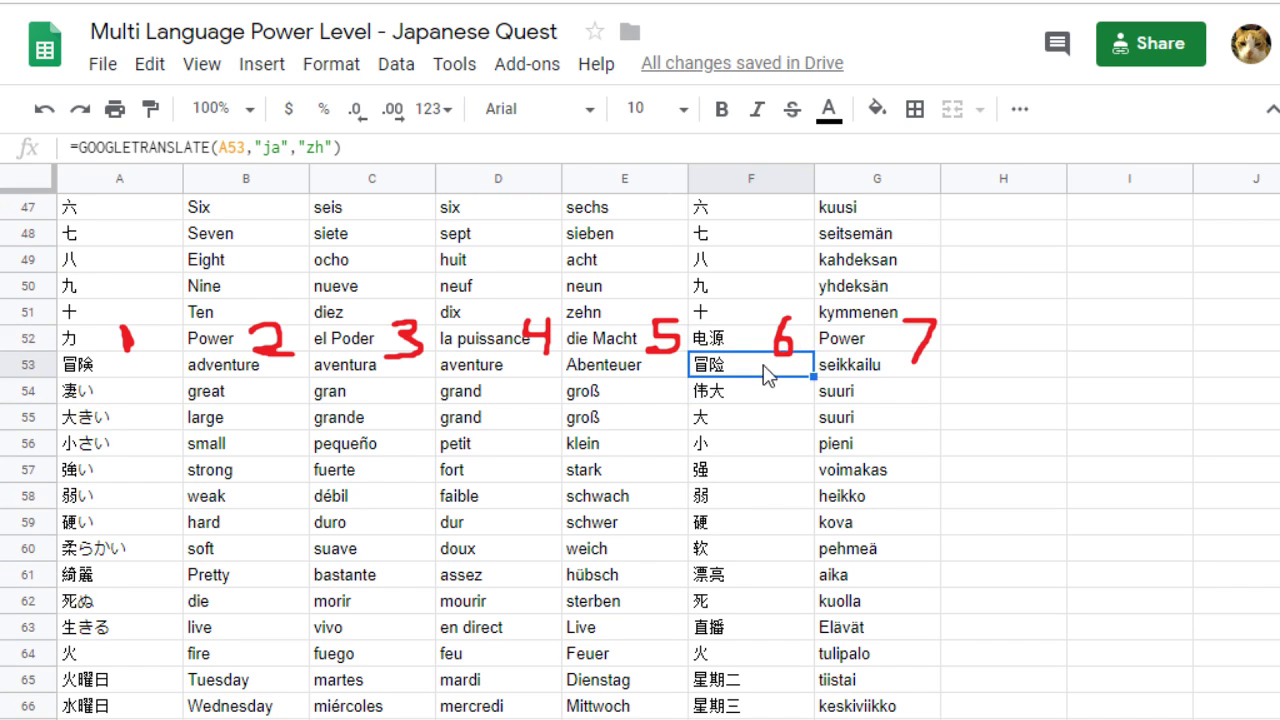
{"action": "left_click", "coordinate": [854, 369]}
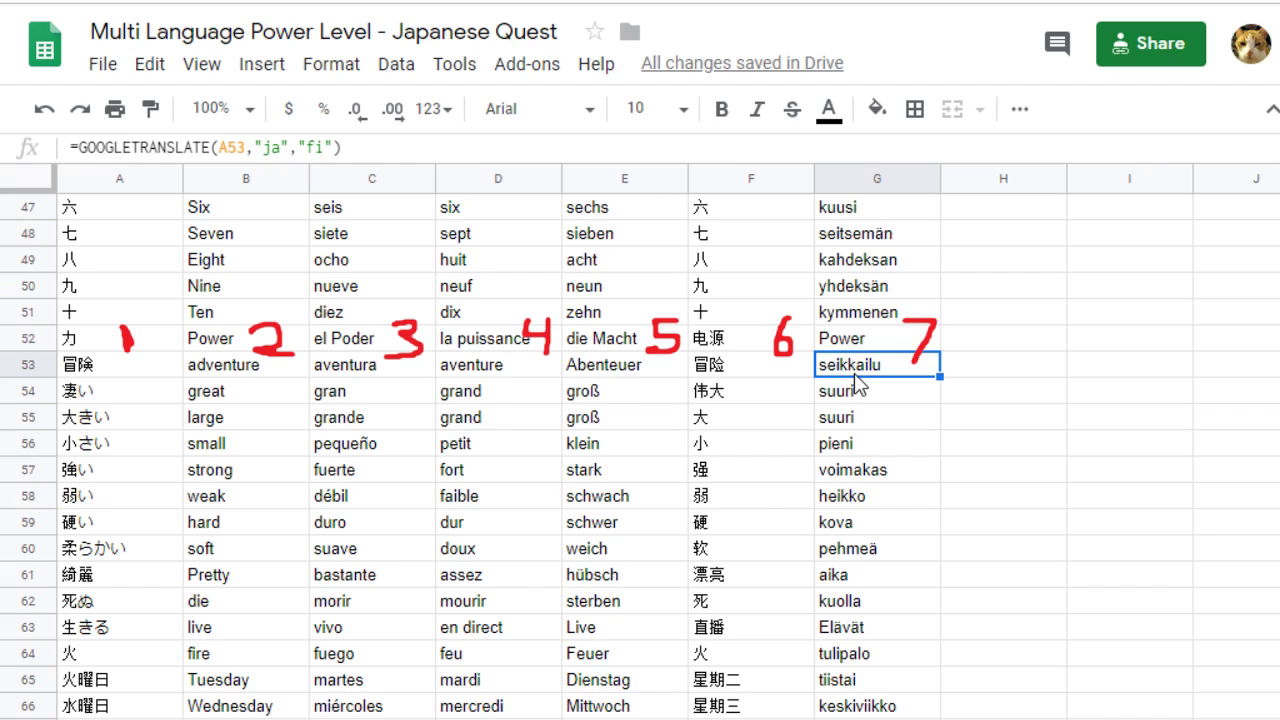
{"action": "left_click", "coordinate": [857, 388]}
{"action": "left_click", "coordinate": [862, 364]}
- Review the row 53 translations of 冒険 again from Chinese back to English, ending on the German "Abenteuer"
{"action": "left_click", "coordinate": [762, 366]}
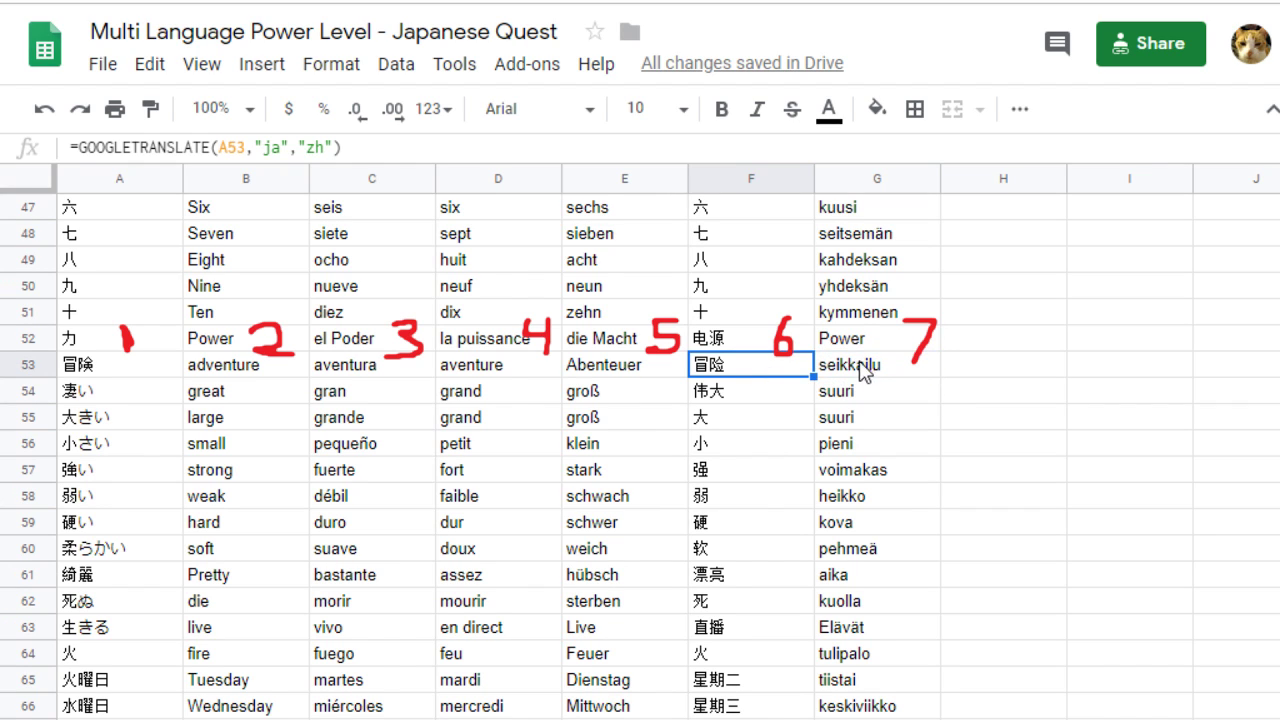
{"action": "left_click", "coordinate": [580, 362]}
{"action": "left_click", "coordinate": [522, 372]}
{"action": "left_click", "coordinate": [398, 374]}
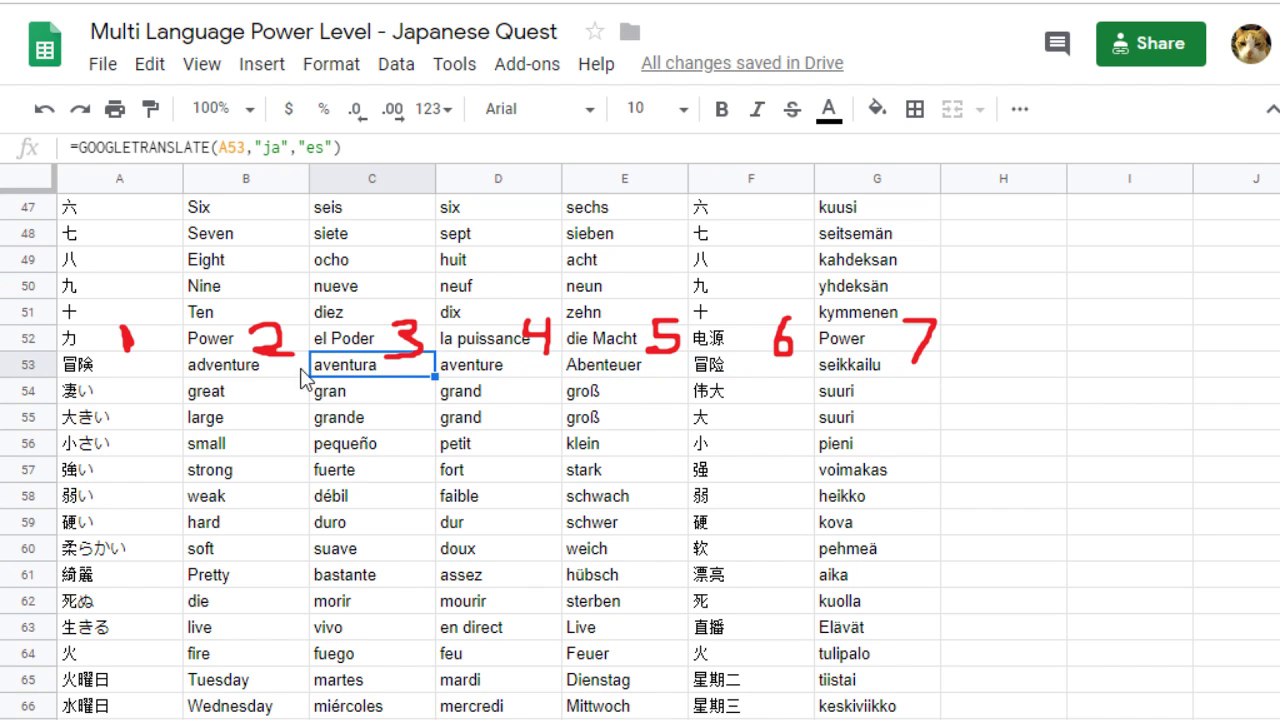
{"action": "left_click", "coordinate": [248, 374]}
{"action": "left_click", "coordinate": [380, 368]}
{"action": "left_click", "coordinate": [476, 368]}
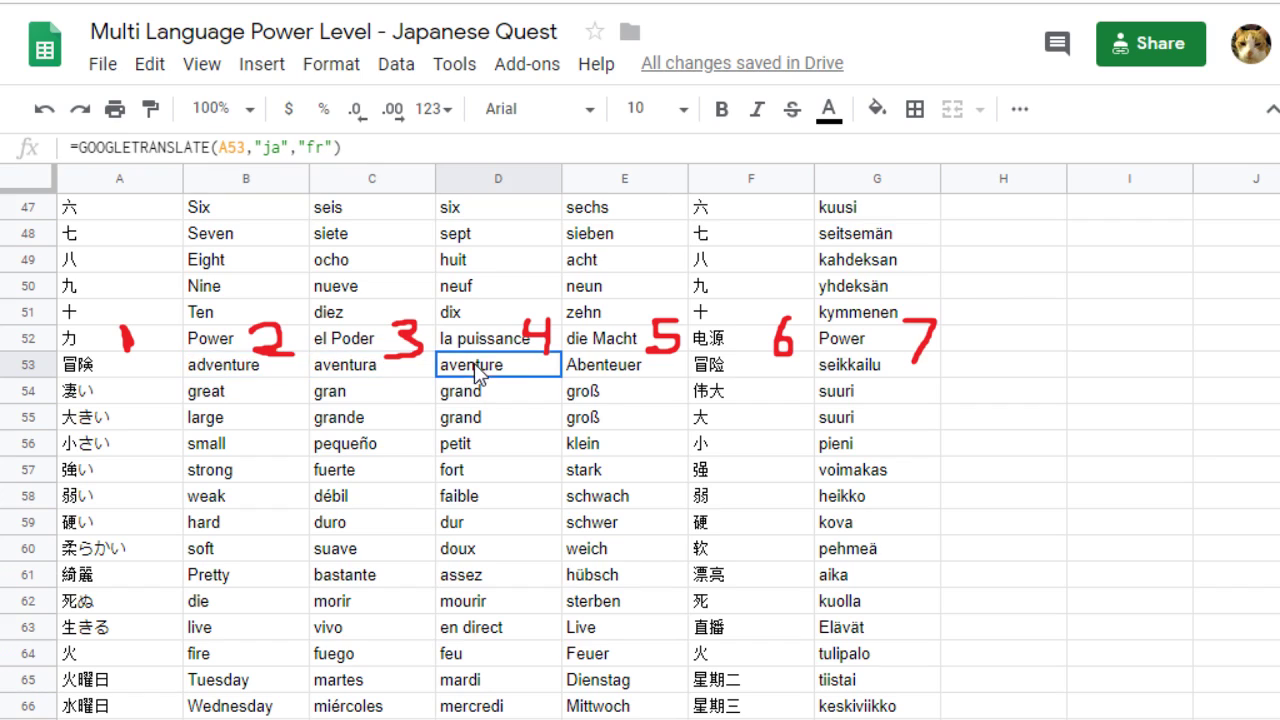
{"action": "left_click", "coordinate": [609, 376]}
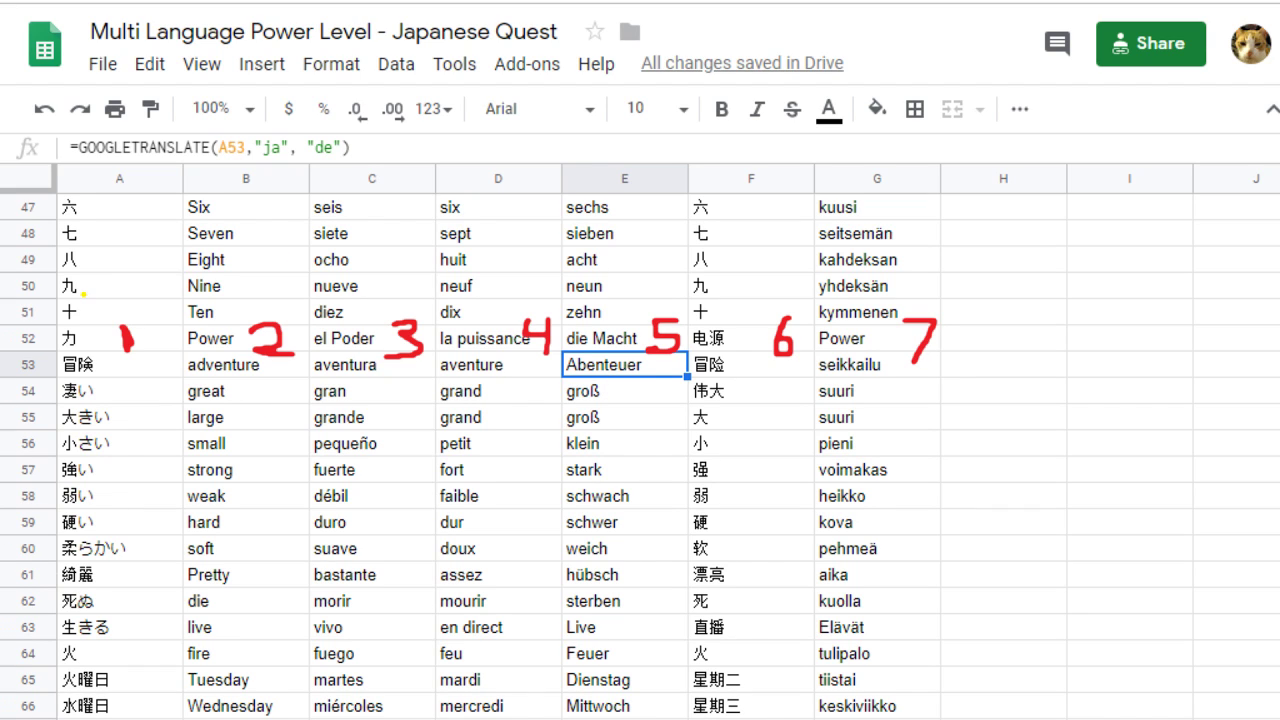
- Draw red tally strokes above row 53: three for Japanese, three for English, two for Spanish and two for Finnish
{"action": "mouse_move", "coordinate": [84, 292]}
{"action": "left_mouse_down"}
{"action": "mouse_move", "coordinate": [88, 252]}
{"action": "mouse_move", "coordinate": [85, 286]}
{"action": "left_mouse_up"}
{"action": "mouse_move", "coordinate": [848, 288]}
{"action": "left_mouse_down"}
{"action": "mouse_move", "coordinate": [846, 240]}
{"action": "mouse_move", "coordinate": [842, 286]}
{"action": "left_mouse_up"}
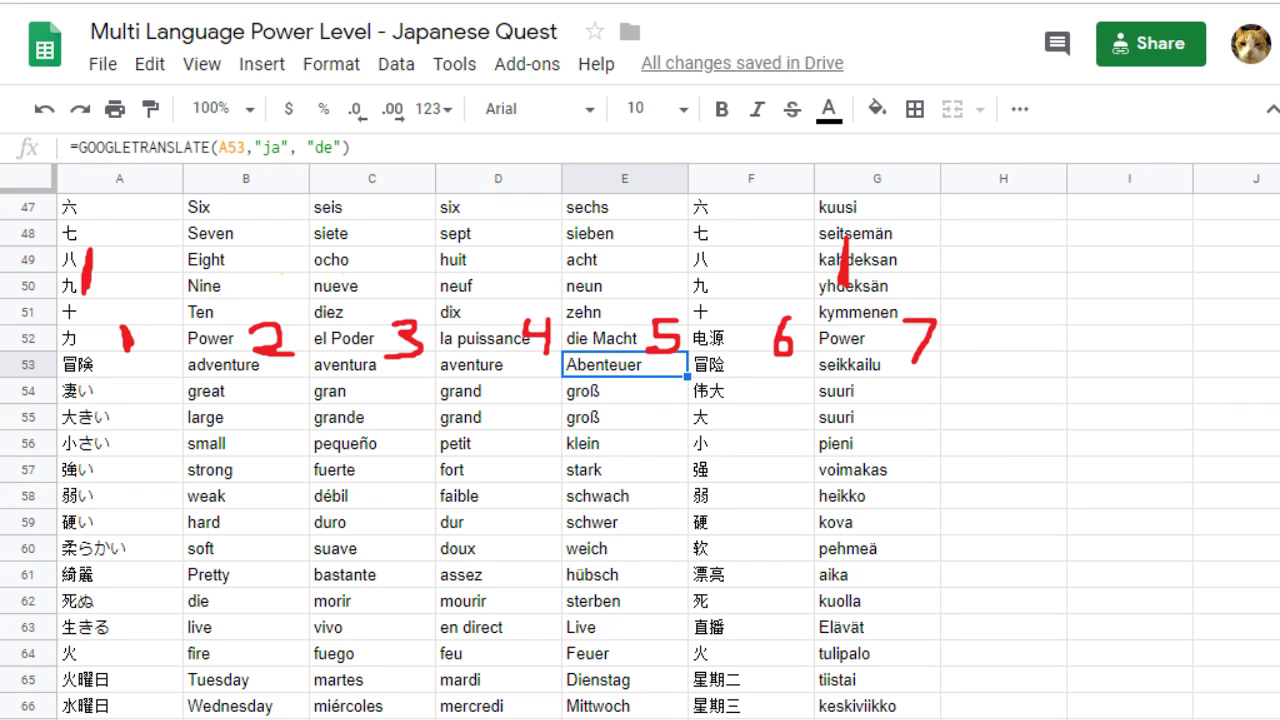
{"action": "mouse_move", "coordinate": [117, 291]}
{"action": "left_mouse_down"}
{"action": "mouse_move", "coordinate": [116, 250]}
{"action": "mouse_move", "coordinate": [141, 285]}
{"action": "mouse_move", "coordinate": [148, 247]}
{"action": "left_mouse_up"}
{"action": "left_click_drag", "start_coordinate": [213, 297], "coordinate": [212, 250]}
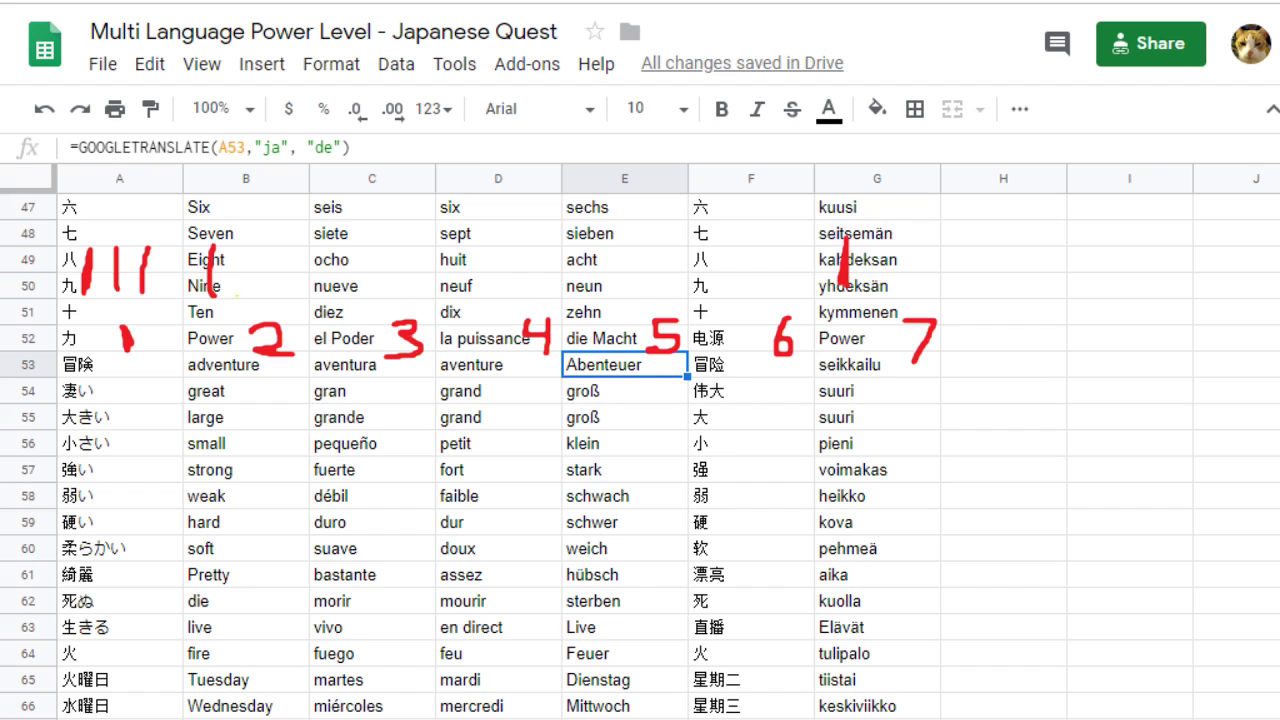
{"action": "left_click_drag", "start_coordinate": [237, 296], "coordinate": [234, 234]}
{"action": "mouse_move", "coordinate": [867, 286]}
{"action": "left_mouse_down"}
{"action": "mouse_move", "coordinate": [880, 240]}
{"action": "mouse_move", "coordinate": [874, 254]}
{"action": "left_mouse_up"}
{"action": "left_click_drag", "start_coordinate": [266, 296], "coordinate": [262, 246]}
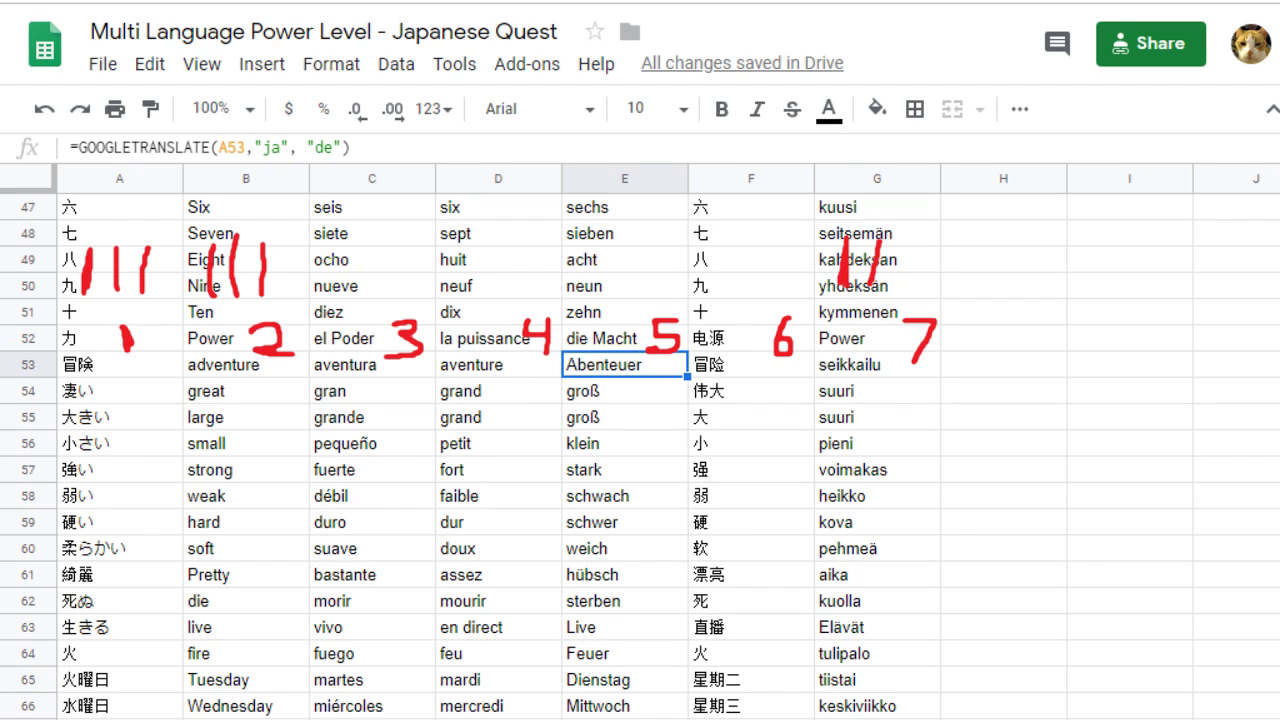
{"action": "mouse_move", "coordinate": [328, 252]}
{"action": "left_mouse_down"}
{"action": "mouse_move", "coordinate": [328, 272]}
{"action": "mouse_move", "coordinate": [338, 236]}
{"action": "left_mouse_up"}
{"action": "left_click_drag", "start_coordinate": [353, 279], "coordinate": [357, 242]}
- Make the English translation "adventure" in B53 bold
{"action": "left_click", "coordinate": [530, 392]}
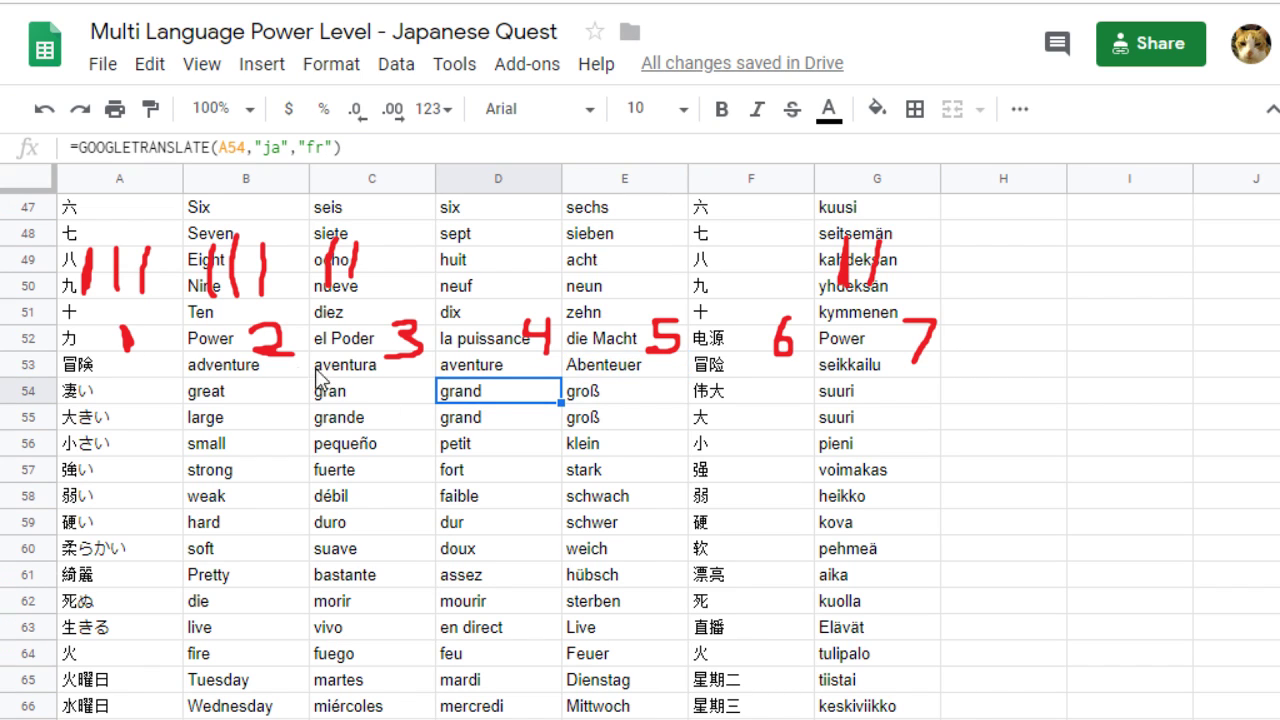
{"action": "left_click", "coordinate": [222, 372]}
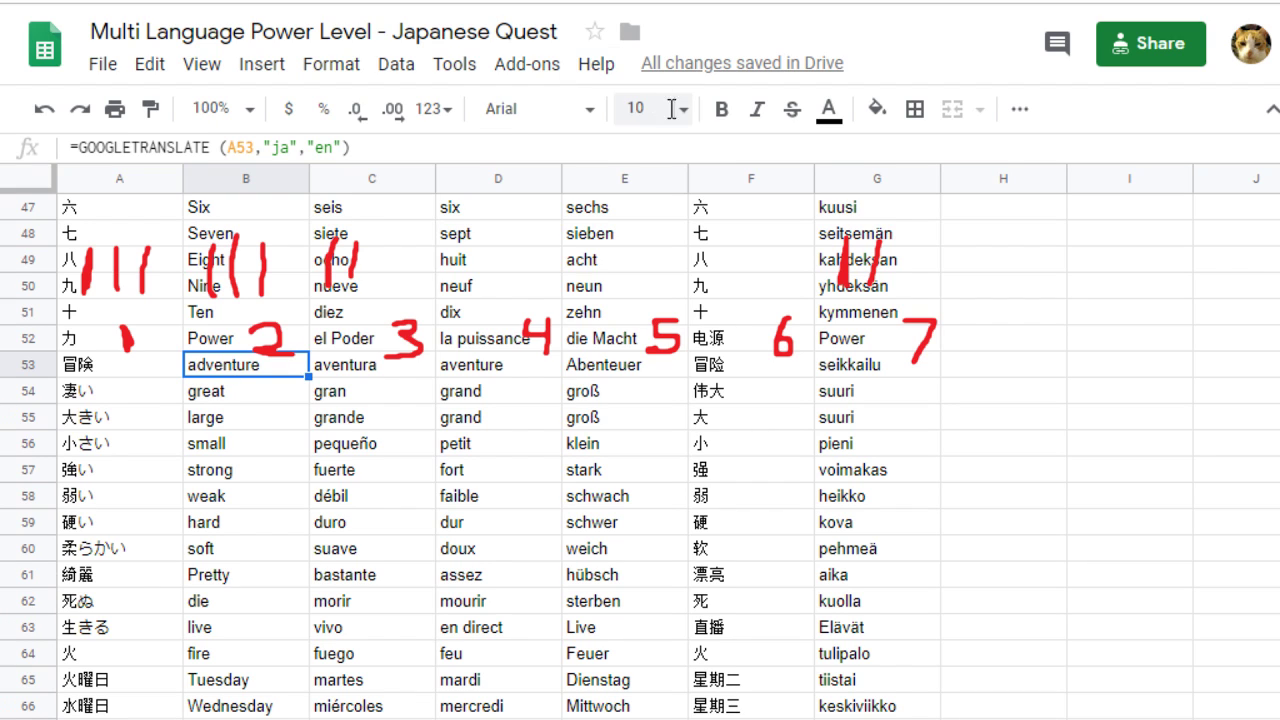
{"action": "left_click", "coordinate": [722, 114]}
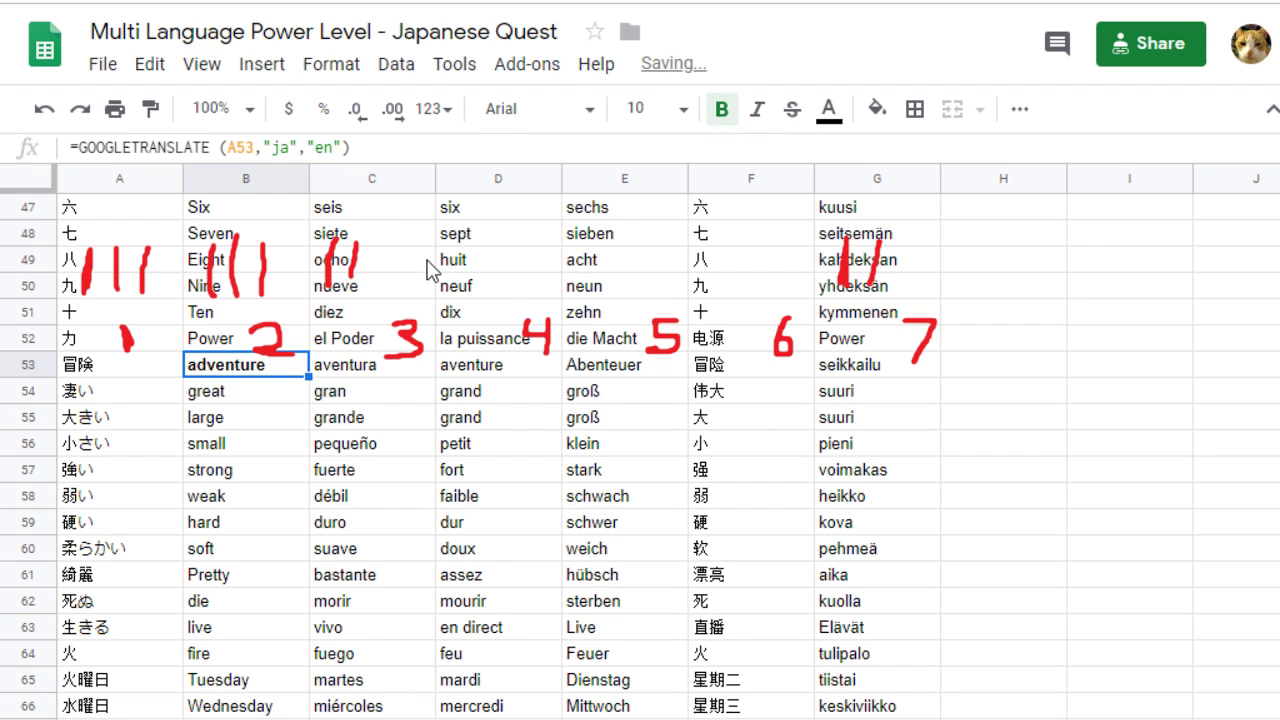
{"action": "left_click", "coordinate": [146, 374]}
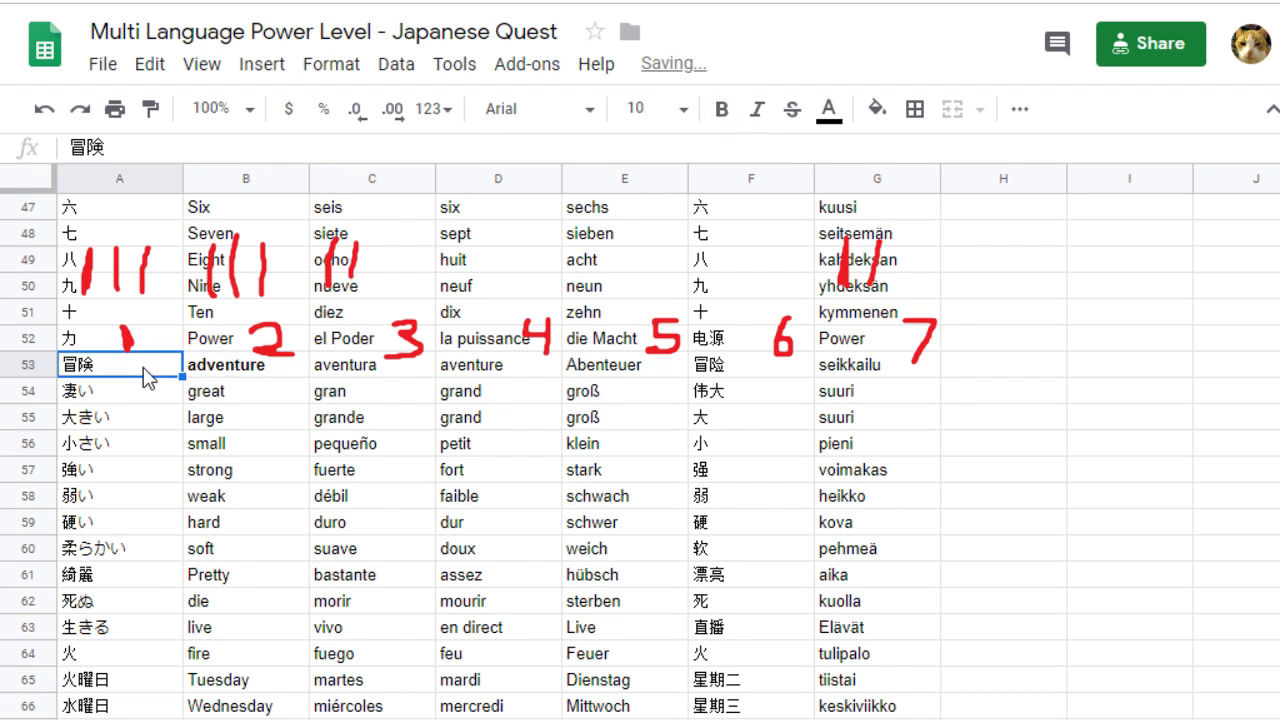
- Make the Japanese word 冒険 in A53 bold
{"action": "left_click", "coordinate": [721, 113]}
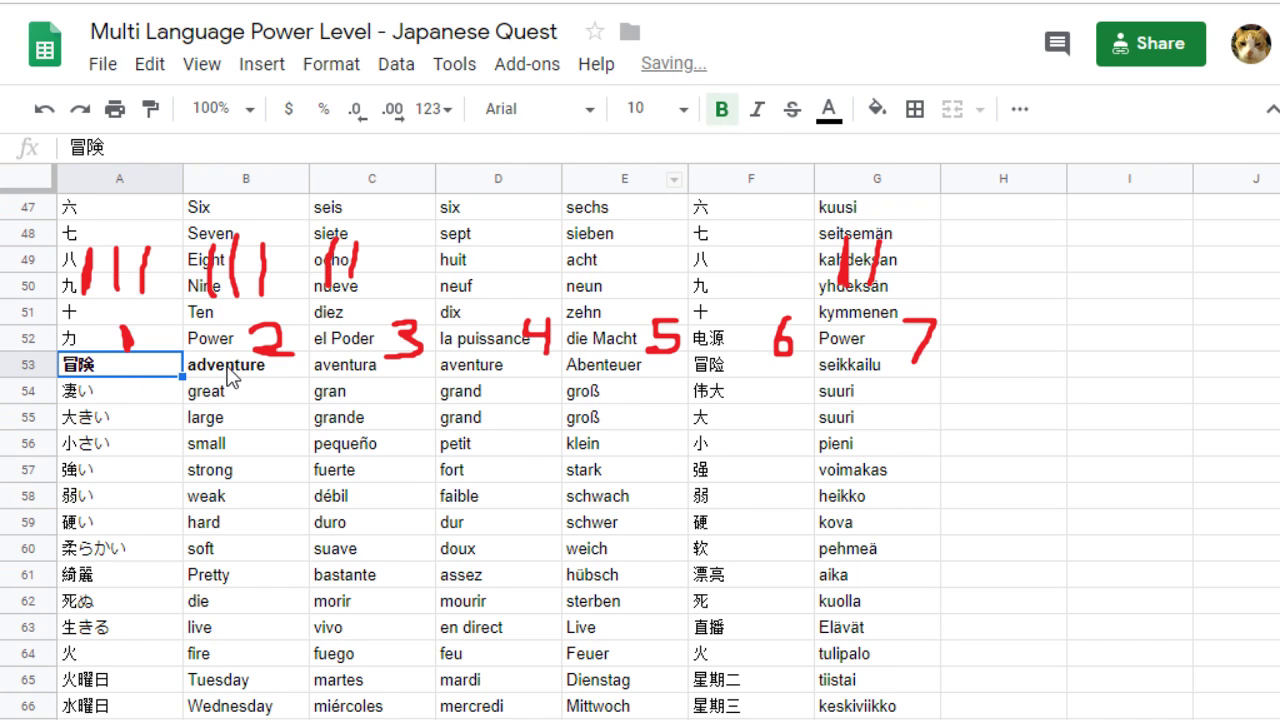
{"action": "left_click", "coordinate": [232, 372]}
{"action": "left_click", "coordinate": [124, 367]}
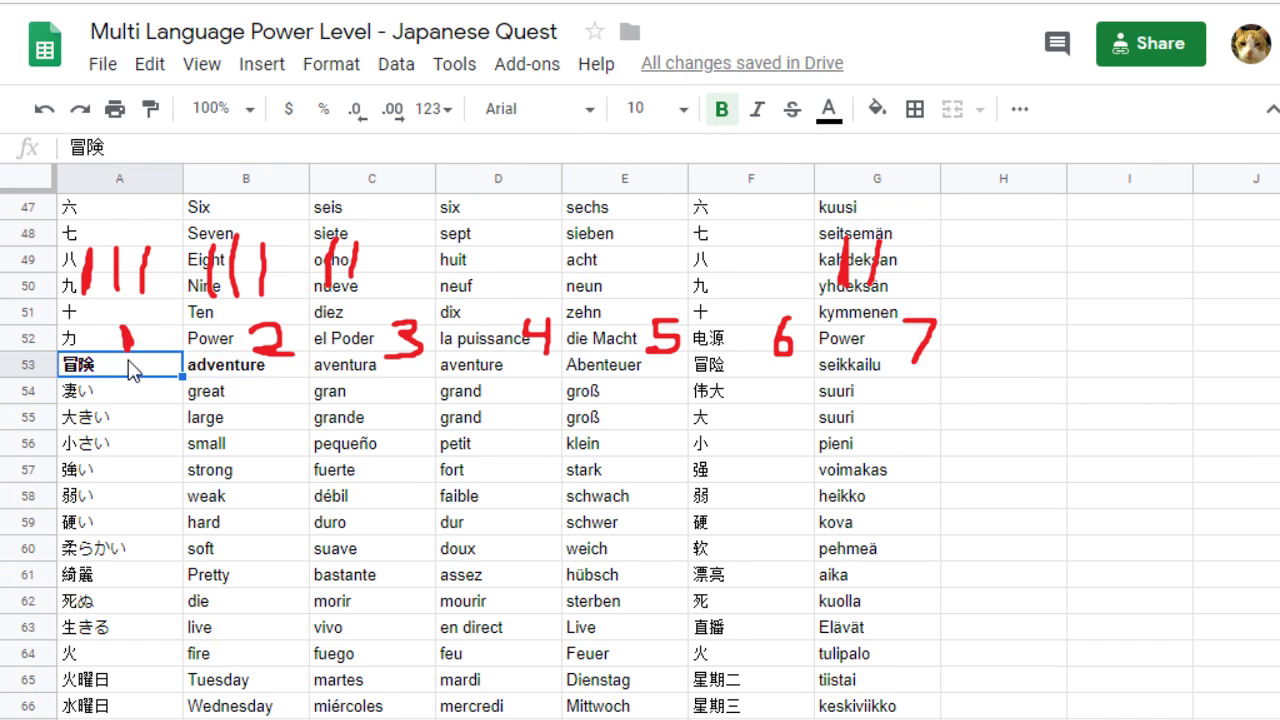
- Compare 冒険 in A53 with the English "adventure" in B53, and remove the bold from "adventure"
{"action": "left_click", "coordinate": [231, 373]}
{"action": "left_click", "coordinate": [122, 368]}
{"action": "left_click", "coordinate": [216, 374]}
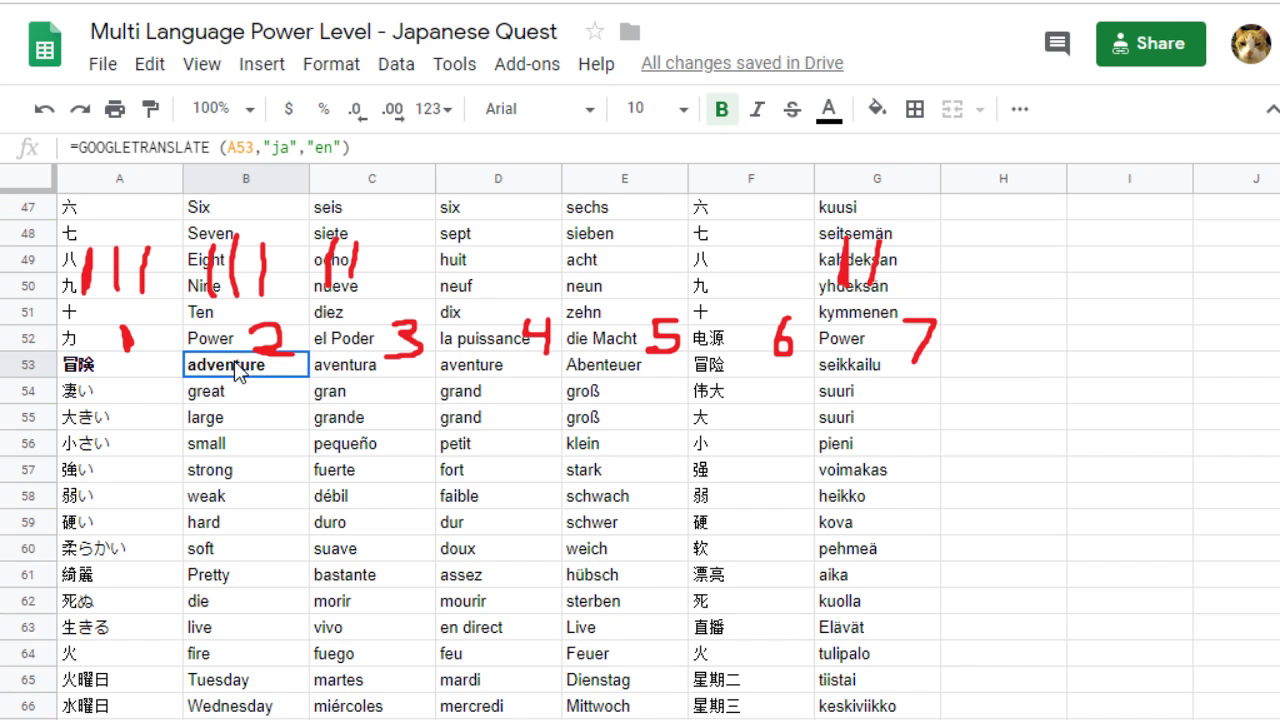
{"action": "left_click", "coordinate": [109, 363]}
{"action": "left_click", "coordinate": [238, 372]}
{"action": "left_click", "coordinate": [112, 373]}
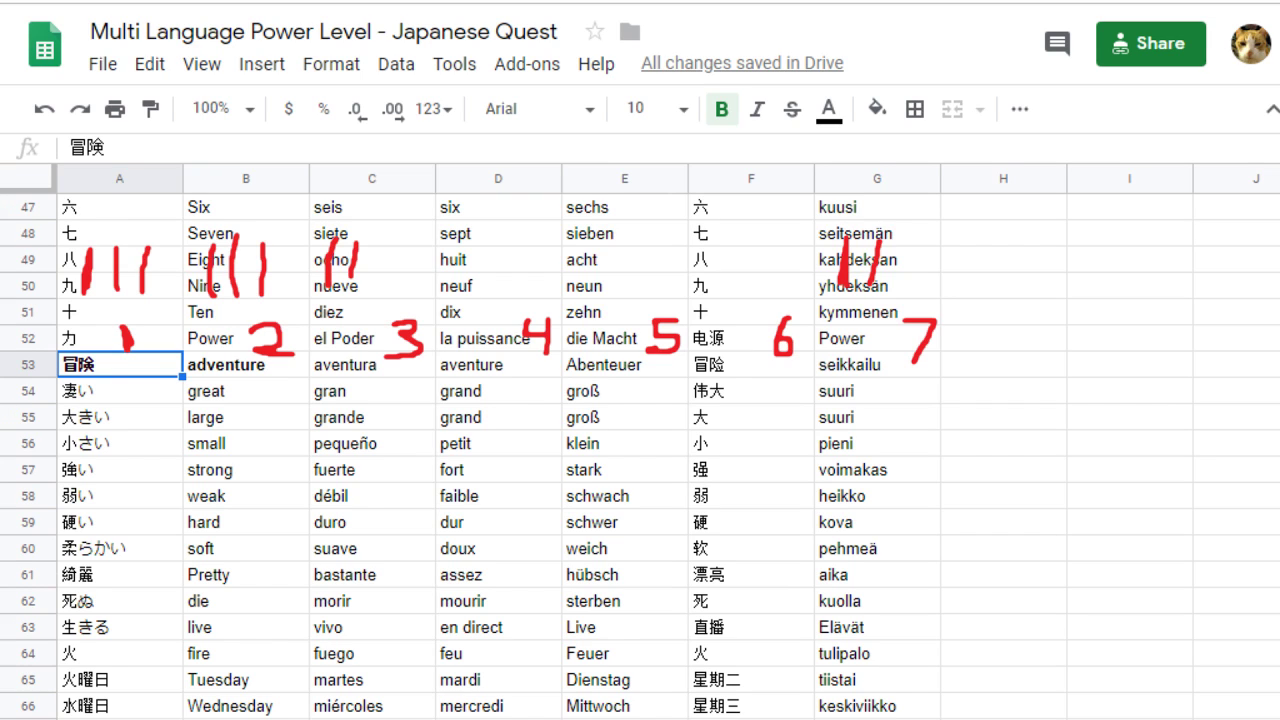
{"action": "left_click", "coordinate": [244, 369]}
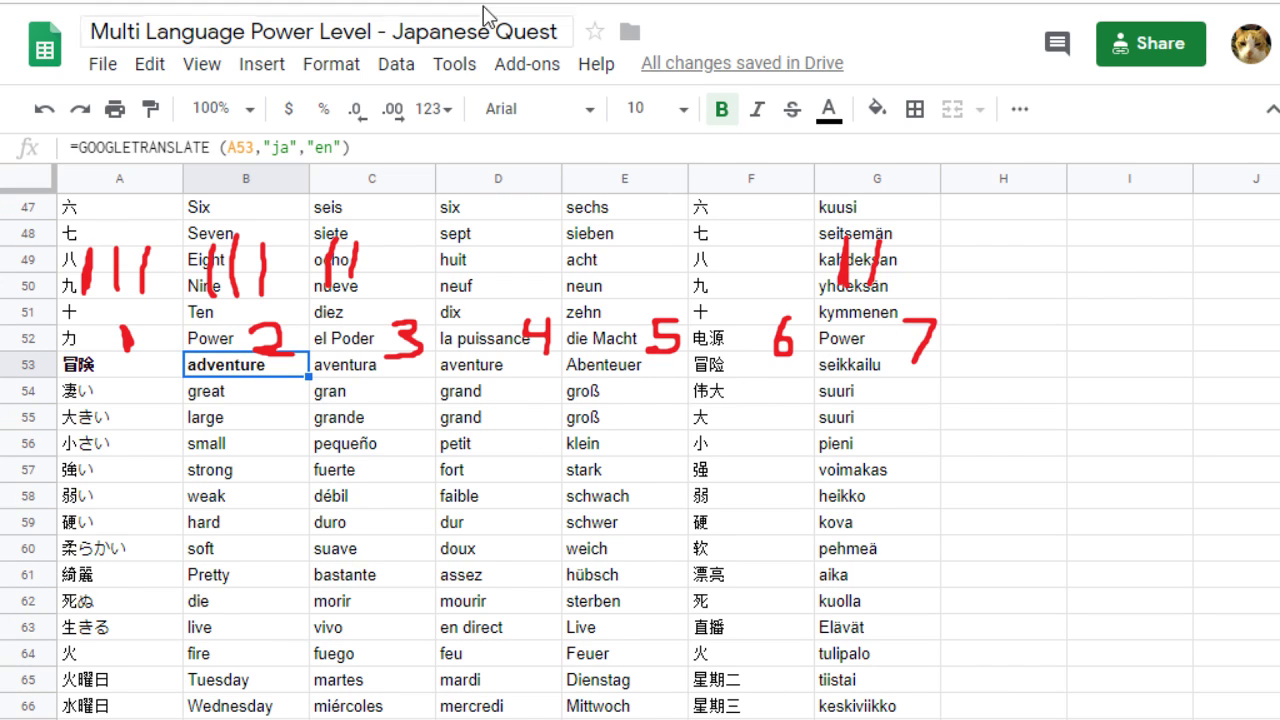
{"action": "left_click", "coordinate": [722, 110]}
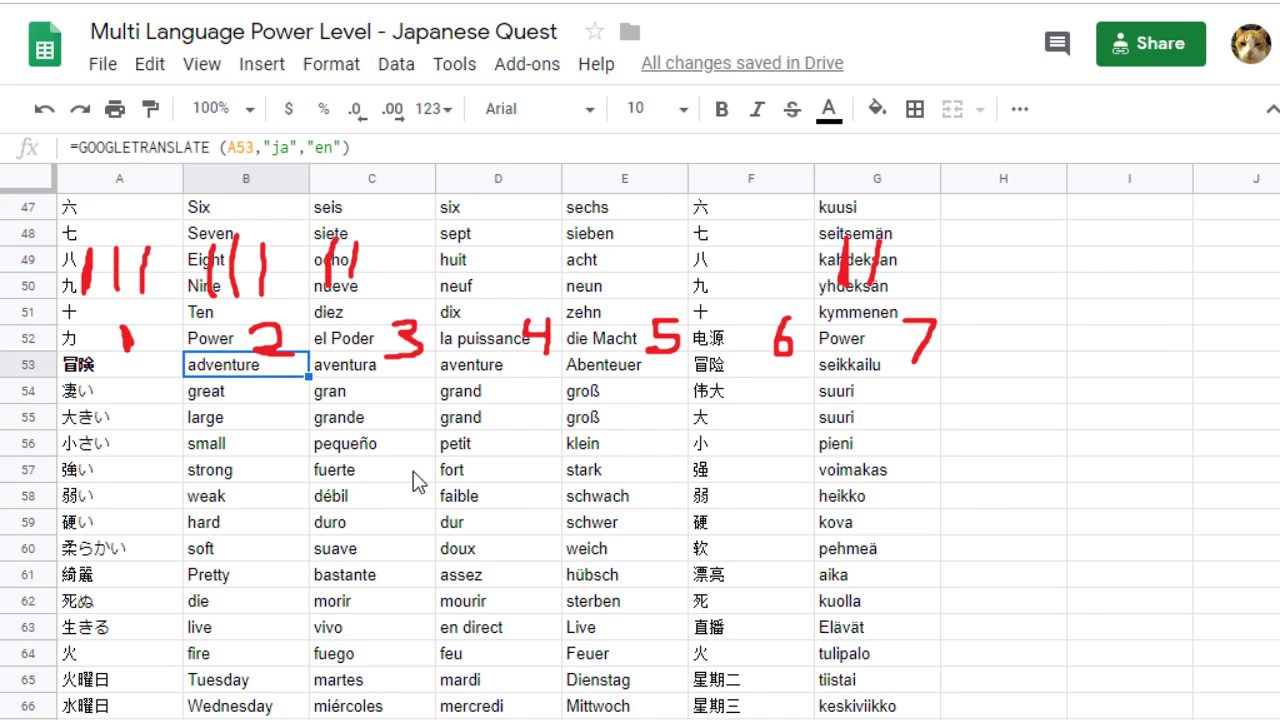
- Go to row 62 and review the translations of 死ぬ one by one from English through Finnish
{"action": "scroll", "coordinate": [418, 483], "scroll_direction": "down", "scroll_amount": 3}
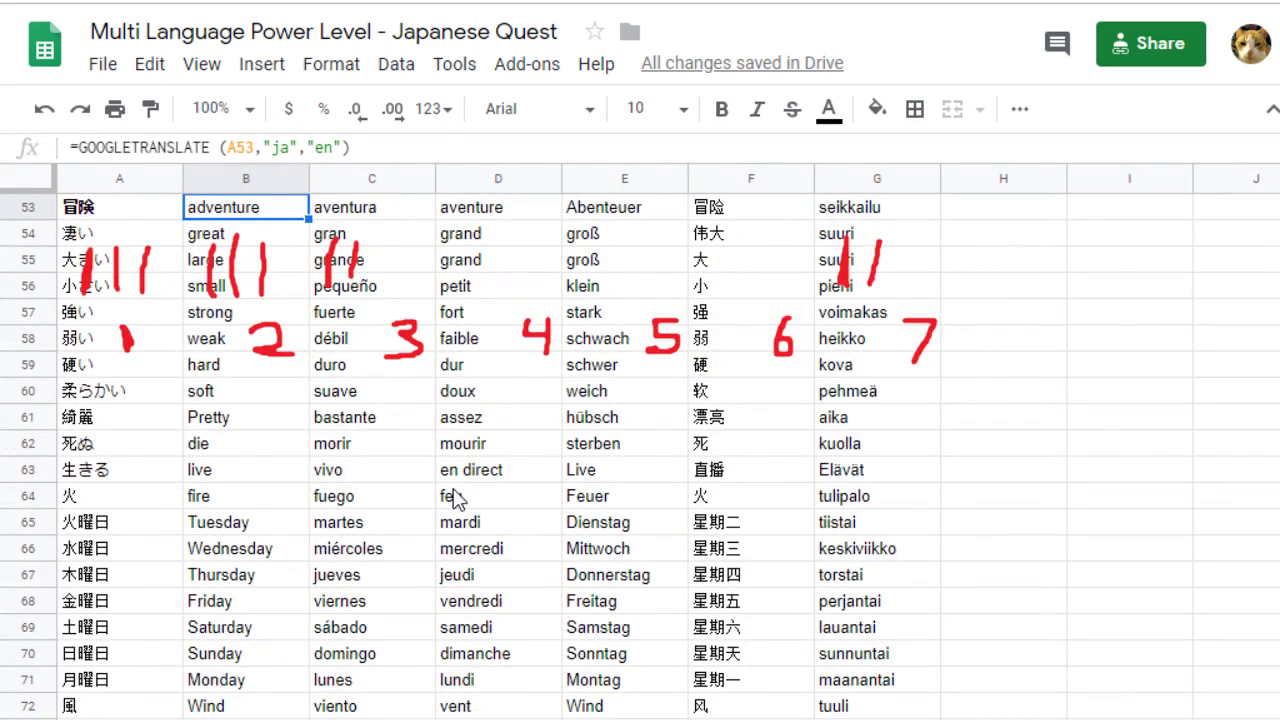
{"action": "scroll", "coordinate": [458, 498], "scroll_direction": "up", "scroll_amount": 2}
{"action": "scroll", "coordinate": [463, 497], "scroll_direction": "down", "scroll_amount": 4}
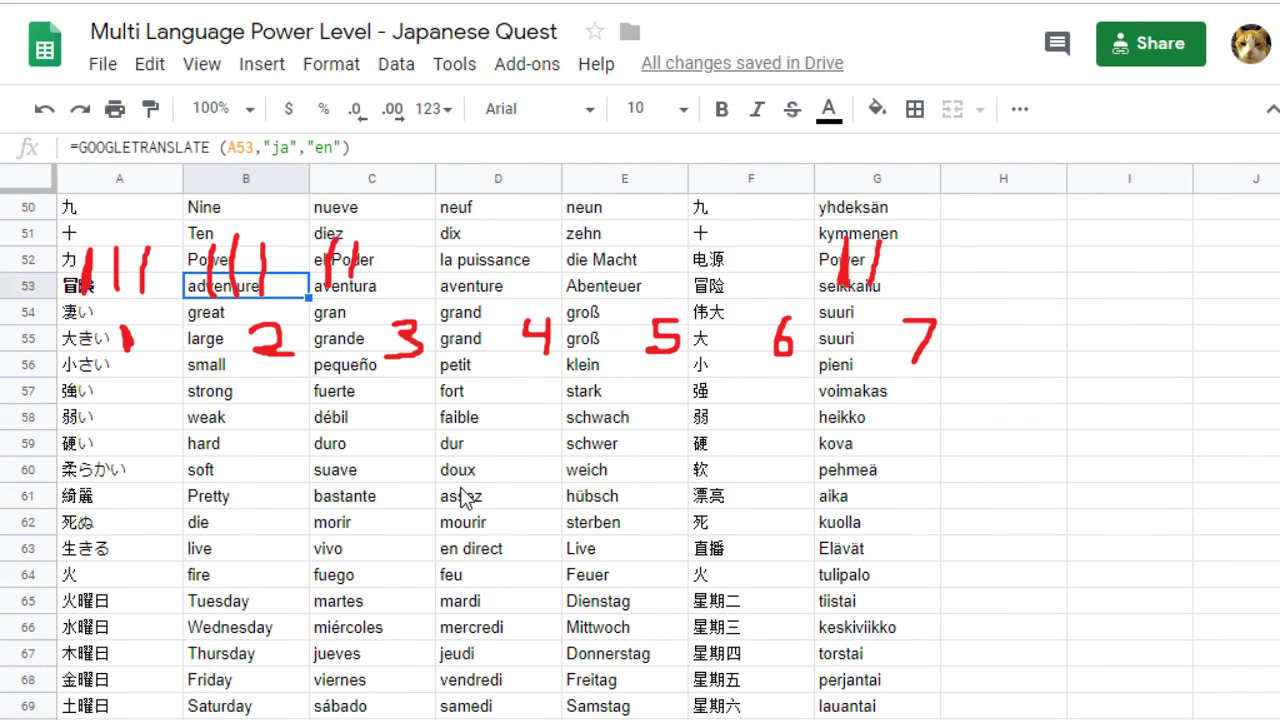
{"action": "scroll", "coordinate": [465, 498], "scroll_direction": "down", "scroll_amount": 1}
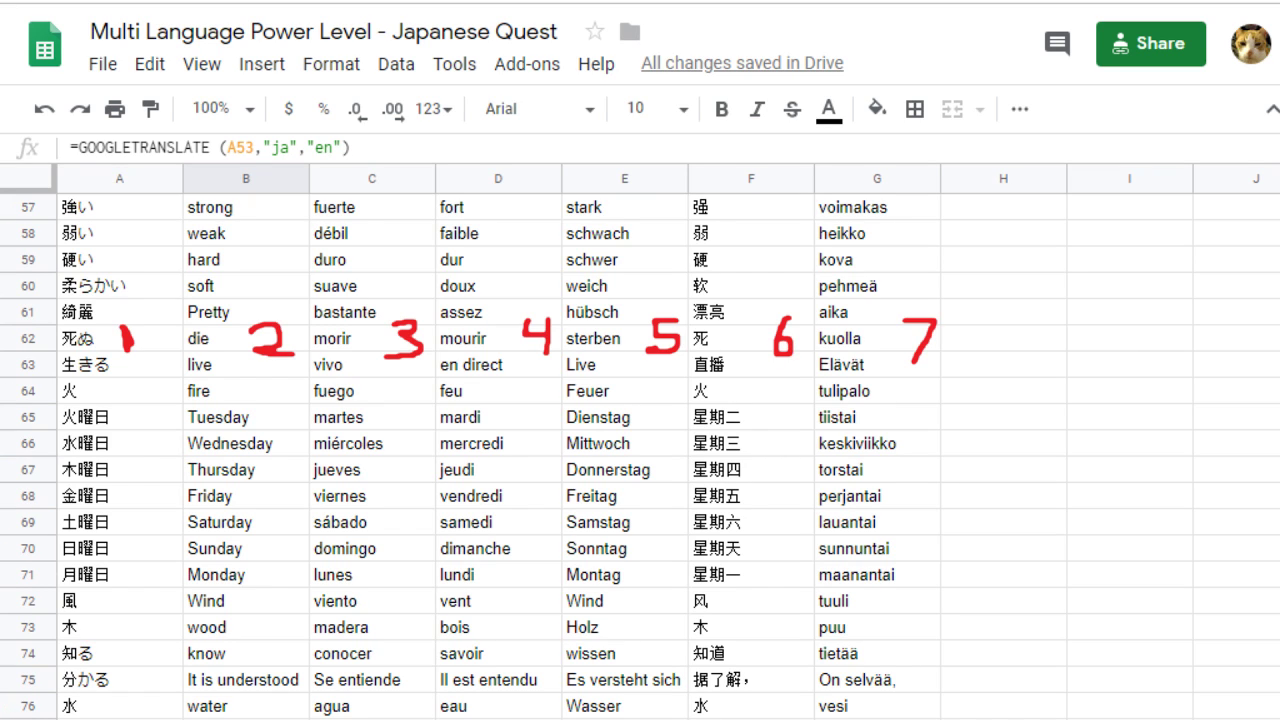
{"action": "left_click", "coordinate": [641, 478]}
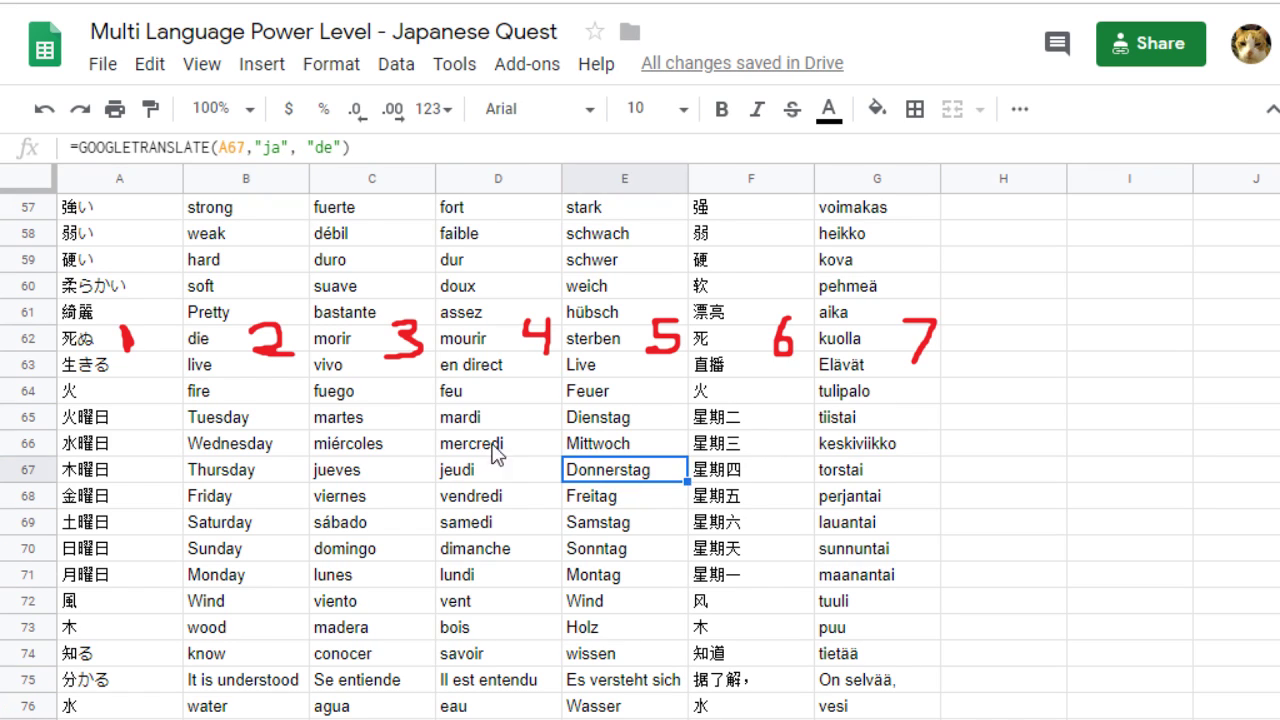
{"action": "left_click", "coordinate": [276, 344]}
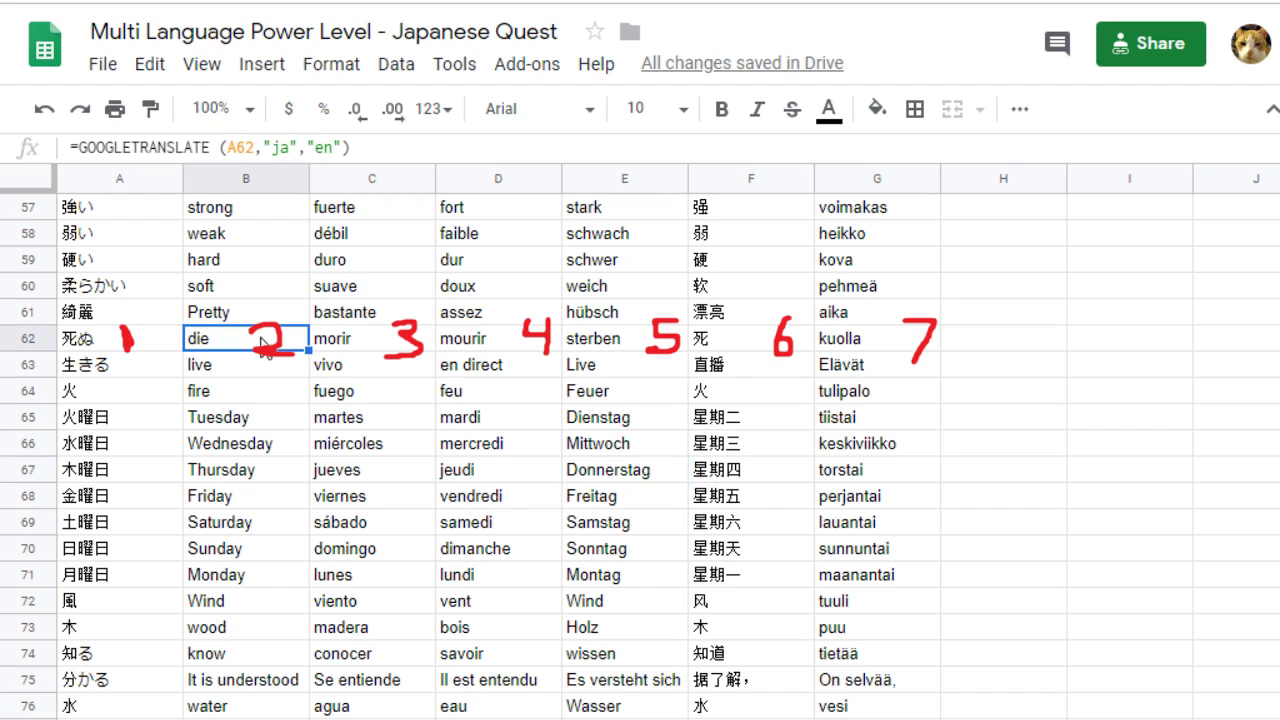
{"action": "left_click", "coordinate": [374, 341]}
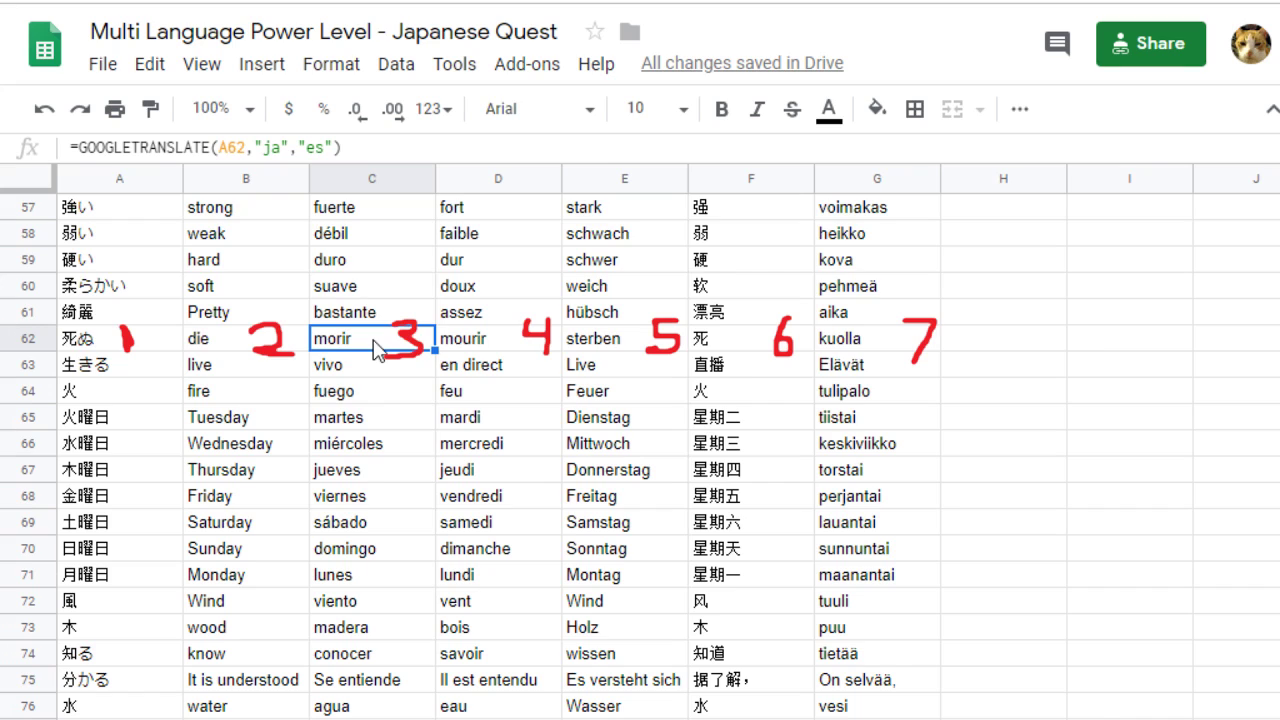
{"action": "left_click", "coordinate": [494, 344]}
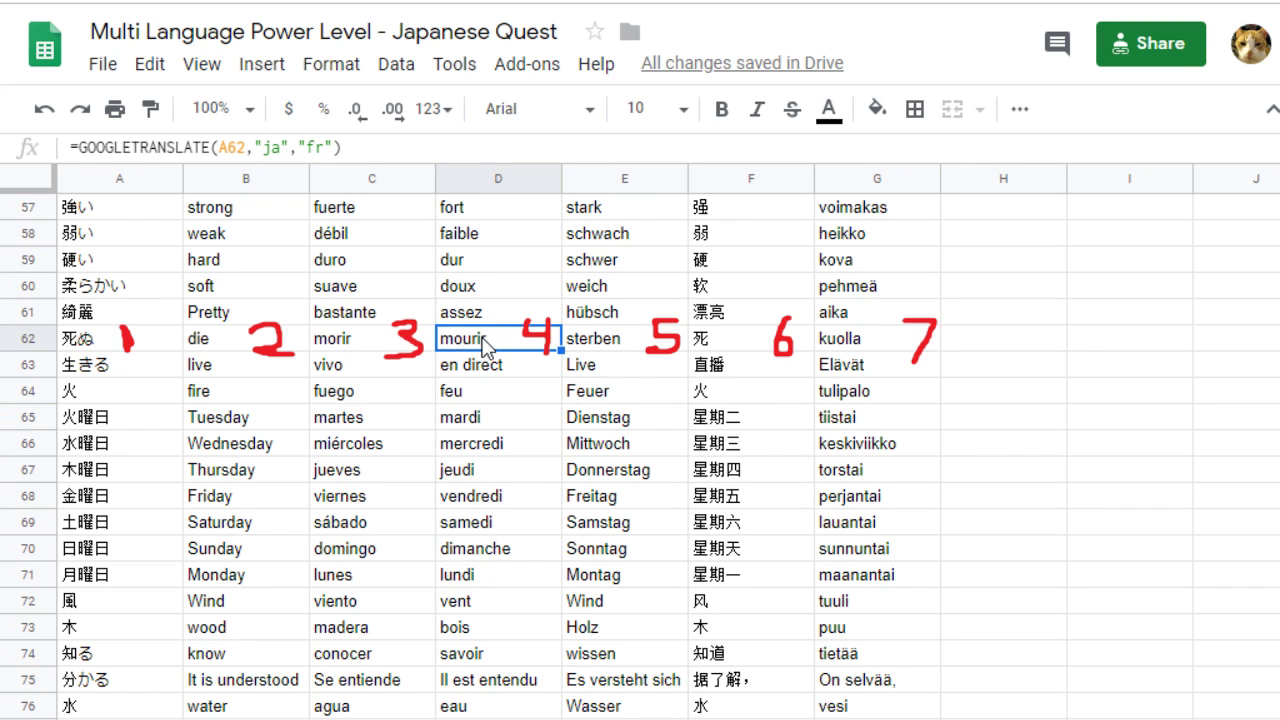
{"action": "left_click", "coordinate": [600, 345]}
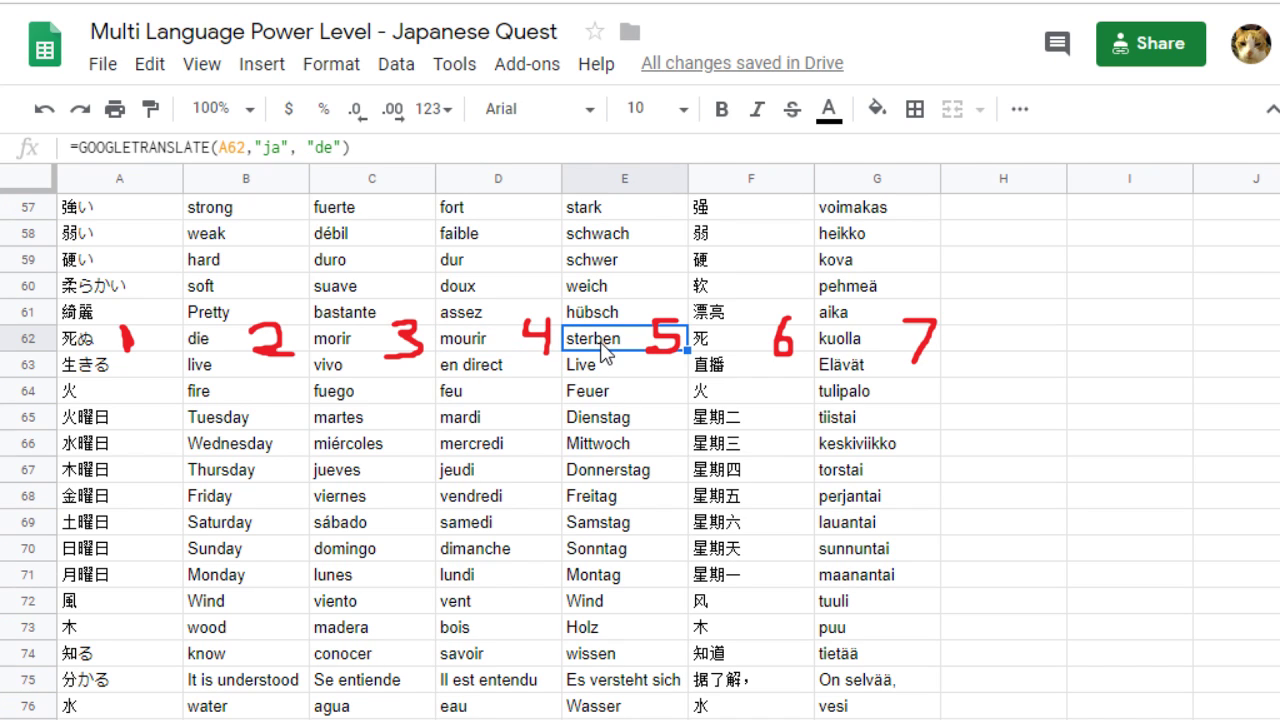
{"action": "left_click", "coordinate": [739, 348]}
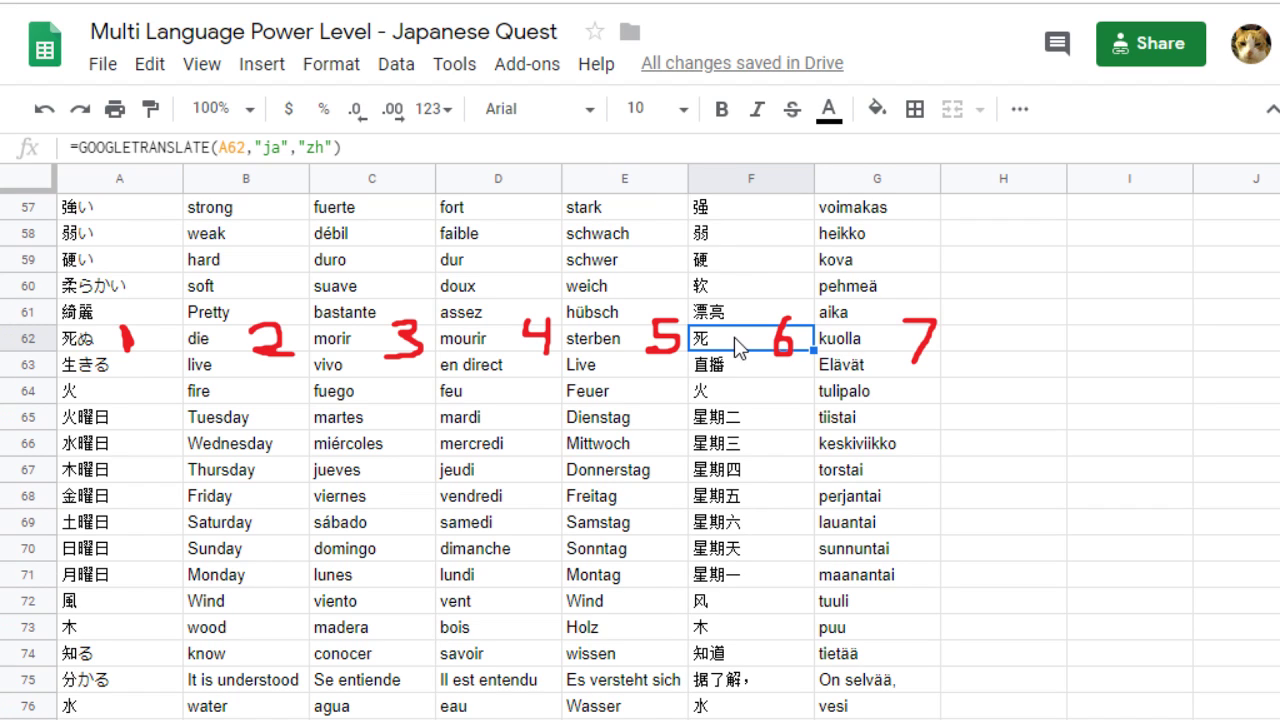
{"action": "left_click", "coordinate": [893, 348]}
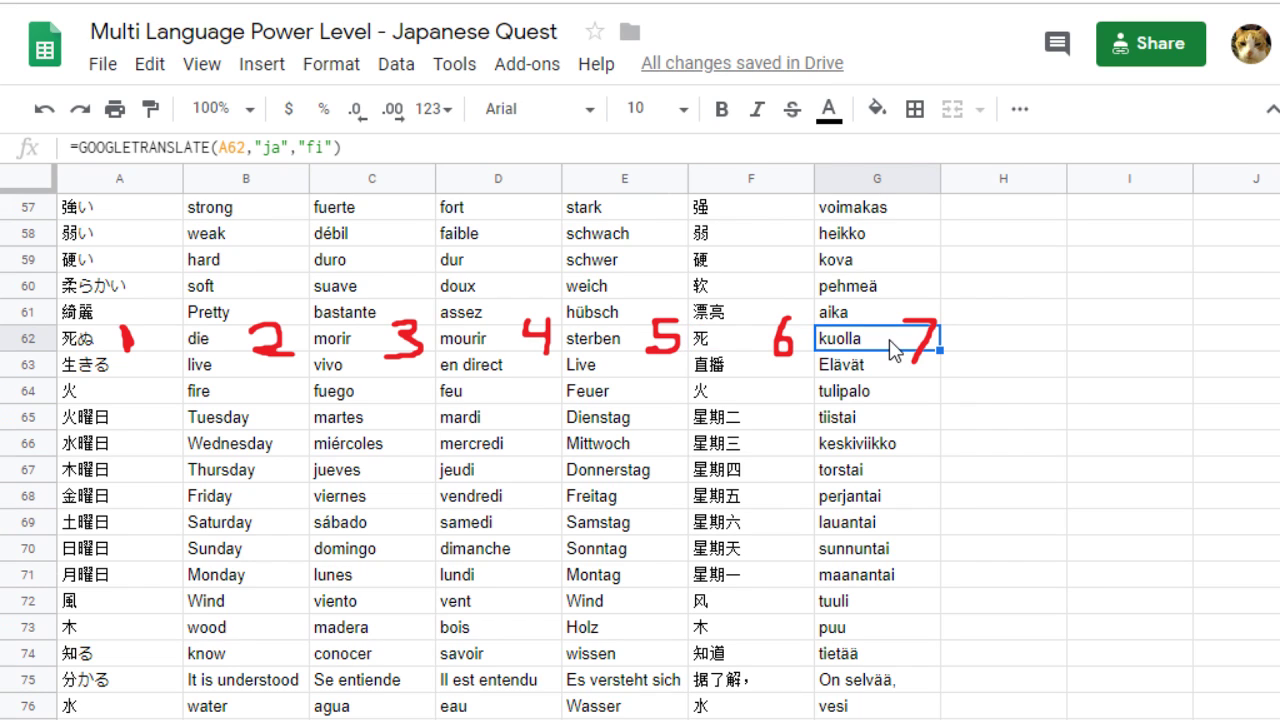
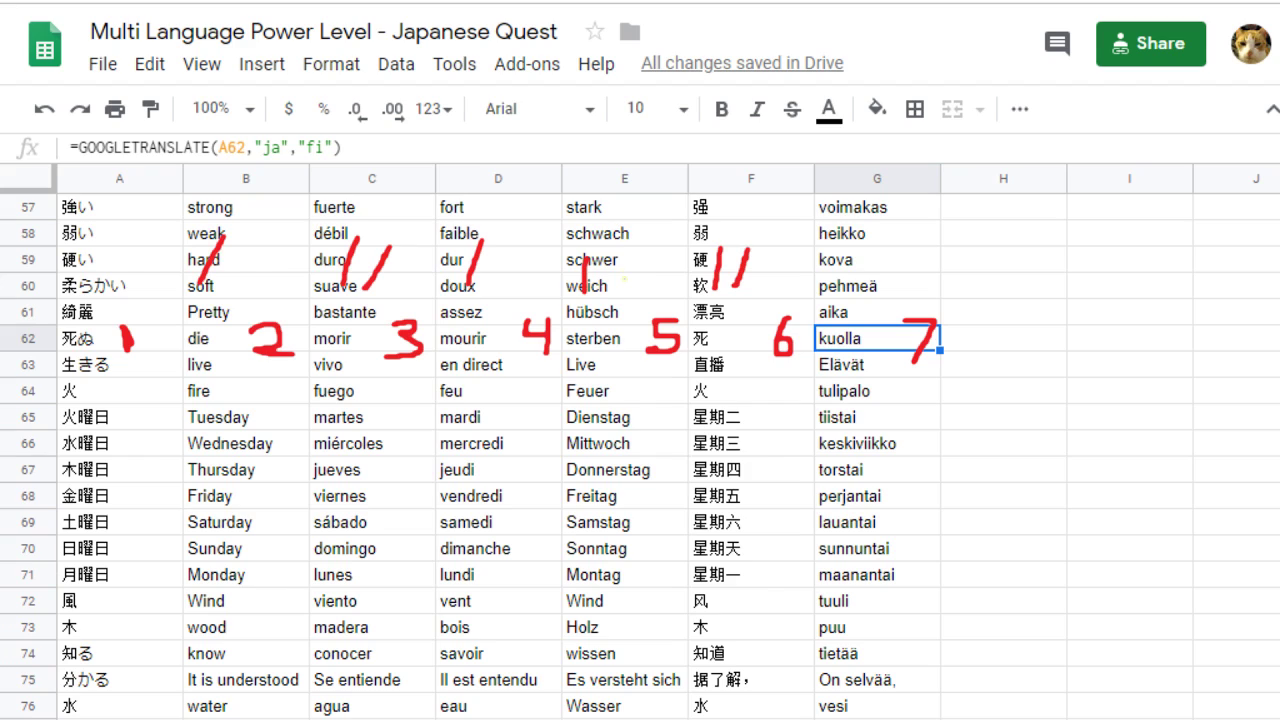
- Add two more red tally strokes for German and one more for Chinese above row 62
{"action": "left_click_drag", "start_coordinate": [621, 233], "coordinate": [621, 285]}
{"action": "mouse_move", "coordinate": [644, 281]}
{"action": "left_mouse_down"}
{"action": "mouse_move", "coordinate": [641, 231]}
{"action": "mouse_move", "coordinate": [642, 244]}
{"action": "left_mouse_up"}
{"action": "left_click_drag", "start_coordinate": [765, 298], "coordinate": [765, 248]}
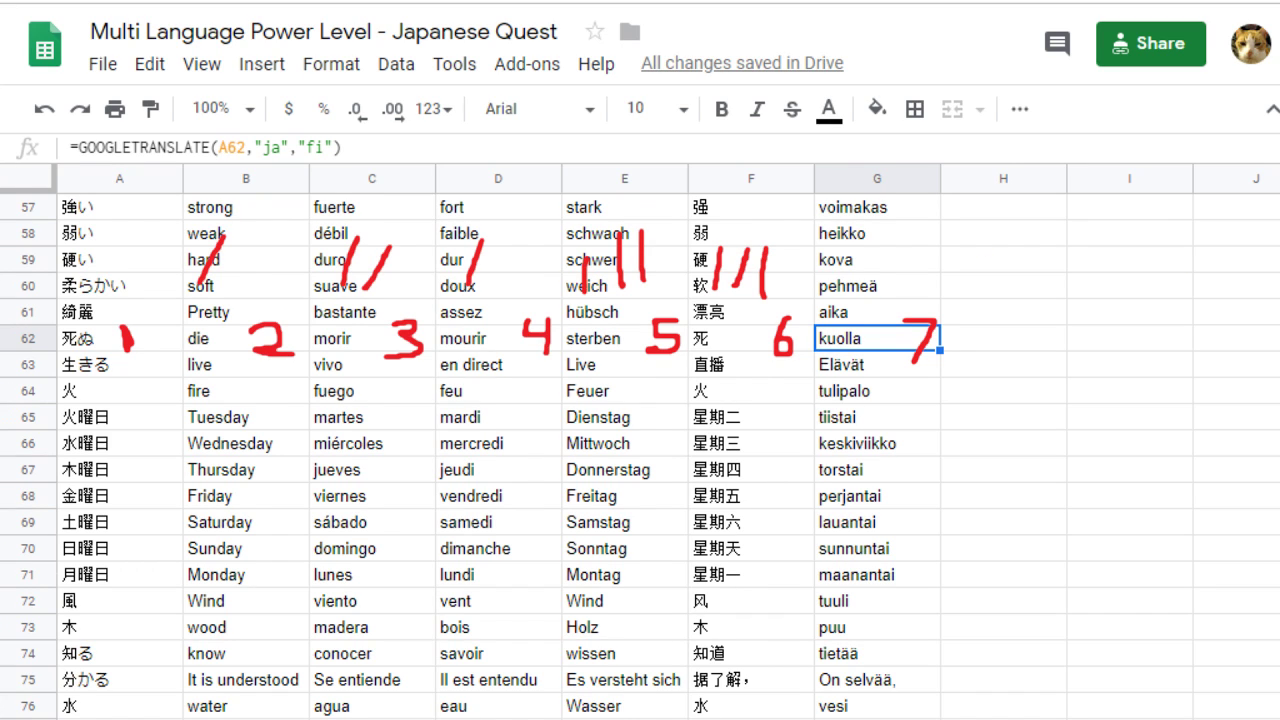
- Compare the Chinese 死 in F62 with the German "sterben" in E62, and make both words bold
{"action": "left_click", "coordinate": [741, 345]}
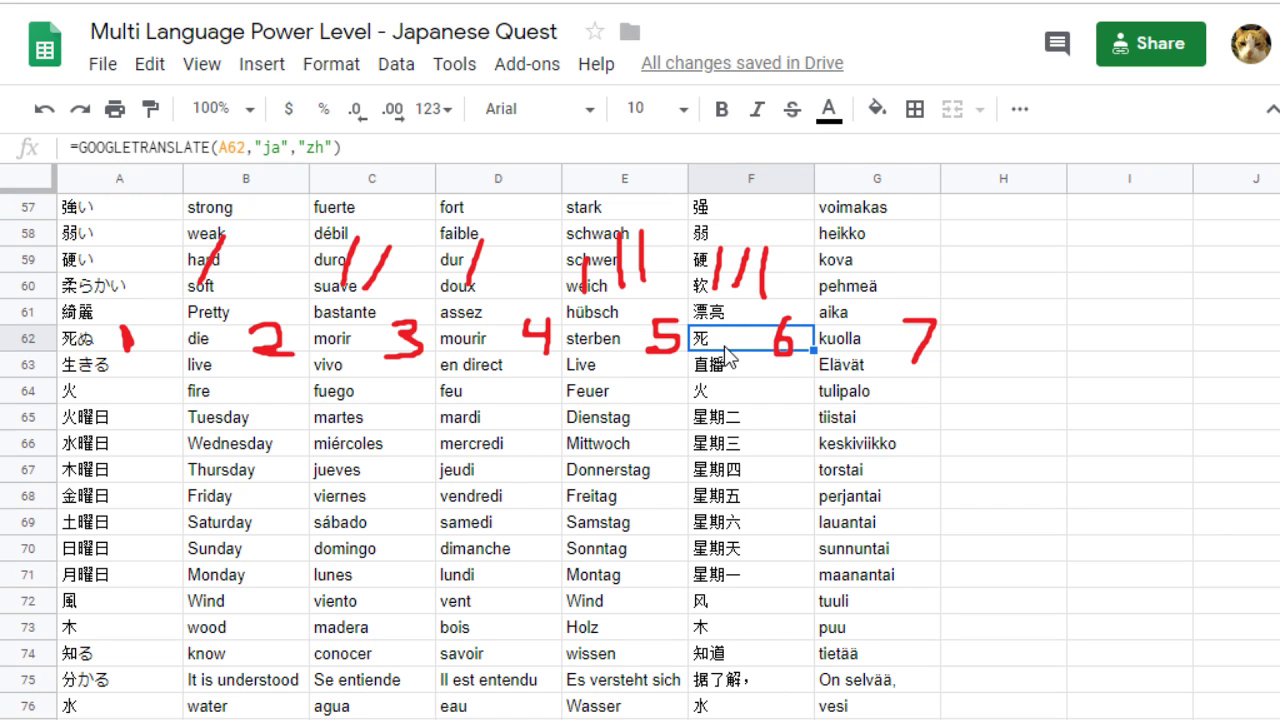
{"action": "left_click", "coordinate": [635, 352]}
{"action": "left_click", "coordinate": [742, 352]}
{"action": "left_click", "coordinate": [638, 353]}
{"action": "left_click", "coordinate": [742, 350]}
{"action": "left_click", "coordinate": [721, 109]}
{"action": "left_click", "coordinate": [626, 344]}
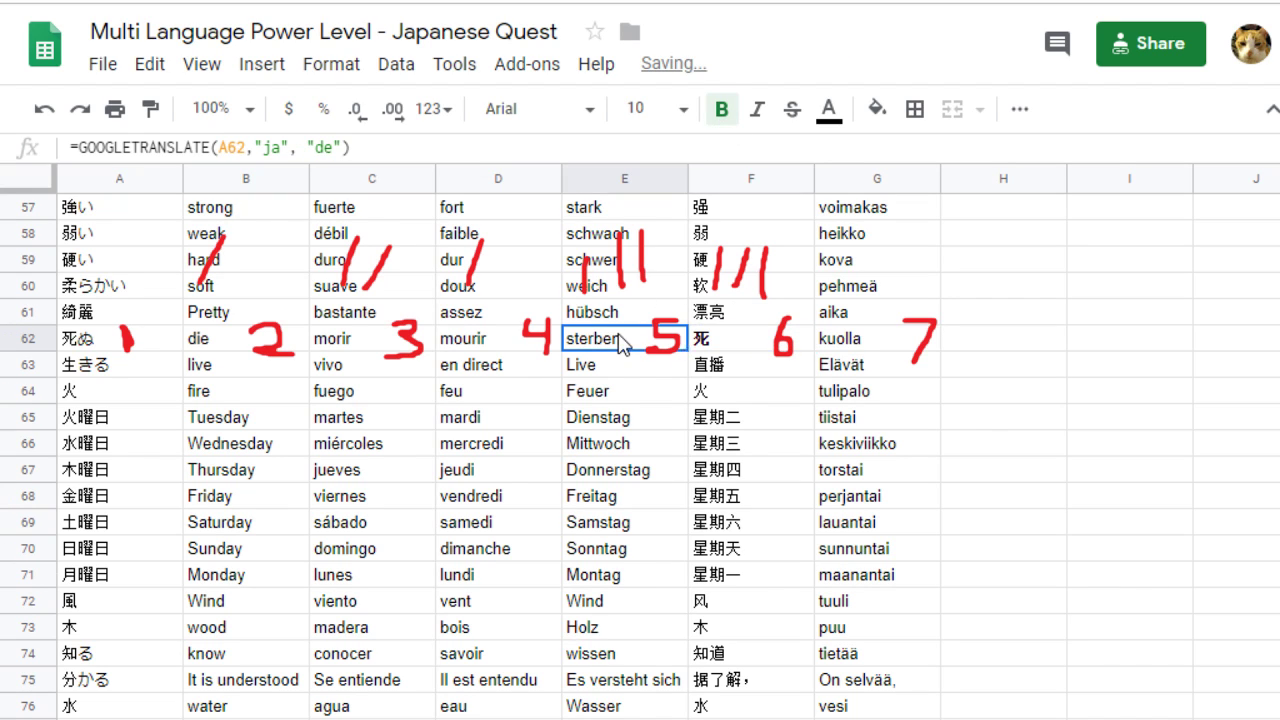
{"action": "left_click", "coordinate": [721, 109]}
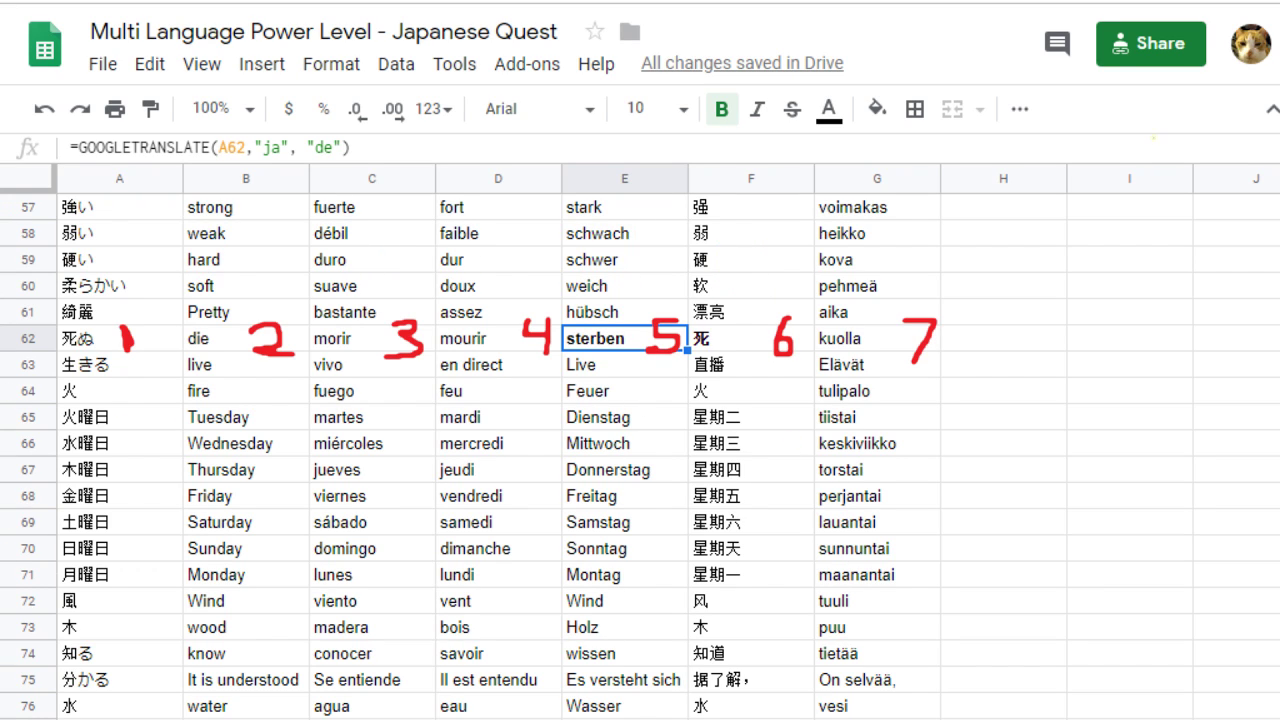
- Review row 63 from the Japanese 生きる through the English, Spanish and French translations
{"action": "left_click", "coordinate": [602, 370]}
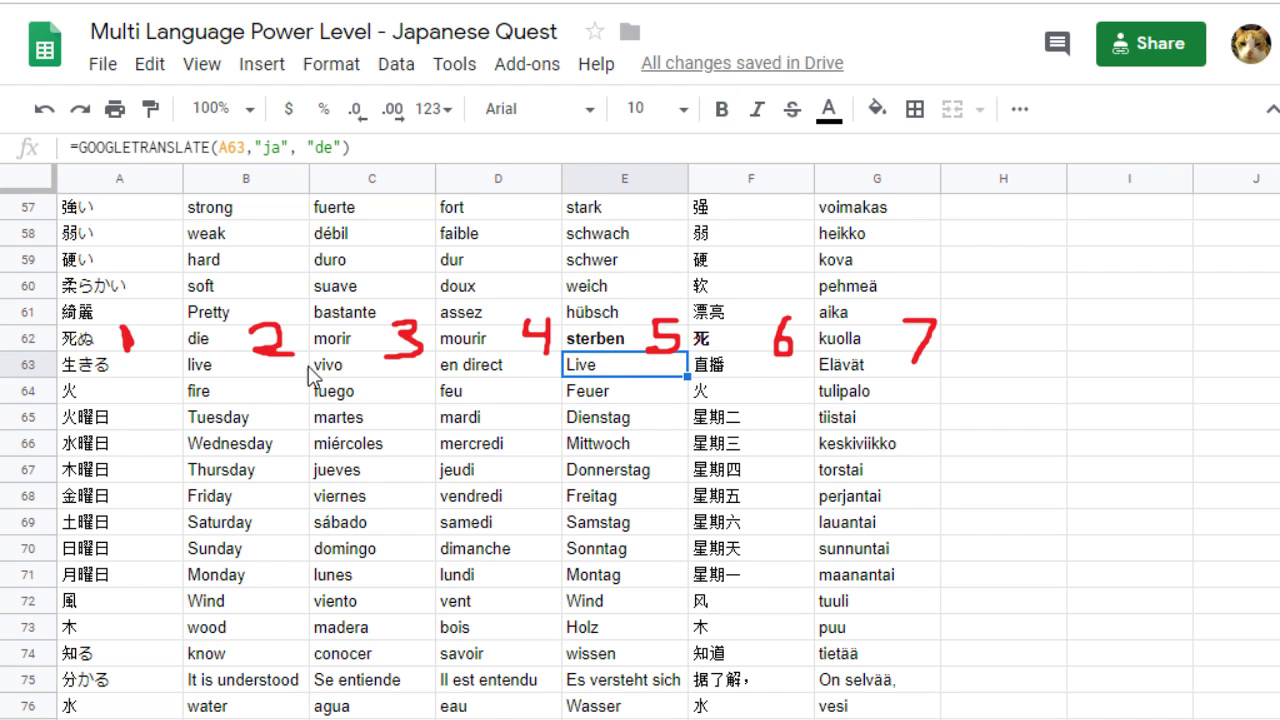
{"action": "left_click", "coordinate": [197, 370]}
{"action": "left_click", "coordinate": [139, 384]}
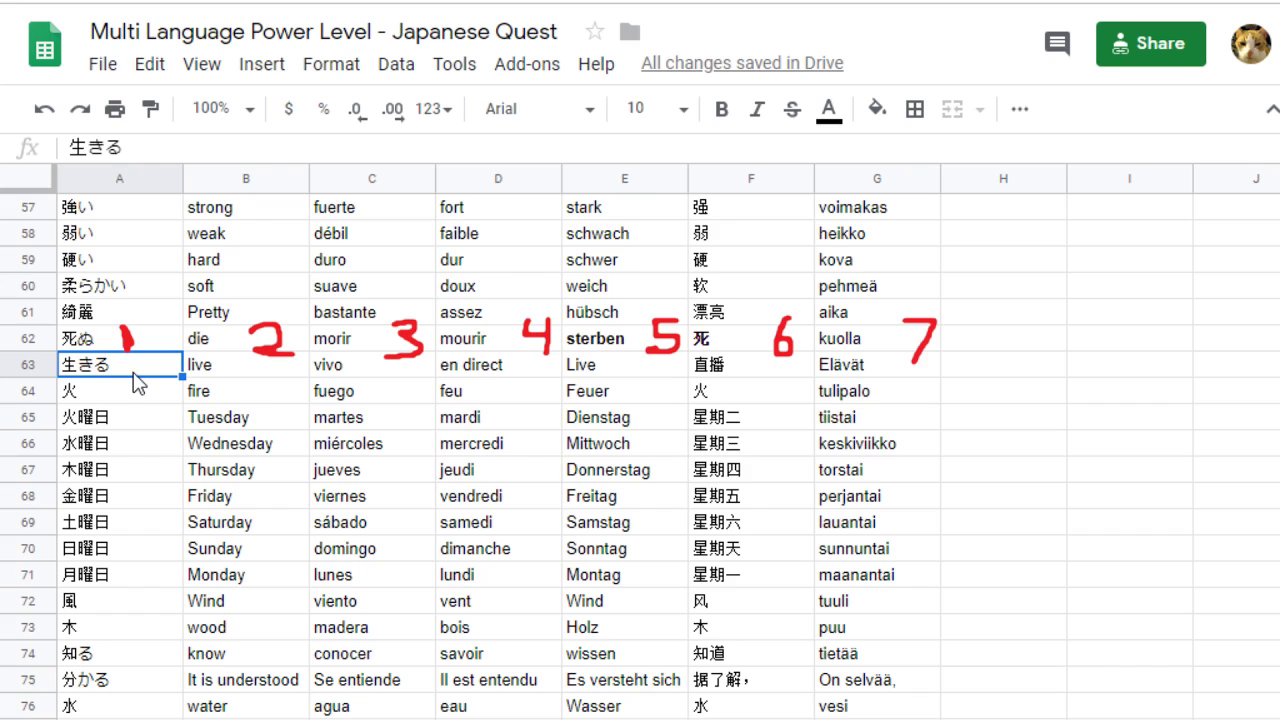
{"action": "left_click", "coordinate": [232, 376]}
{"action": "left_click", "coordinate": [360, 376]}
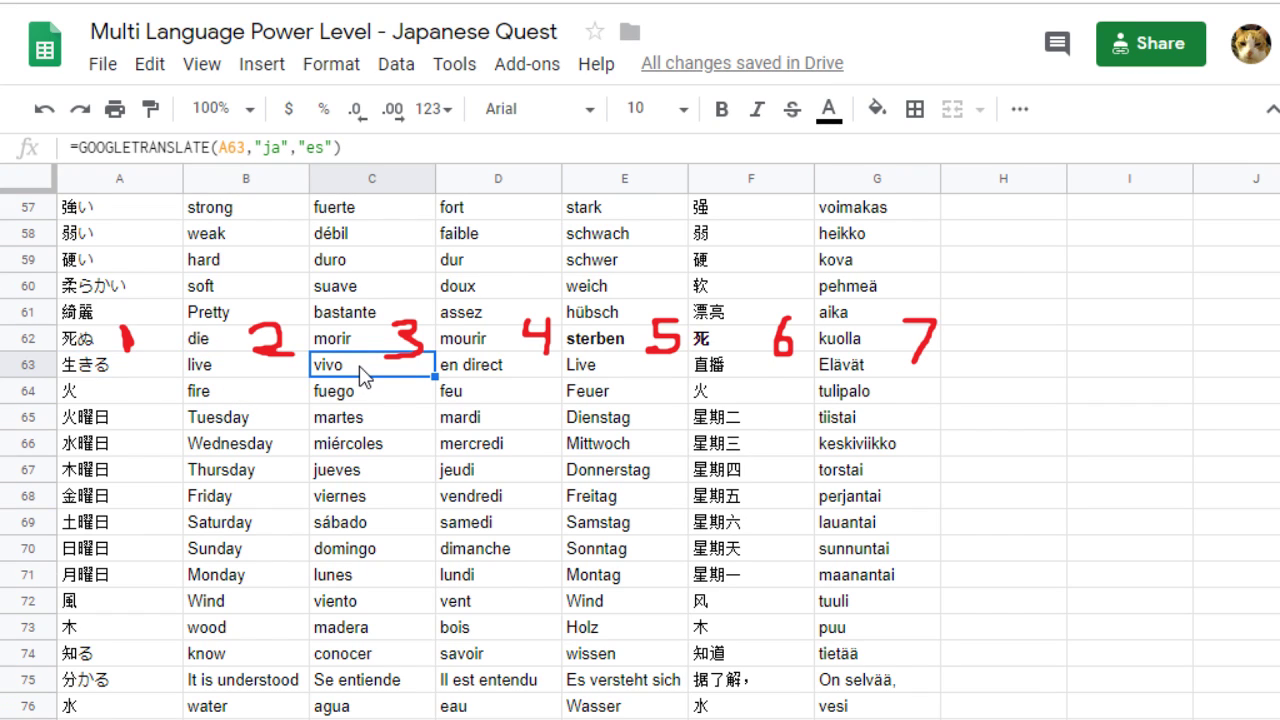
{"action": "left_click", "coordinate": [490, 380]}
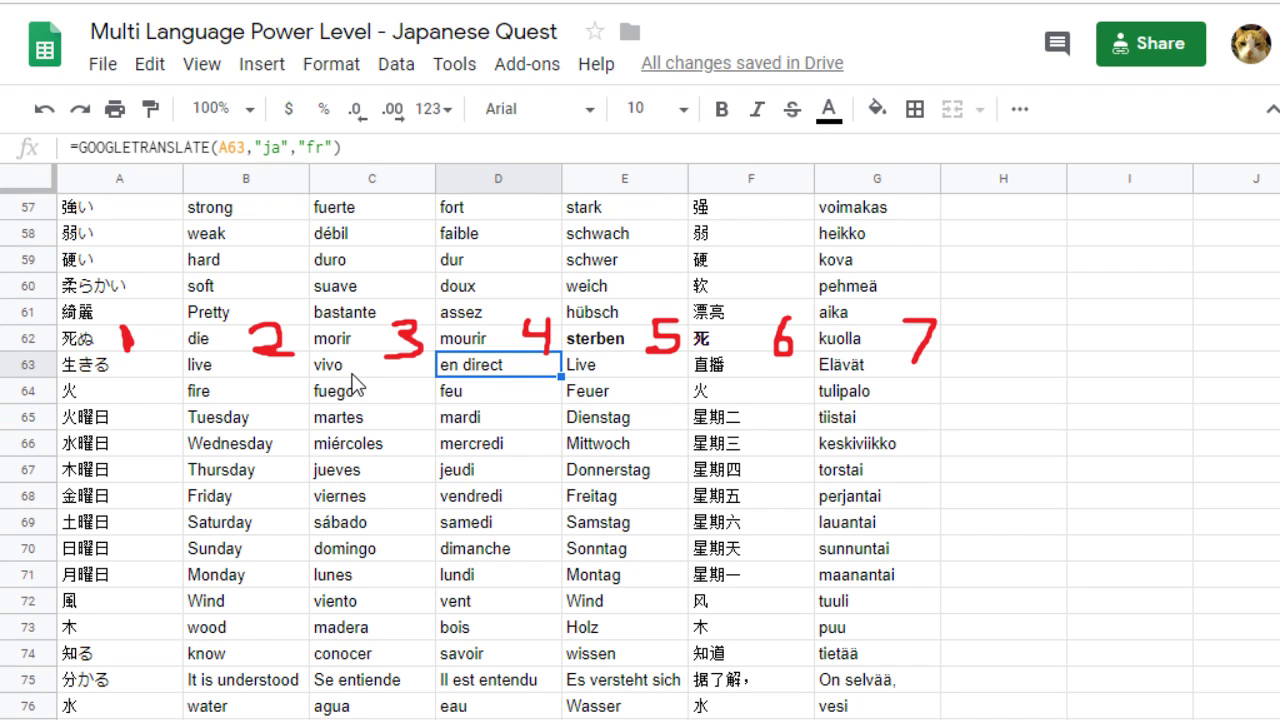
- Compare the Spanish "vivo" with the French "en direct" in row 63, and examine the German, Chinese and Finnish translations
{"action": "left_click", "coordinate": [400, 380]}
{"action": "left_click", "coordinate": [480, 380]}
{"action": "left_click", "coordinate": [383, 378]}
{"action": "left_click", "coordinate": [472, 370]}
{"action": "left_click", "coordinate": [390, 372]}
{"action": "left_click", "coordinate": [472, 372]}
{"action": "left_click", "coordinate": [375, 370]}
{"action": "left_click", "coordinate": [525, 373]}
{"action": "left_click", "coordinate": [592, 372]}
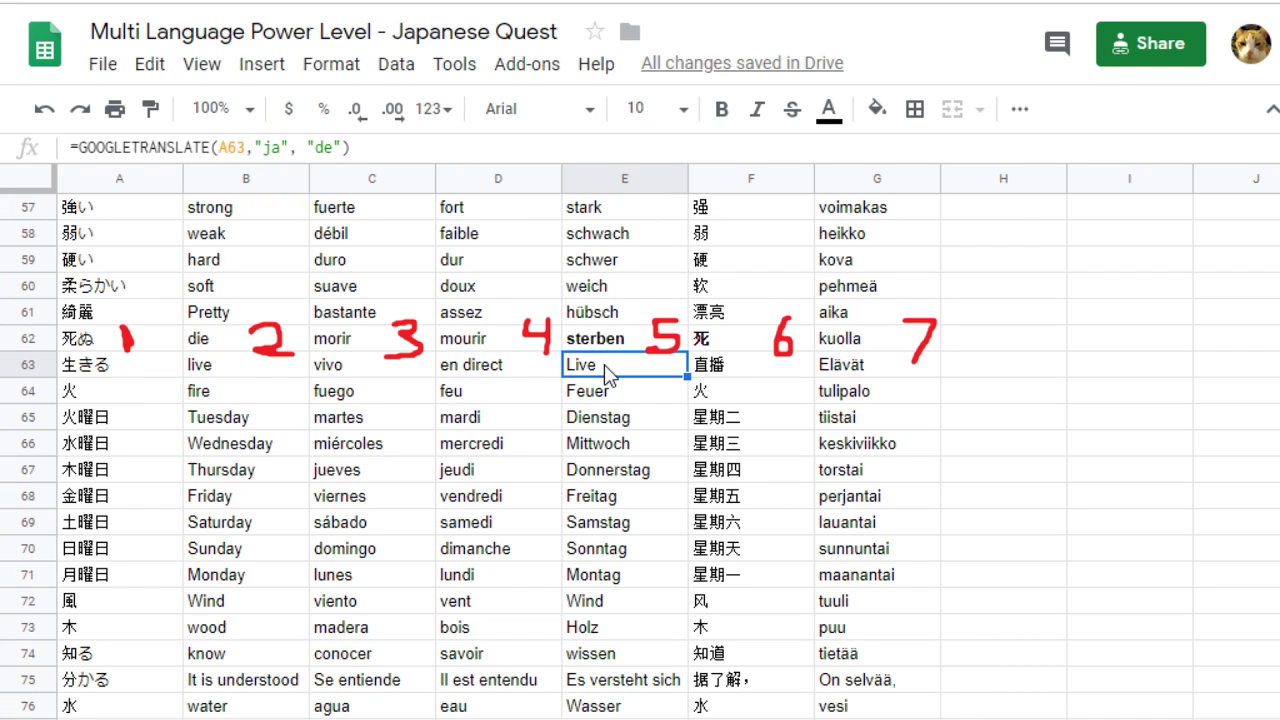
{"action": "left_click", "coordinate": [735, 377]}
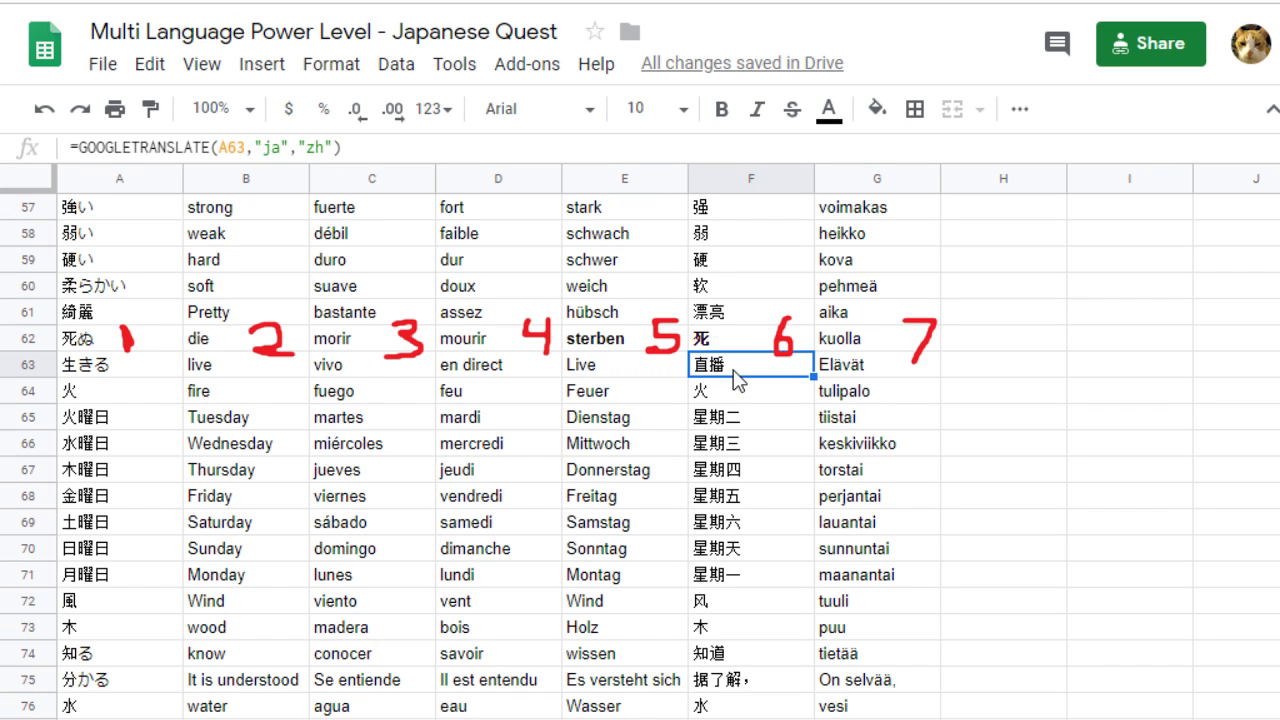
{"action": "left_click", "coordinate": [857, 377]}
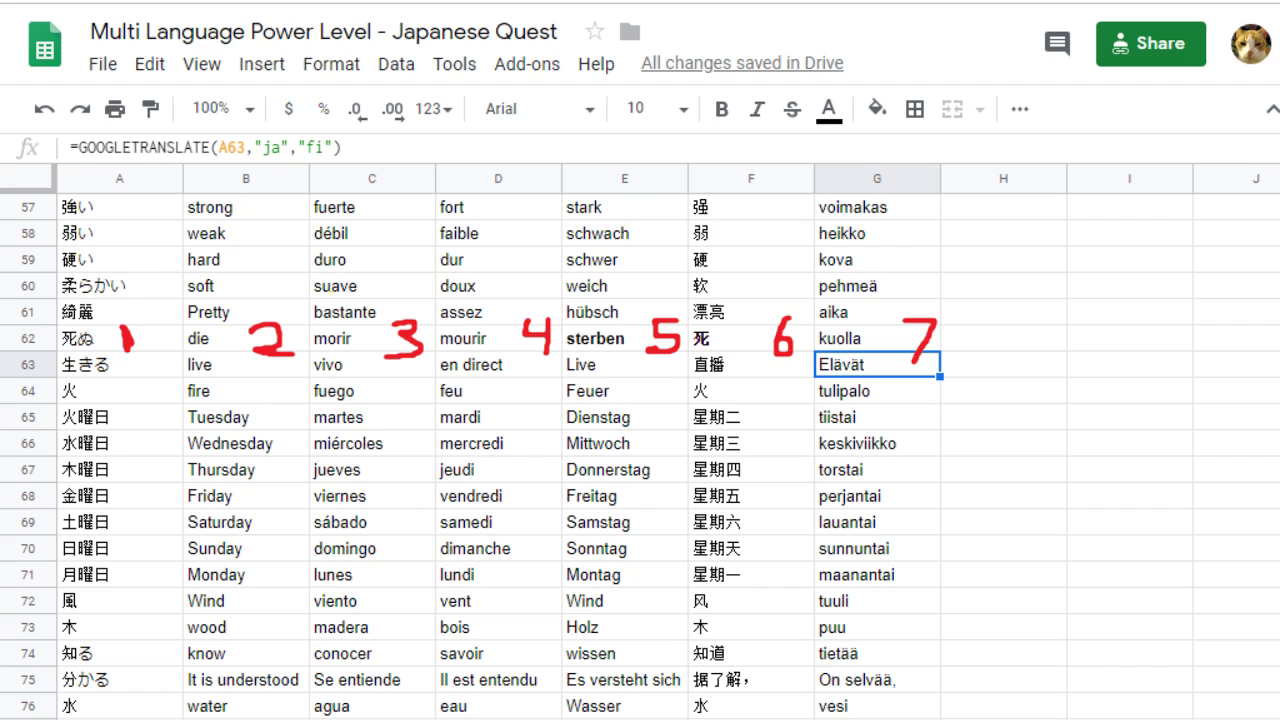
- Draw red tally strokes above row 63: three for Spanish, one for French and two for Finnish
{"action": "mouse_move", "coordinate": [334, 243]}
{"action": "left_mouse_down"}
{"action": "mouse_move", "coordinate": [337, 294]}
{"action": "mouse_move", "coordinate": [338, 260]}
{"action": "left_mouse_up"}
{"action": "left_click_drag", "start_coordinate": [840, 245], "coordinate": [840, 291]}
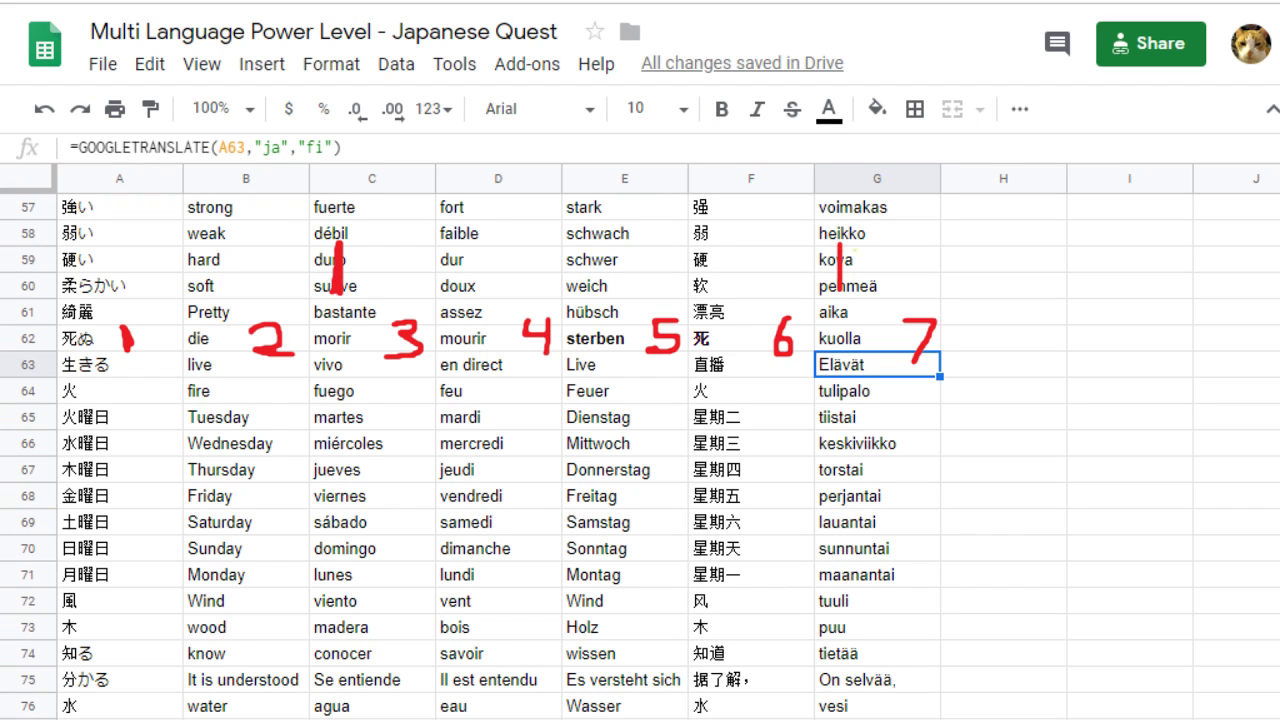
{"action": "left_click_drag", "start_coordinate": [865, 250], "coordinate": [863, 290]}
{"action": "left_click_drag", "start_coordinate": [371, 292], "coordinate": [366, 240]}
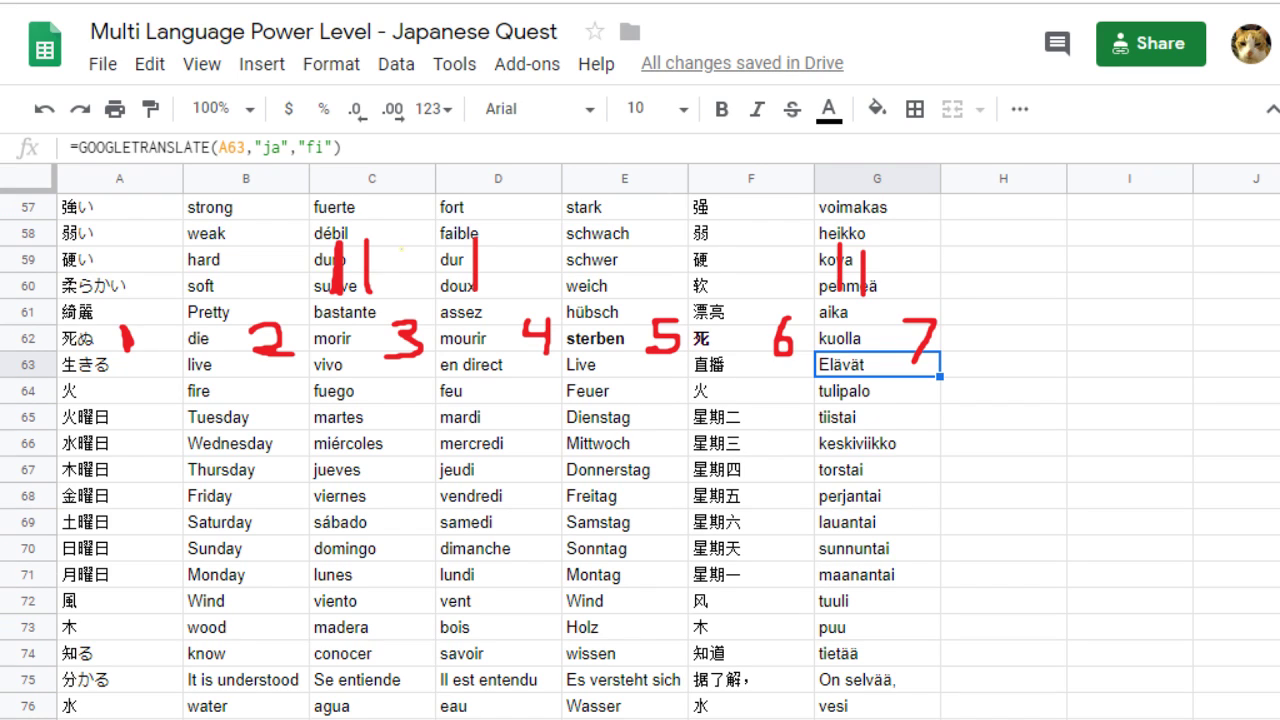
{"action": "left_click_drag", "start_coordinate": [402, 238], "coordinate": [400, 294]}
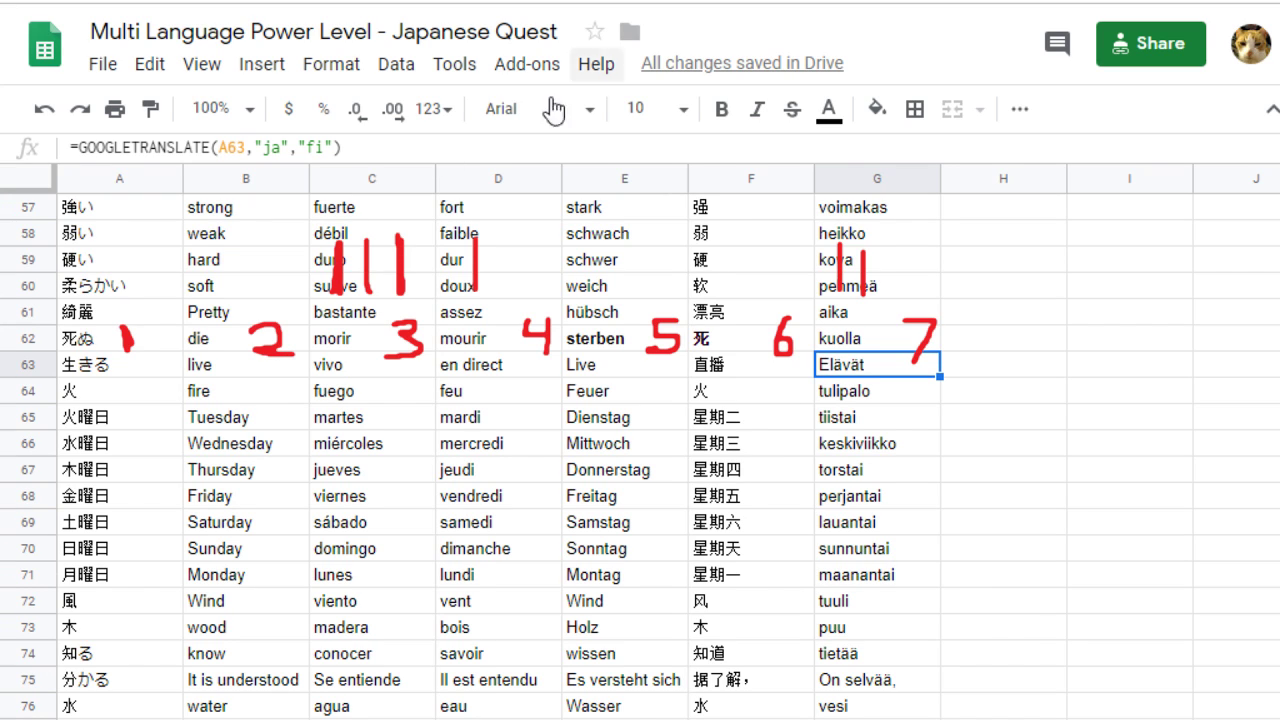
- Make the Spanish "vivo" in C63 bold, and compare it with the French "en direct" and the Japanese 生きる
{"action": "left_click", "coordinate": [352, 372]}
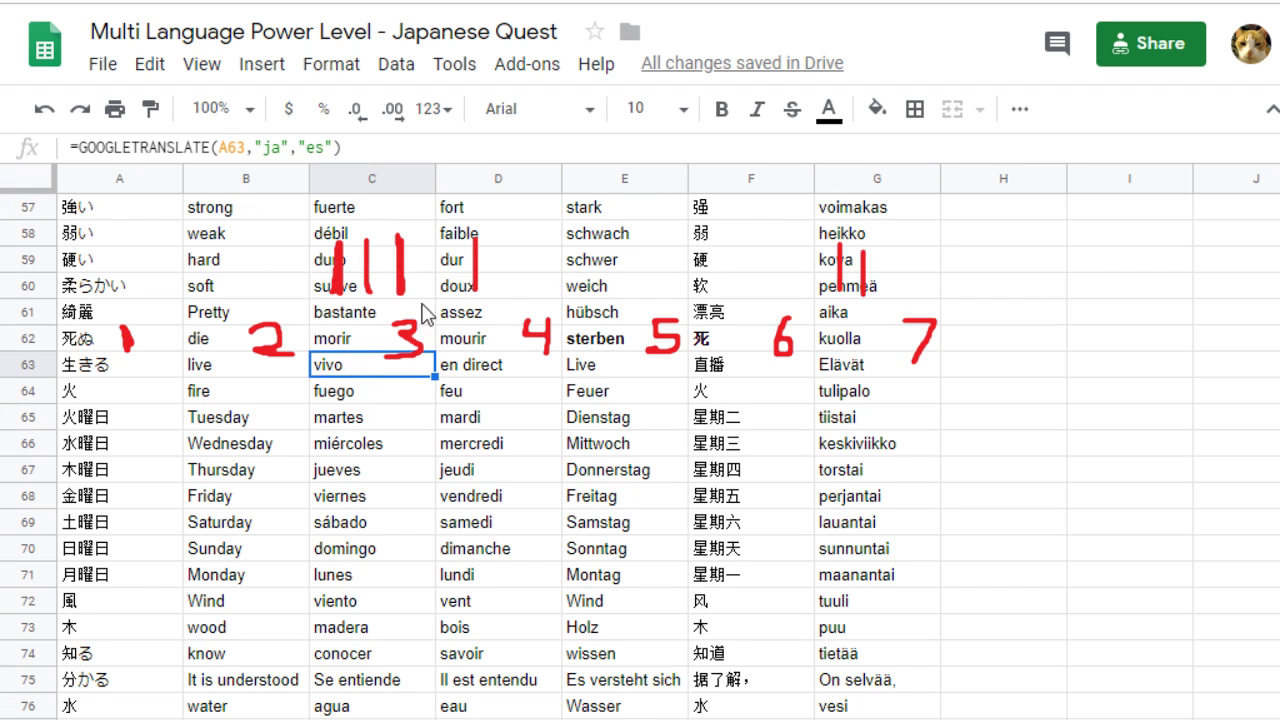
{"action": "left_click", "coordinate": [716, 118]}
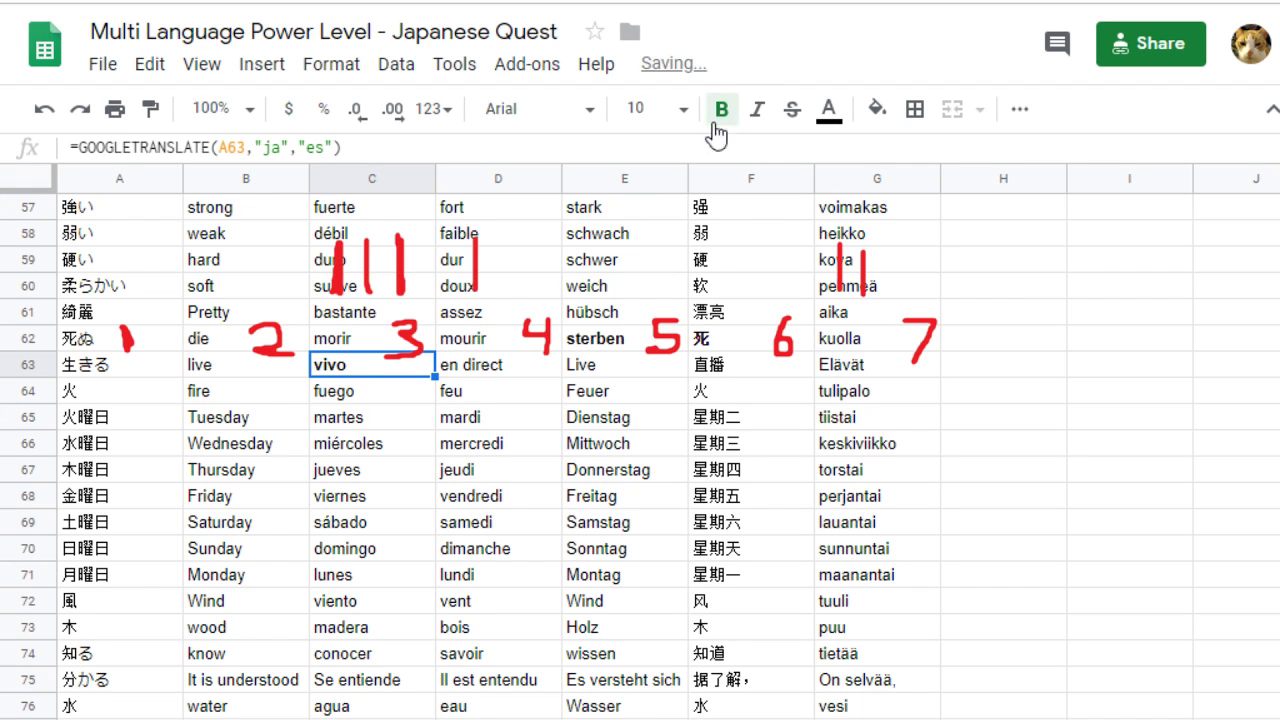
{"action": "left_click", "coordinate": [484, 374]}
{"action": "left_click", "coordinate": [486, 397]}
{"action": "left_click", "coordinate": [482, 370]}
{"action": "left_click", "coordinate": [386, 374]}
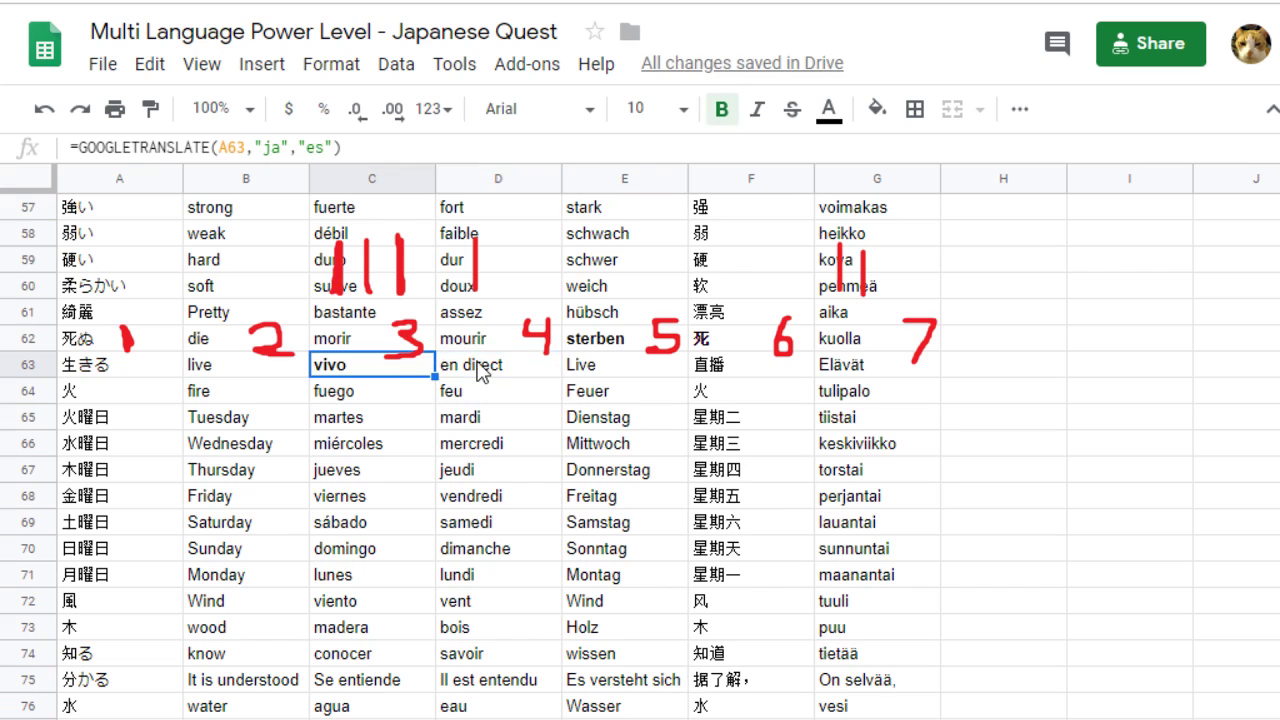
{"action": "left_click", "coordinate": [482, 372]}
{"action": "left_click", "coordinate": [116, 372]}
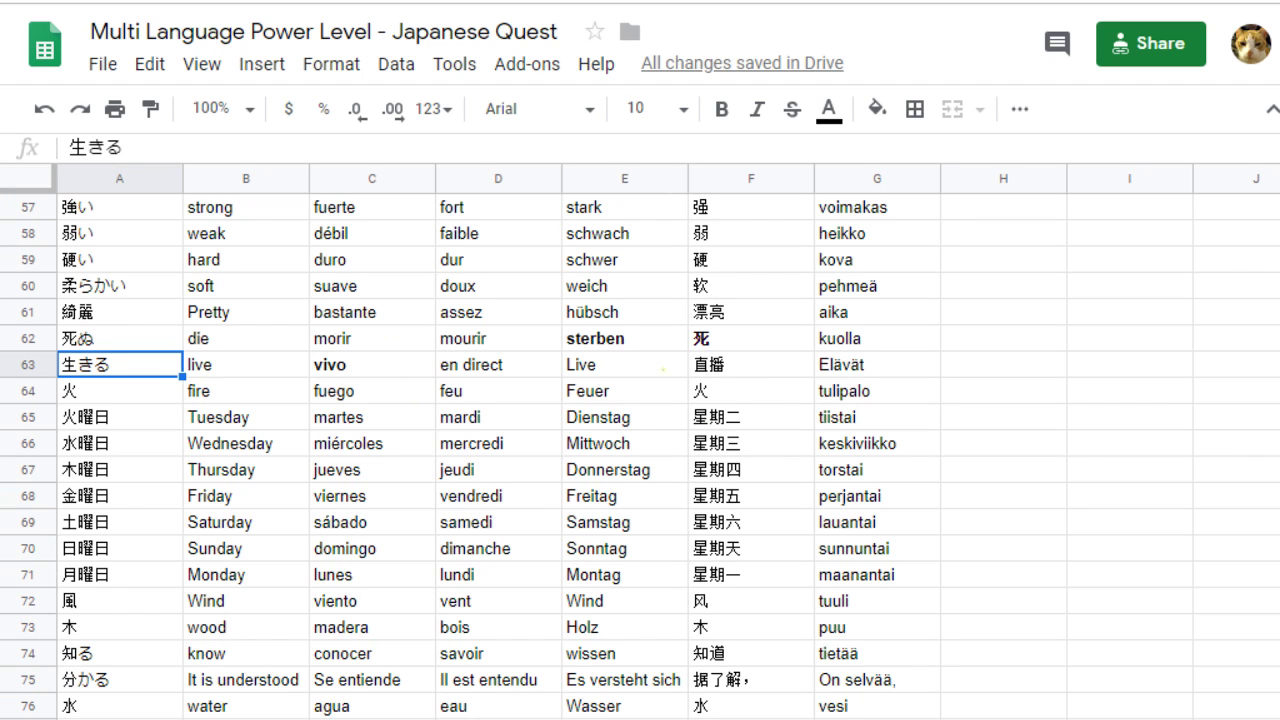
- Look through the vocabulary table from the header row to about row 200, then check the Finnish translation formula in G2
{"action": "left_click", "coordinate": [471, 372]}
{"action": "scroll", "coordinate": [470, 400], "scroll_direction": "up", "scroll_amount": 12}
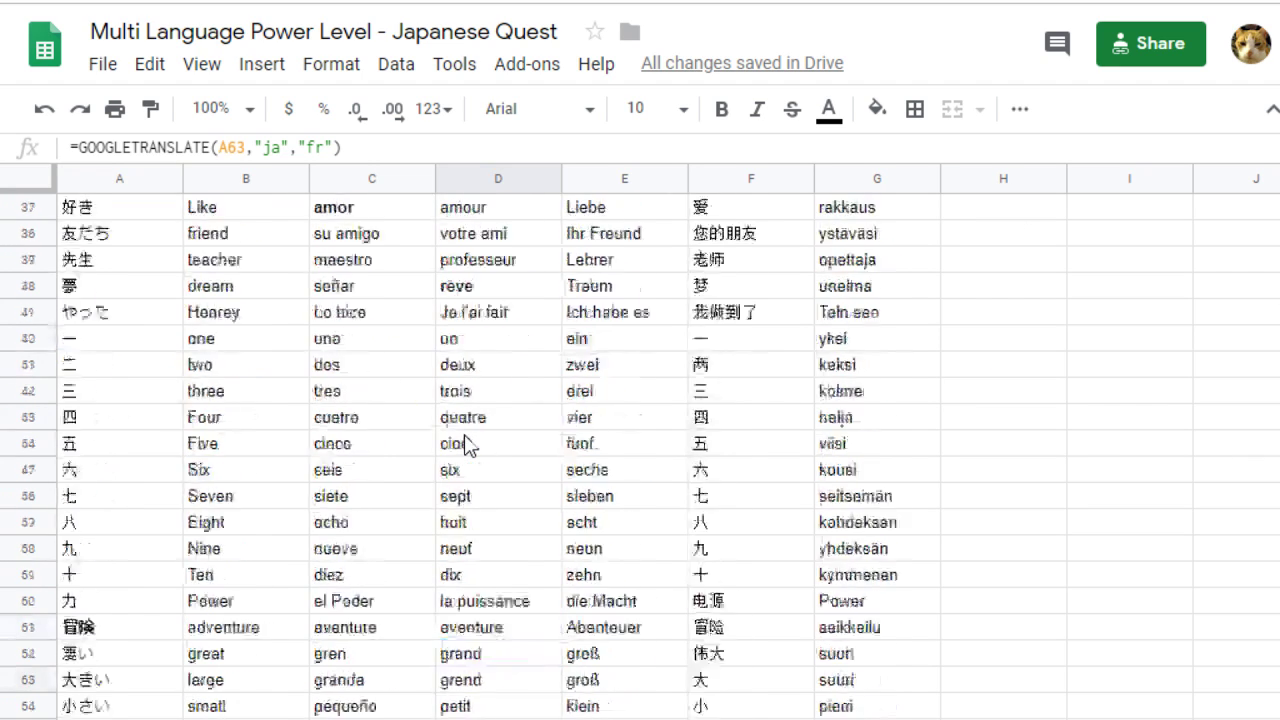
{"action": "scroll", "coordinate": [465, 445], "scroll_direction": "up", "scroll_amount": 7}
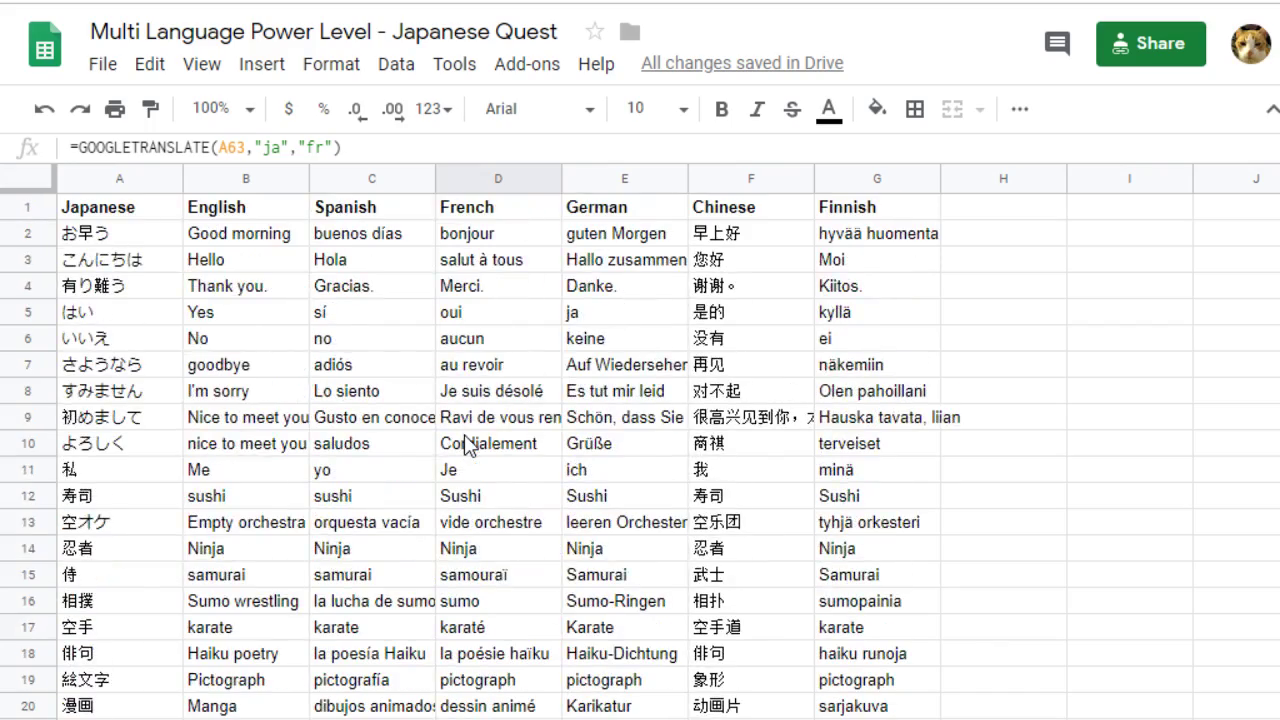
{"action": "scroll", "coordinate": [465, 443], "scroll_direction": "down", "scroll_amount": 20}
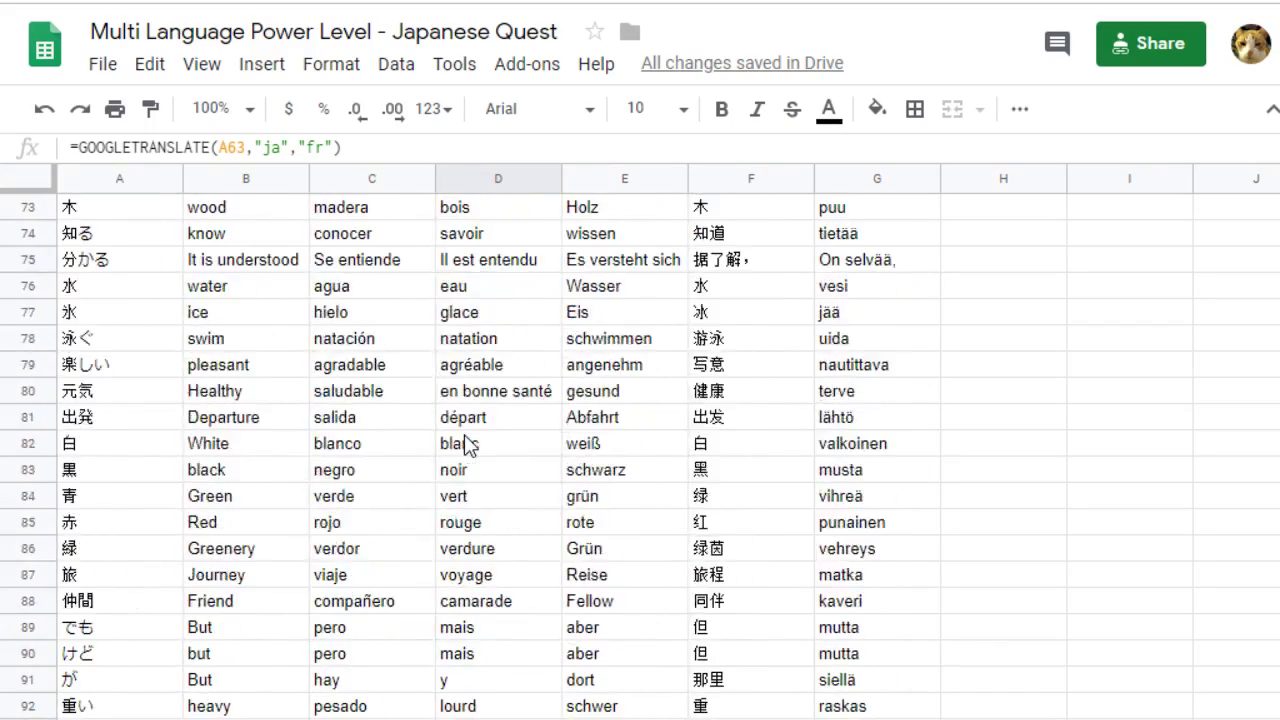
{"action": "scroll", "coordinate": [465, 440], "scroll_direction": "down", "scroll_amount": 20}
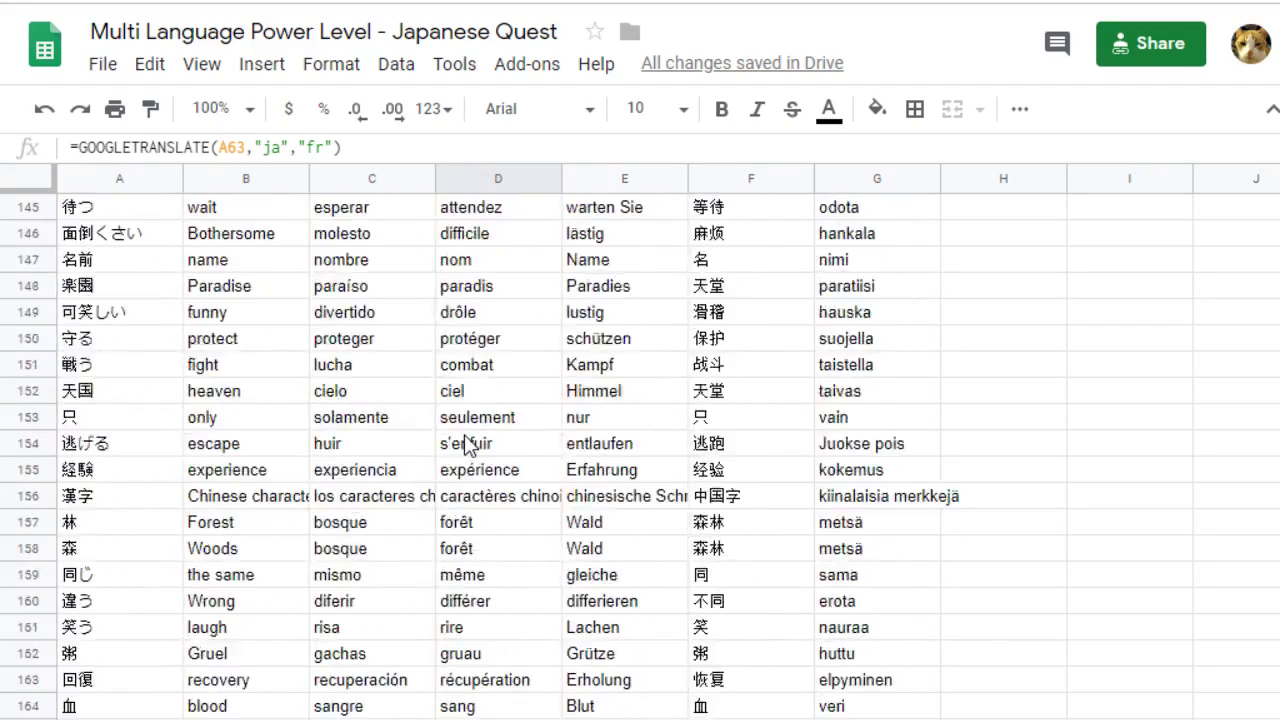
{"action": "scroll", "coordinate": [465, 445], "scroll_direction": "down", "scroll_amount": 18}
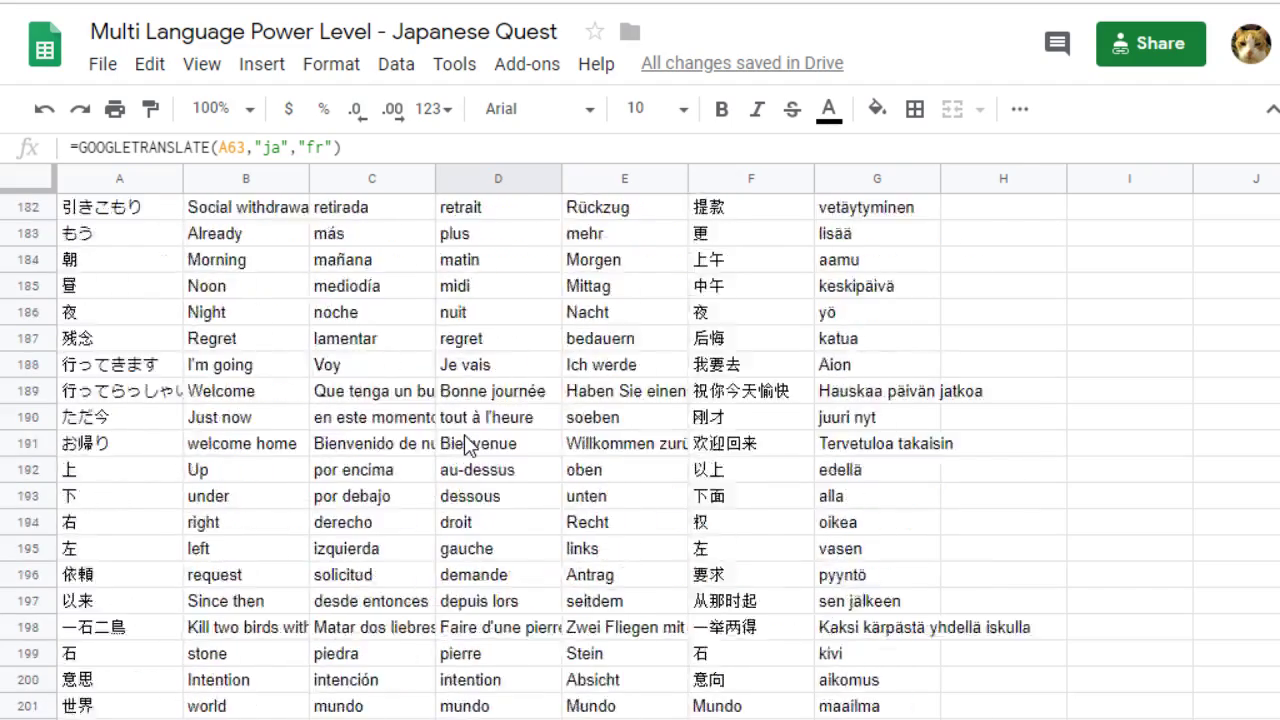
{"action": "scroll", "coordinate": [464, 443], "scroll_direction": "up", "scroll_amount": 10}
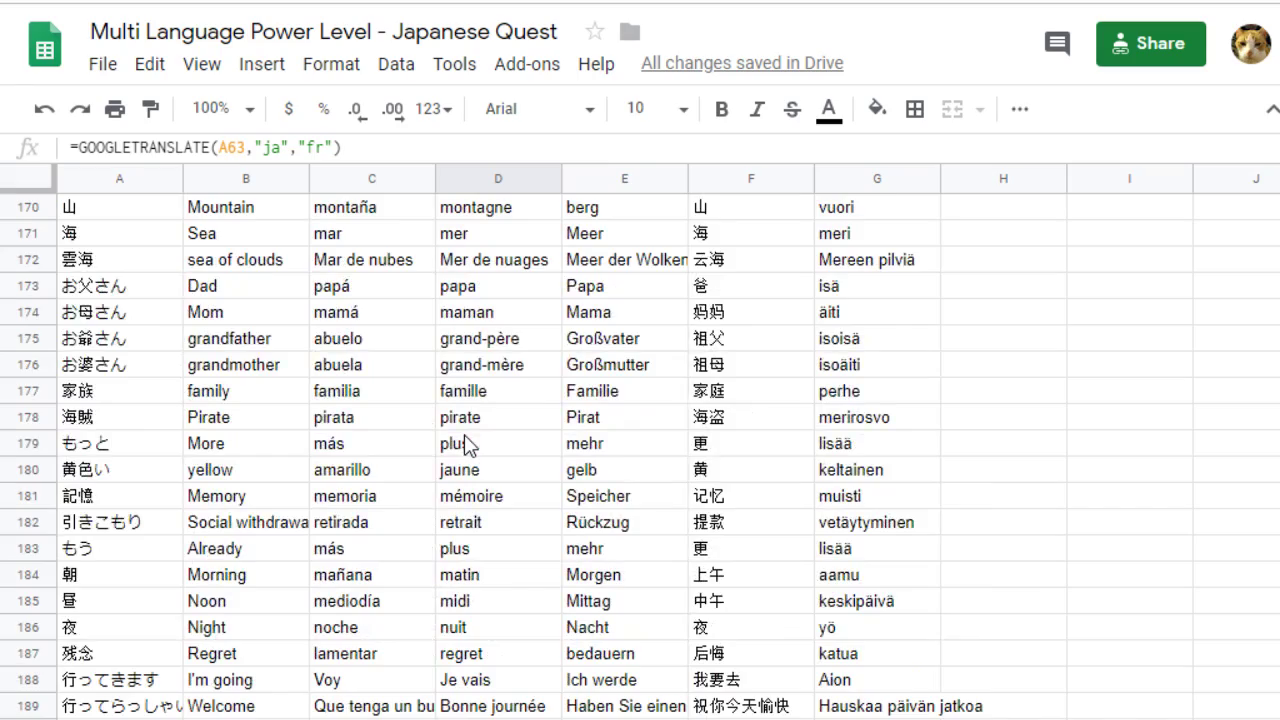
{"action": "scroll", "coordinate": [465, 445], "scroll_direction": "up", "scroll_amount": 12}
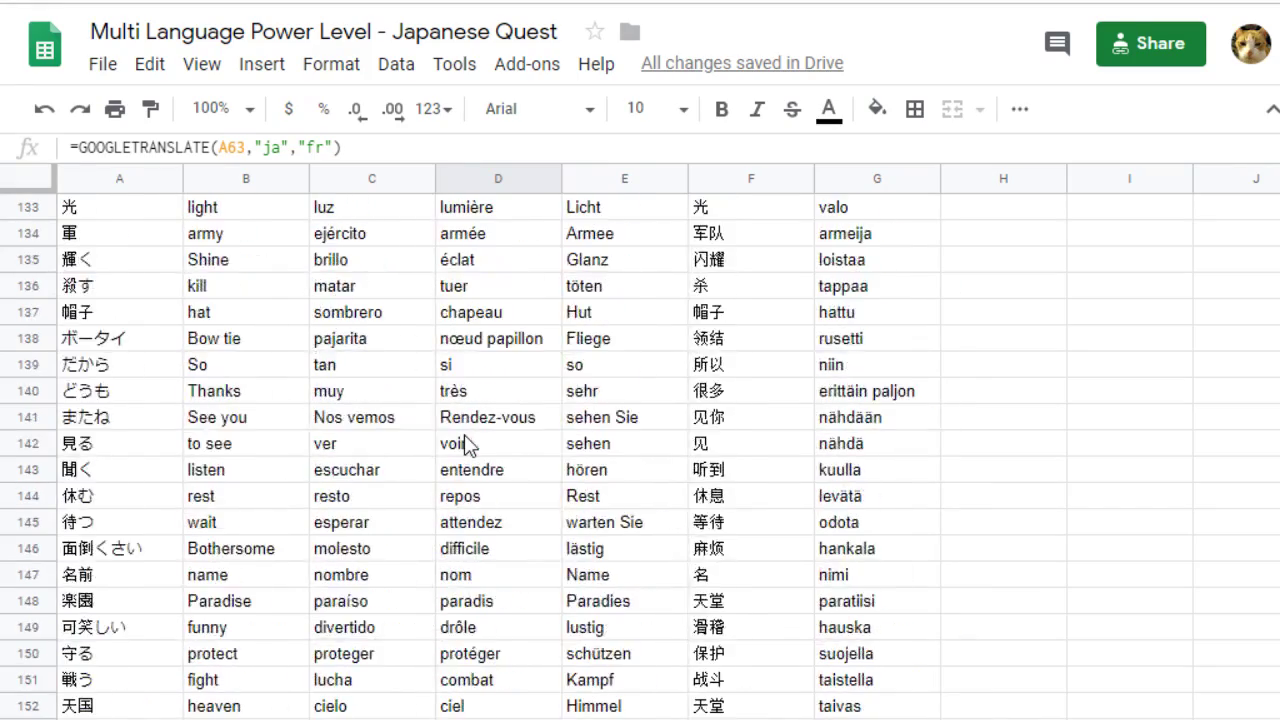
{"action": "scroll", "coordinate": [465, 445], "scroll_direction": "up", "scroll_amount": 16}
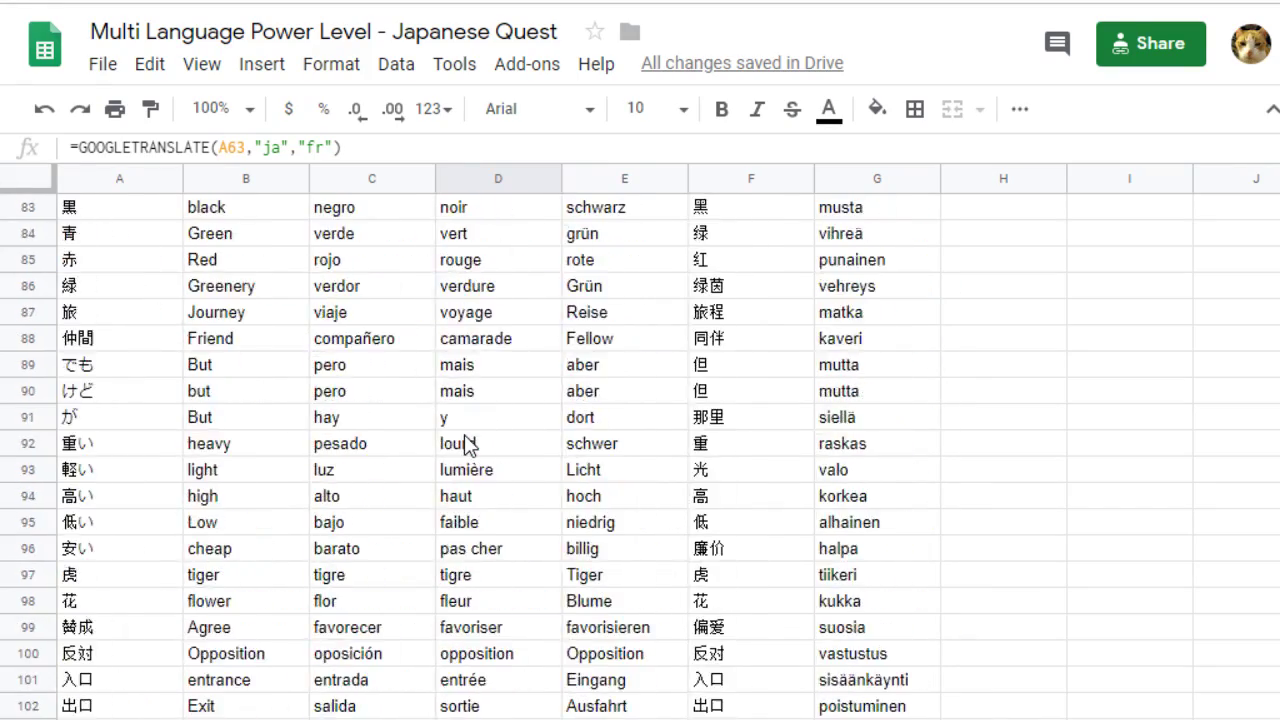
{"action": "scroll", "coordinate": [465, 445], "scroll_direction": "up", "scroll_amount": 20}
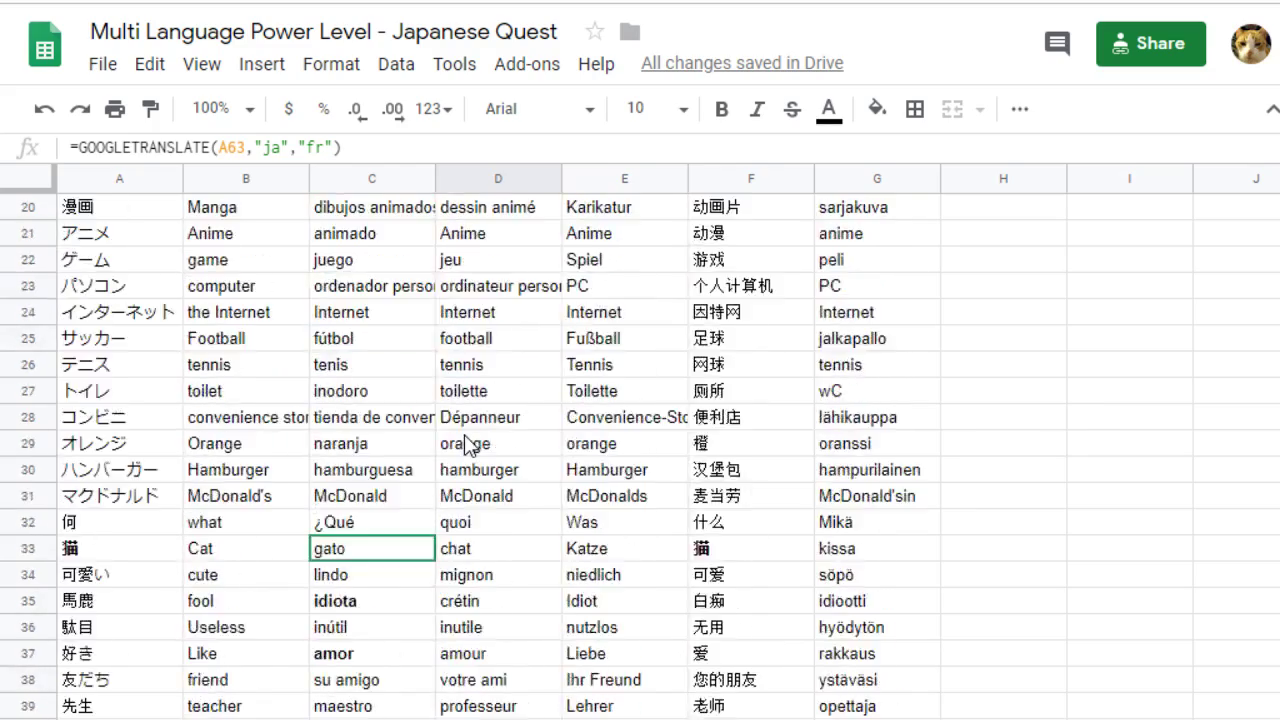
{"action": "scroll", "coordinate": [465, 445], "scroll_direction": "up", "scroll_amount": 7}
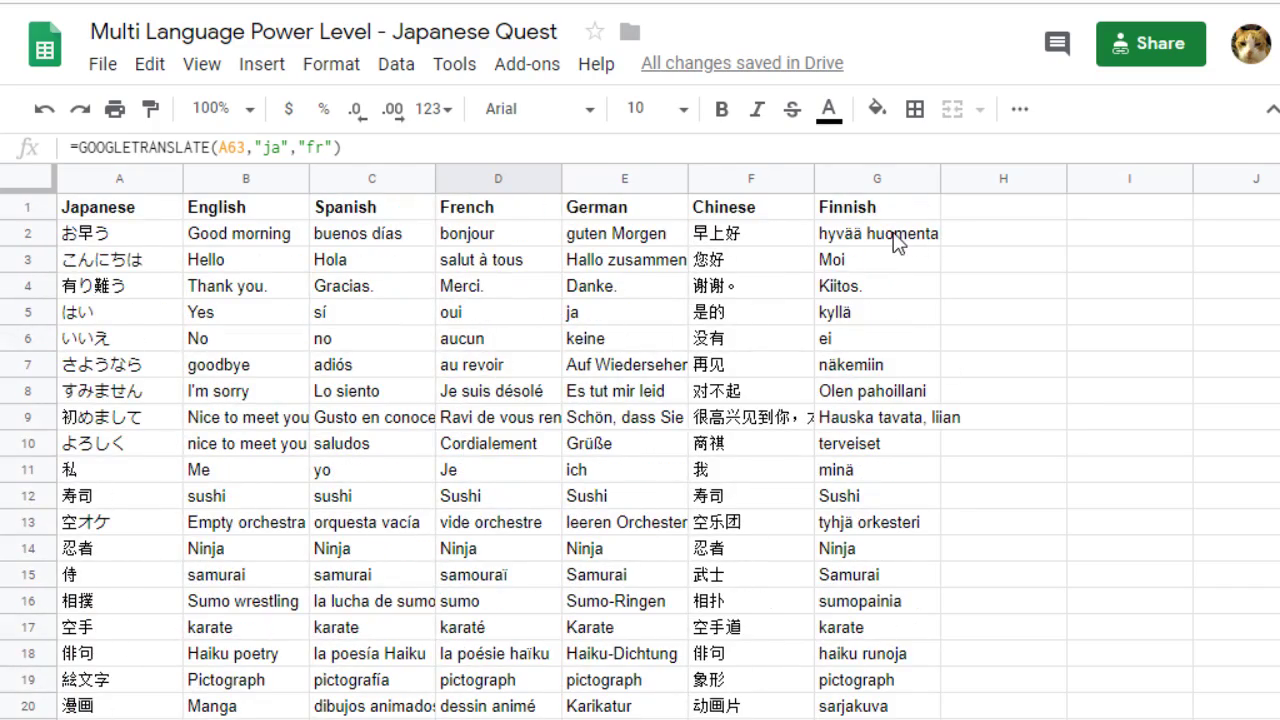
{"action": "left_click", "coordinate": [897, 242]}
- Fill the English GOOGLETRANSLATE formula from B210 down to B215 for the untranslated Japanese words
{"action": "scroll", "coordinate": [548, 420], "scroll_direction": "down", "scroll_amount": 20}
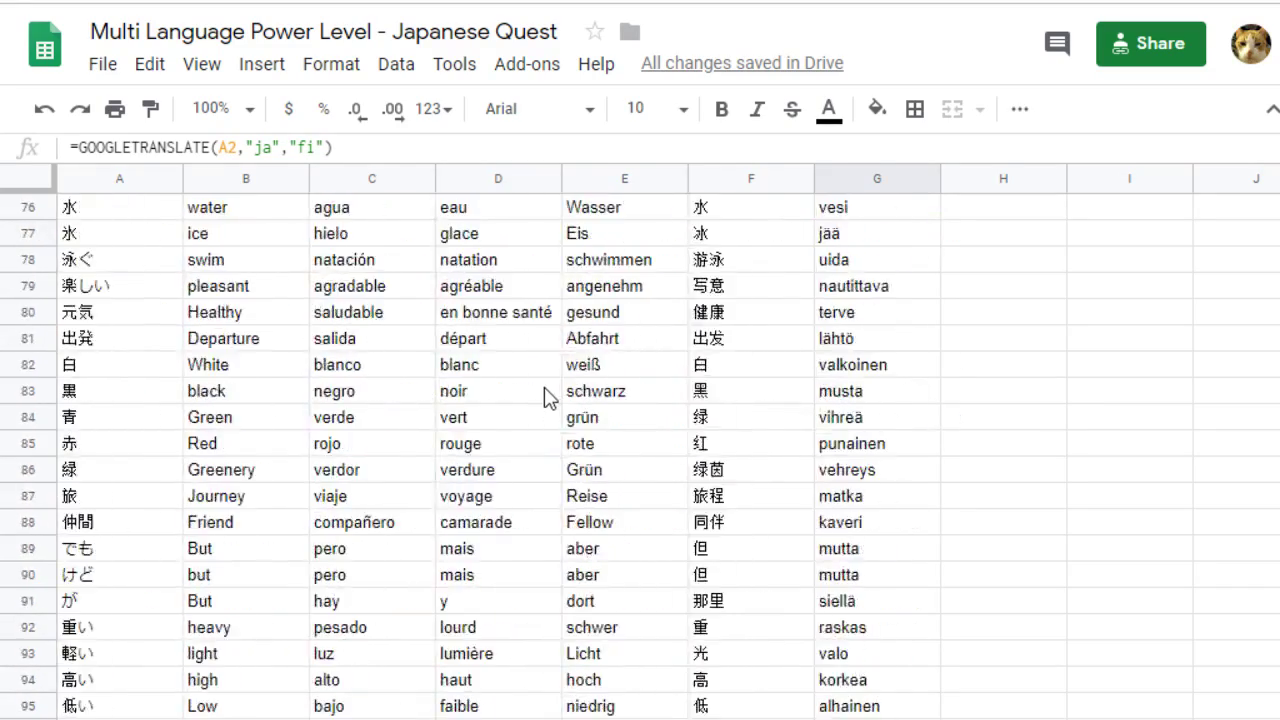
{"action": "scroll", "coordinate": [548, 397], "scroll_direction": "down", "scroll_amount": 20}
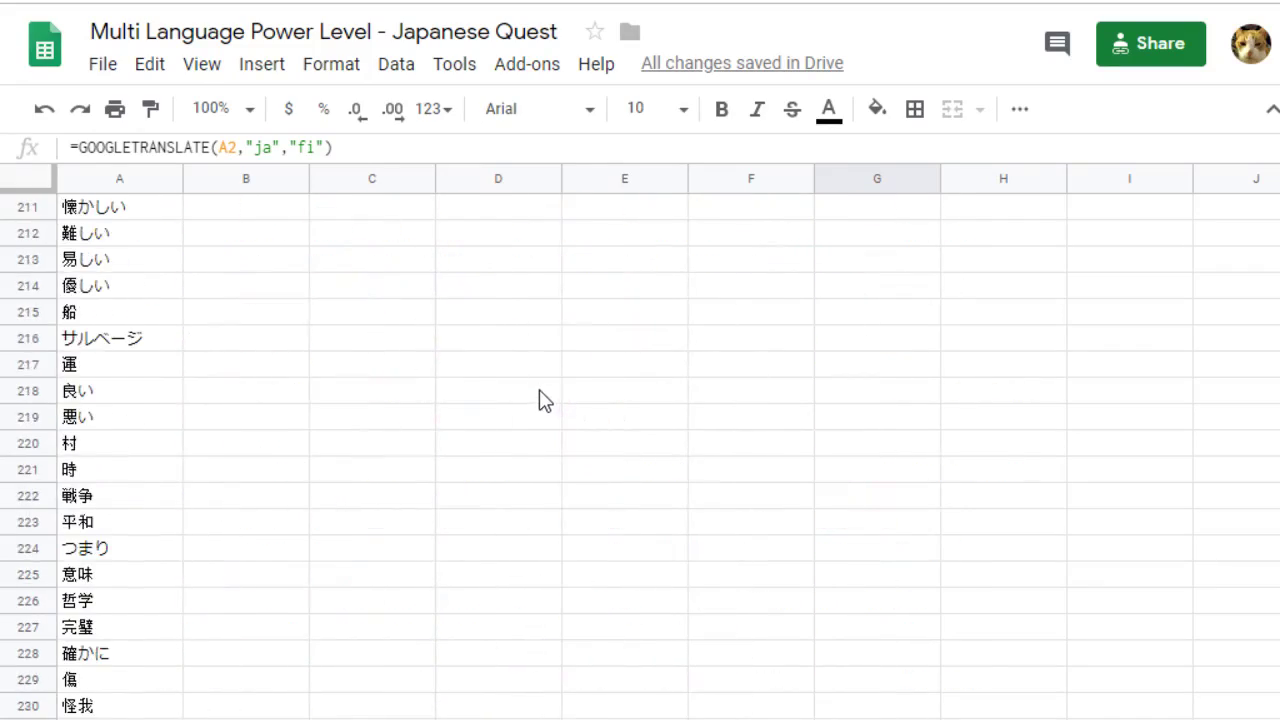
{"action": "scroll", "coordinate": [545, 400], "scroll_direction": "up", "scroll_amount": 2}
{"action": "left_click", "coordinate": [102, 395]}
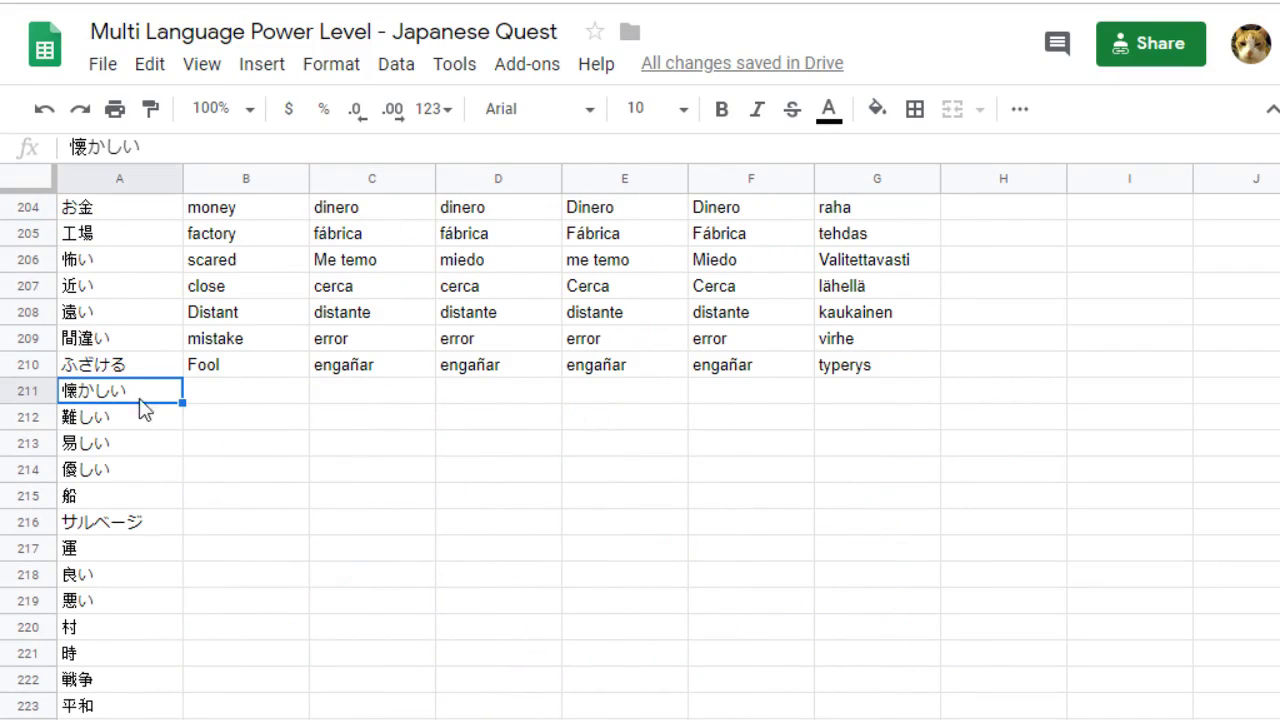
{"action": "left_click", "coordinate": [225, 392]}
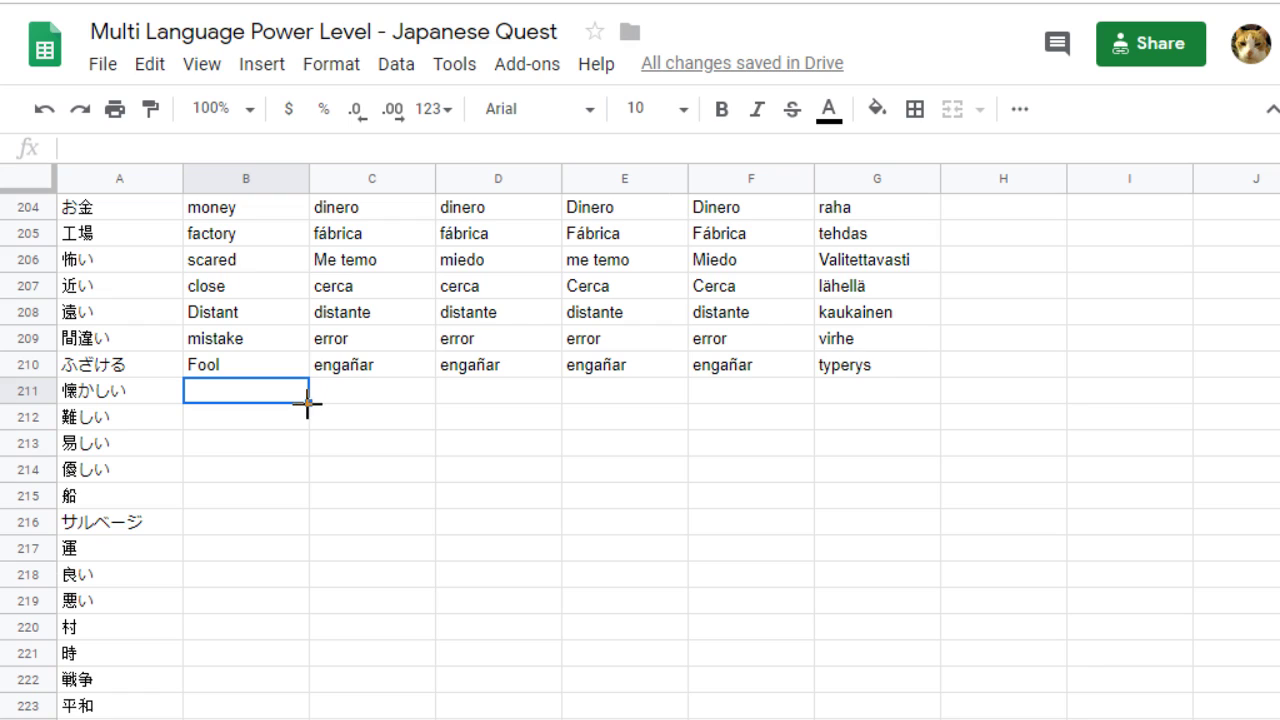
{"action": "left_click_drag", "start_coordinate": [307, 403], "coordinate": [302, 515]}
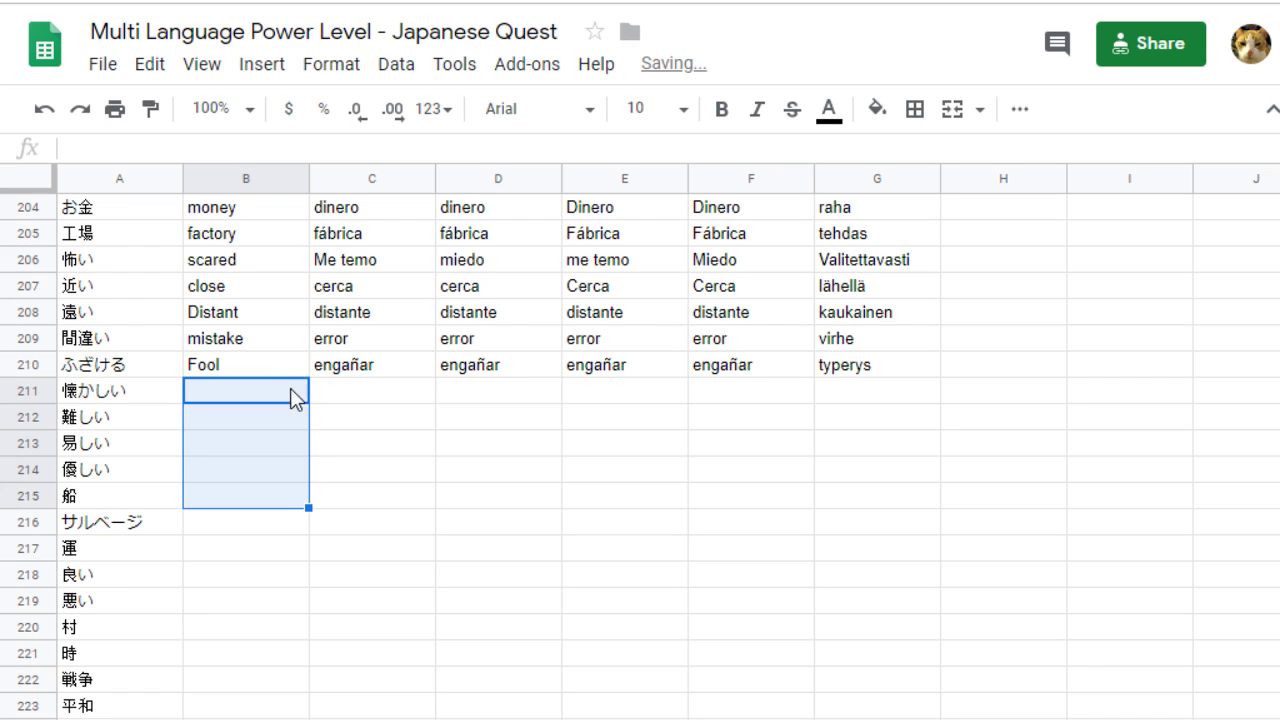
{"action": "left_click", "coordinate": [270, 364]}
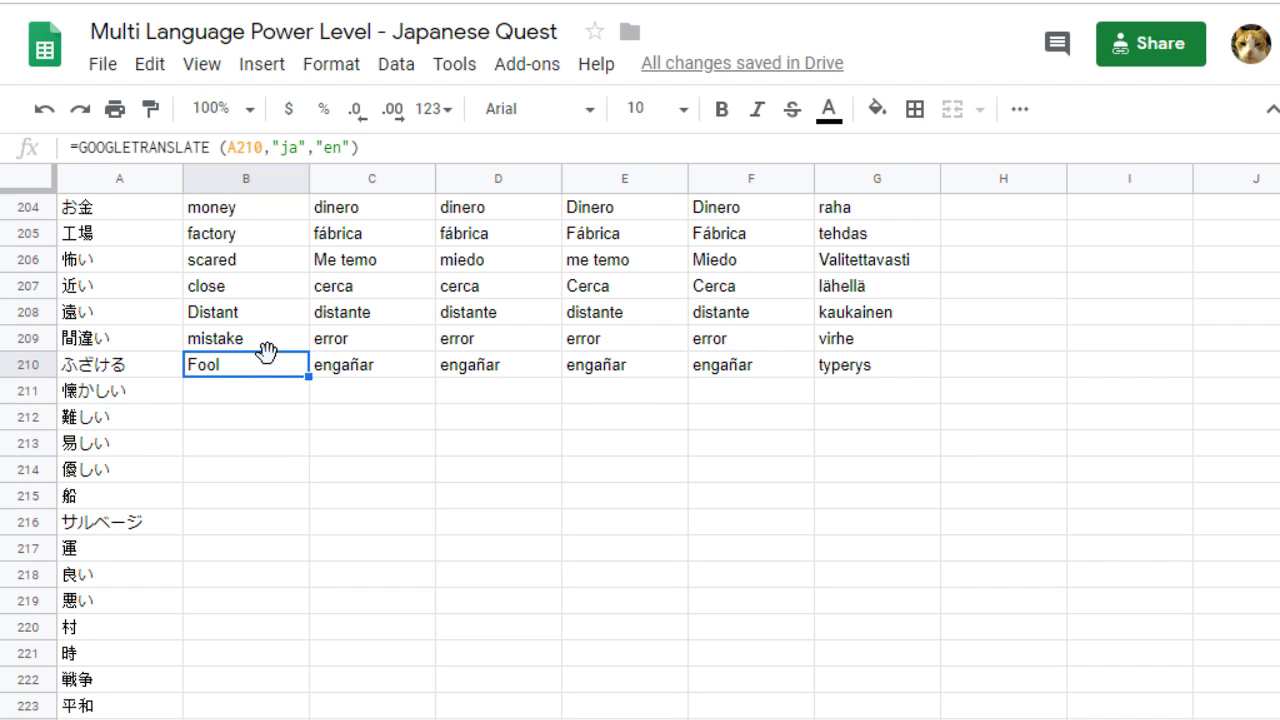
{"action": "left_click_drag", "start_coordinate": [308, 377], "coordinate": [311, 508]}
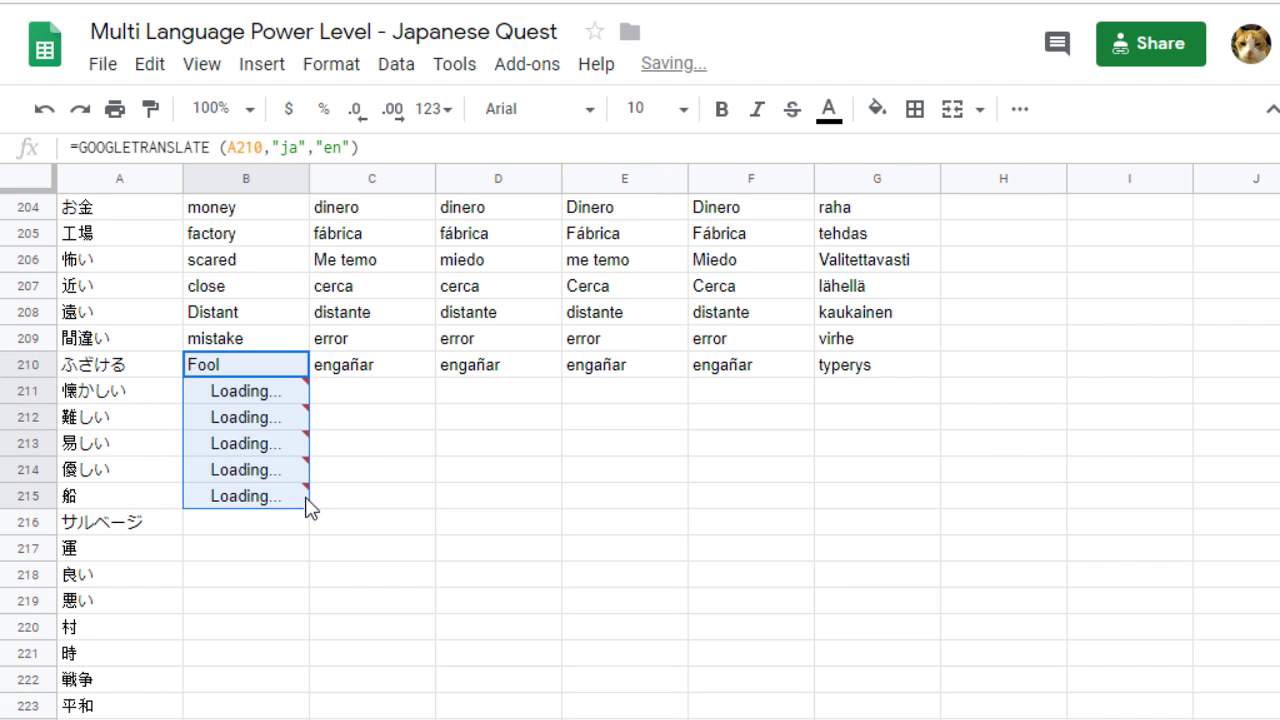
- Fill the Spanish GOOGLETRANSLATE formula from C210 across to G210, and extend that range down through row 215
{"action": "left_click", "coordinate": [352, 368]}
{"action": "left_click_drag", "start_coordinate": [435, 377], "coordinate": [826, 449]}
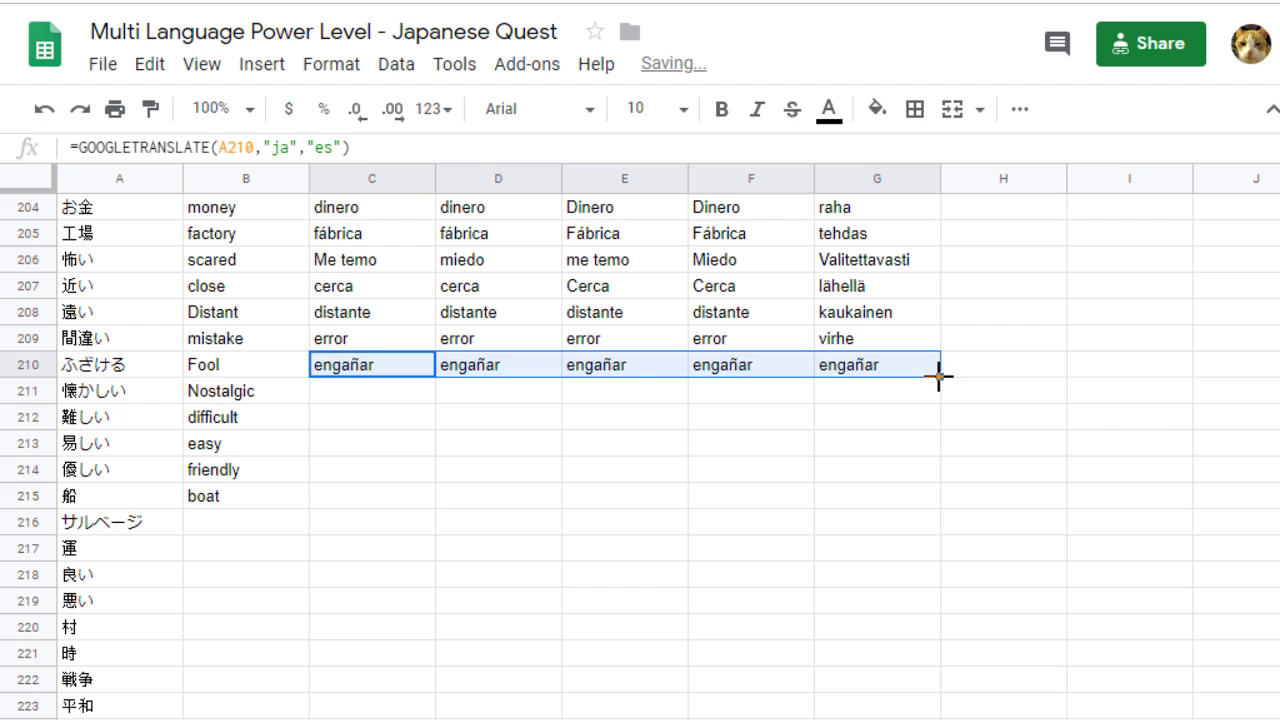
{"action": "left_click_drag", "start_coordinate": [939, 376], "coordinate": [944, 489]}
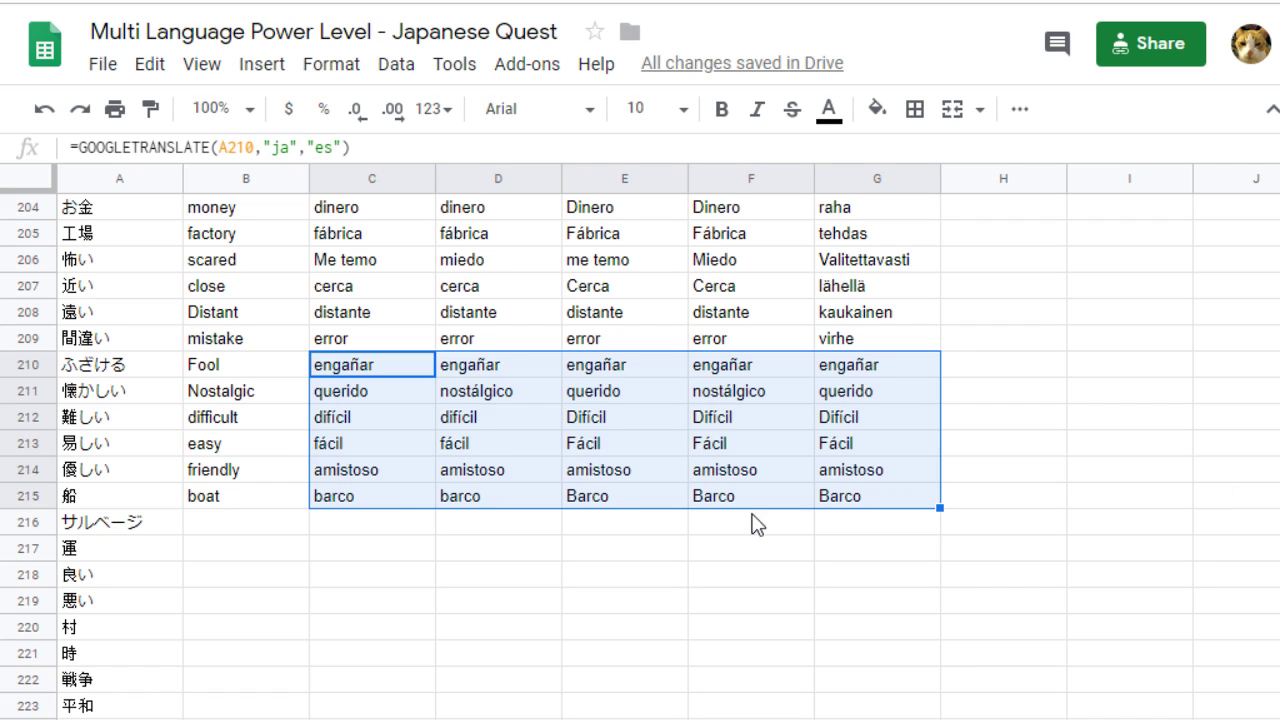
- Extend the English translation formula from B215 across to D215 in the row for 船
{"action": "left_click", "coordinate": [213, 499]}
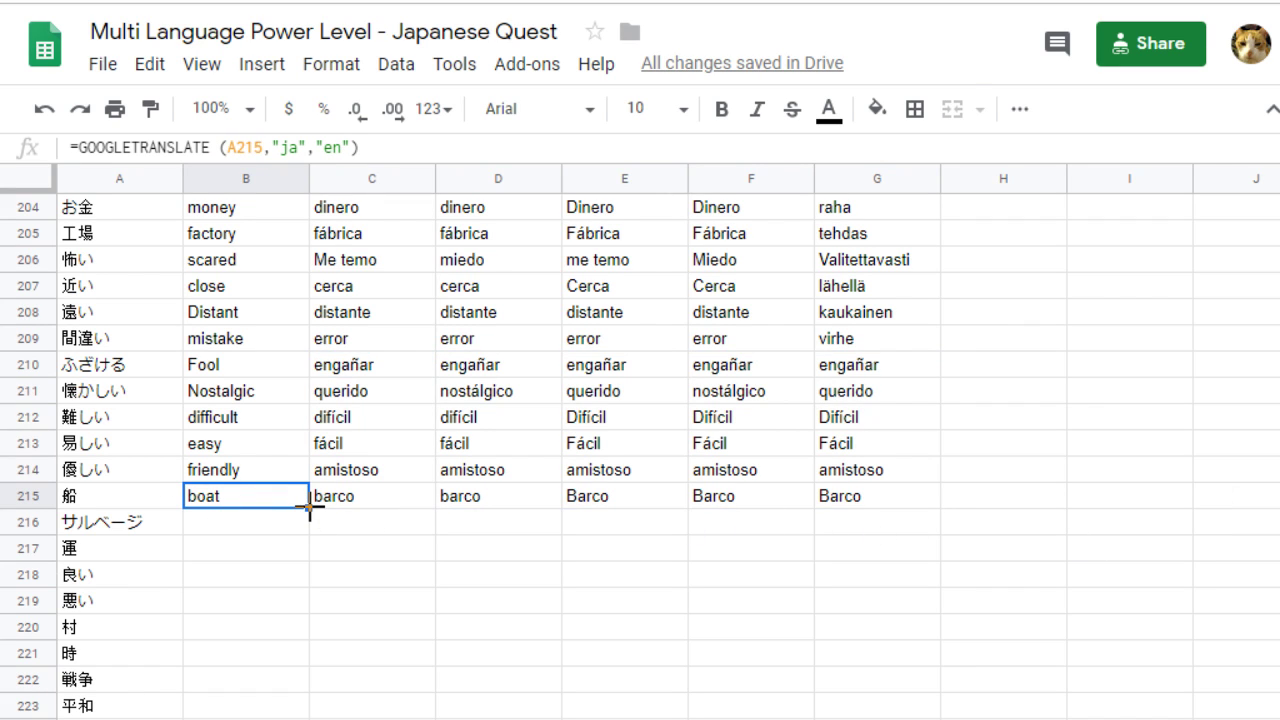
{"action": "left_click_drag", "start_coordinate": [309, 508], "coordinate": [377, 506]}
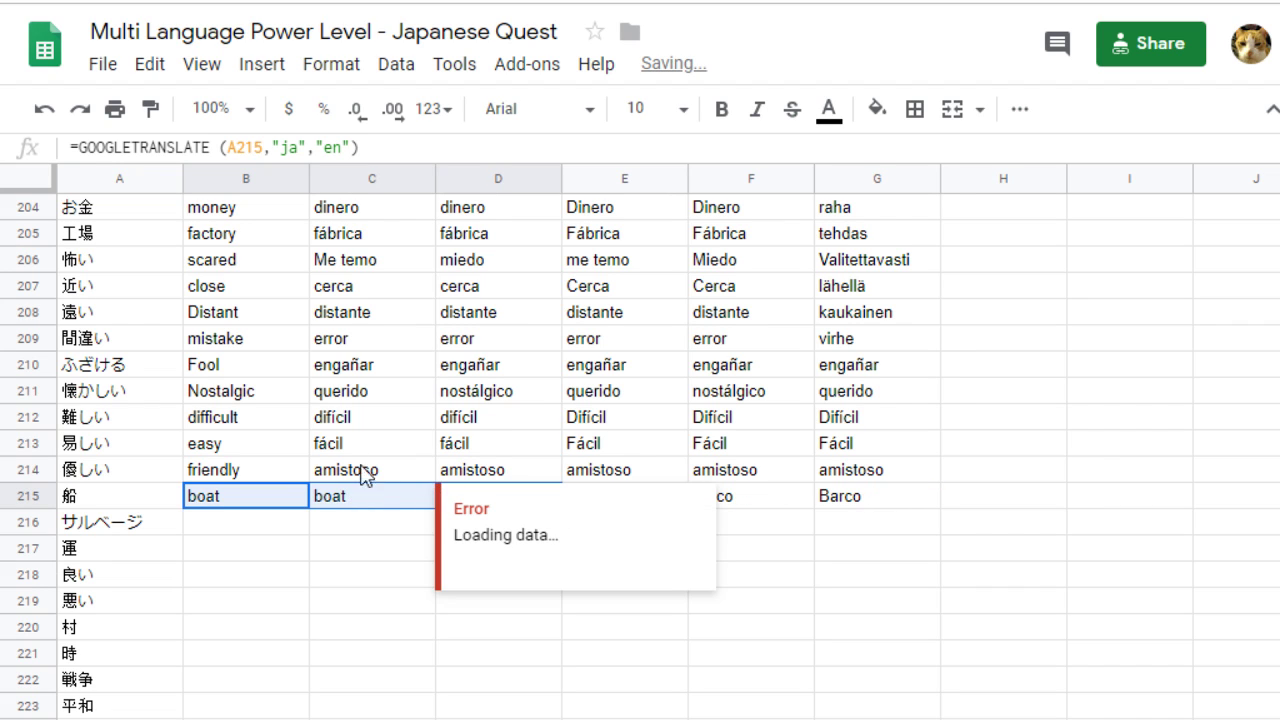
{"action": "left_click", "coordinate": [300, 422]}
{"action": "left_click", "coordinate": [318, 504]}
{"action": "left_click", "coordinate": [203, 506]}
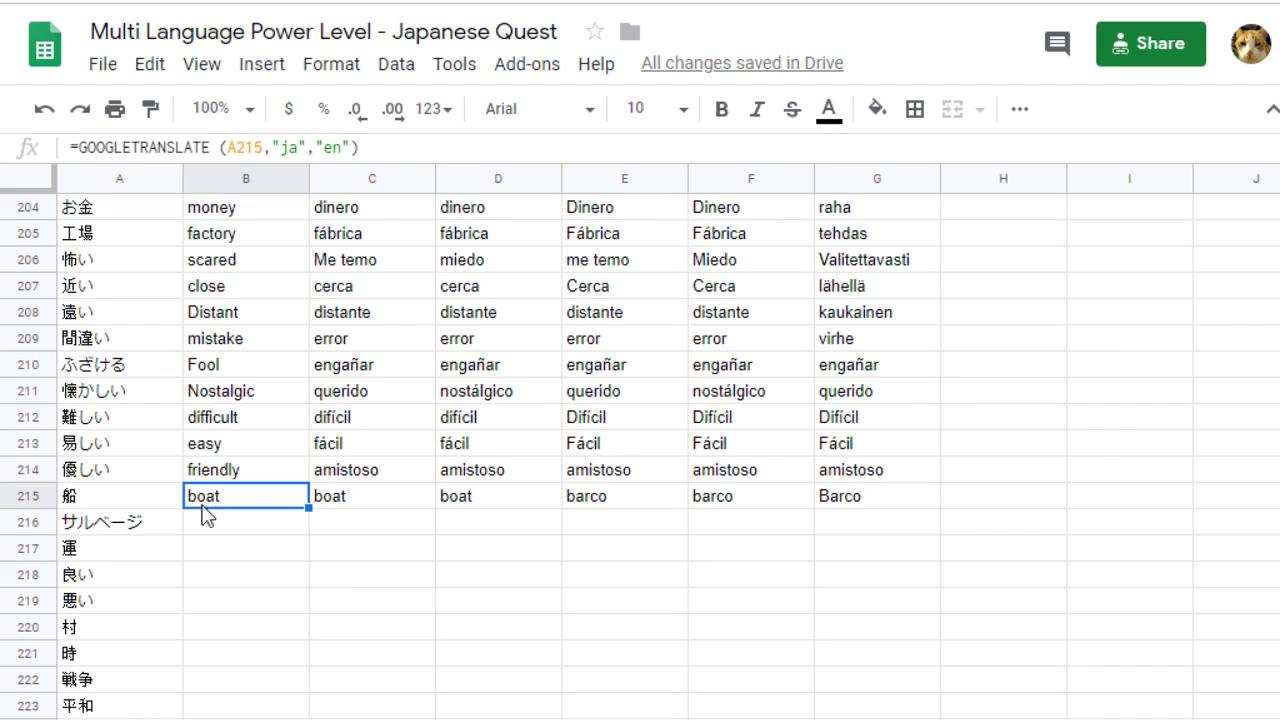
- Inspect the Japanese word in A215 and the translation formulas from column B to column F of that row
{"action": "left_click", "coordinate": [128, 506]}
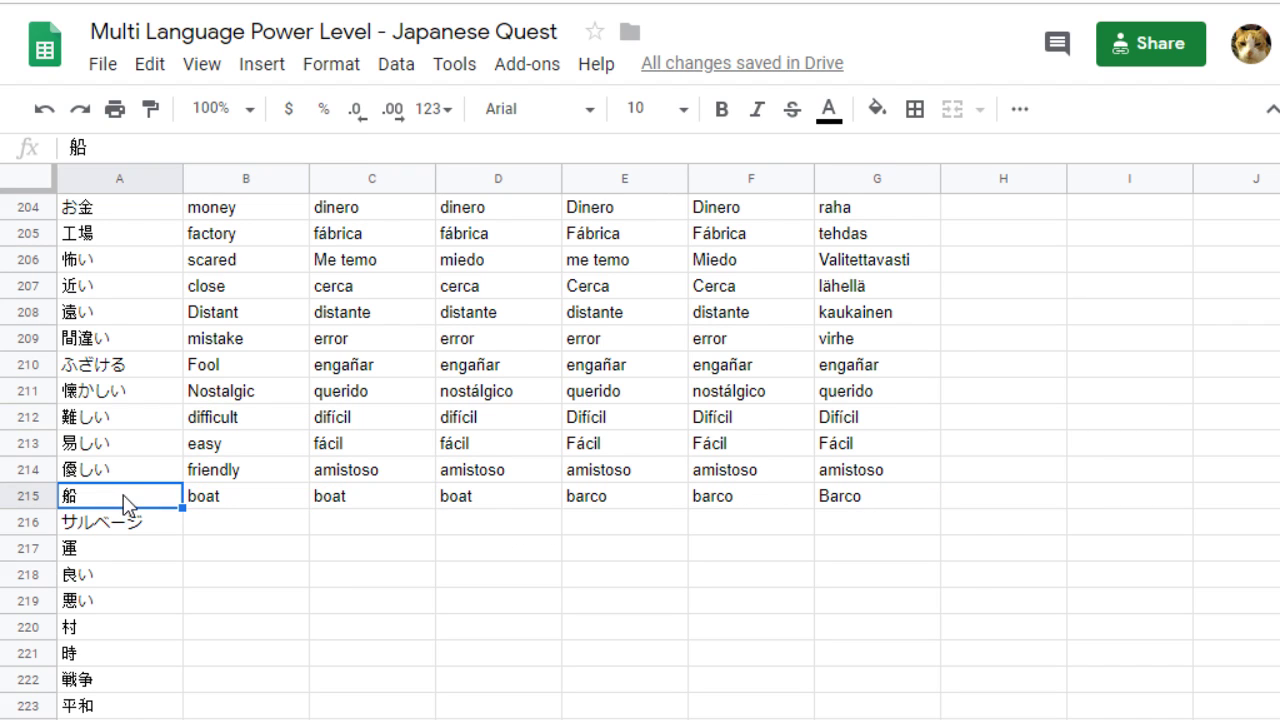
{"action": "left_click", "coordinate": [370, 512]}
{"action": "left_click", "coordinate": [485, 508]}
{"action": "left_click", "coordinate": [600, 507]}
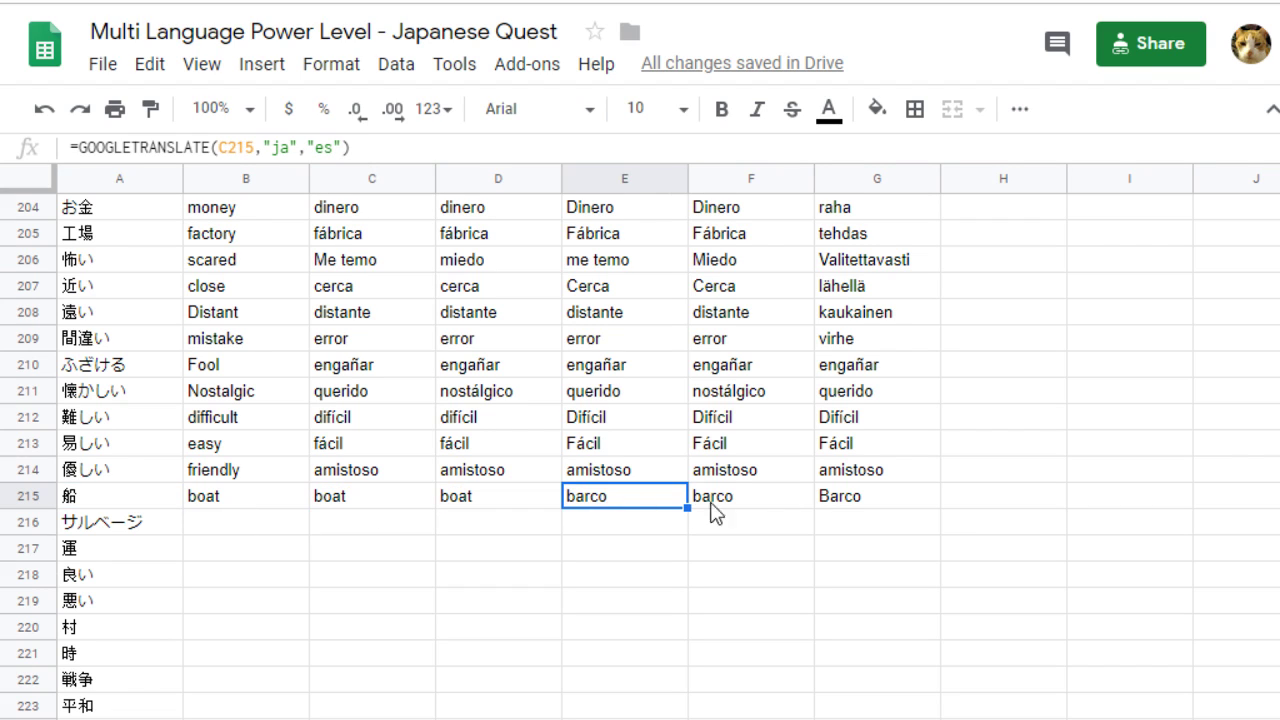
{"action": "left_click", "coordinate": [712, 504]}
{"action": "left_click", "coordinate": [603, 502]}
{"action": "left_click", "coordinate": [471, 503]}
{"action": "left_click", "coordinate": [245, 495]}
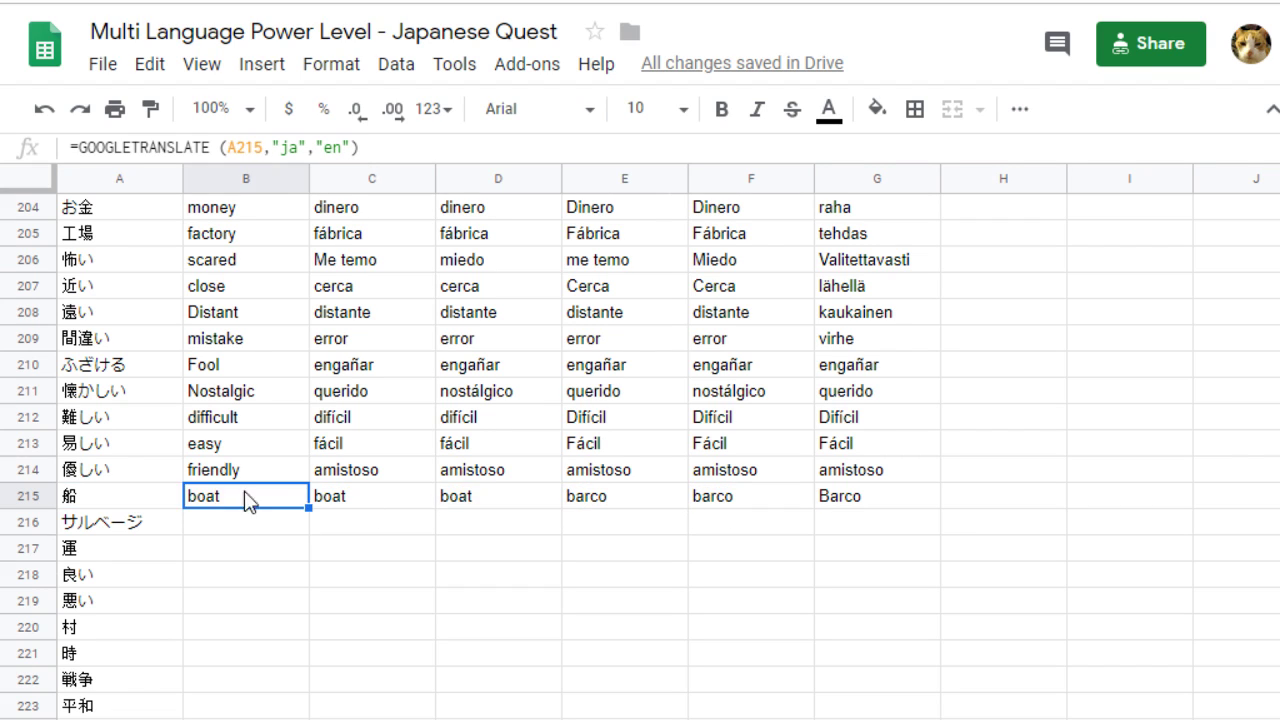
- Compare the source cells and language codes of the row 215 formulas across columns B to G
{"action": "left_click", "coordinate": [374, 511]}
{"action": "left_click", "coordinate": [480, 517]}
{"action": "left_click", "coordinate": [641, 517]}
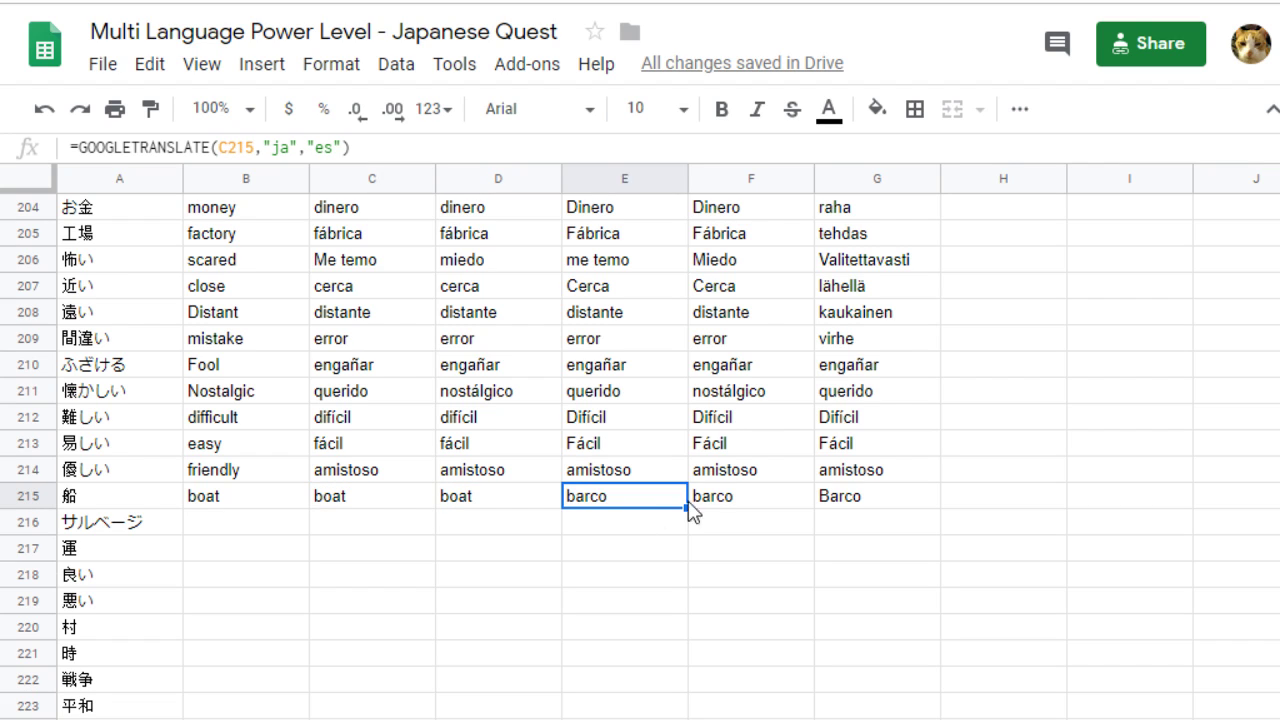
{"action": "left_click", "coordinate": [717, 509]}
{"action": "left_click", "coordinate": [849, 508]}
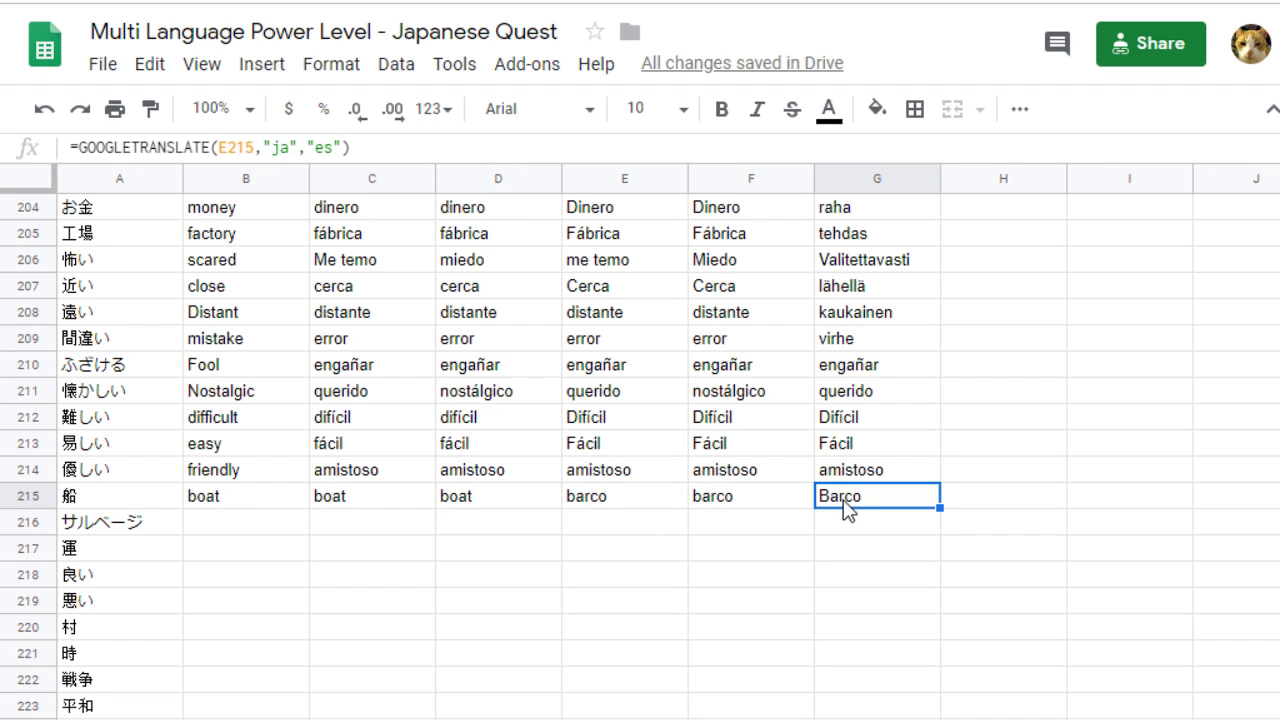
{"action": "left_click", "coordinate": [236, 503]}
{"action": "left_click", "coordinate": [660, 508]}
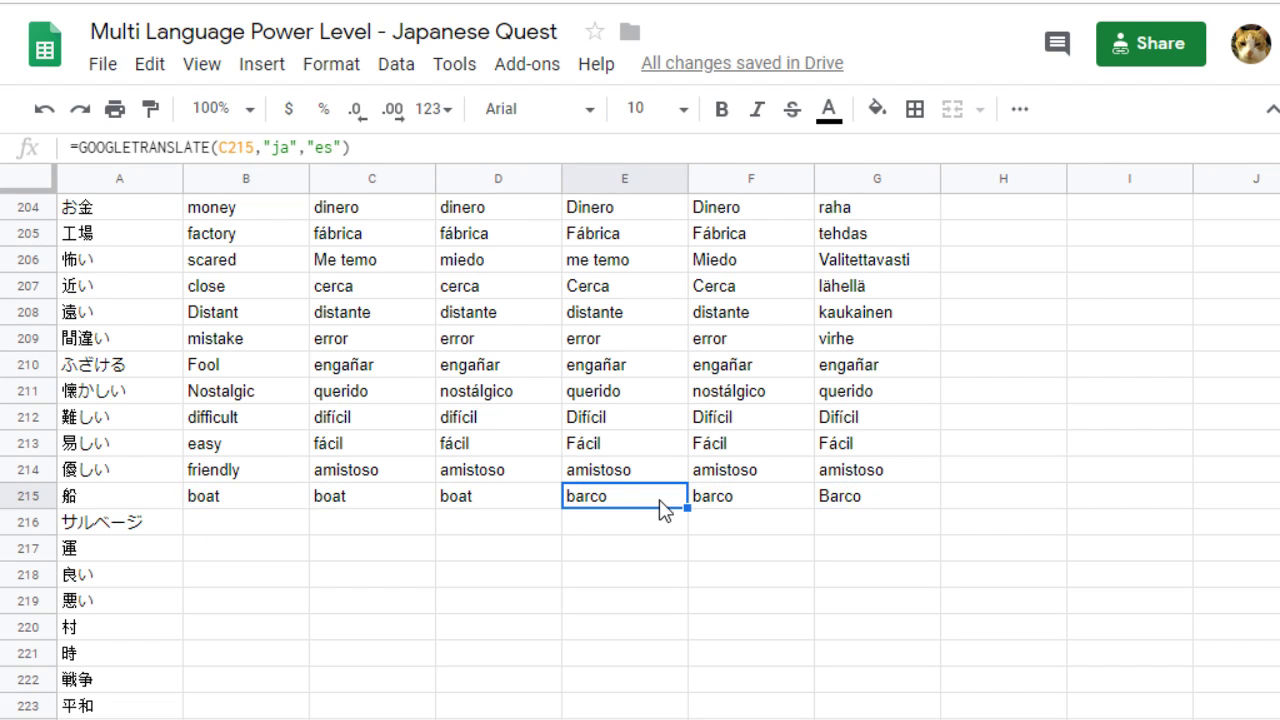
{"action": "left_click", "coordinate": [754, 498]}
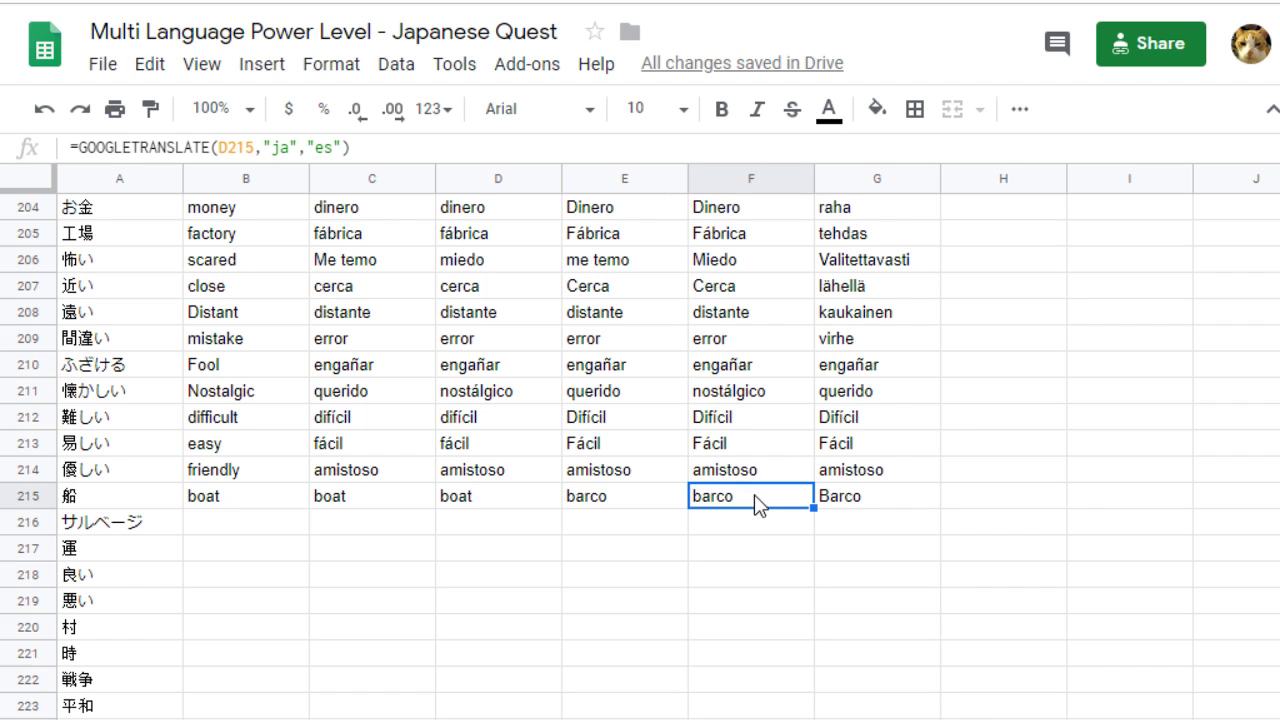
{"action": "left_click", "coordinate": [858, 500]}
{"action": "left_click", "coordinate": [748, 512]}
{"action": "left_click", "coordinate": [634, 514]}
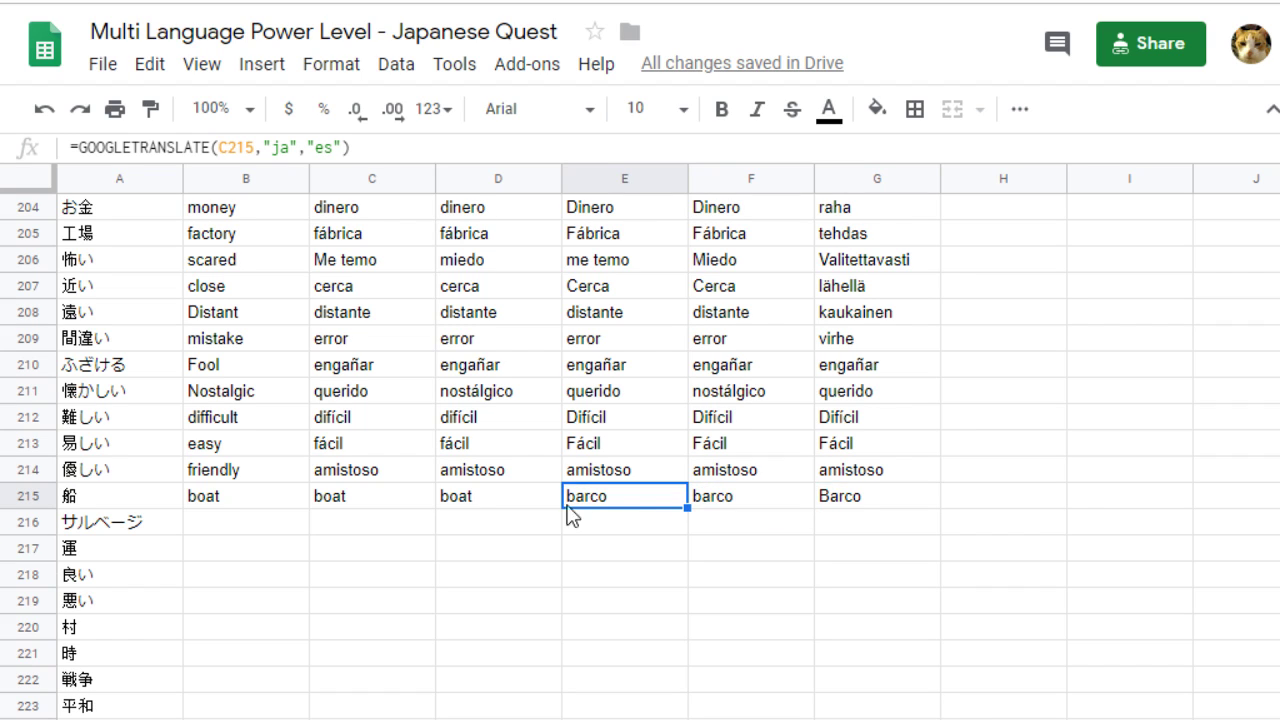
{"action": "left_click", "coordinate": [529, 507]}
{"action": "left_click", "coordinate": [406, 494]}
- Fill the English translation formula from B214 across to G214 and down through row 216, and check the copied formula in C214
{"action": "left_click", "coordinate": [380, 476]}
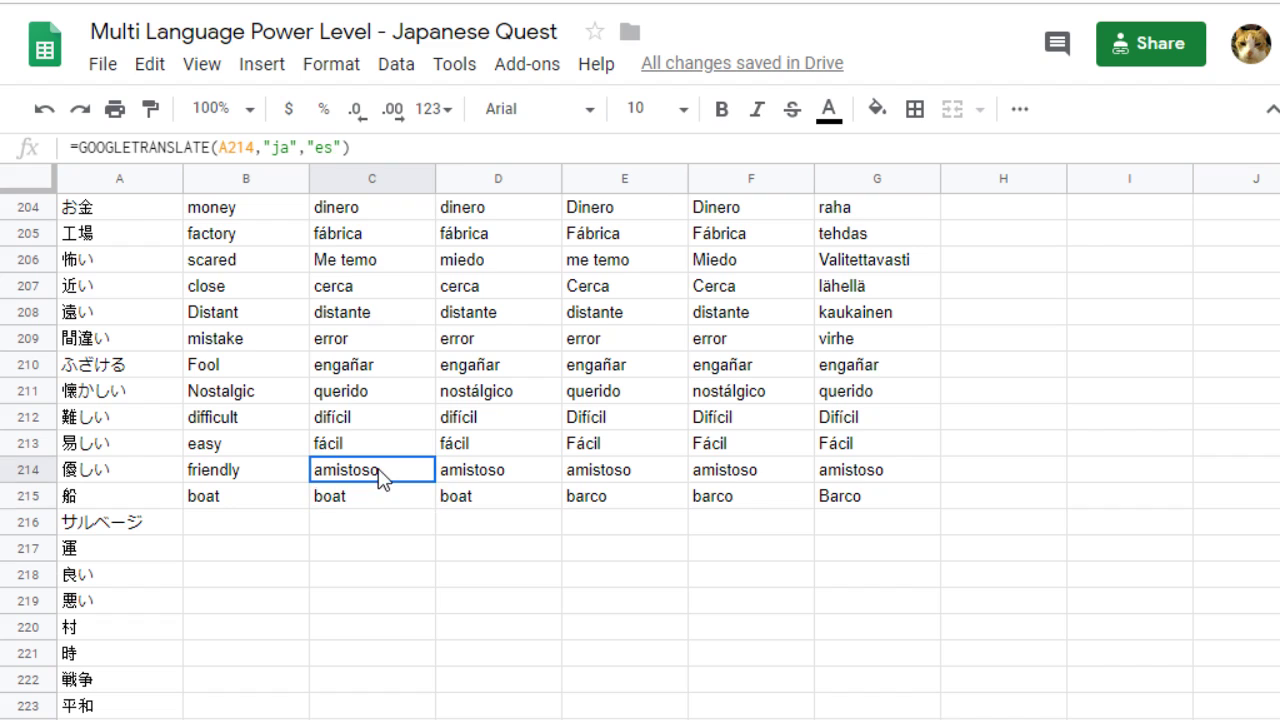
{"action": "left_click", "coordinate": [254, 470]}
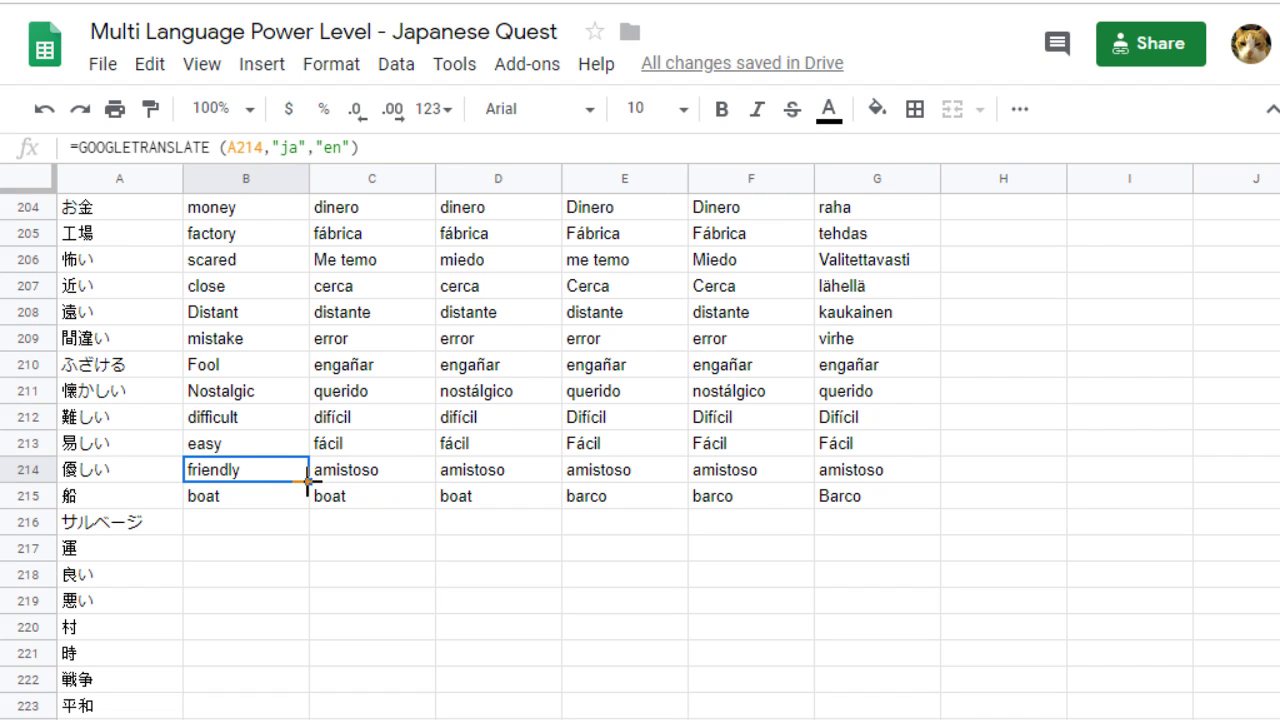
{"action": "left_click_drag", "start_coordinate": [309, 482], "coordinate": [928, 480]}
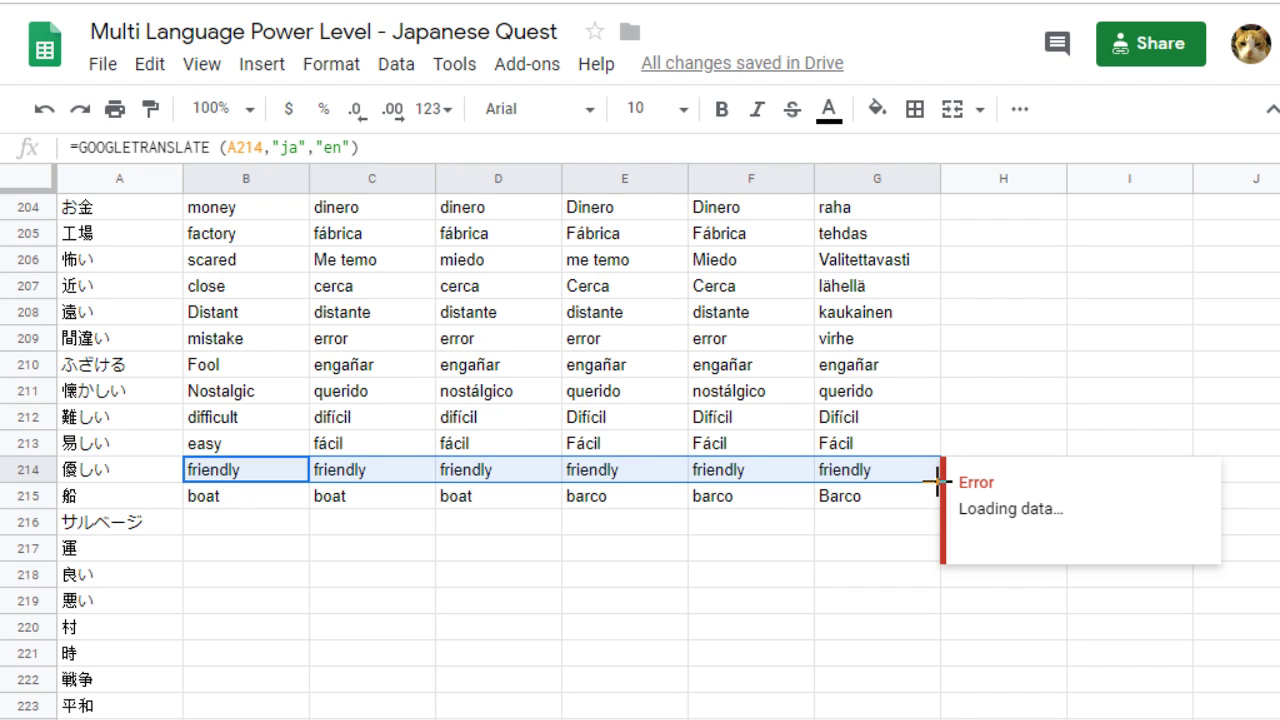
{"action": "left_click_drag", "start_coordinate": [939, 482], "coordinate": [934, 537]}
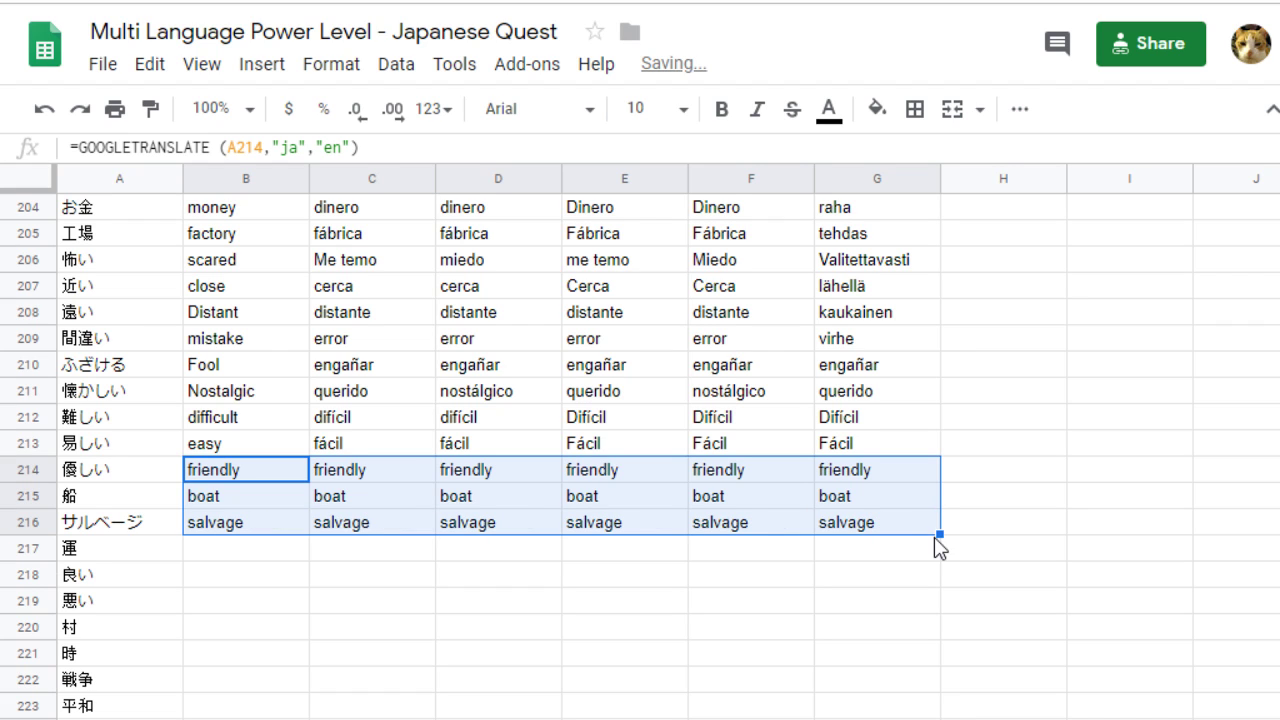
{"action": "left_click", "coordinate": [255, 482]}
{"action": "left_click", "coordinate": [352, 487]}
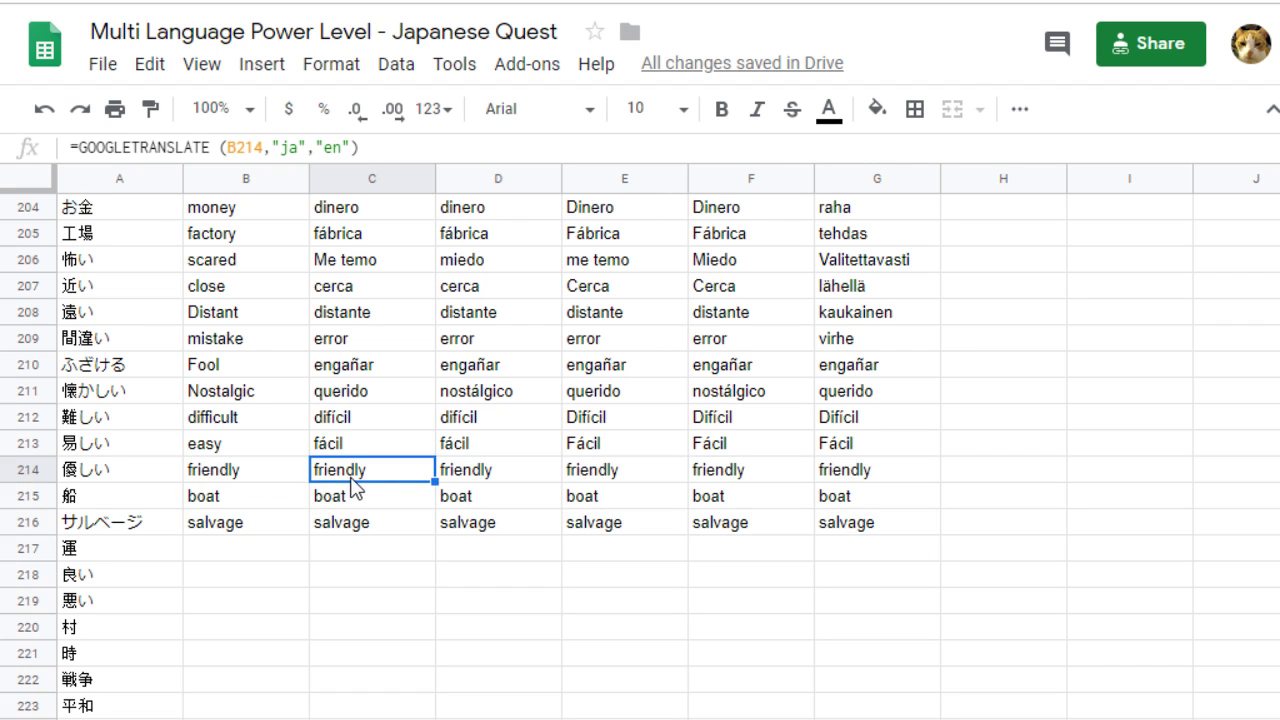
- Check the formula in D214 and fill the English translation formula from B212 across to G212
{"action": "left_click", "coordinate": [461, 470]}
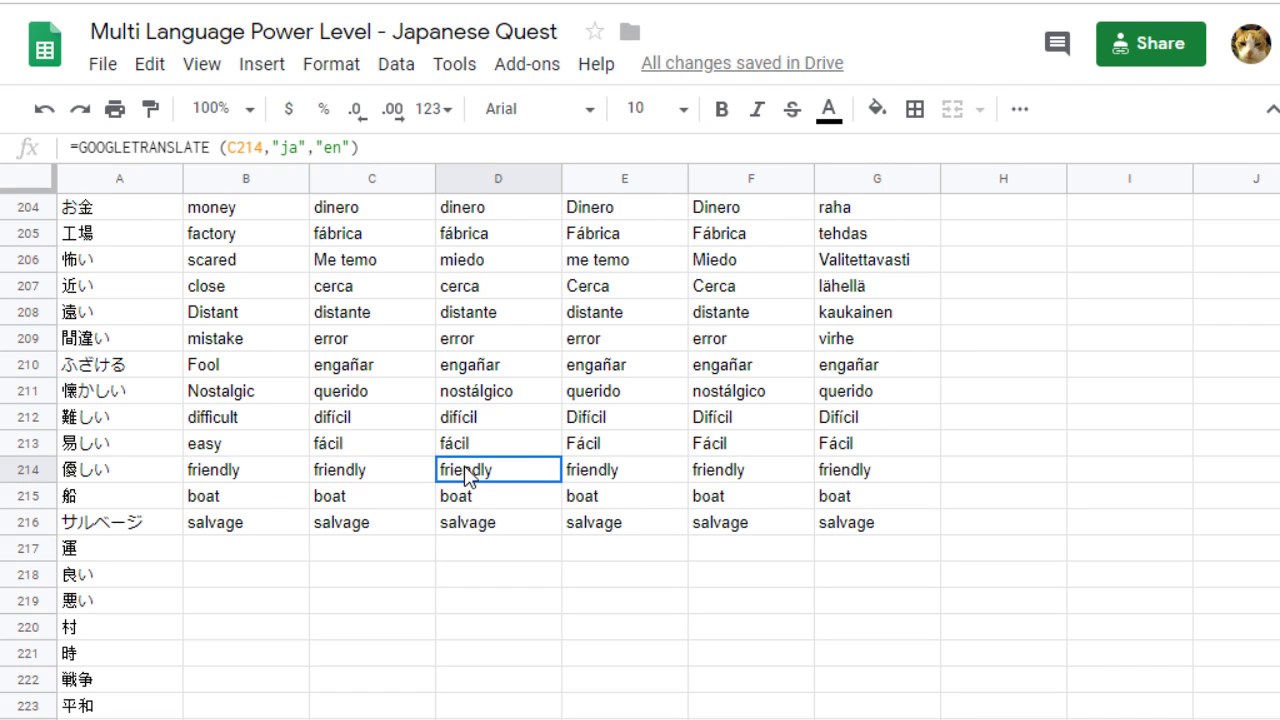
{"action": "left_click", "coordinate": [255, 420]}
{"action": "left_click", "coordinate": [349, 418]}
{"action": "left_click", "coordinate": [267, 418]}
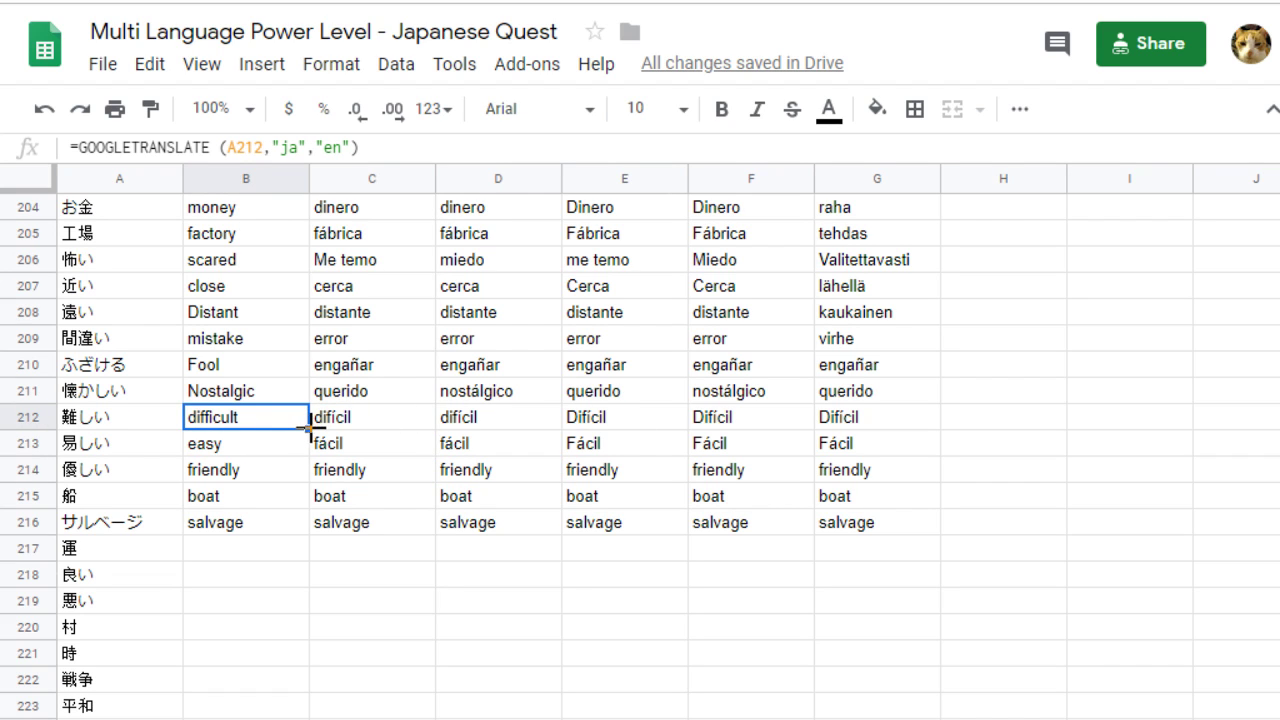
{"action": "left_click_drag", "start_coordinate": [312, 427], "coordinate": [926, 558]}
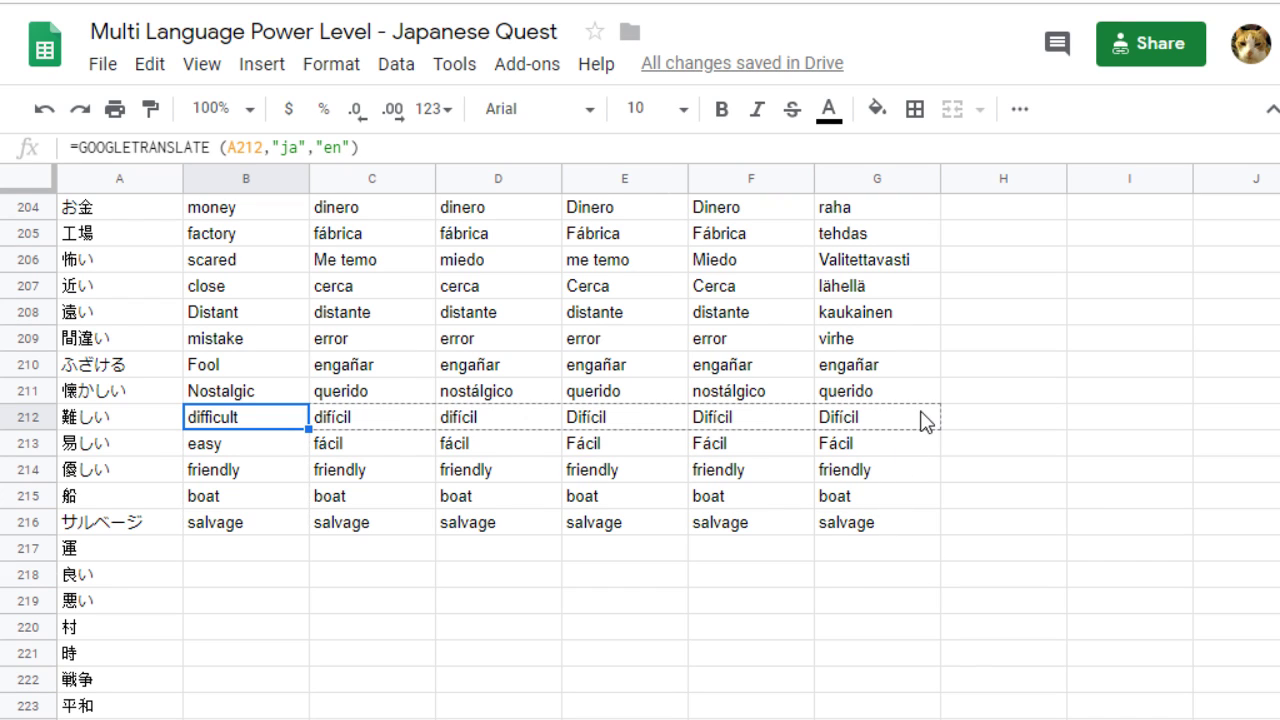
{"action": "left_click_drag", "start_coordinate": [922, 420], "coordinate": [940, 424]}
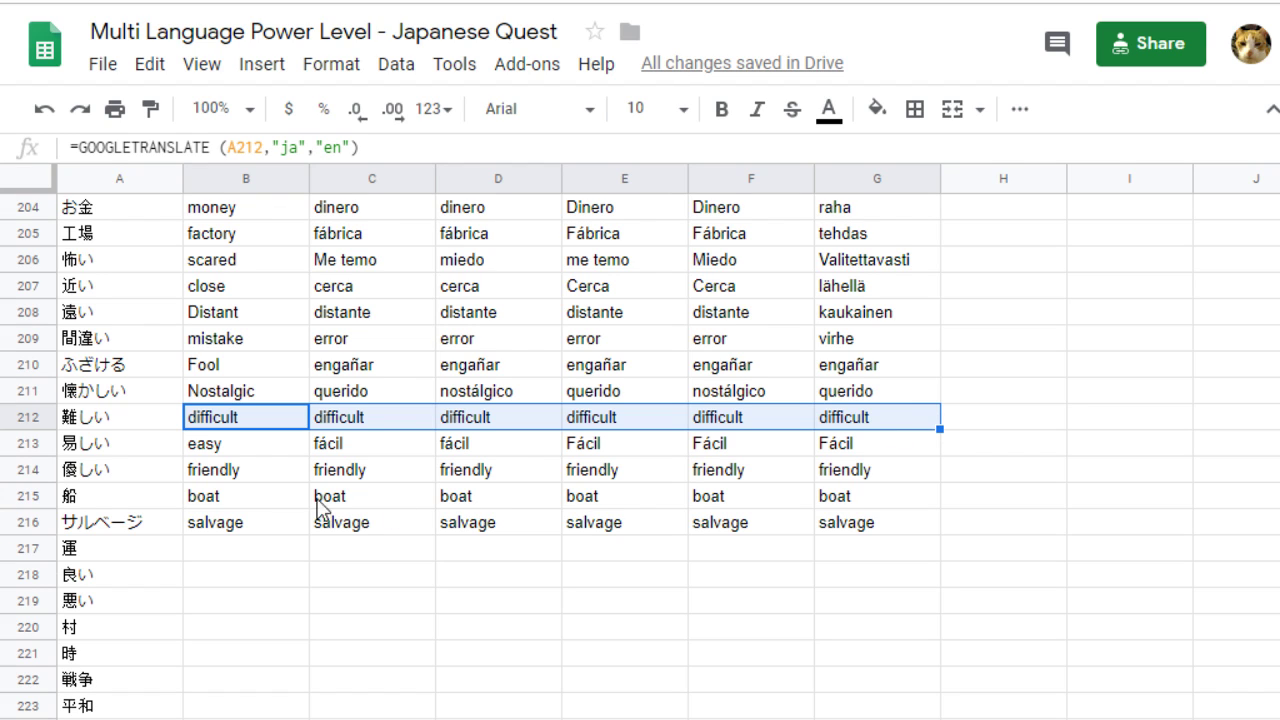
- Fill the word 懐かしい from A211 down through A217 and check the translation formulas in row 215
{"action": "left_click", "coordinate": [242, 452]}
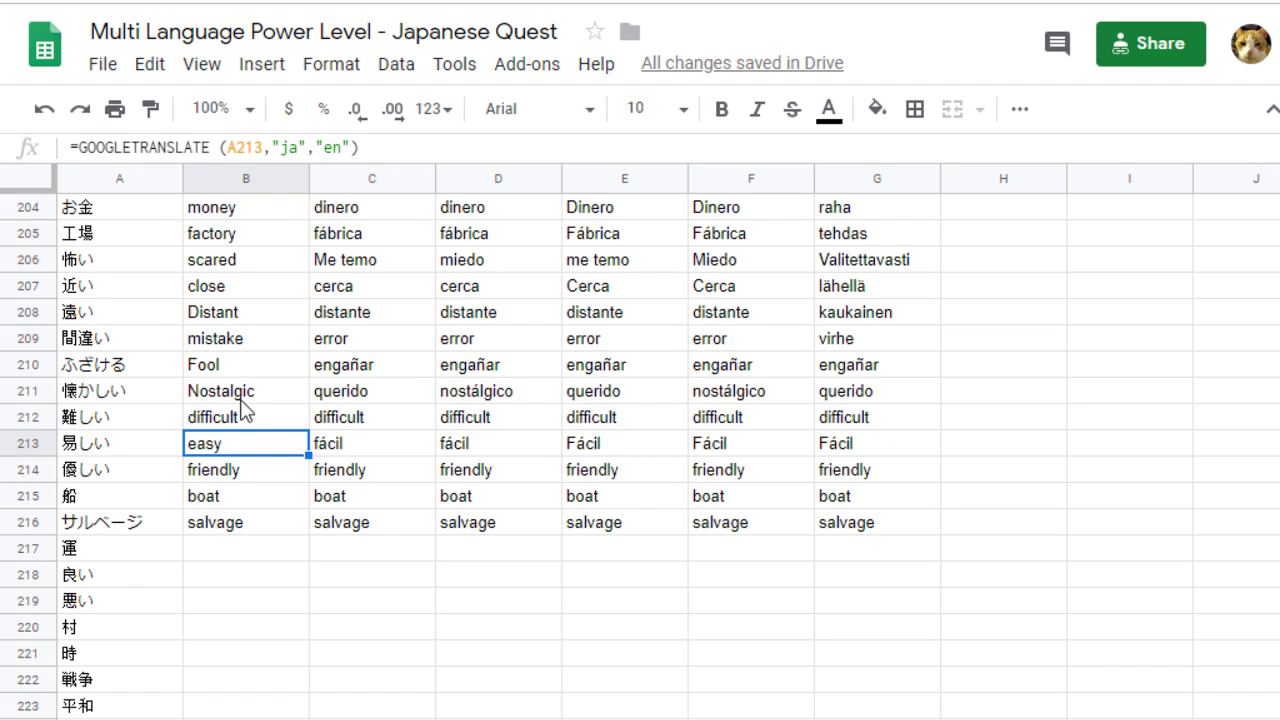
{"action": "left_click", "coordinate": [246, 399]}
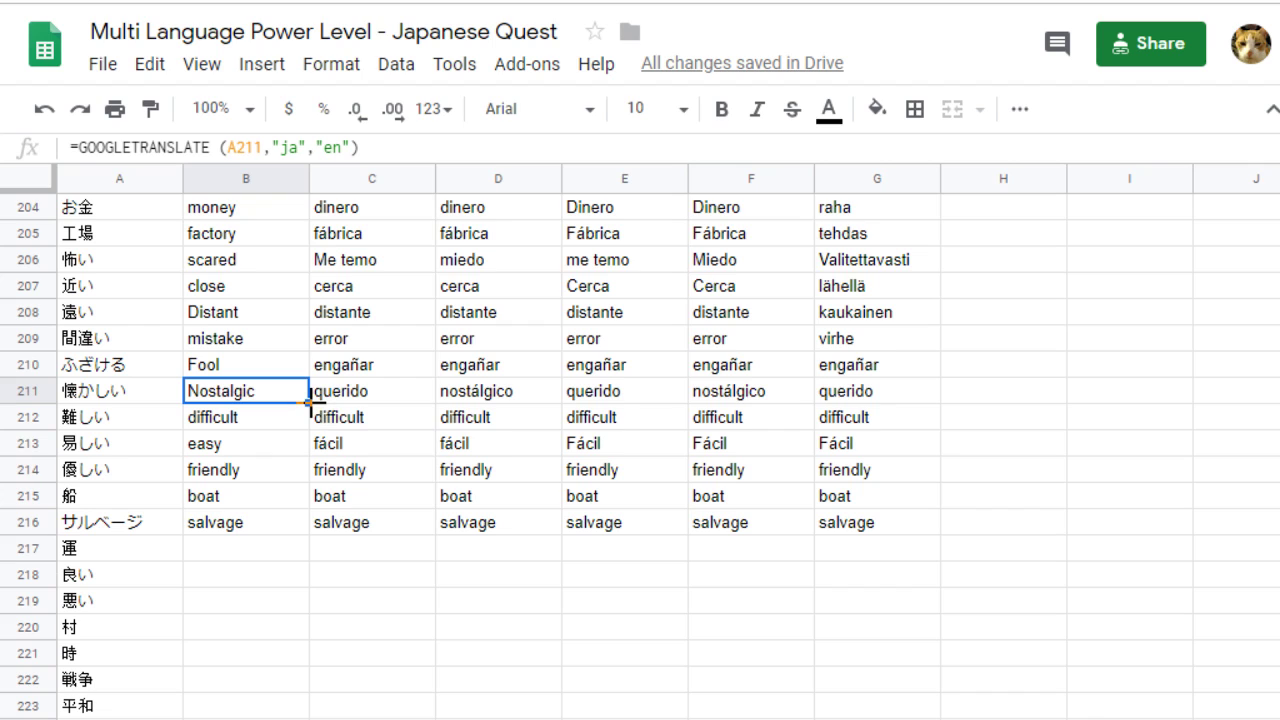
{"action": "mouse_move", "coordinate": [310, 403]}
{"action": "left_mouse_down"}
{"action": "mouse_move", "coordinate": [389, 402]}
{"action": "mouse_move", "coordinate": [310, 404]}
{"action": "left_mouse_up"}
{"action": "left_click", "coordinate": [234, 428]}
{"action": "left_click", "coordinate": [110, 400]}
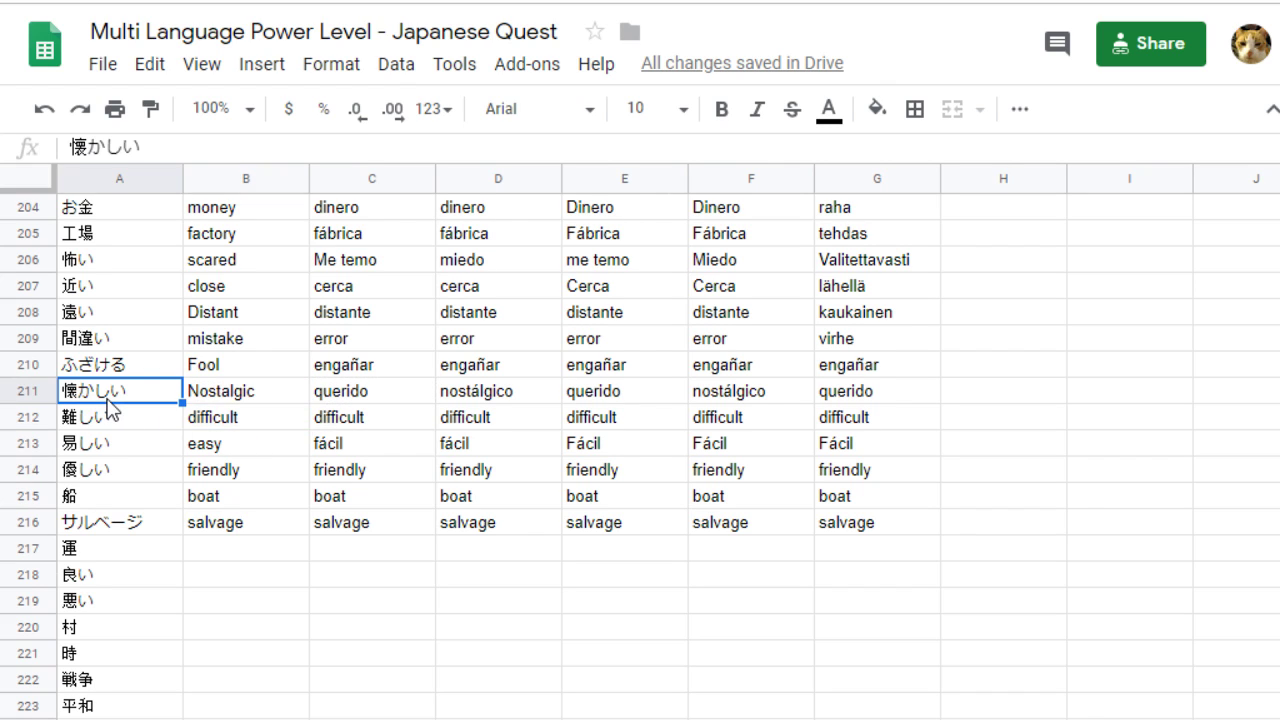
{"action": "left_click_drag", "start_coordinate": [183, 404], "coordinate": [899, 555]}
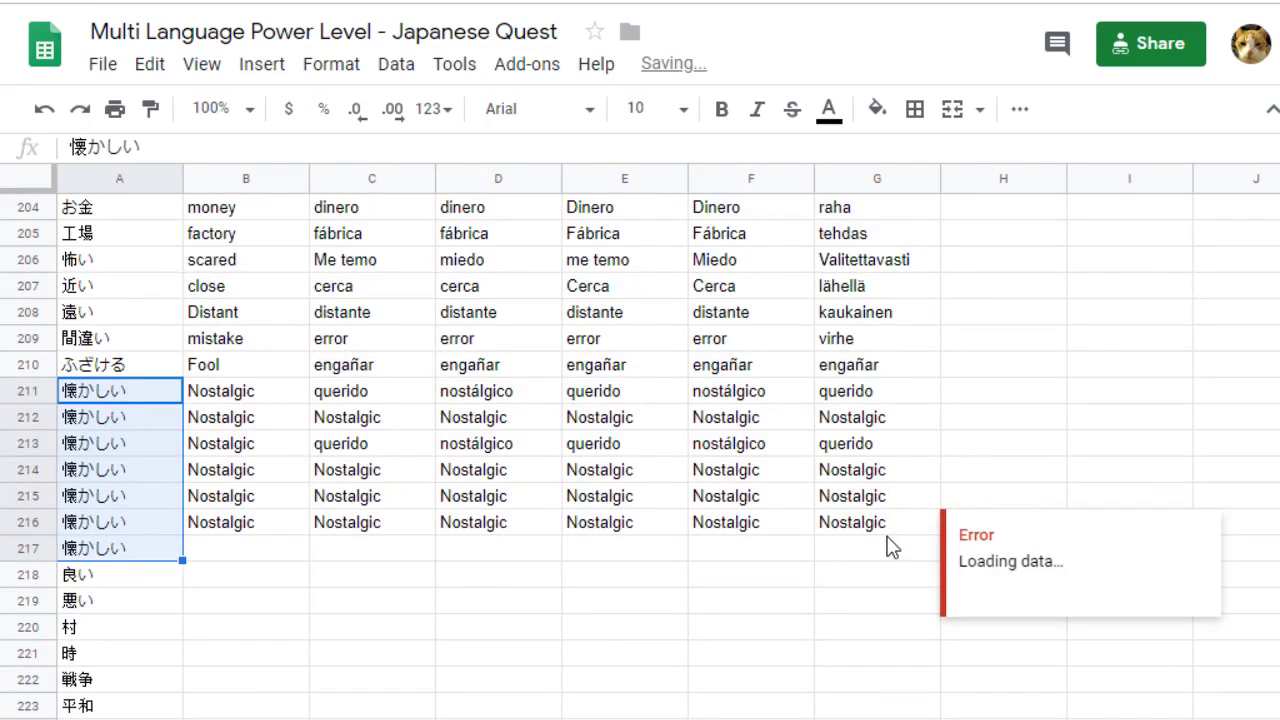
{"action": "left_click", "coordinate": [757, 503]}
{"action": "left_click", "coordinate": [578, 502]}
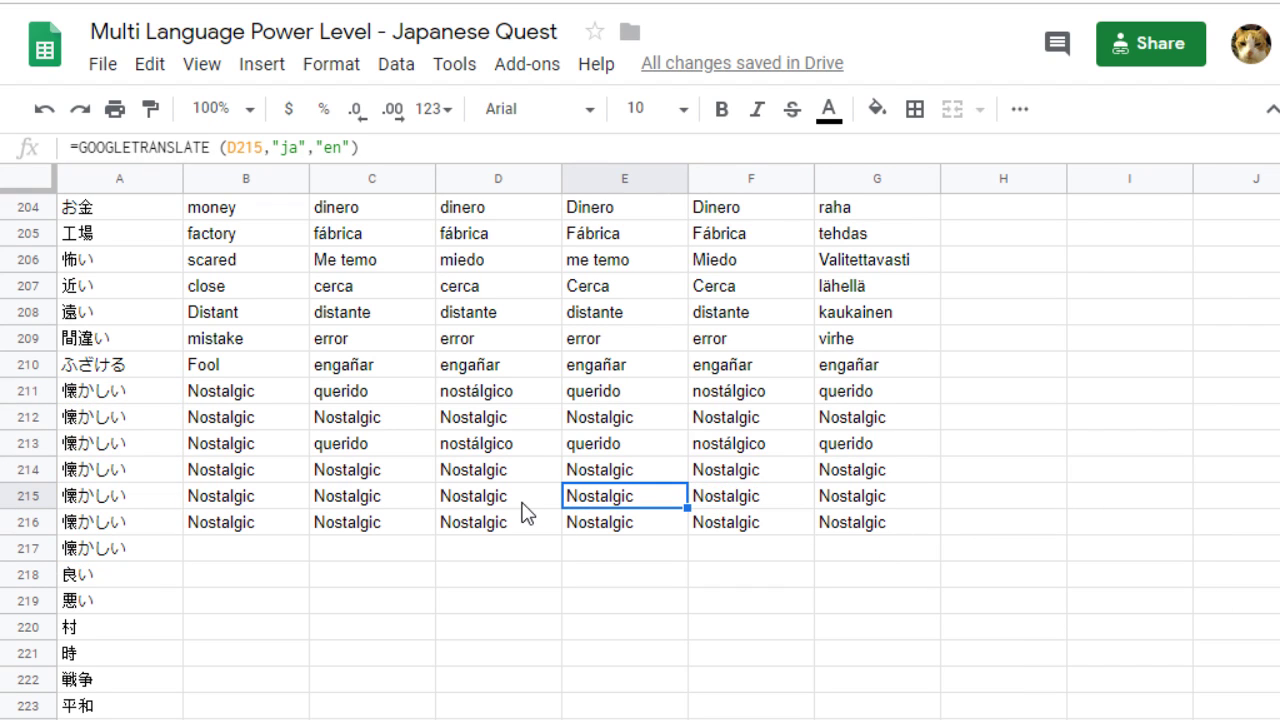
{"action": "left_click", "coordinate": [301, 507]}
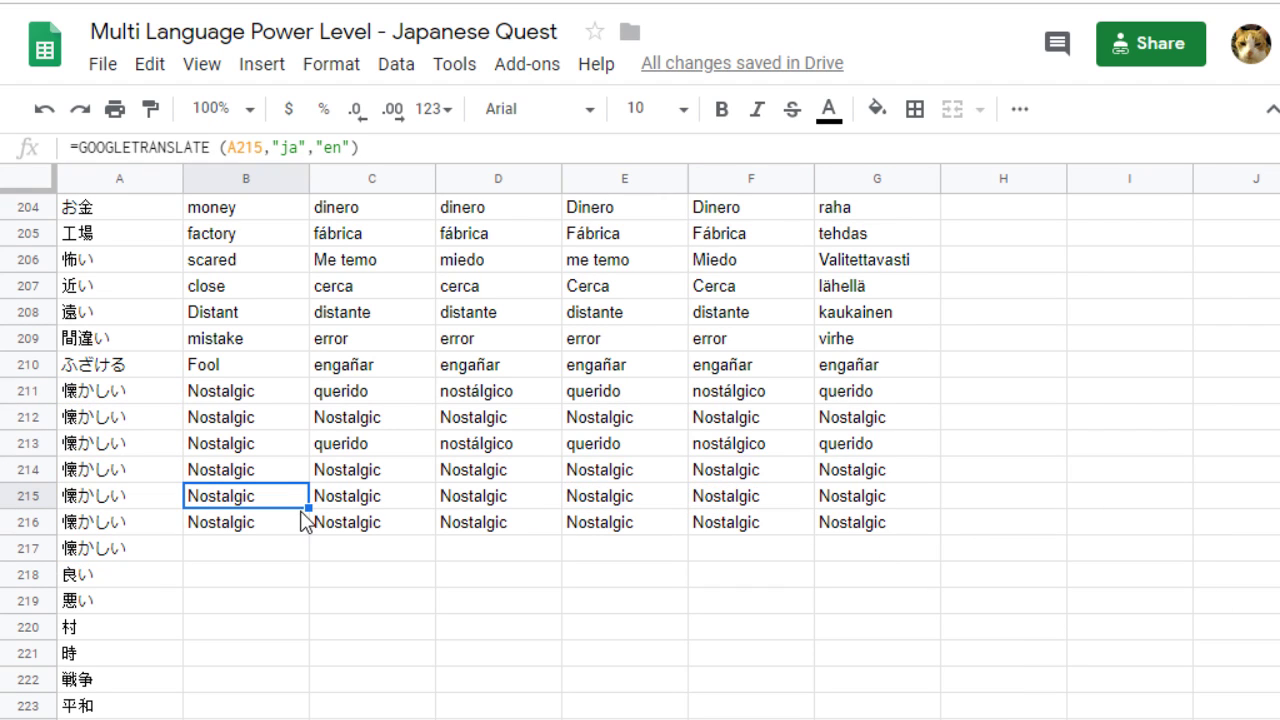
- Undo the recent fills until the translations from row 211 down are cleared, and make vivo in C63 bold again
{"action": "left_click", "coordinate": [40, 110]}
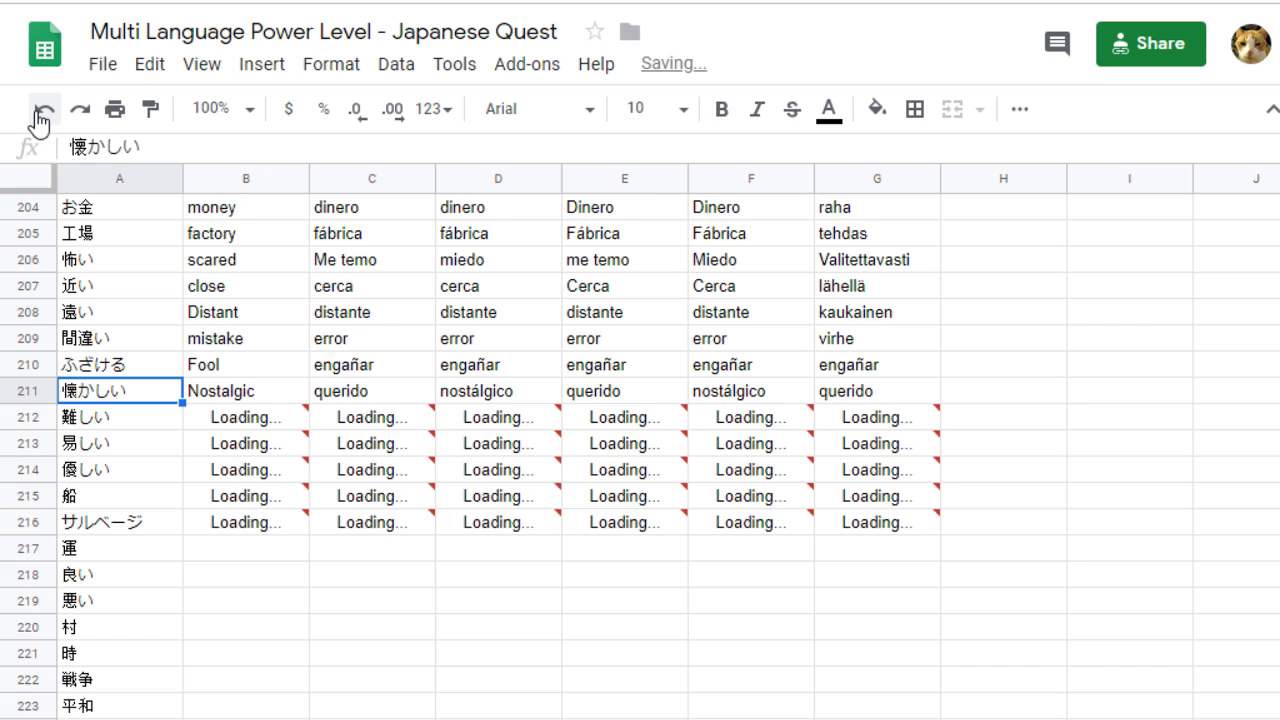
{"action": "left_click", "coordinate": [40, 110]}
{"action": "left_click", "coordinate": [40, 110]}
{"action": "left_click", "coordinate": [40, 110]}
{"action": "left_click", "coordinate": [40, 110]}
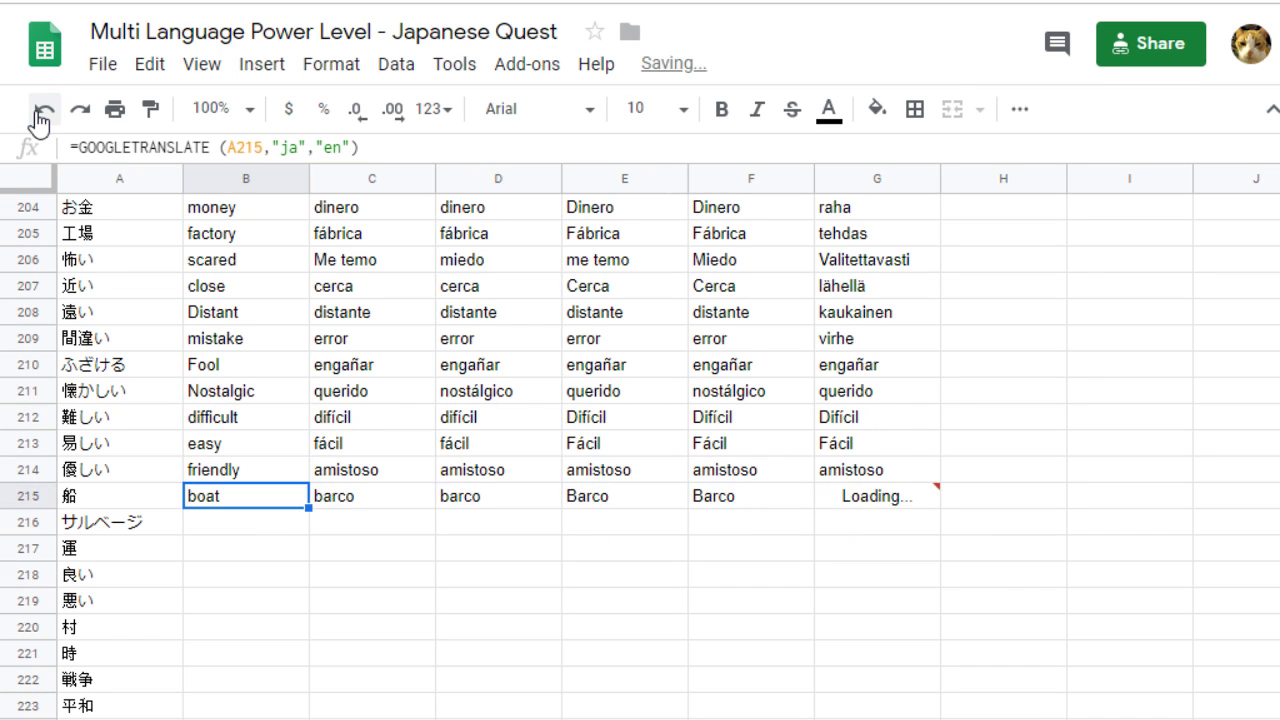
{"action": "left_click", "coordinate": [40, 110]}
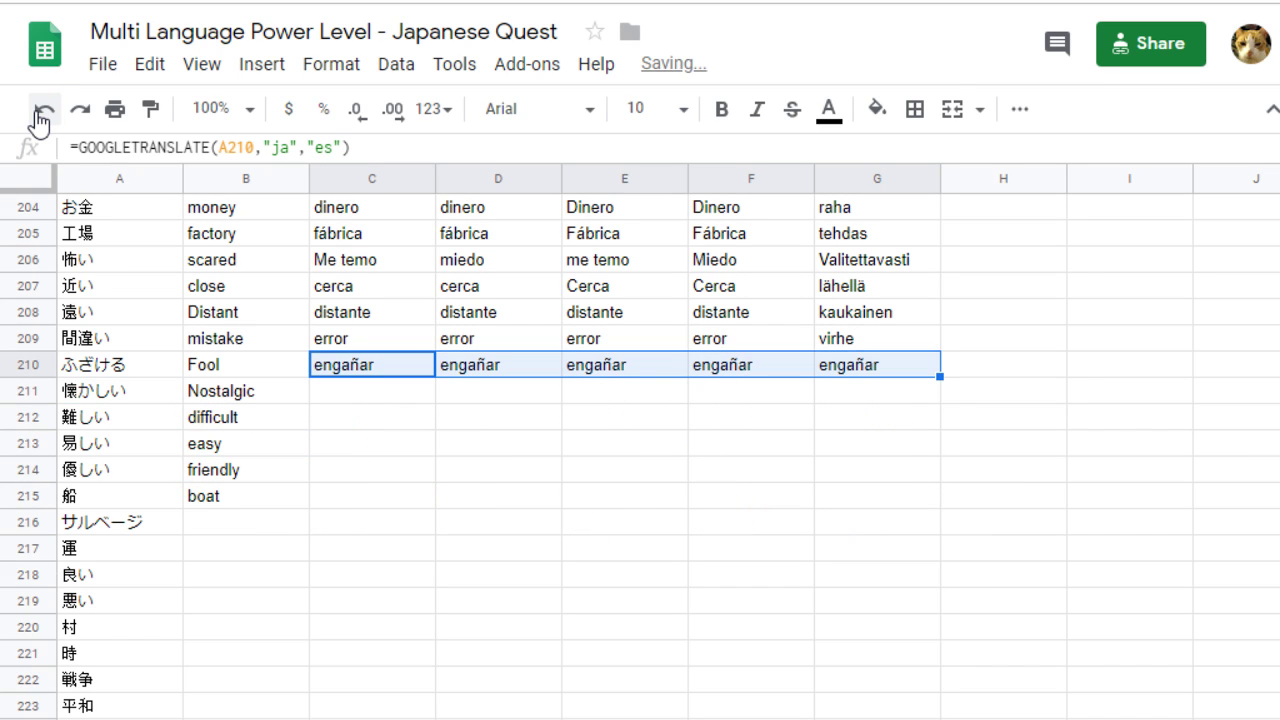
{"action": "left_click", "coordinate": [40, 110]}
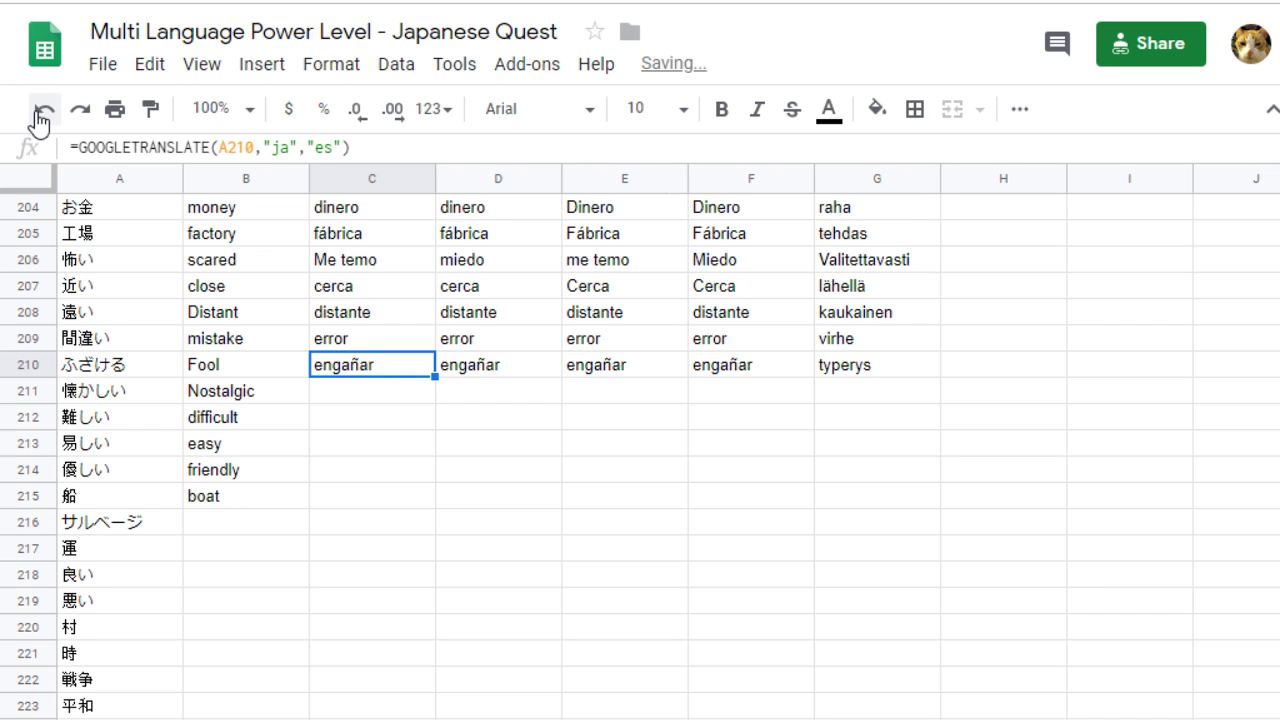
{"action": "left_click", "coordinate": [40, 110]}
{"action": "left_click", "coordinate": [40, 110]}
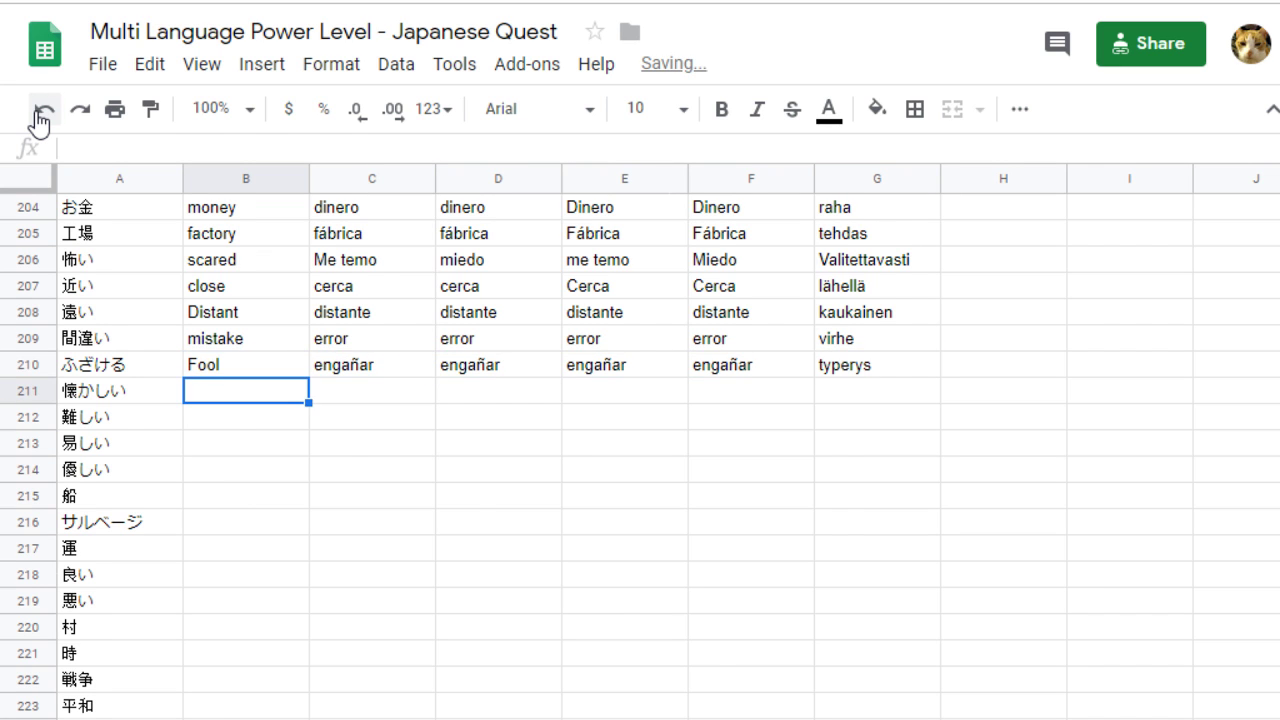
{"action": "left_click", "coordinate": [40, 110]}
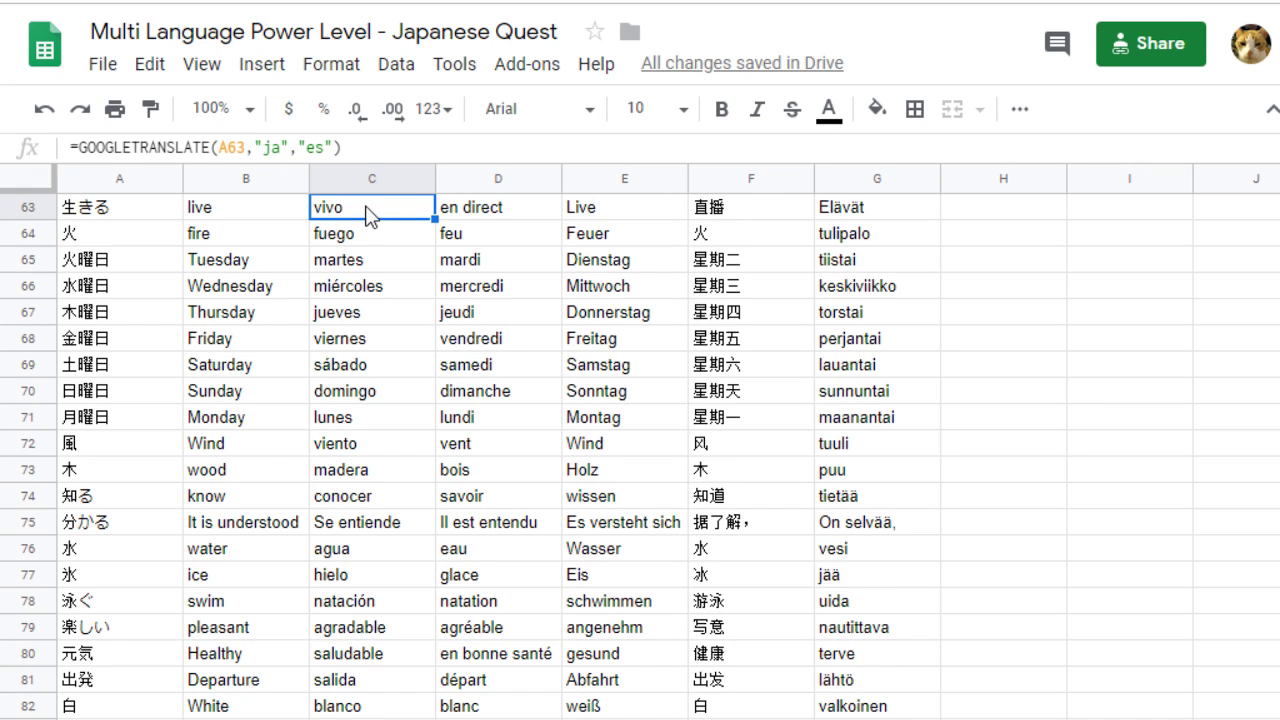
{"action": "left_click", "coordinate": [721, 110]}
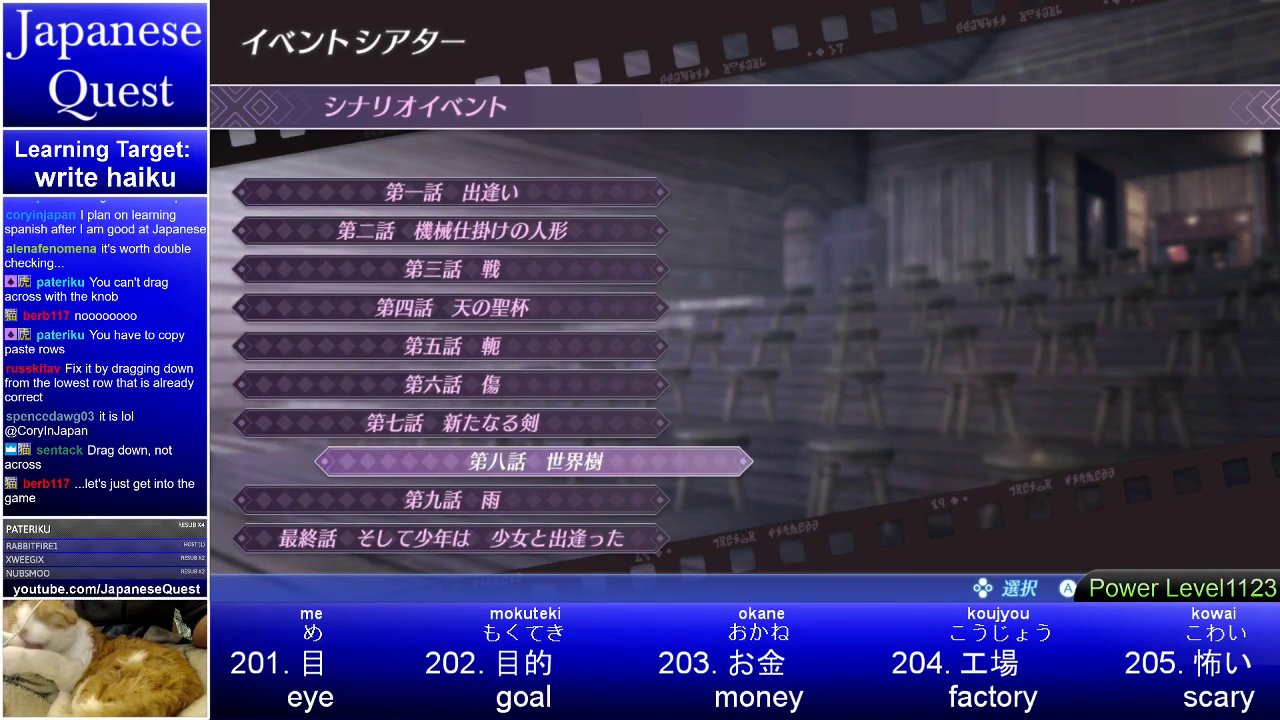
{"action": "key", "text": "Down"}
{"action": "key", "text": "Up"}
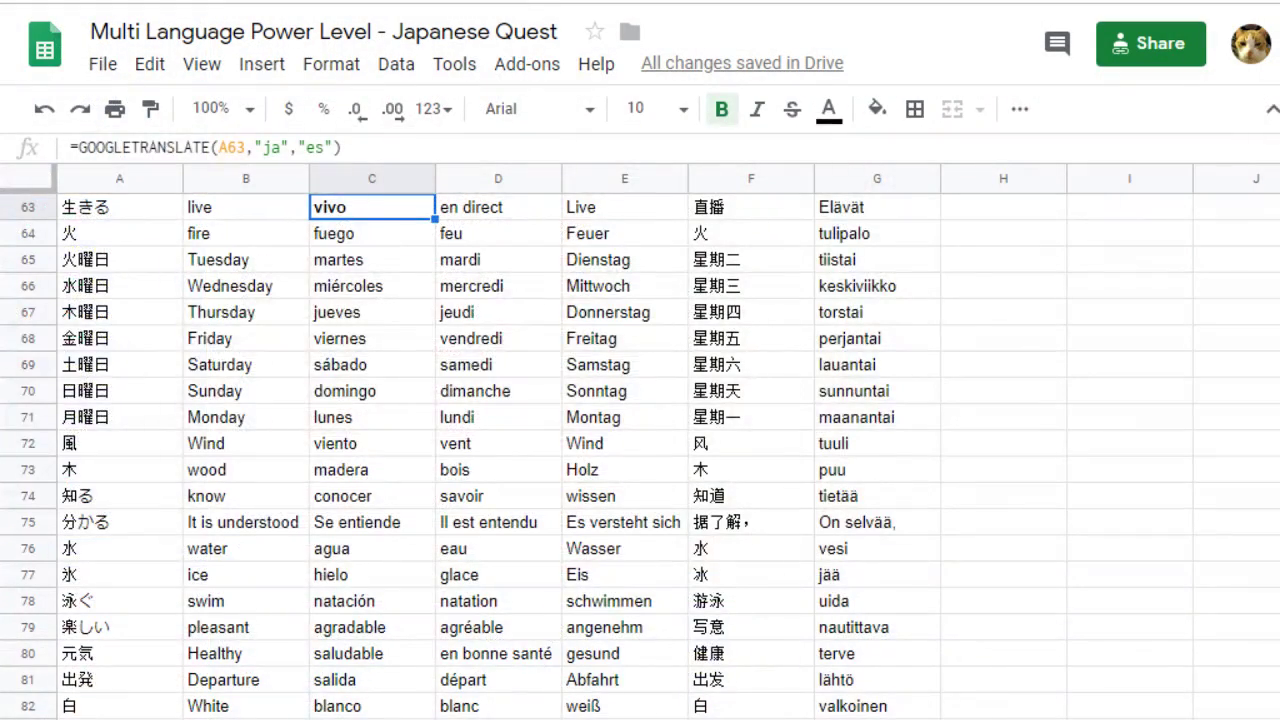
- Inspect the source cells and language codes of the row 210 formulas and of column E from row 209 up to 203
{"action": "scroll", "coordinate": [450, 456], "scroll_direction": "down", "scroll_amount": 20}
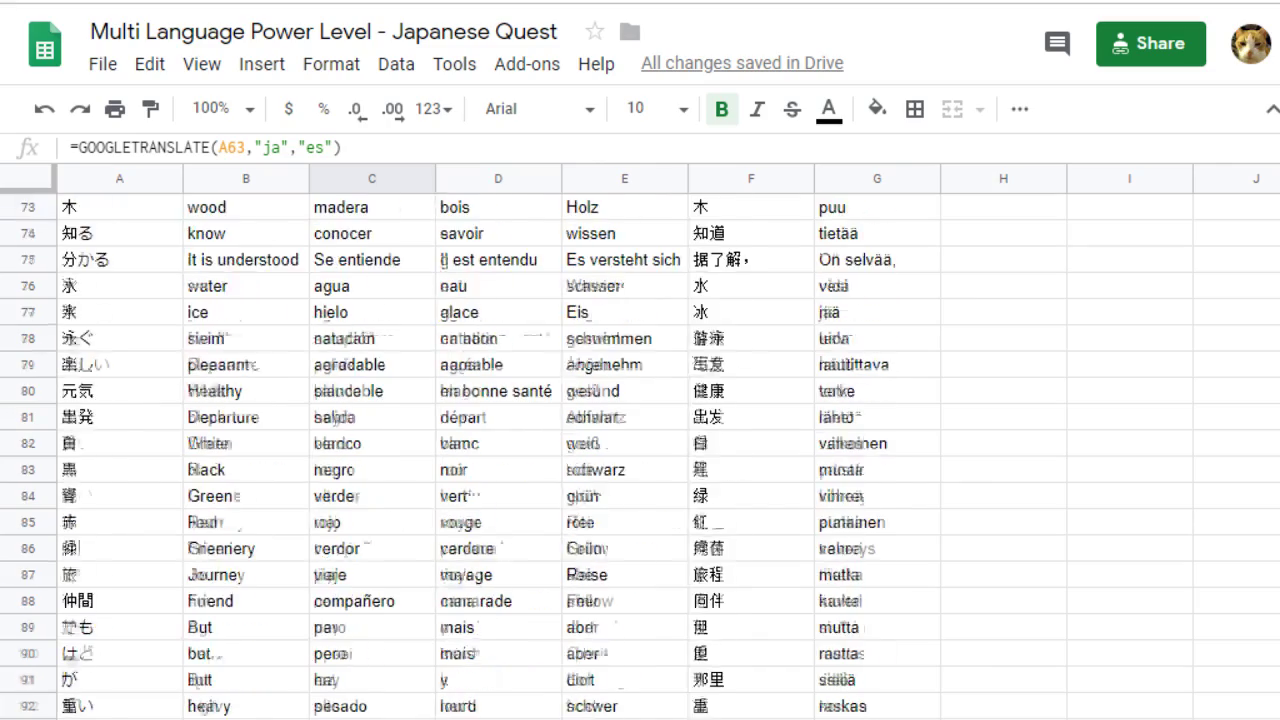
{"action": "scroll", "coordinate": [640, 450], "scroll_direction": "down", "scroll_amount": 6}
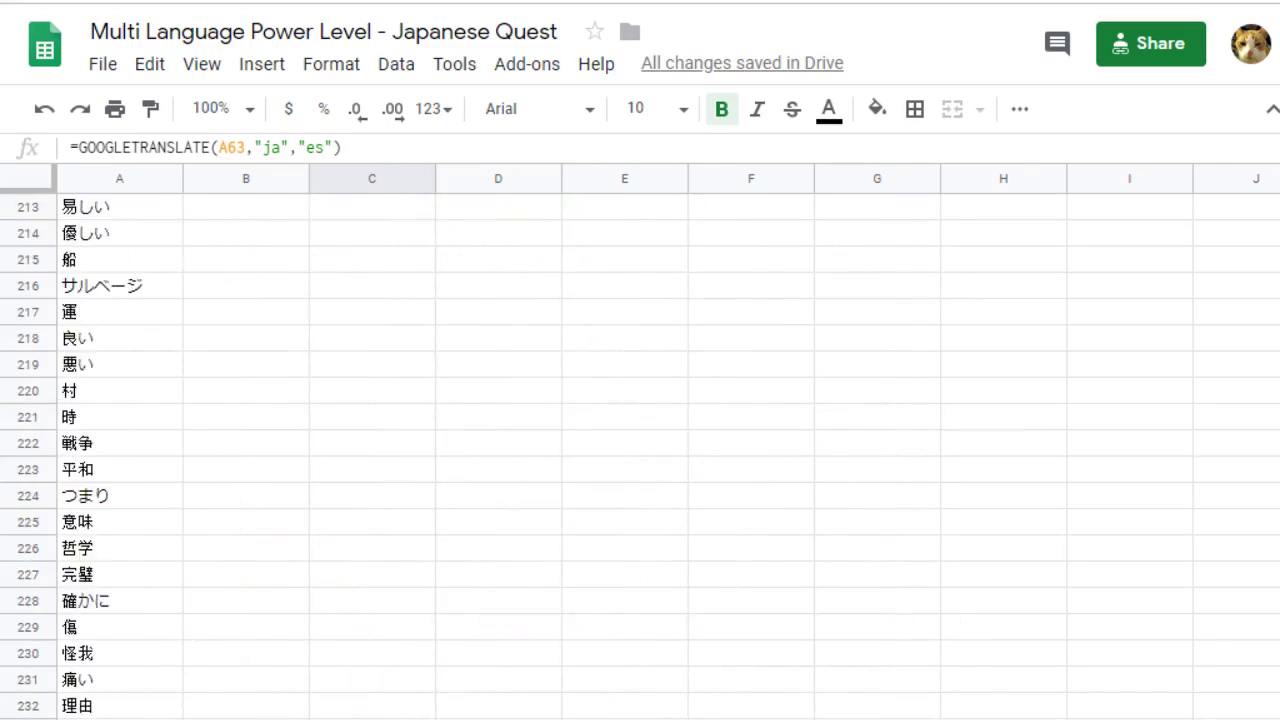
{"action": "scroll", "coordinate": [640, 450], "scroll_direction": "up", "scroll_amount": 3}
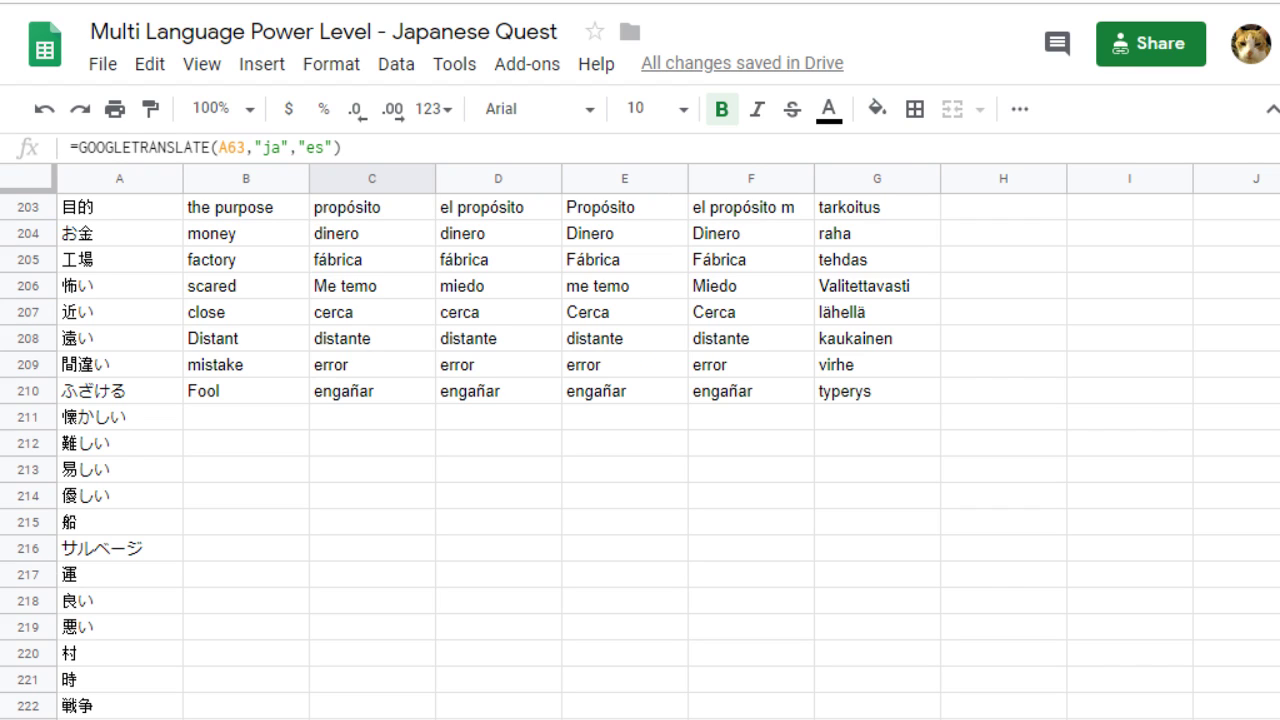
{"action": "left_click", "coordinate": [347, 396]}
{"action": "left_click", "coordinate": [472, 399]}
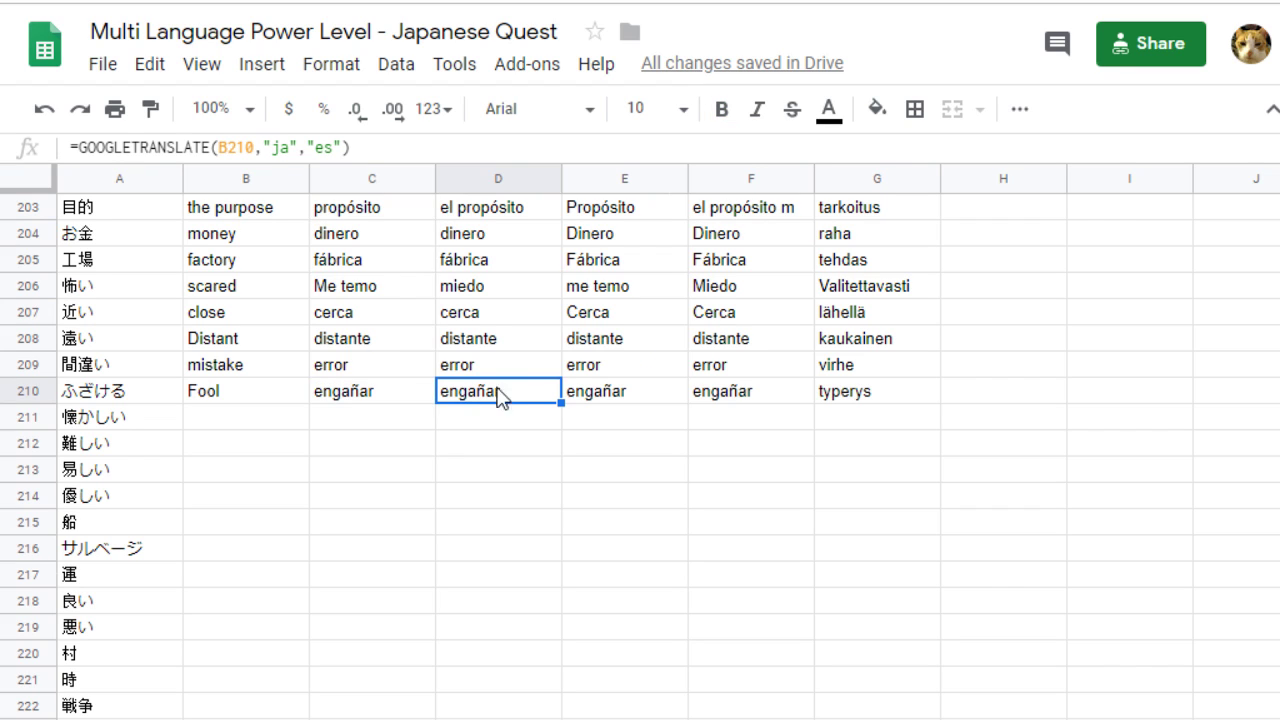
{"action": "left_click", "coordinate": [612, 396]}
{"action": "left_click", "coordinate": [614, 373]}
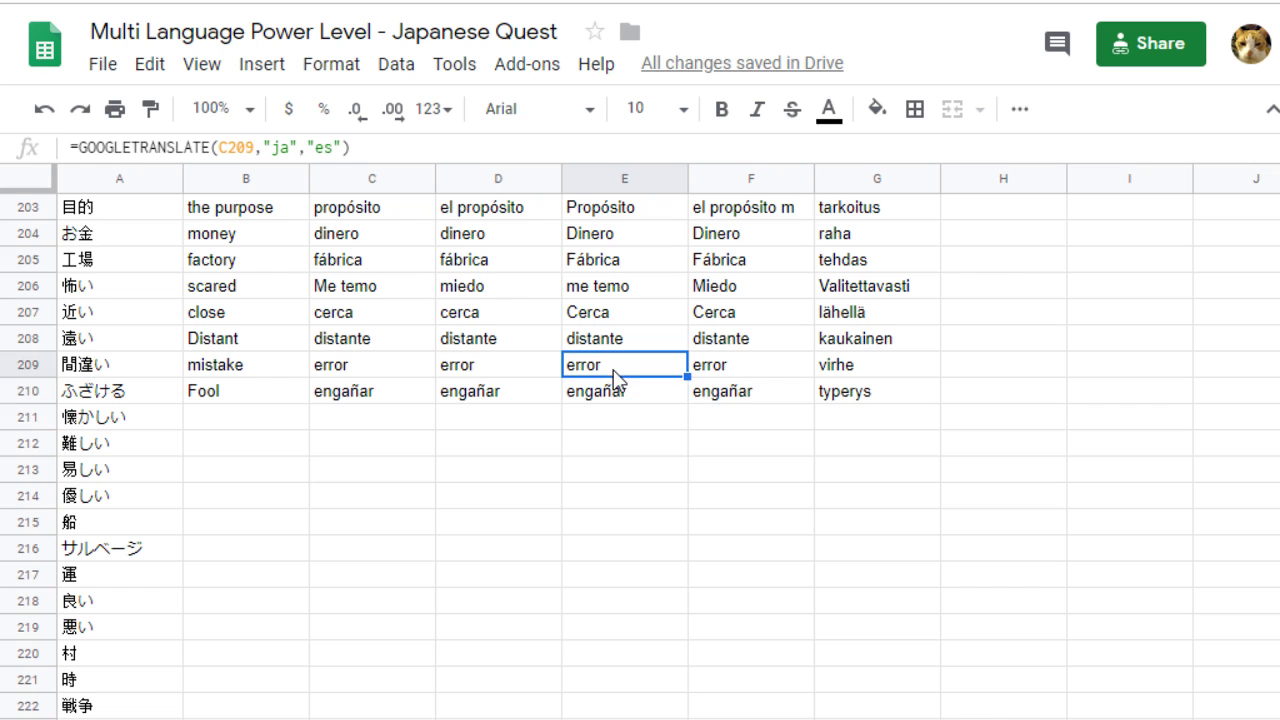
{"action": "left_click", "coordinate": [593, 340]}
{"action": "left_click", "coordinate": [584, 290]}
{"action": "left_click", "coordinate": [590, 264]}
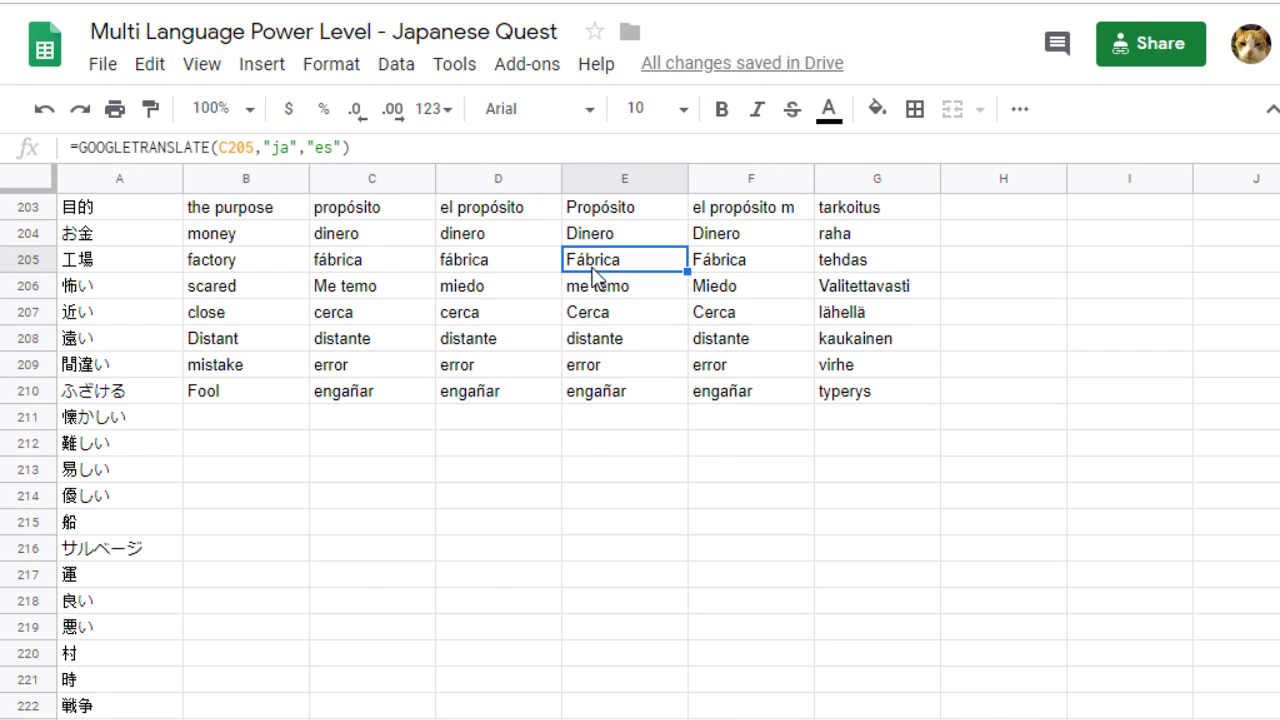
{"action": "scroll", "coordinate": [620, 338], "scroll_direction": "up", "scroll_amount": 2}
{"action": "left_click", "coordinate": [622, 395]}
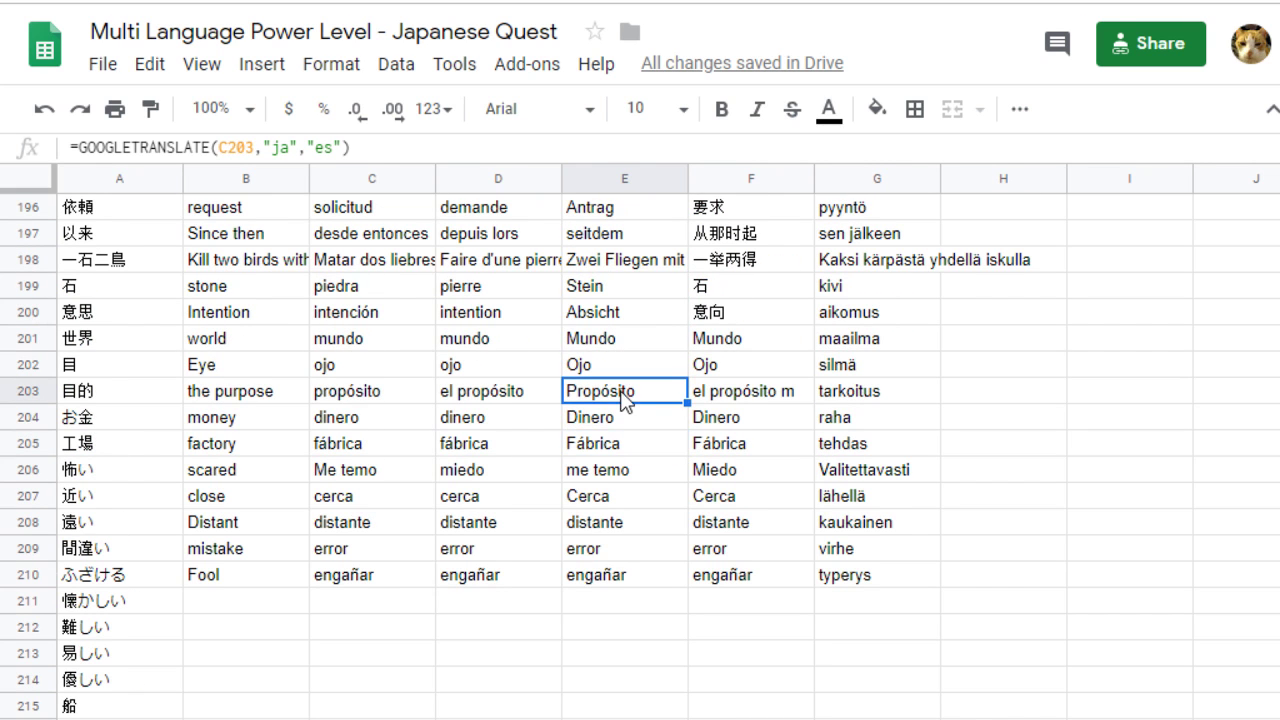
- Compare the translation formulas in columns B to D of row 203 and columns E to G of row 202
{"action": "left_click", "coordinate": [466, 392]}
{"action": "left_click", "coordinate": [334, 398]}
{"action": "left_click", "coordinate": [257, 396]}
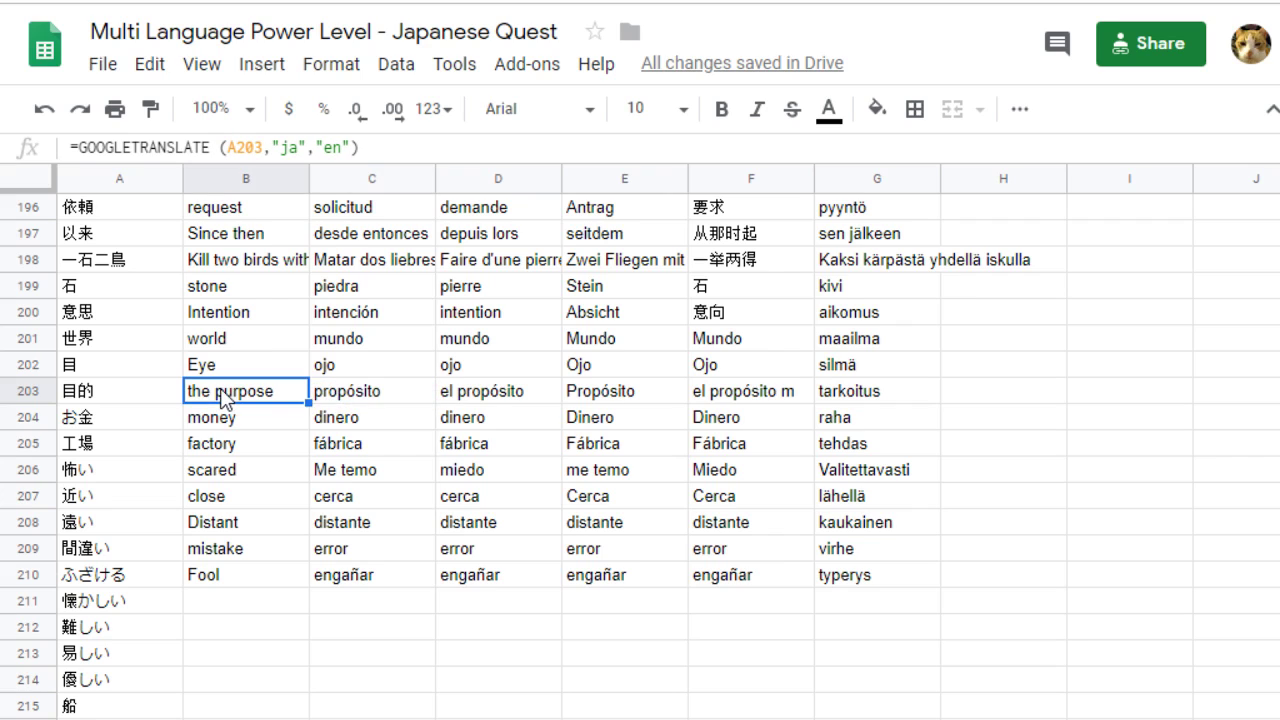
{"action": "left_click", "coordinate": [398, 396]}
{"action": "left_click", "coordinate": [489, 391]}
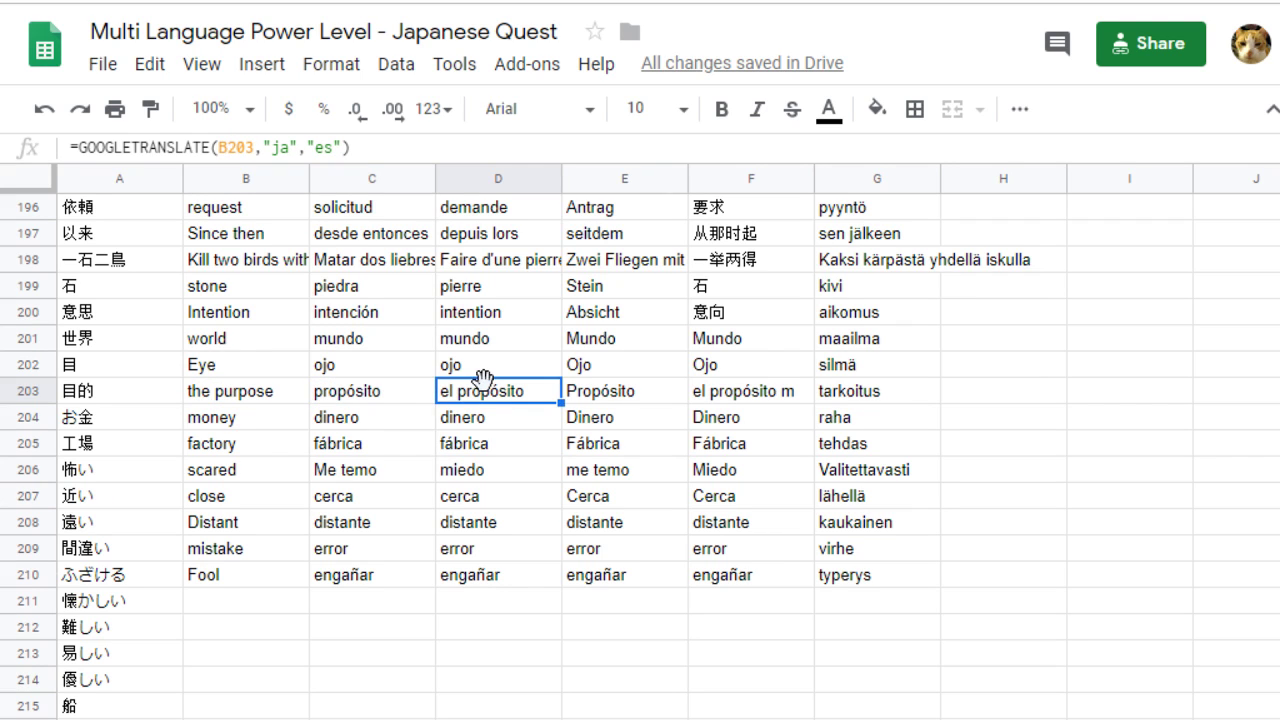
{"action": "left_click", "coordinate": [580, 372]}
{"action": "left_click", "coordinate": [722, 372]}
{"action": "left_click", "coordinate": [840, 367]}
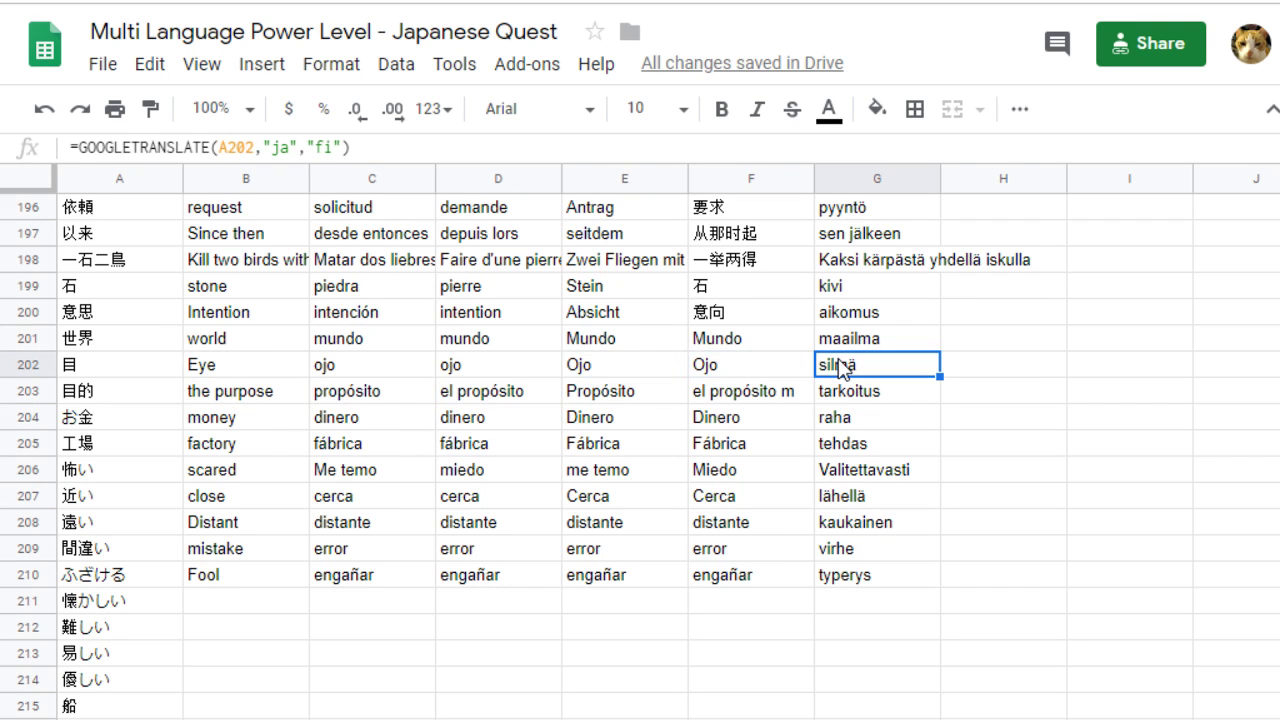
{"action": "left_click", "coordinate": [752, 370]}
{"action": "left_click", "coordinate": [608, 372]}
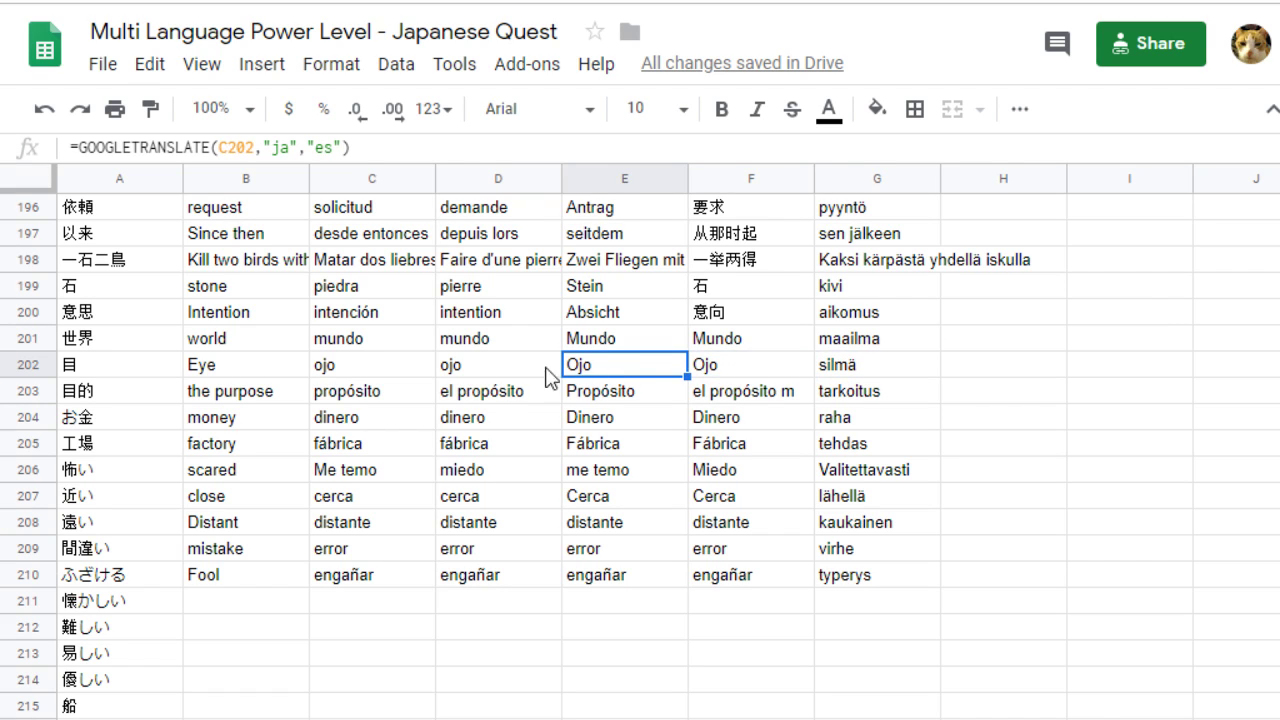
- Examine the column D translation formulas from row 202 up to row 189, comparing E199 as well
{"action": "left_click", "coordinate": [488, 378]}
{"action": "left_click", "coordinate": [487, 342]}
{"action": "left_click", "coordinate": [487, 293]}
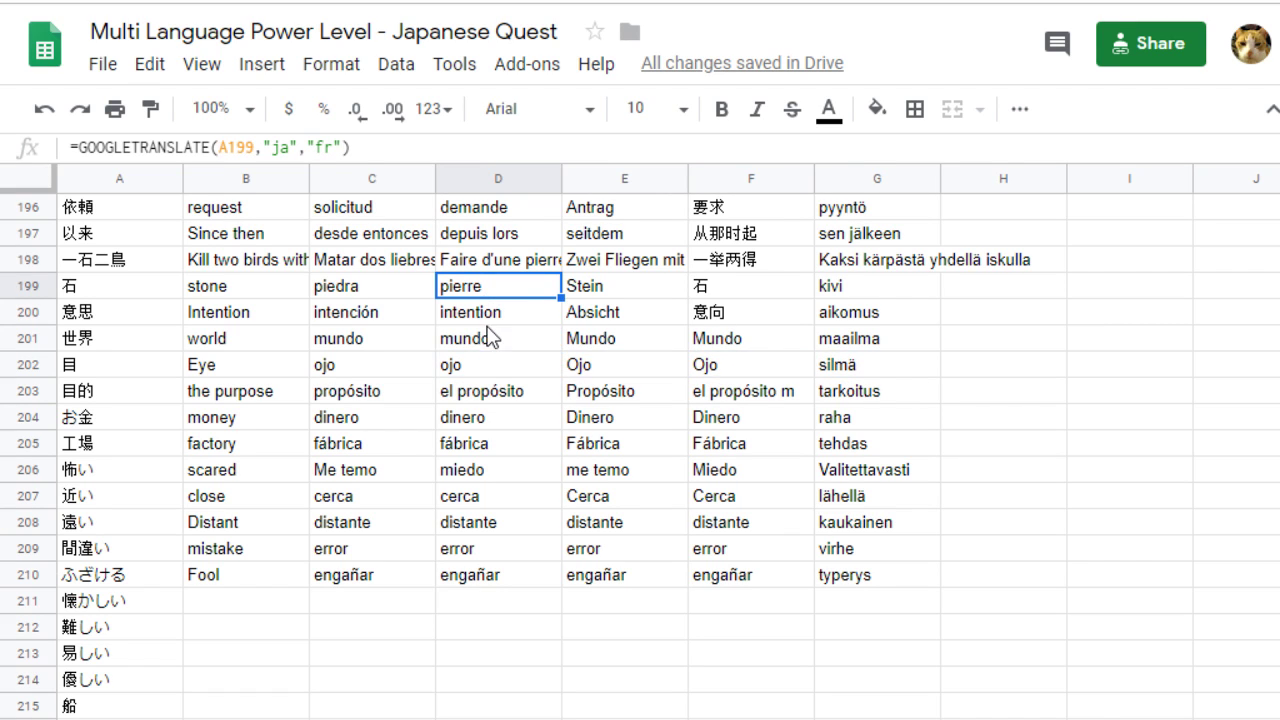
{"action": "left_click", "coordinate": [595, 288]}
{"action": "left_click", "coordinate": [487, 264]}
{"action": "left_click", "coordinate": [490, 240]}
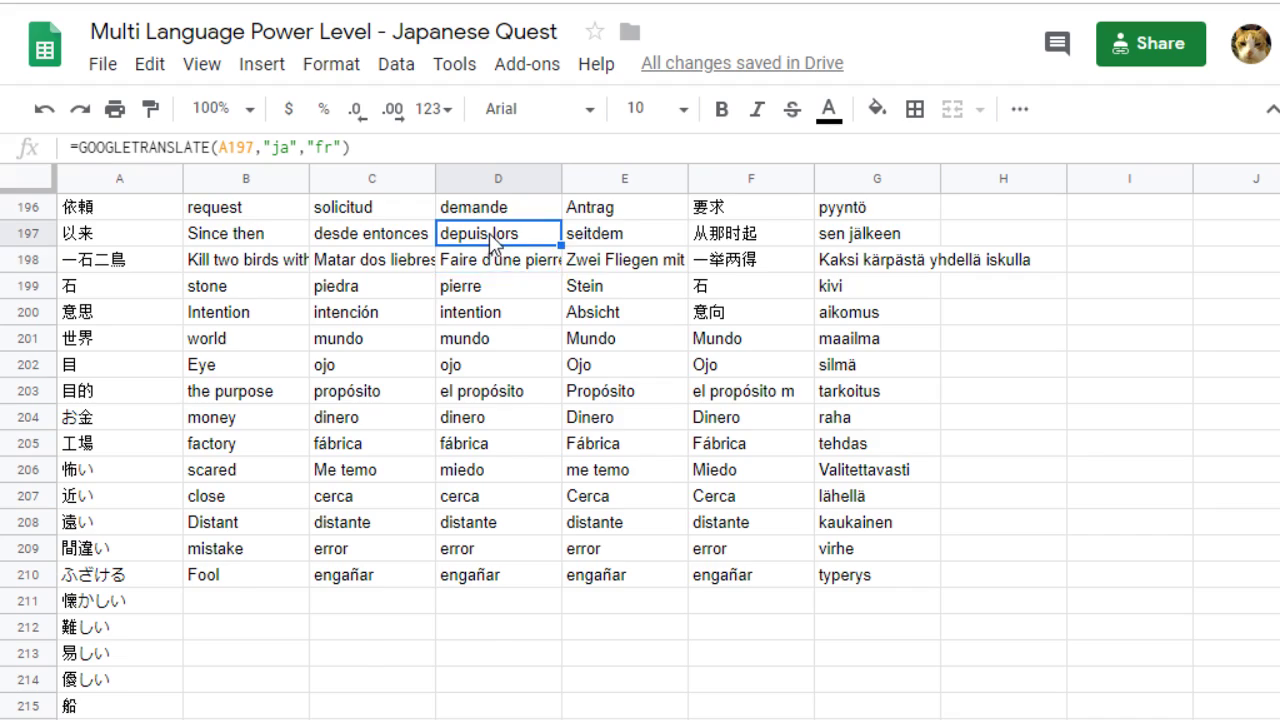
{"action": "scroll", "coordinate": [492, 300], "scroll_direction": "up", "scroll_amount": 3}
{"action": "left_click", "coordinate": [496, 337]}
{"action": "left_click", "coordinate": [500, 286]}
{"action": "scroll", "coordinate": [502, 310], "scroll_direction": "up", "scroll_amount": 1}
{"action": "scroll", "coordinate": [502, 330], "scroll_direction": "up", "scroll_amount": 2}
{"action": "left_click", "coordinate": [500, 345]}
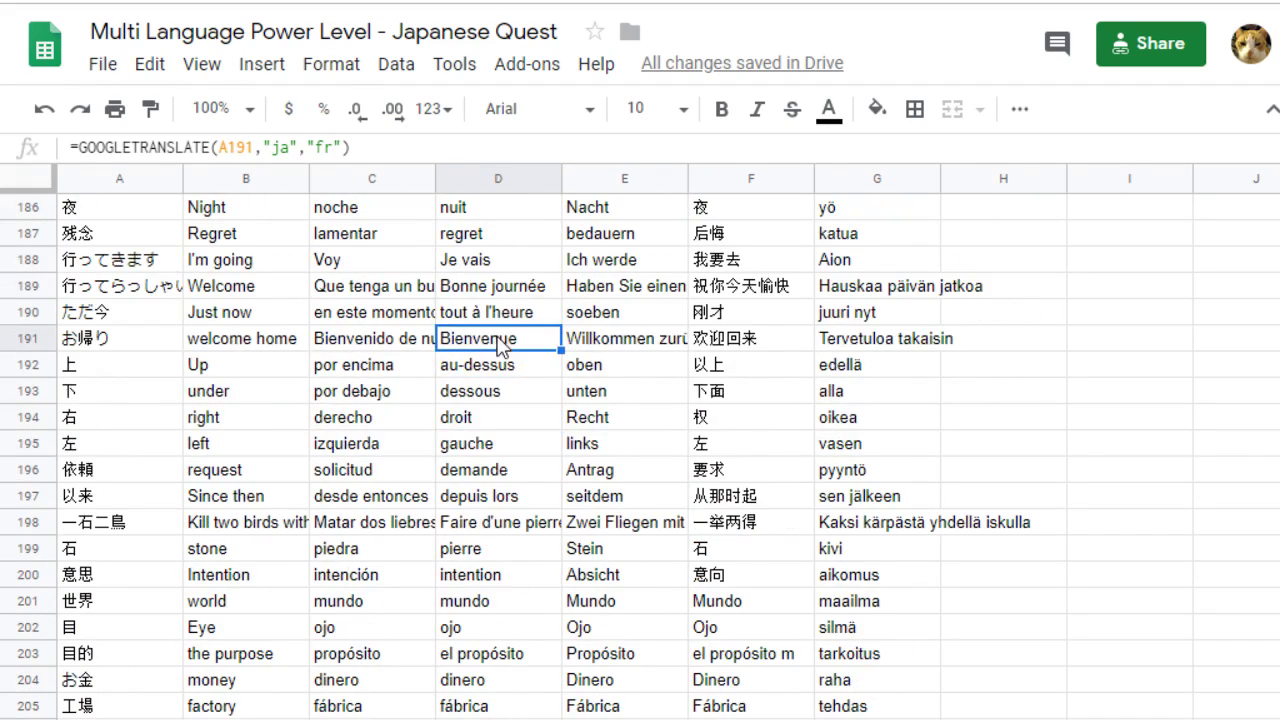
{"action": "left_click", "coordinate": [490, 288]}
- Compare the column D formulas between rows 205 and 200 to locate where the French language code stops being used
{"action": "scroll", "coordinate": [503, 380], "scroll_direction": "down", "scroll_amount": 2}
{"action": "left_click", "coordinate": [510, 500]}
{"action": "left_click", "coordinate": [481, 566]}
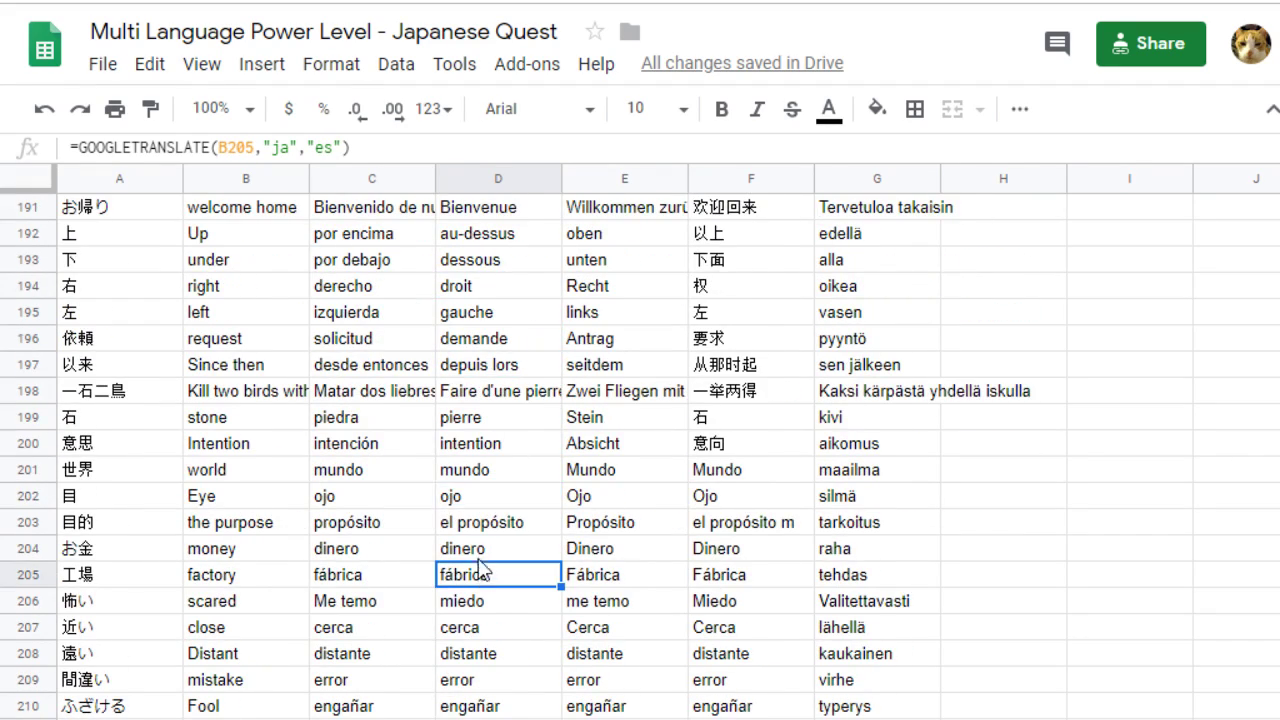
{"action": "scroll", "coordinate": [481, 566], "scroll_direction": "down", "scroll_amount": 2}
{"action": "left_click", "coordinate": [481, 392]}
{"action": "left_click", "coordinate": [483, 364]}
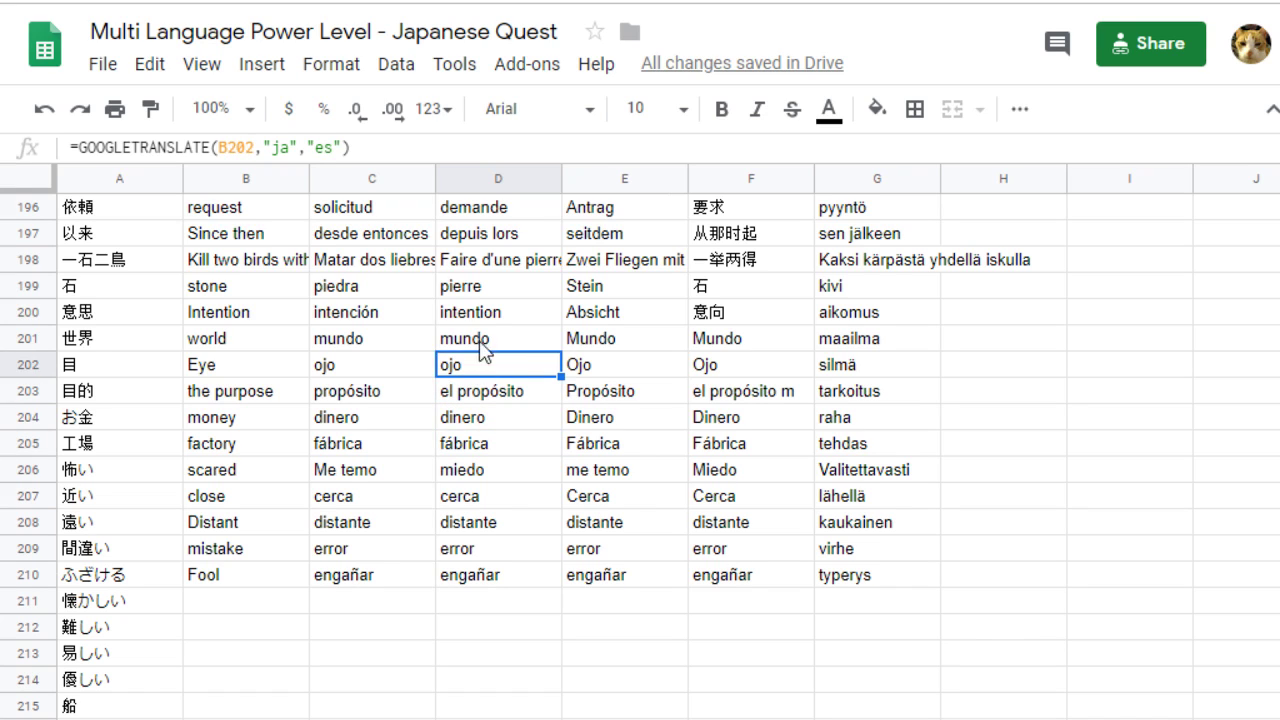
{"action": "left_click", "coordinate": [485, 320]}
{"action": "left_click", "coordinate": [496, 345]}
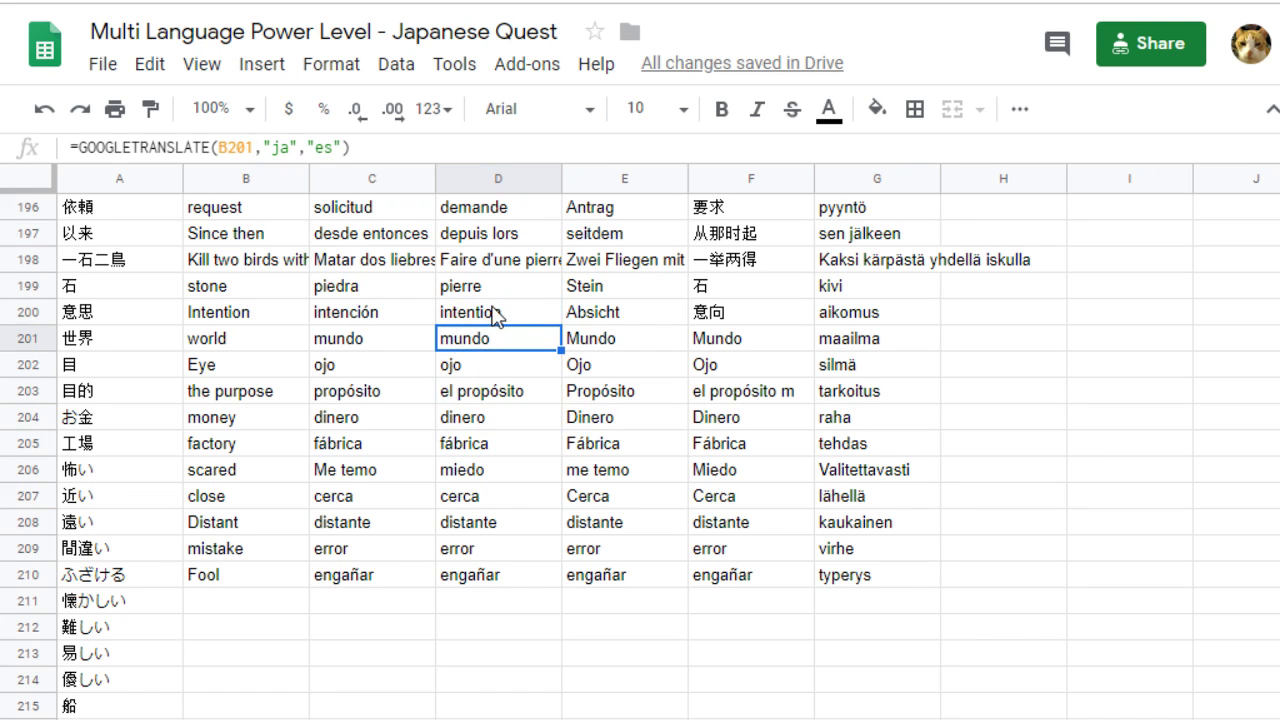
- Clear the faulty translations from B201 through G211
{"action": "left_click", "coordinate": [493, 308]}
{"action": "left_click", "coordinate": [495, 349]}
{"action": "left_click_drag", "start_coordinate": [925, 605], "coordinate": [210, 350]}
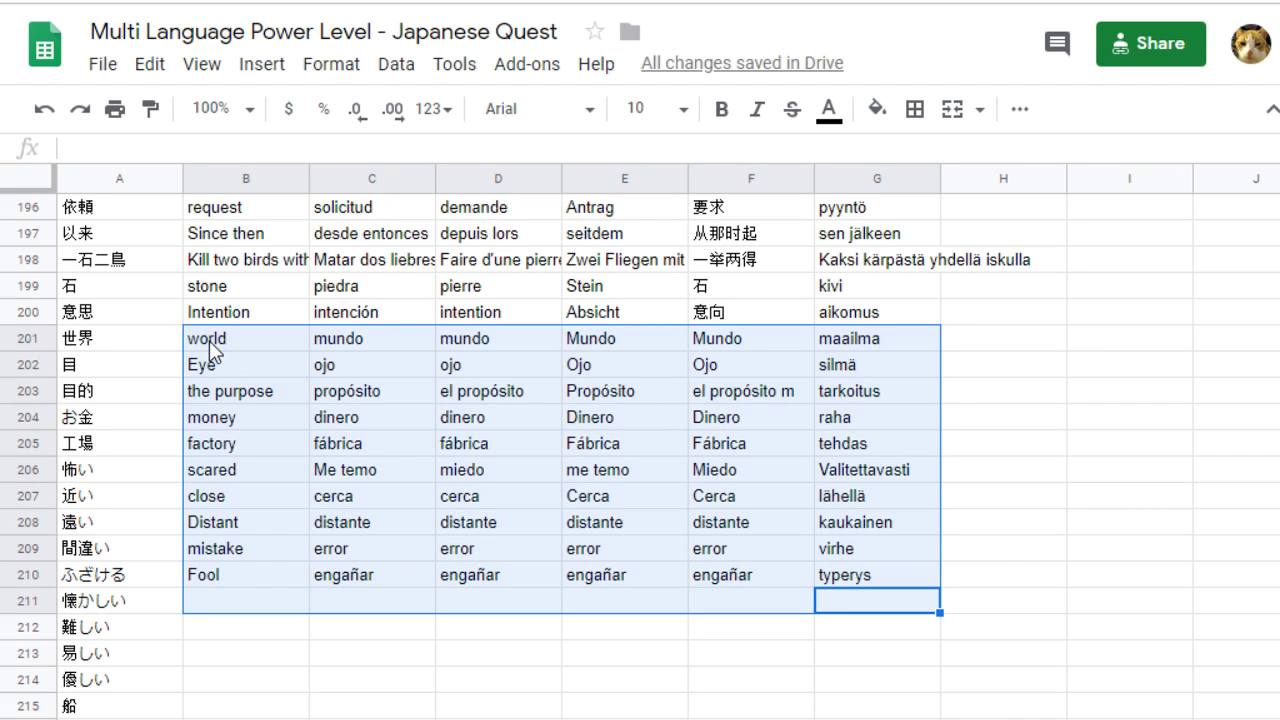
{"action": "key", "text": "Delete"}
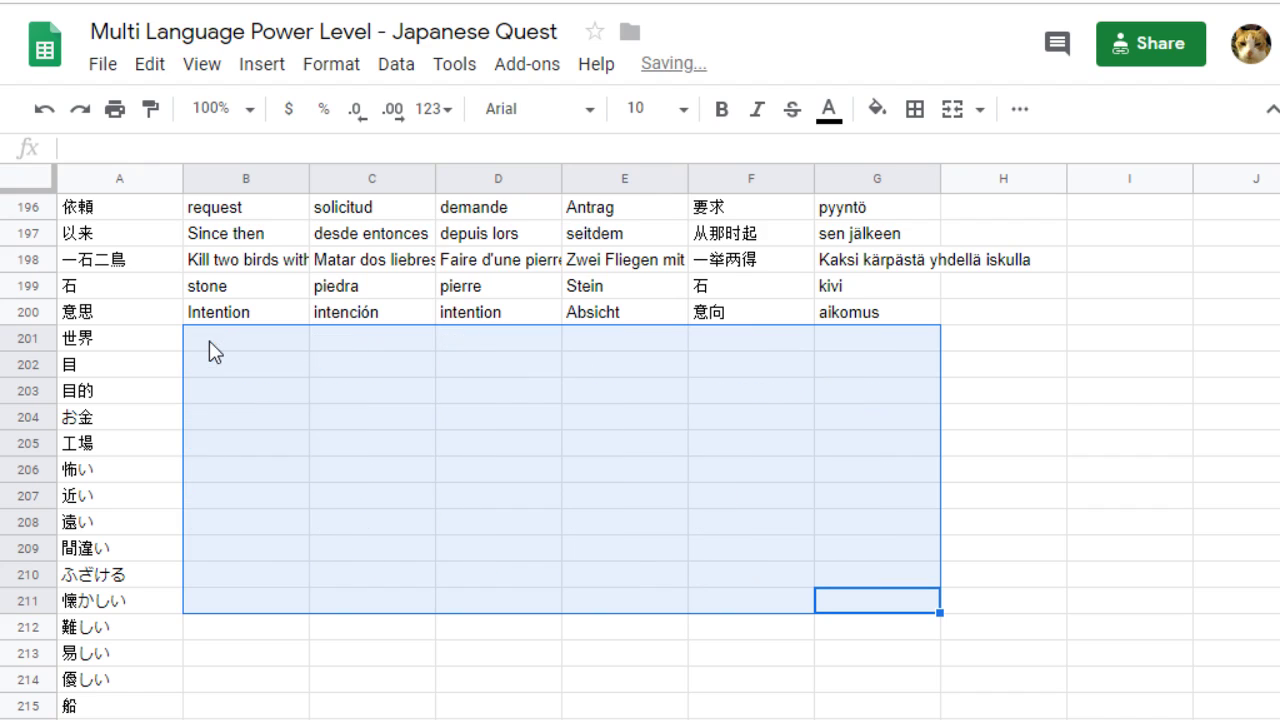
- Fill the English formula in B200 and the Spanish formula in C200 down to row 207
{"action": "left_click", "coordinate": [229, 313]}
{"action": "left_click", "coordinate": [338, 317]}
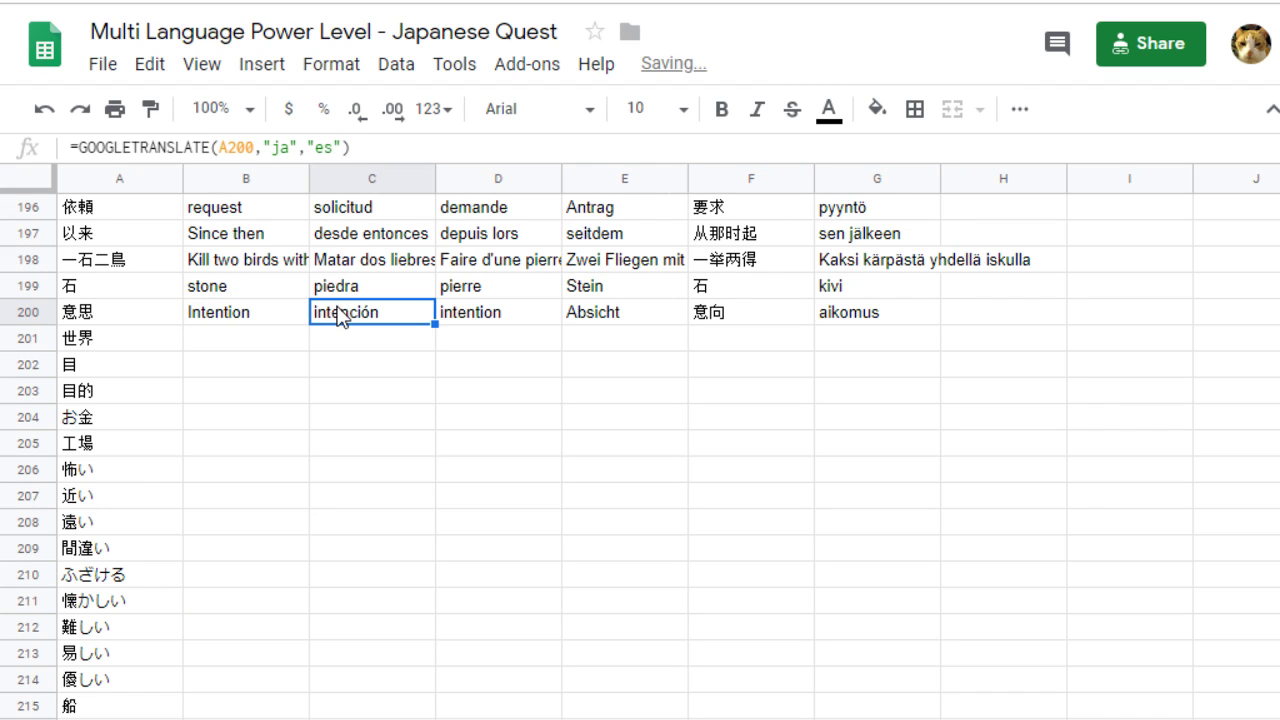
{"action": "left_click", "coordinate": [247, 318]}
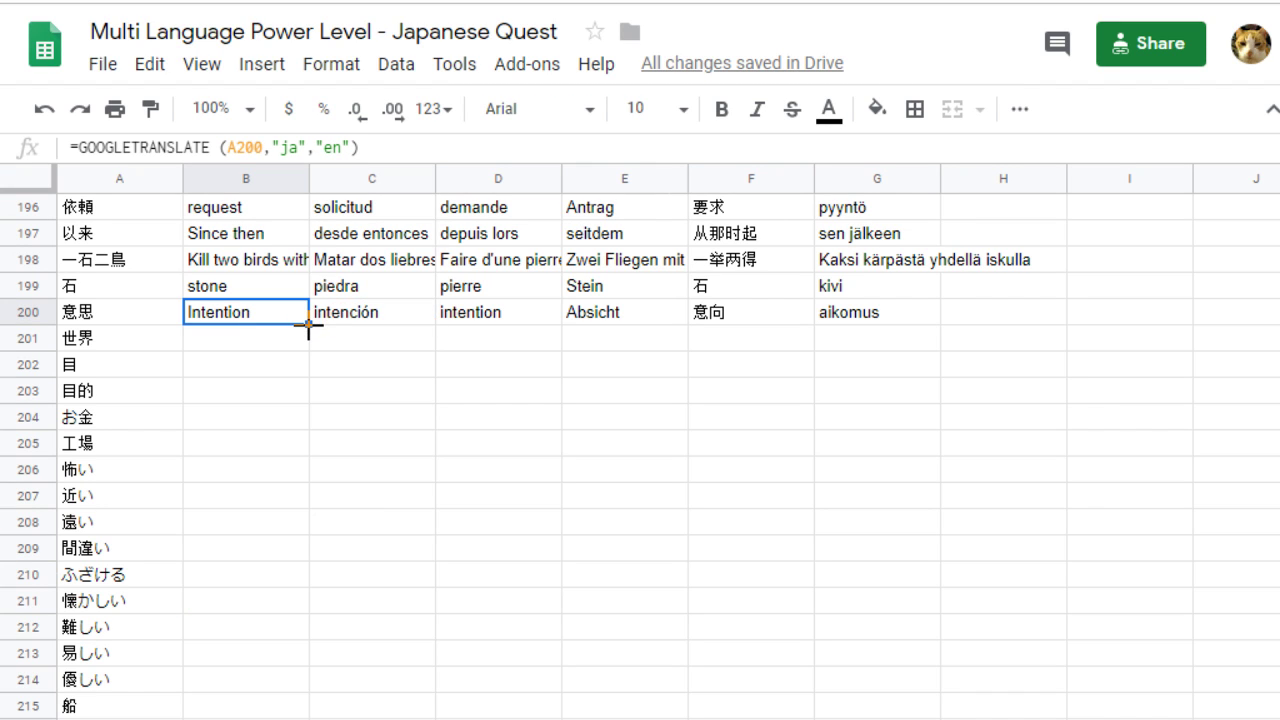
{"action": "left_click_drag", "start_coordinate": [309, 324], "coordinate": [304, 500]}
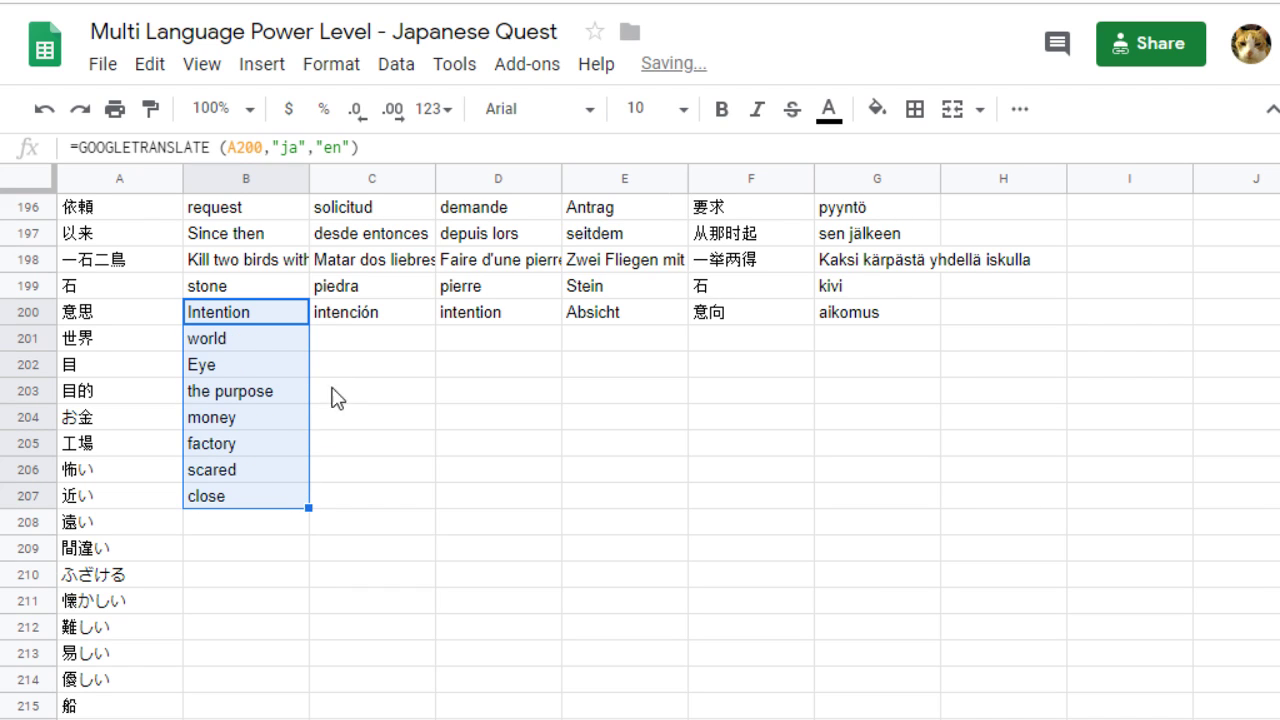
{"action": "left_click", "coordinate": [358, 315]}
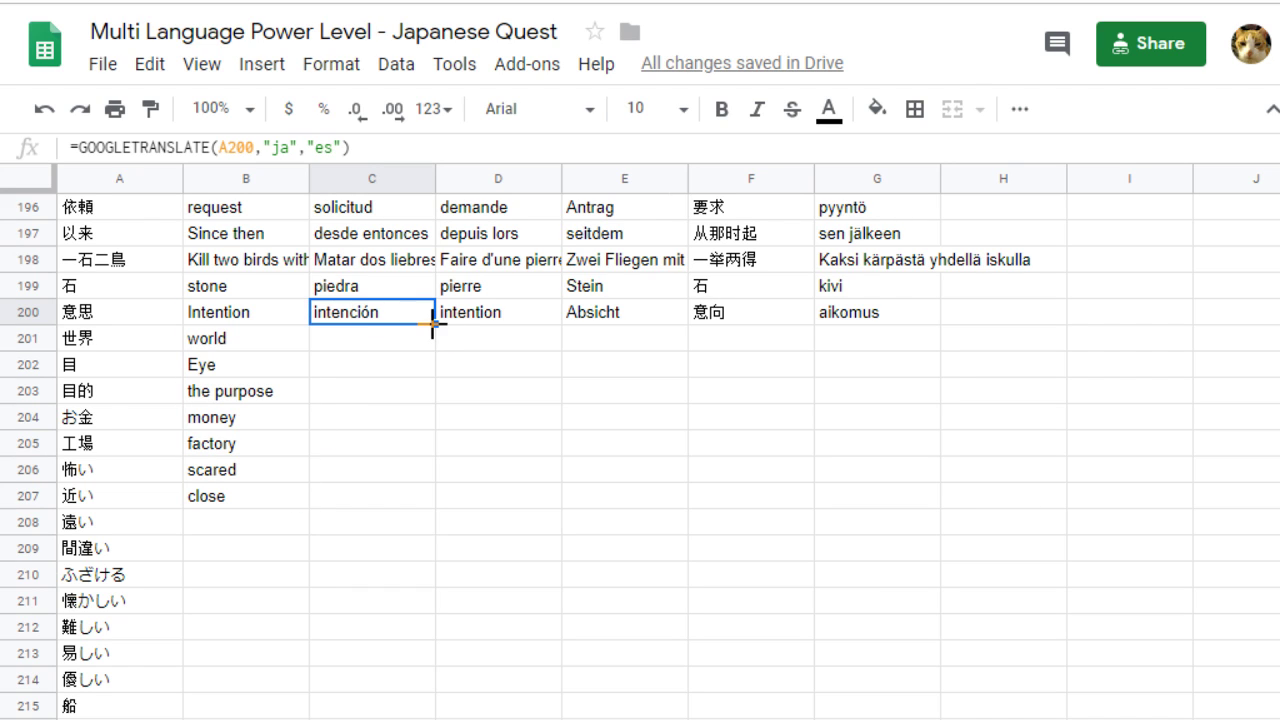
{"action": "left_click_drag", "start_coordinate": [432, 323], "coordinate": [428, 512]}
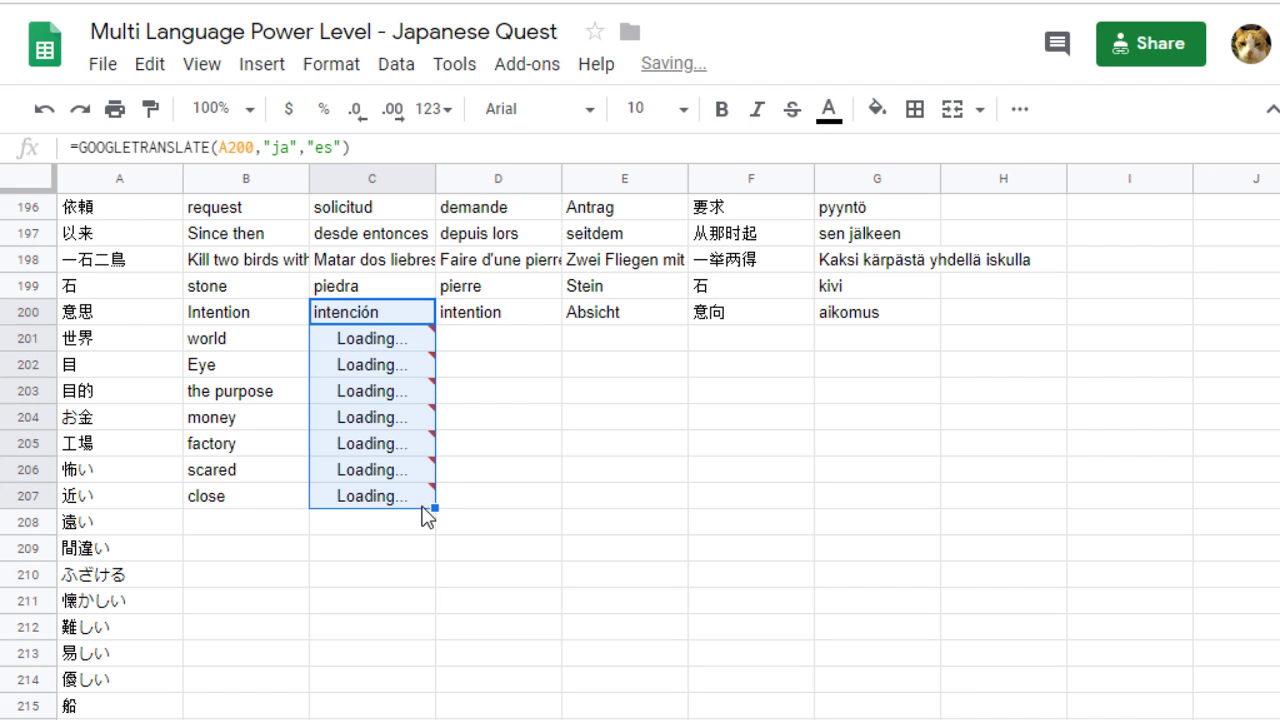
- Fill the French formula in D200 and the German formula in E200 down to row 207
{"action": "left_click", "coordinate": [482, 315]}
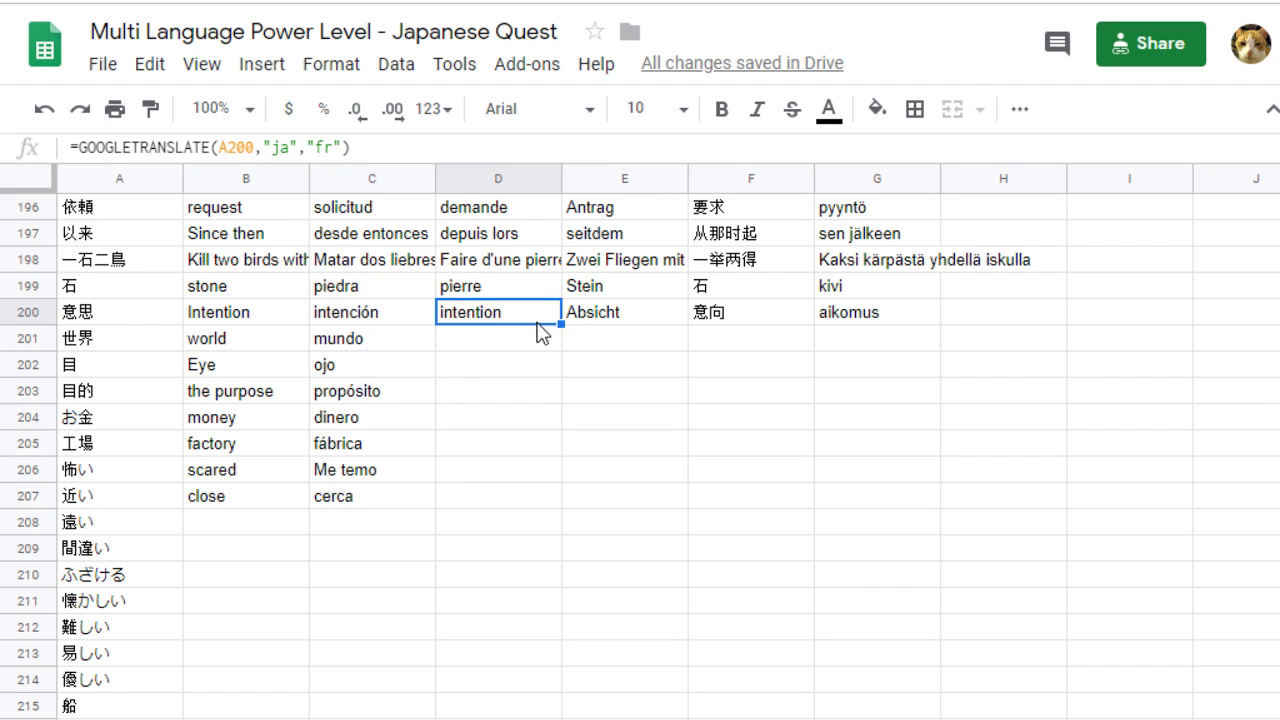
{"action": "left_click_drag", "start_coordinate": [562, 325], "coordinate": [545, 505]}
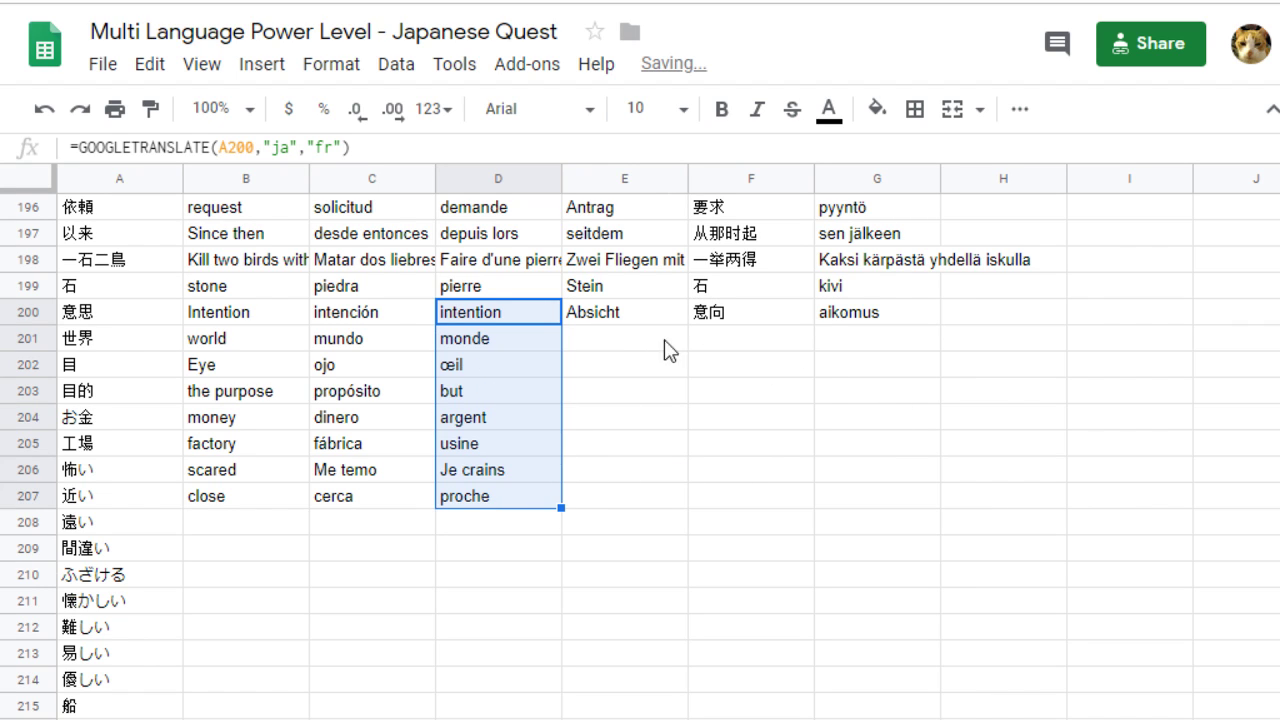
{"action": "left_click", "coordinate": [650, 314]}
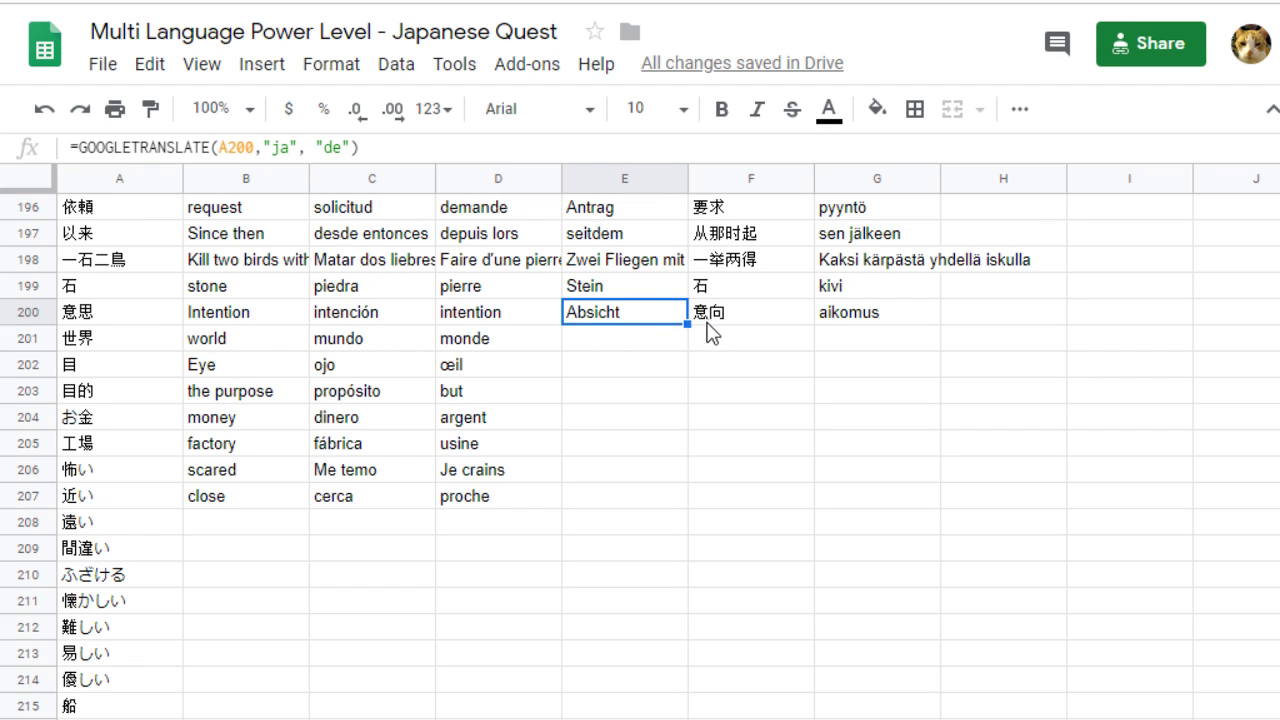
{"action": "left_click_drag", "start_coordinate": [688, 324], "coordinate": [682, 482]}
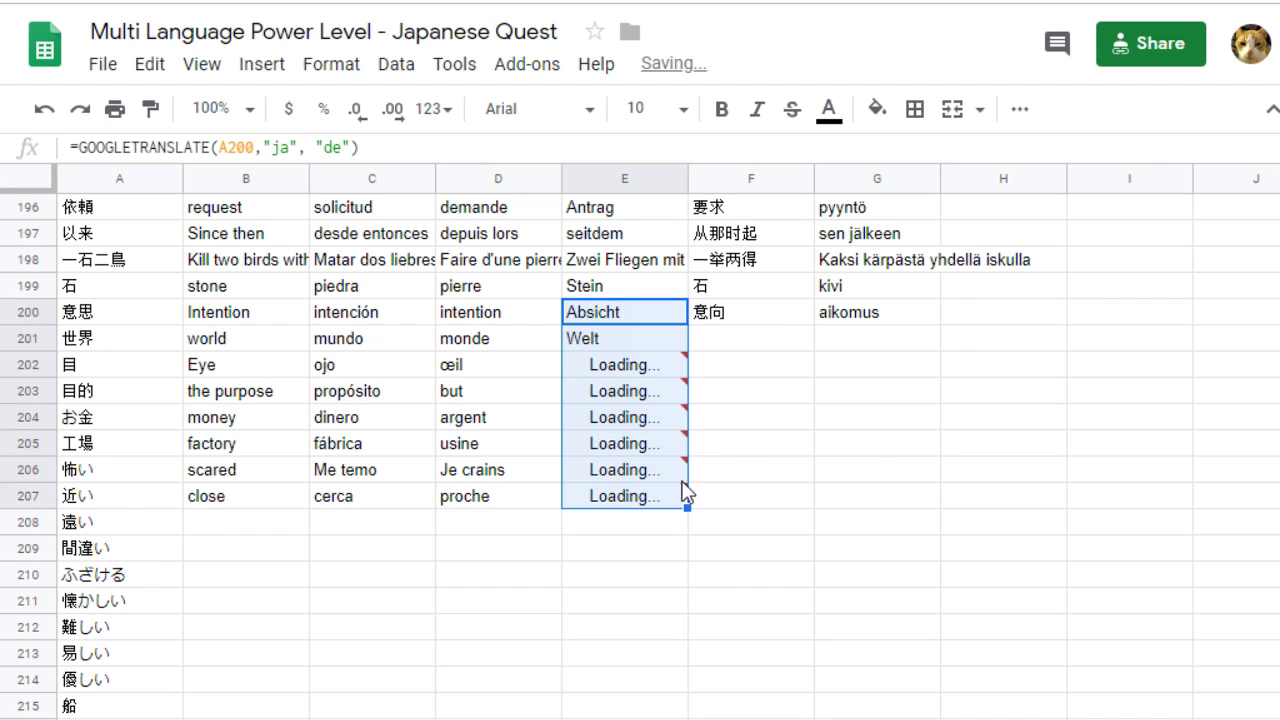
- Fill the Chinese formula in F200 and the Finnish formula in G200 down to row 207
{"action": "left_click", "coordinate": [754, 311]}
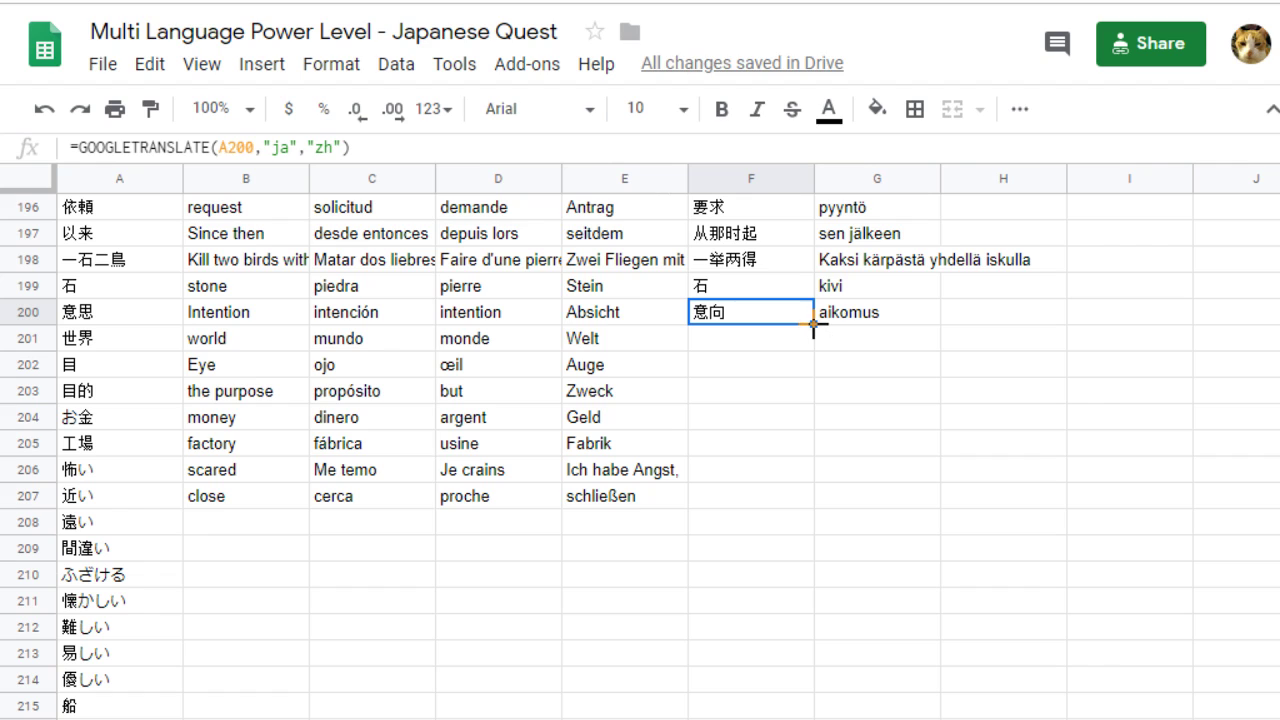
{"action": "left_click_drag", "start_coordinate": [813, 324], "coordinate": [803, 493]}
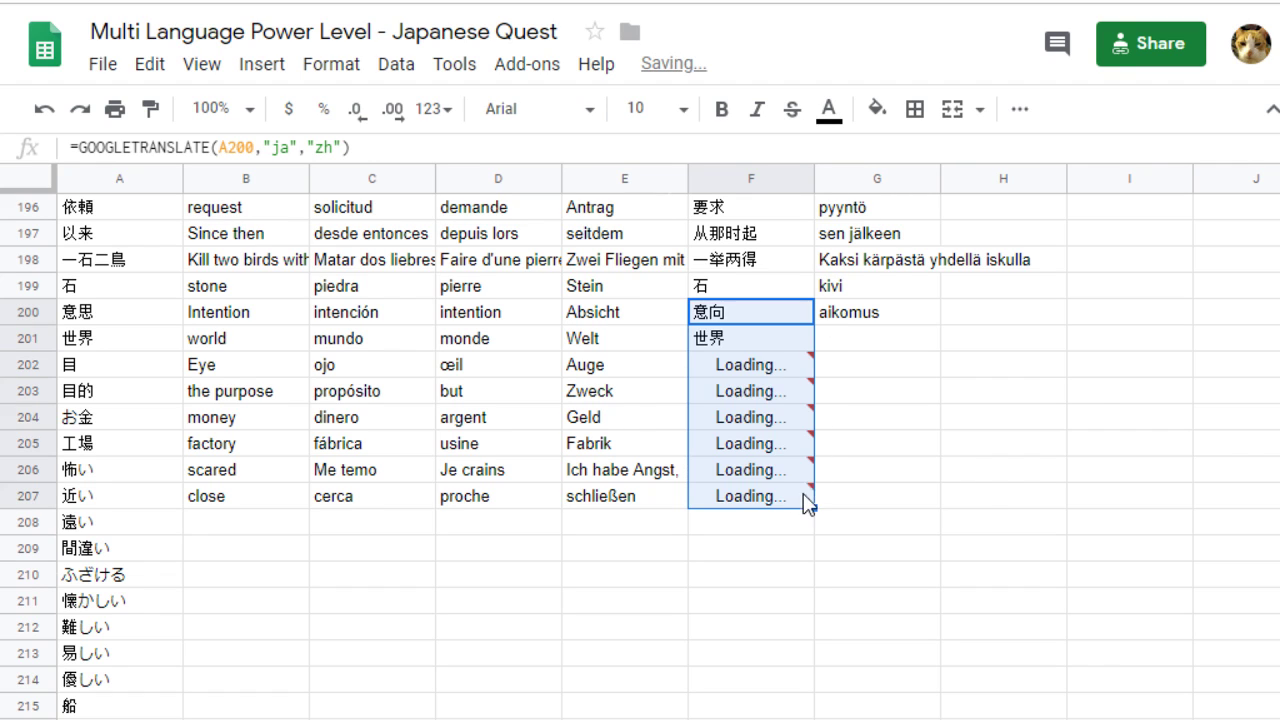
{"action": "left_click", "coordinate": [858, 314]}
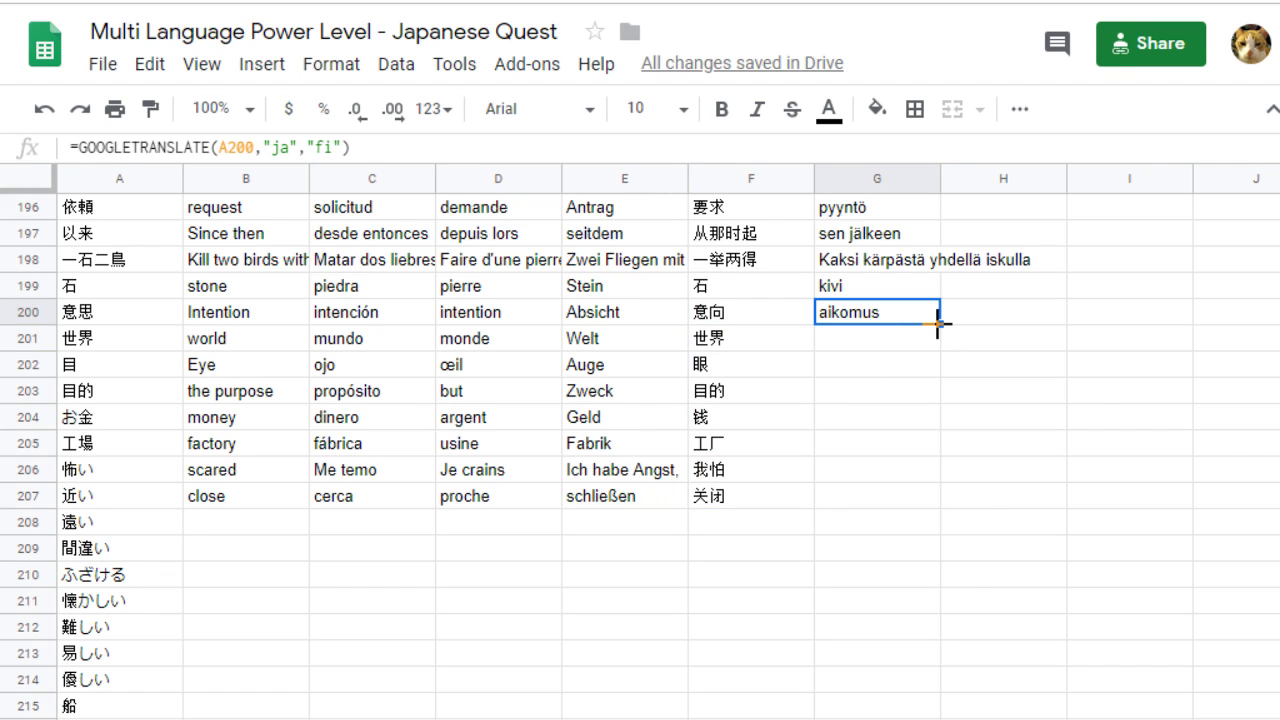
{"action": "left_click_drag", "start_coordinate": [938, 324], "coordinate": [929, 505]}
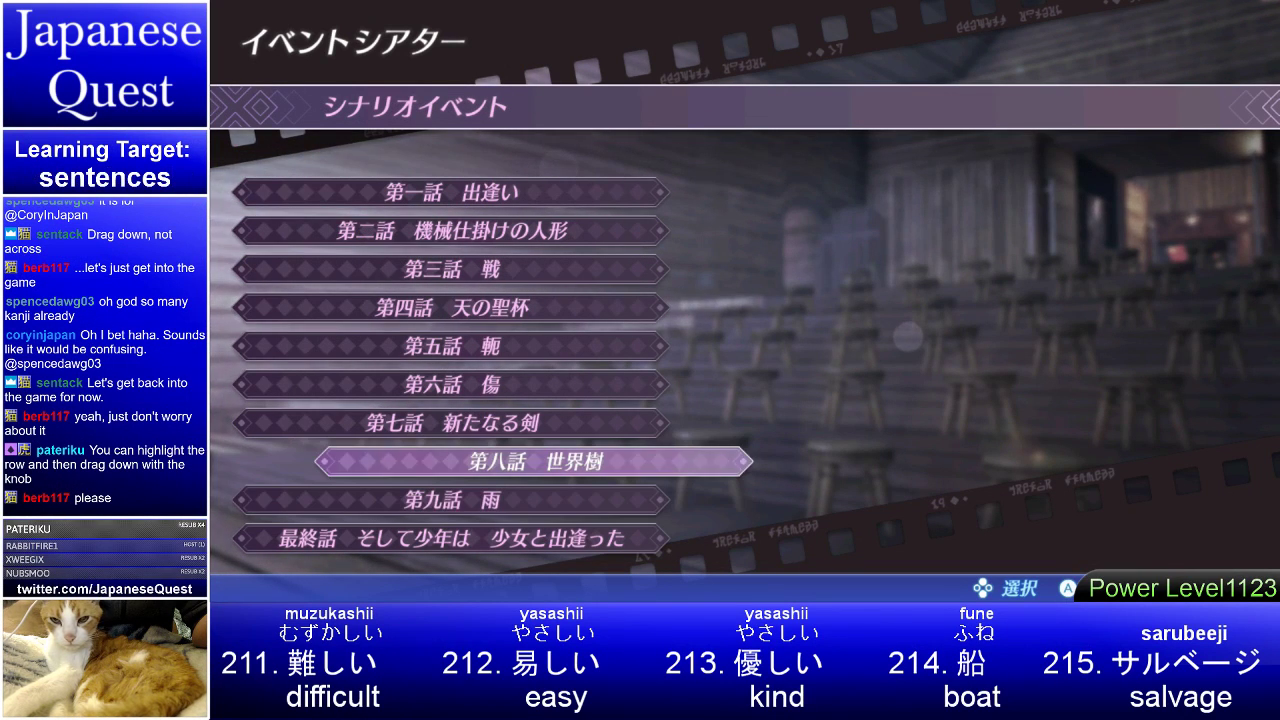
- Switch to the game's event theater, open chapter 第八話 世界樹 and select its 世界樹 event
{"action": "key", "text": "Return"}
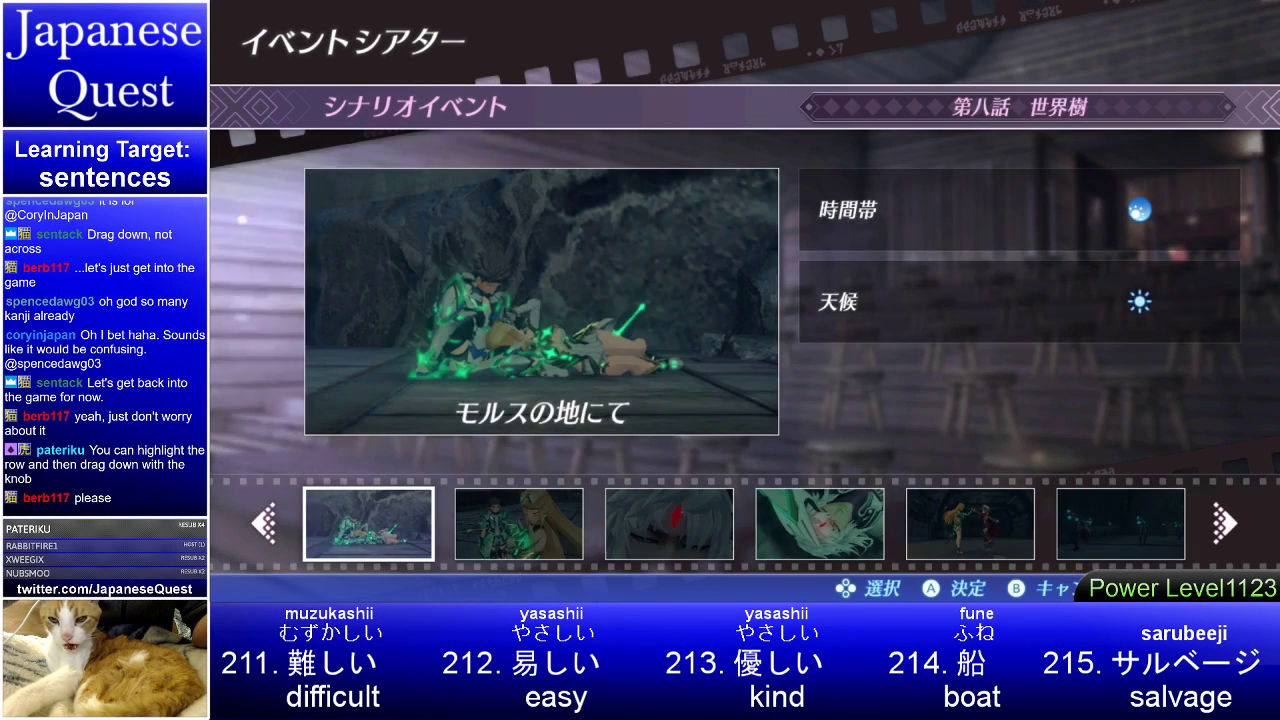
{"action": "key", "text": "Left"}
{"action": "key", "text": "Left"}
{"action": "key", "text": "Left"}
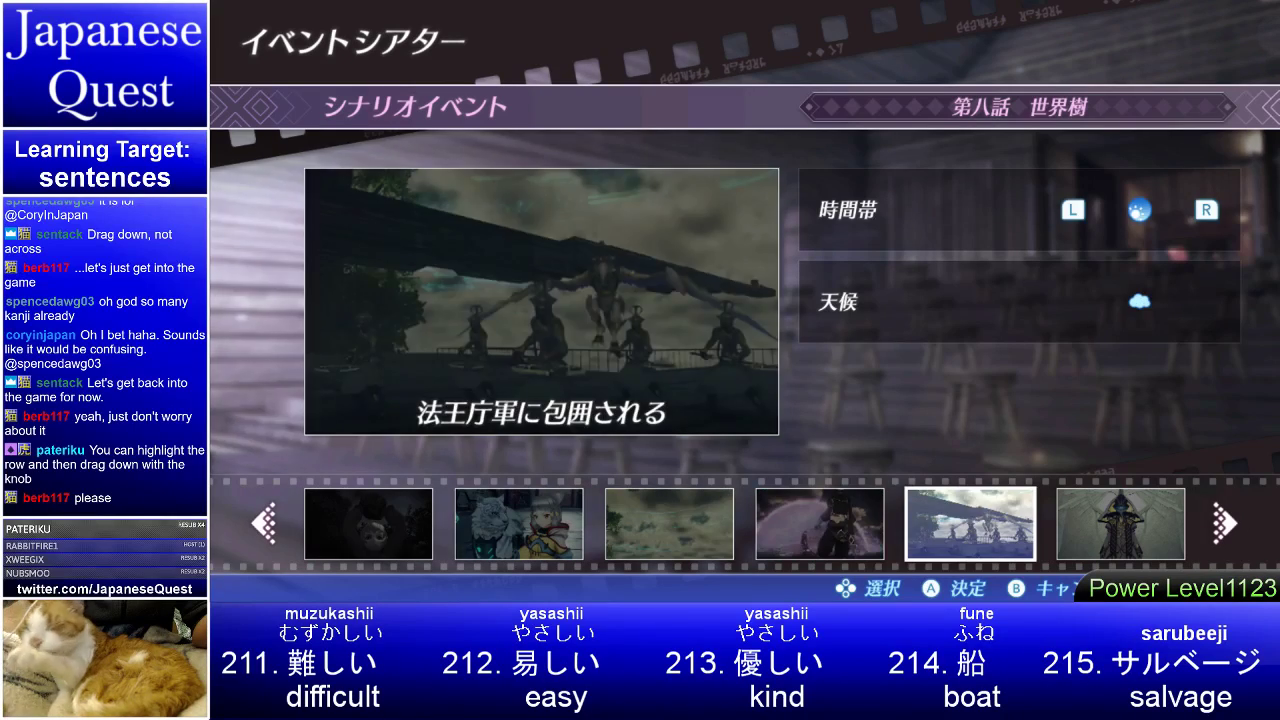
{"action": "key", "text": "Left"}
{"action": "key", "text": "Right"}
{"action": "key", "text": "Right"}
{"action": "key", "text": "Right"}
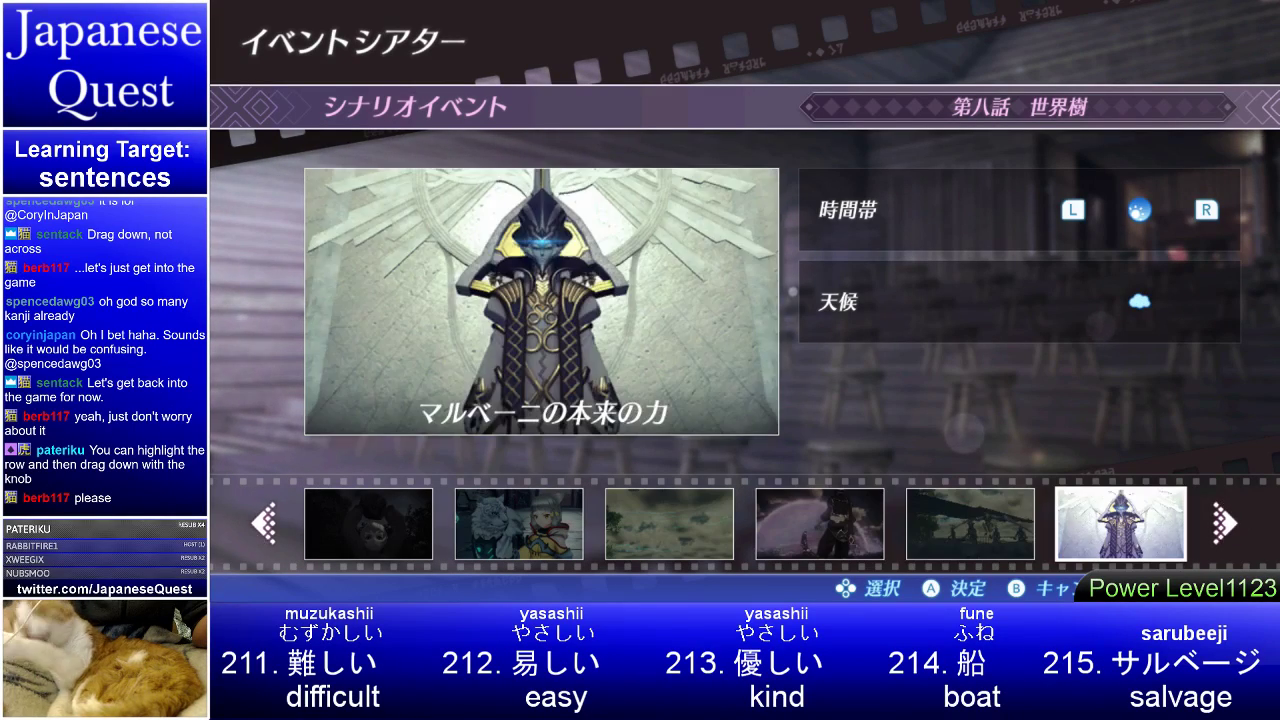
{"action": "key", "text": "Left"}
{"action": "key", "text": "Left"}
{"action": "key", "text": "Left"}
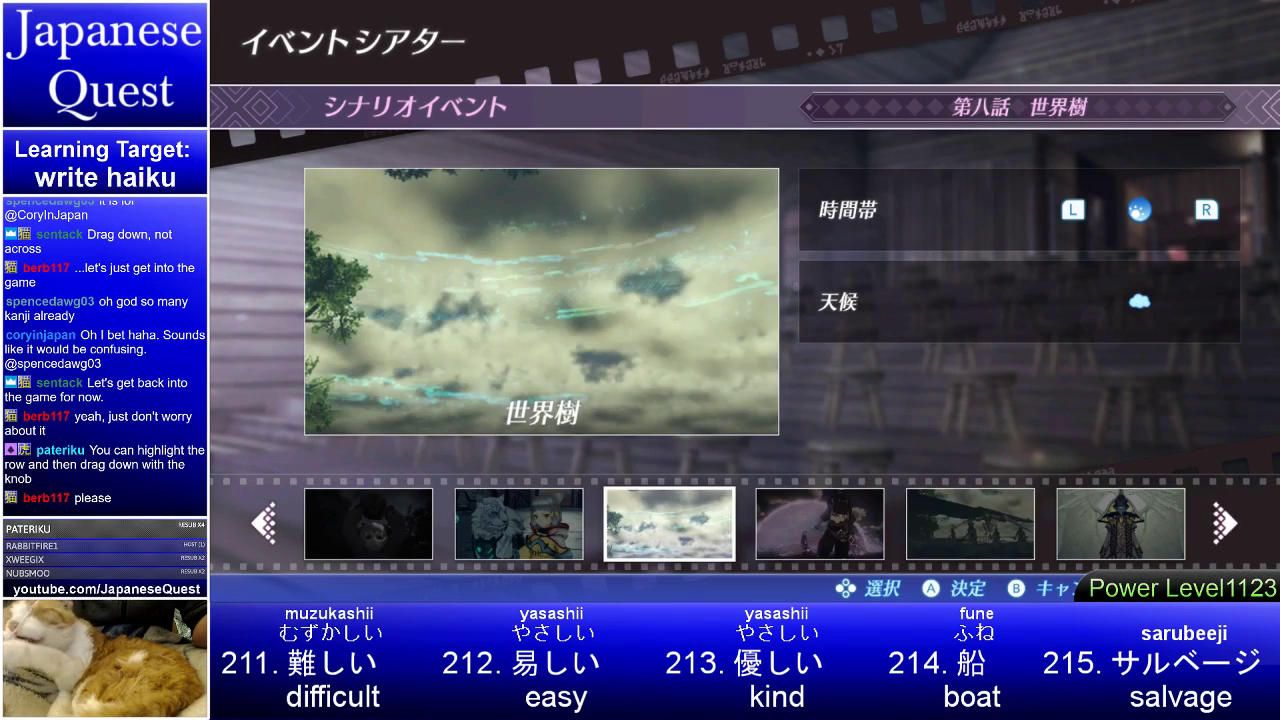
- Play the selected 世界樹 event and pause it at the subtitle これが世界樹の本当の姿
{"action": "key", "text": "Return"}
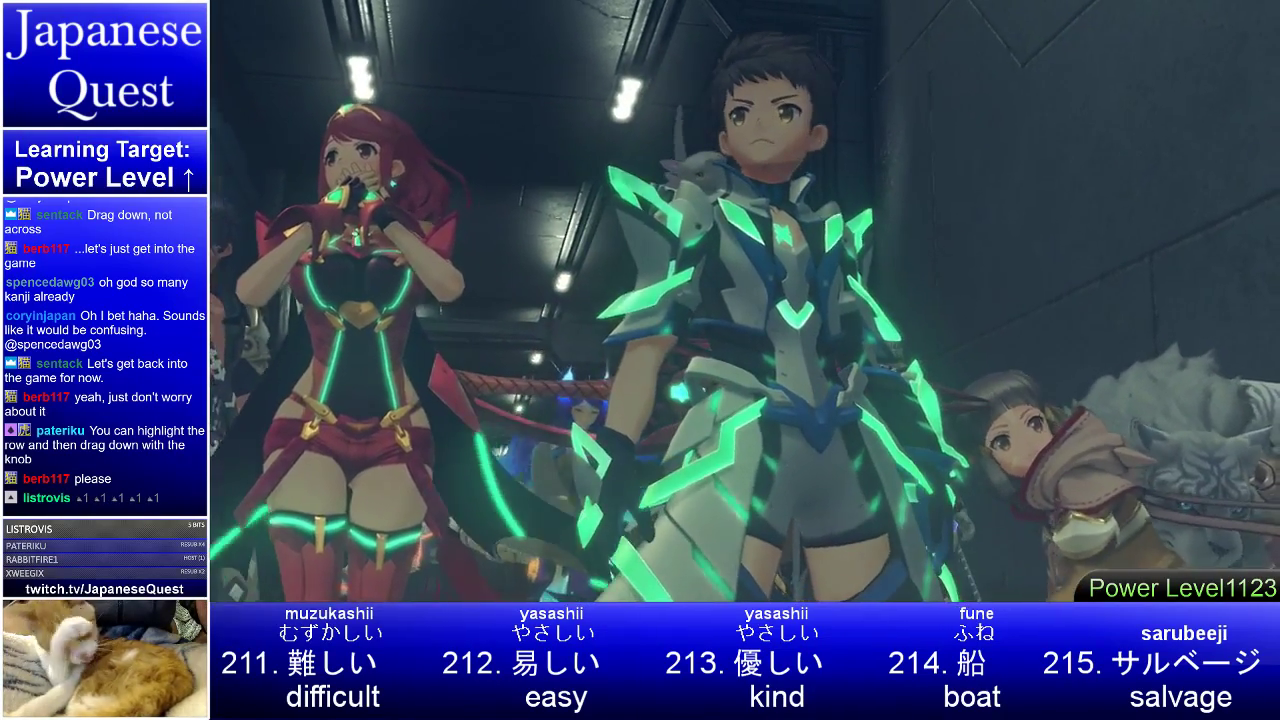
{"action": "key", "text": "Escape"}
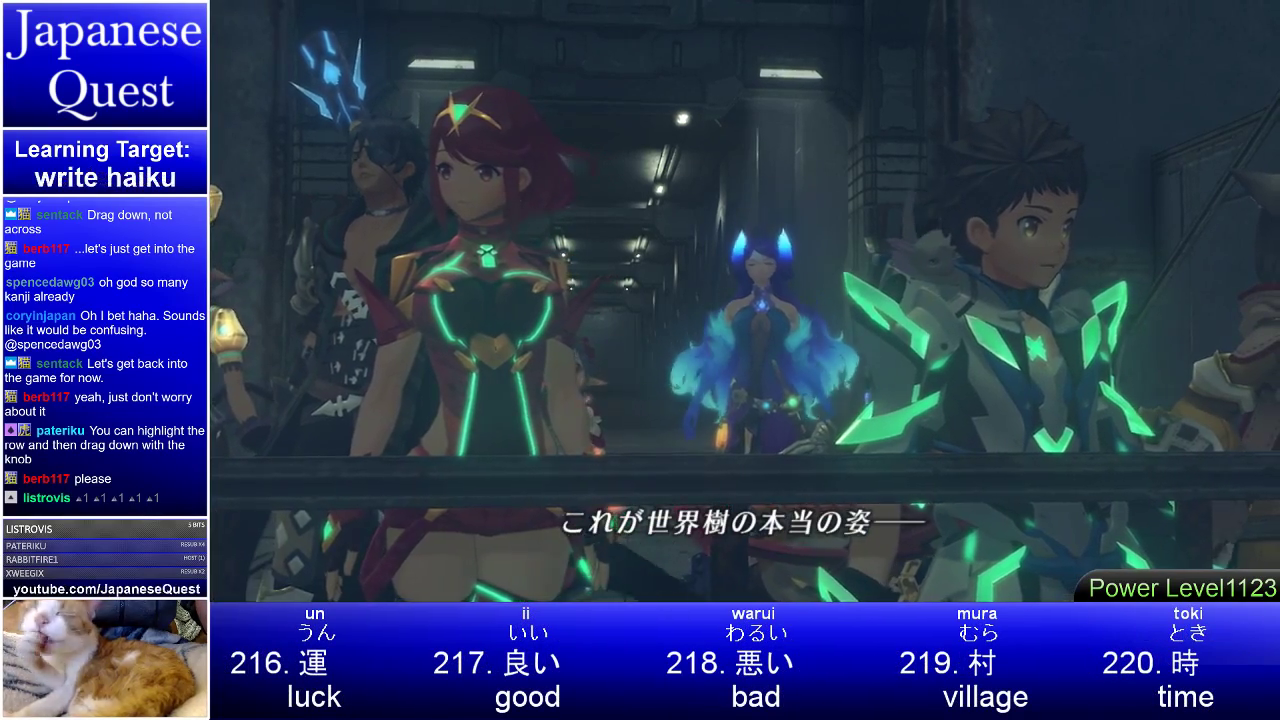
{"action": "key", "text": "Escape"}
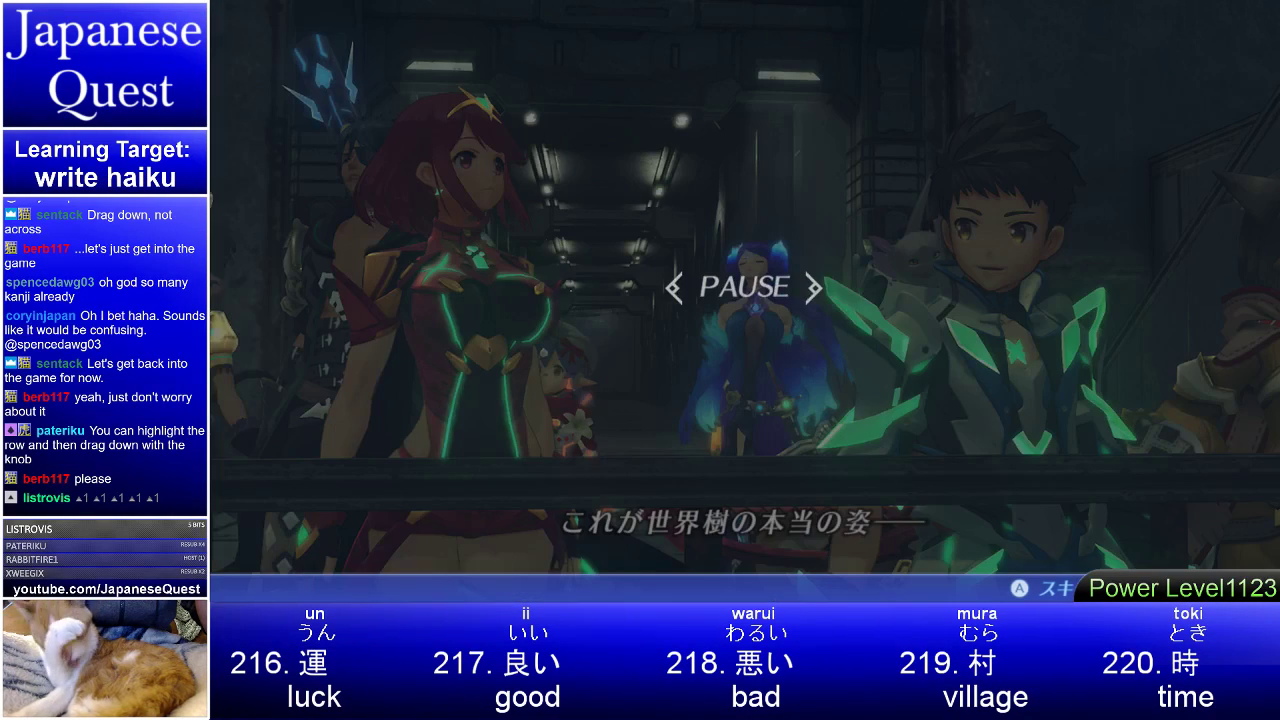